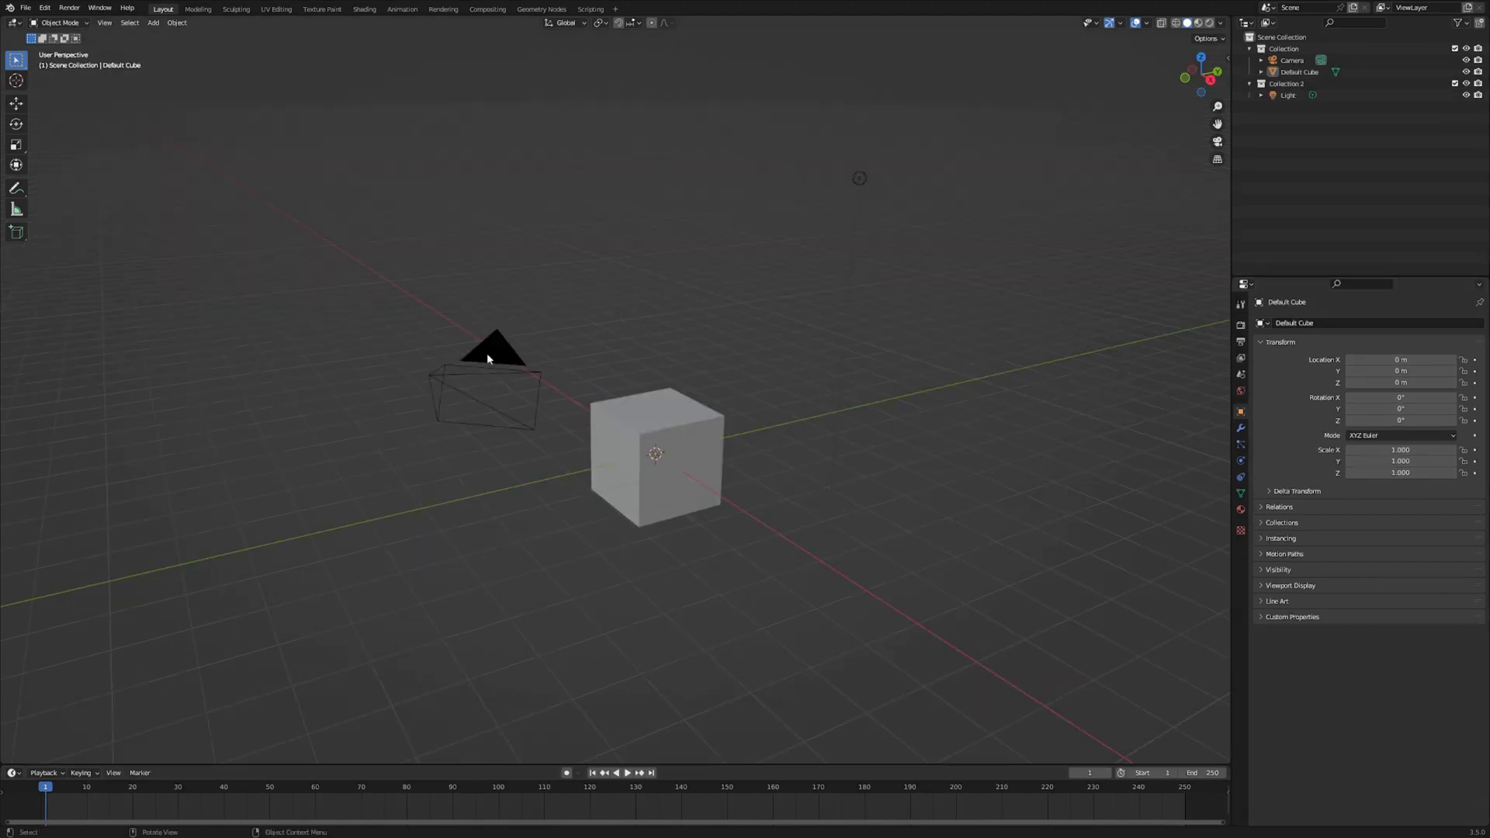
Select the camera, then the light, then the Default Cube to inspect each one
left_click(494, 349)
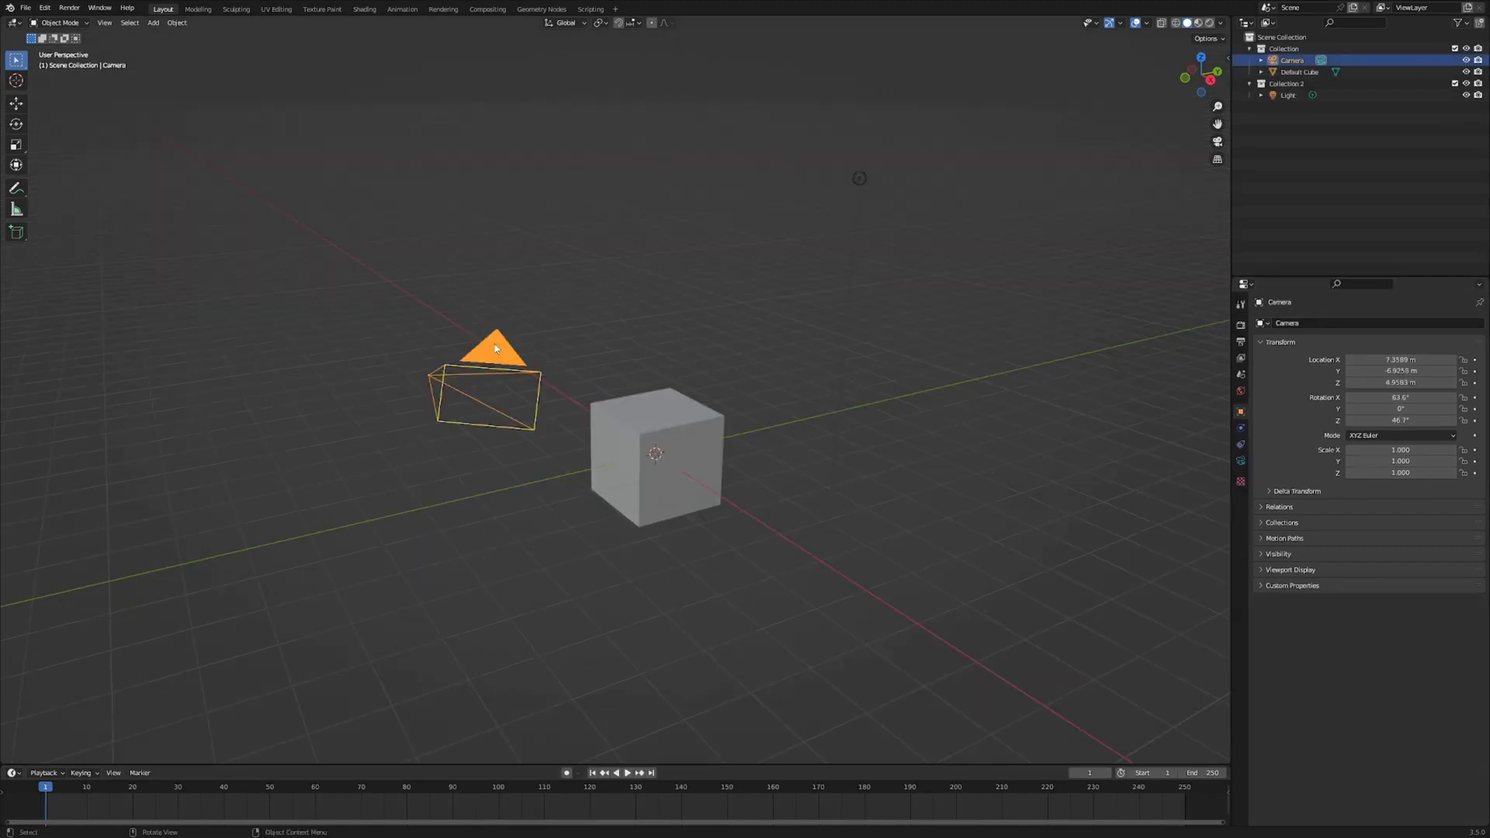
left_click(860, 179)
left_click(687, 448)
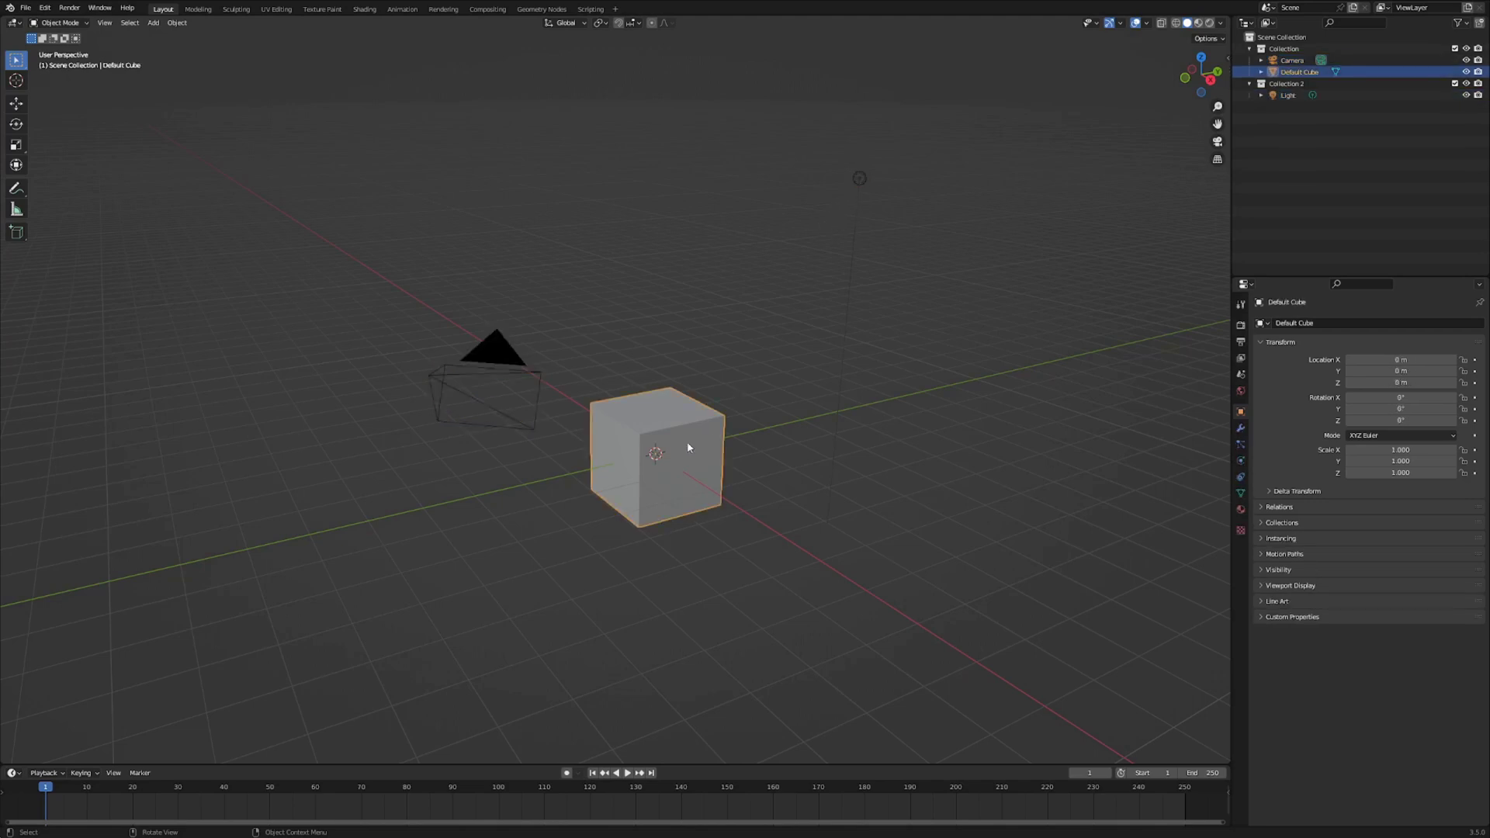
Render a quick F12 preview of the cube and close it
key("F12")
key("Escape")
left_click(1239, 198)
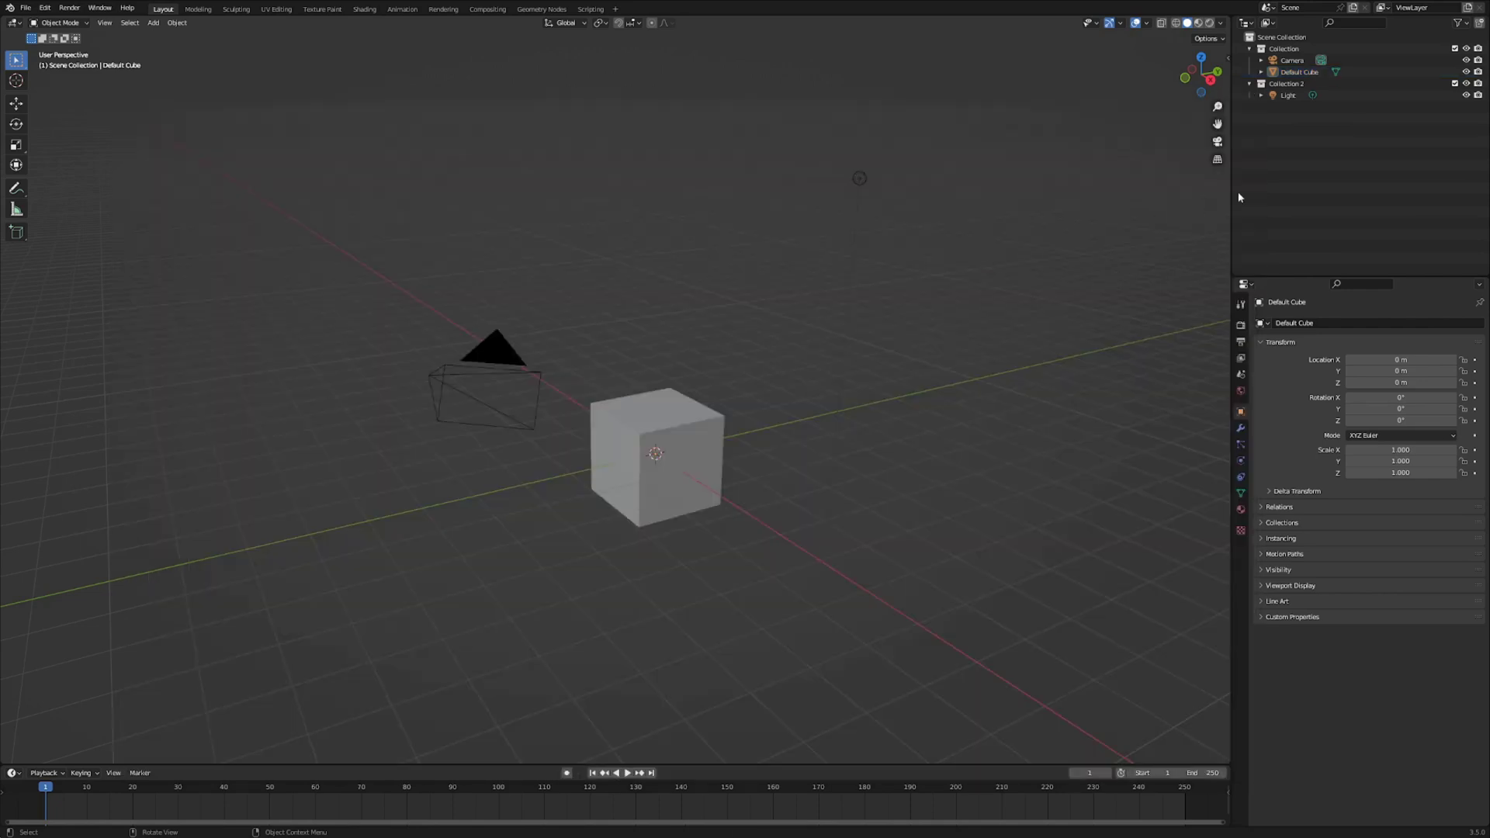
Rename the Default Cube to 'Cube' in the outliner
left_click(1291, 60)
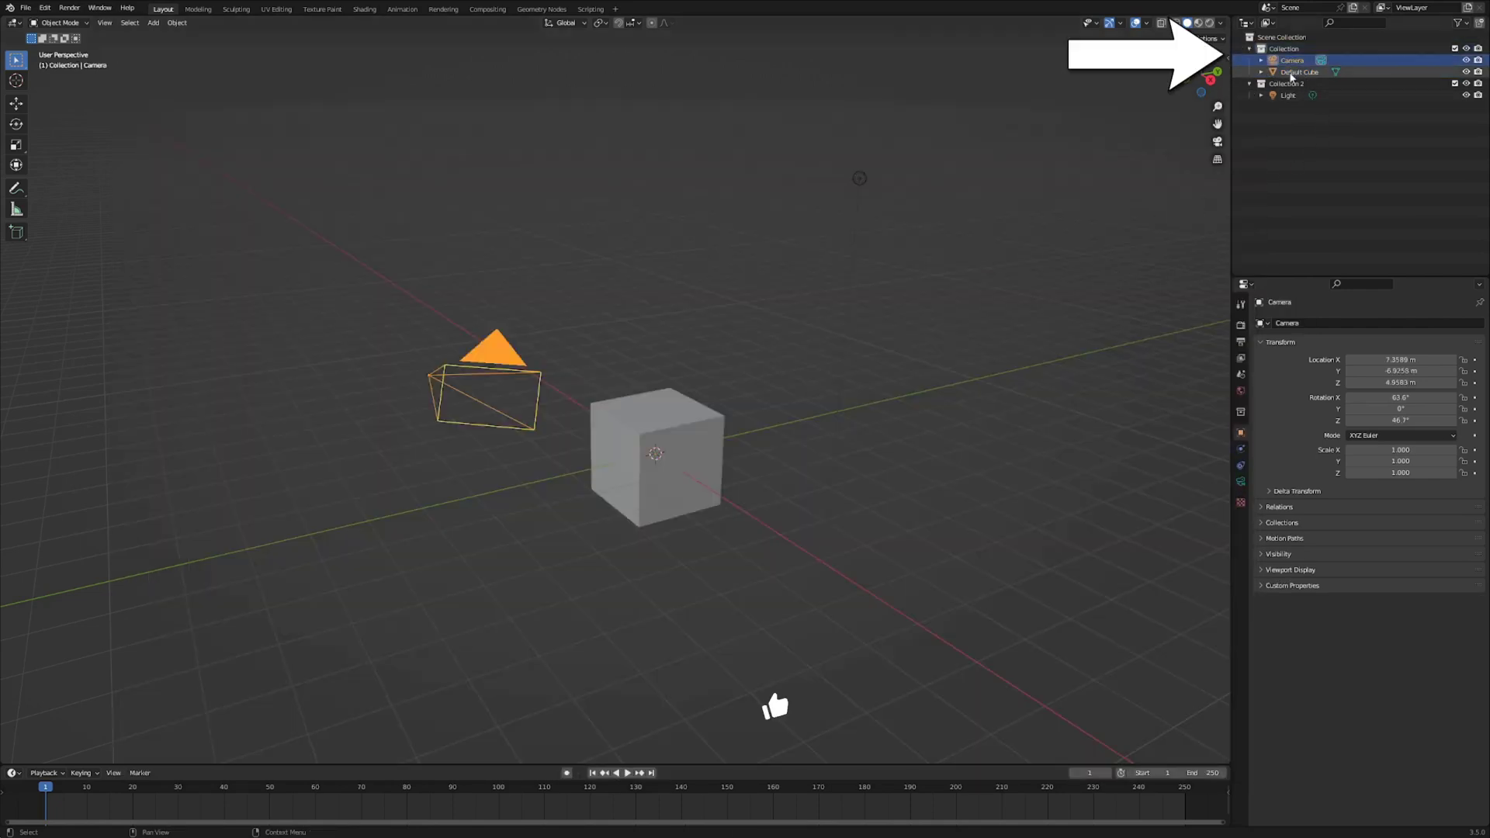
double_click(1292, 71)
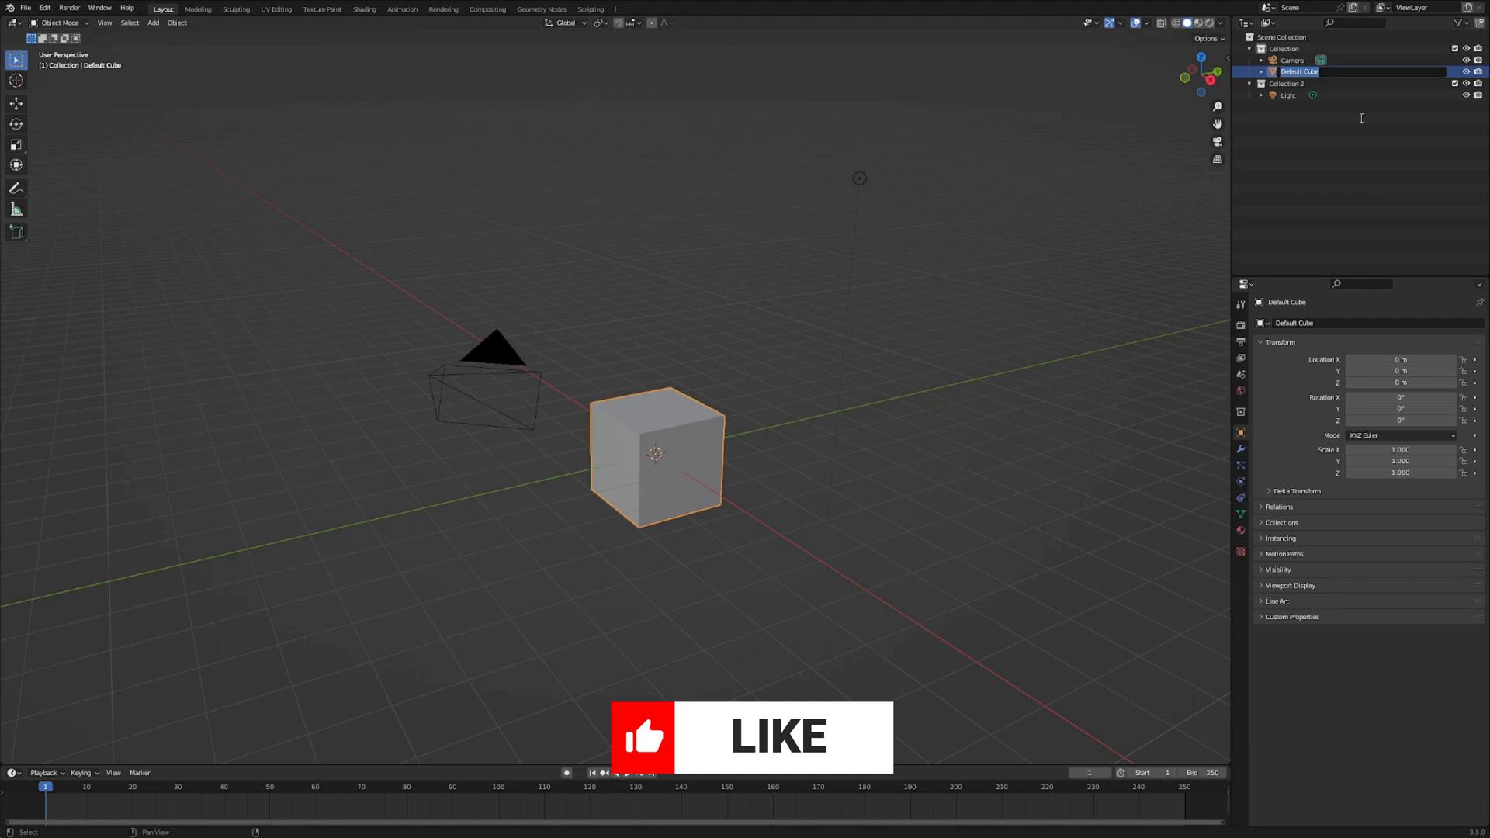
type("Cube")
key("Return")
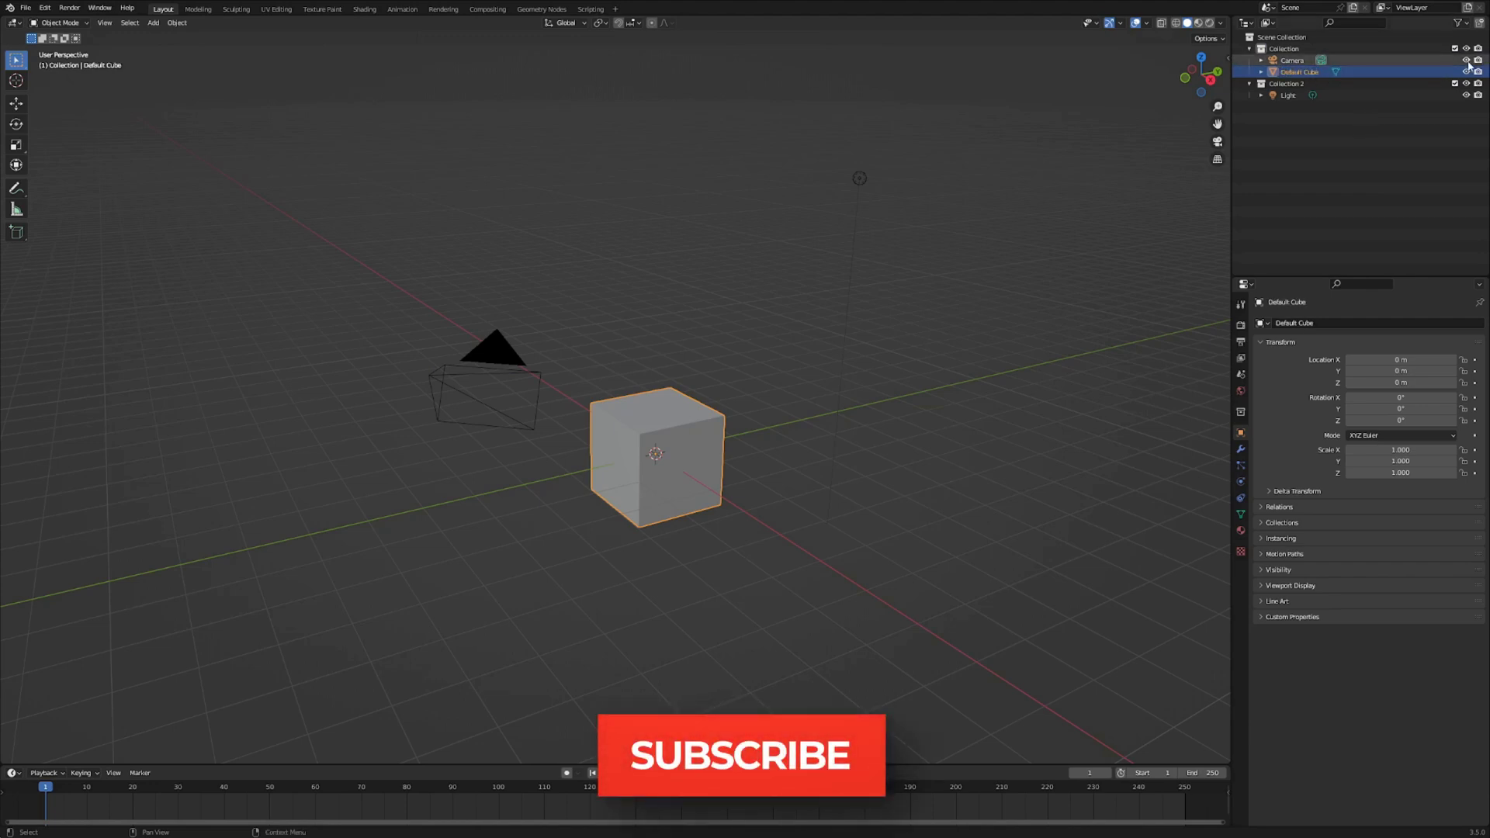
Hide and show the Collection, then make the cube, camera and light visible again
left_click(1466, 48)
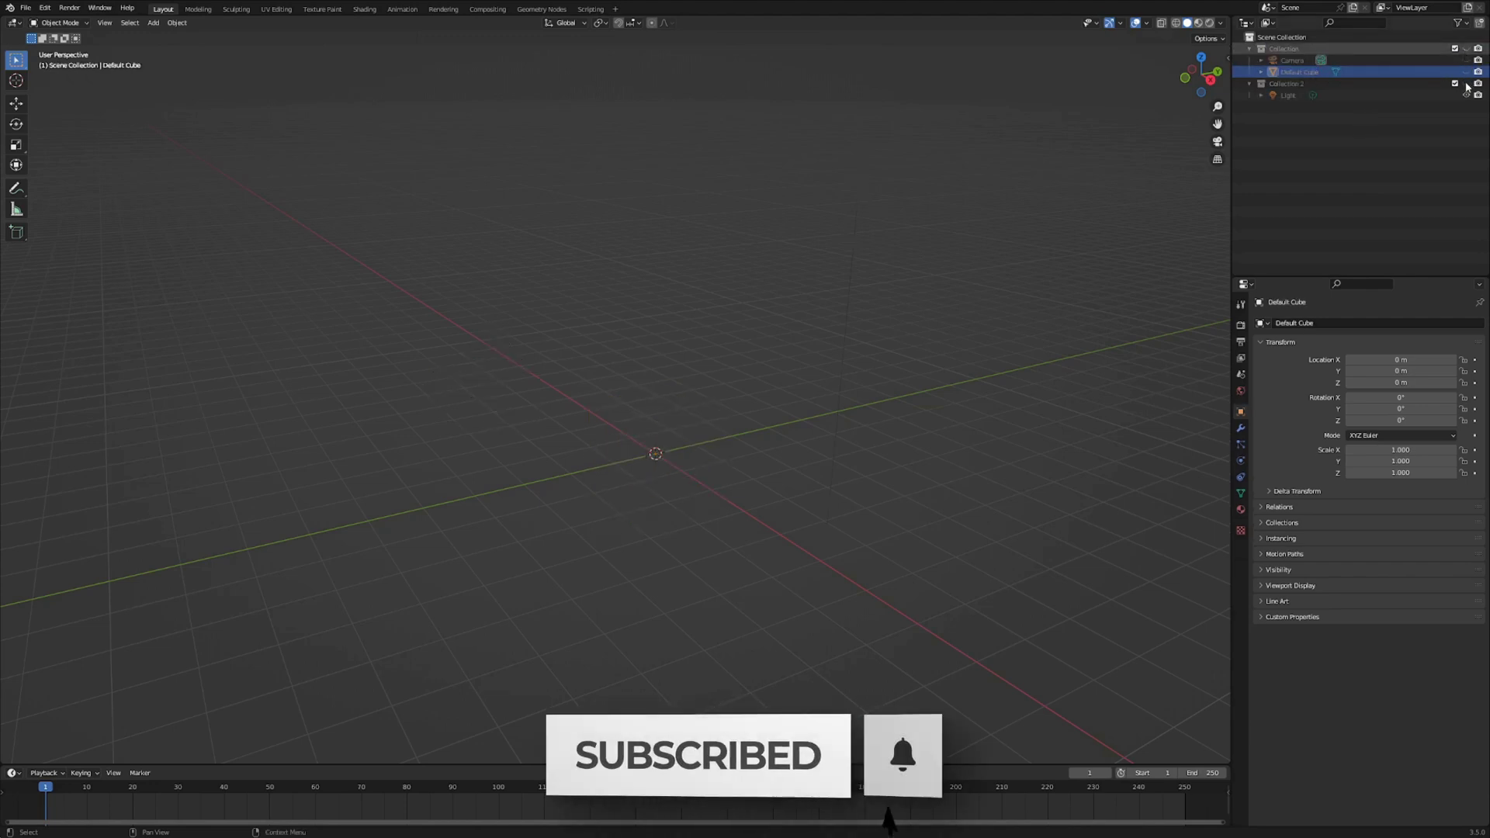
left_click(1465, 48)
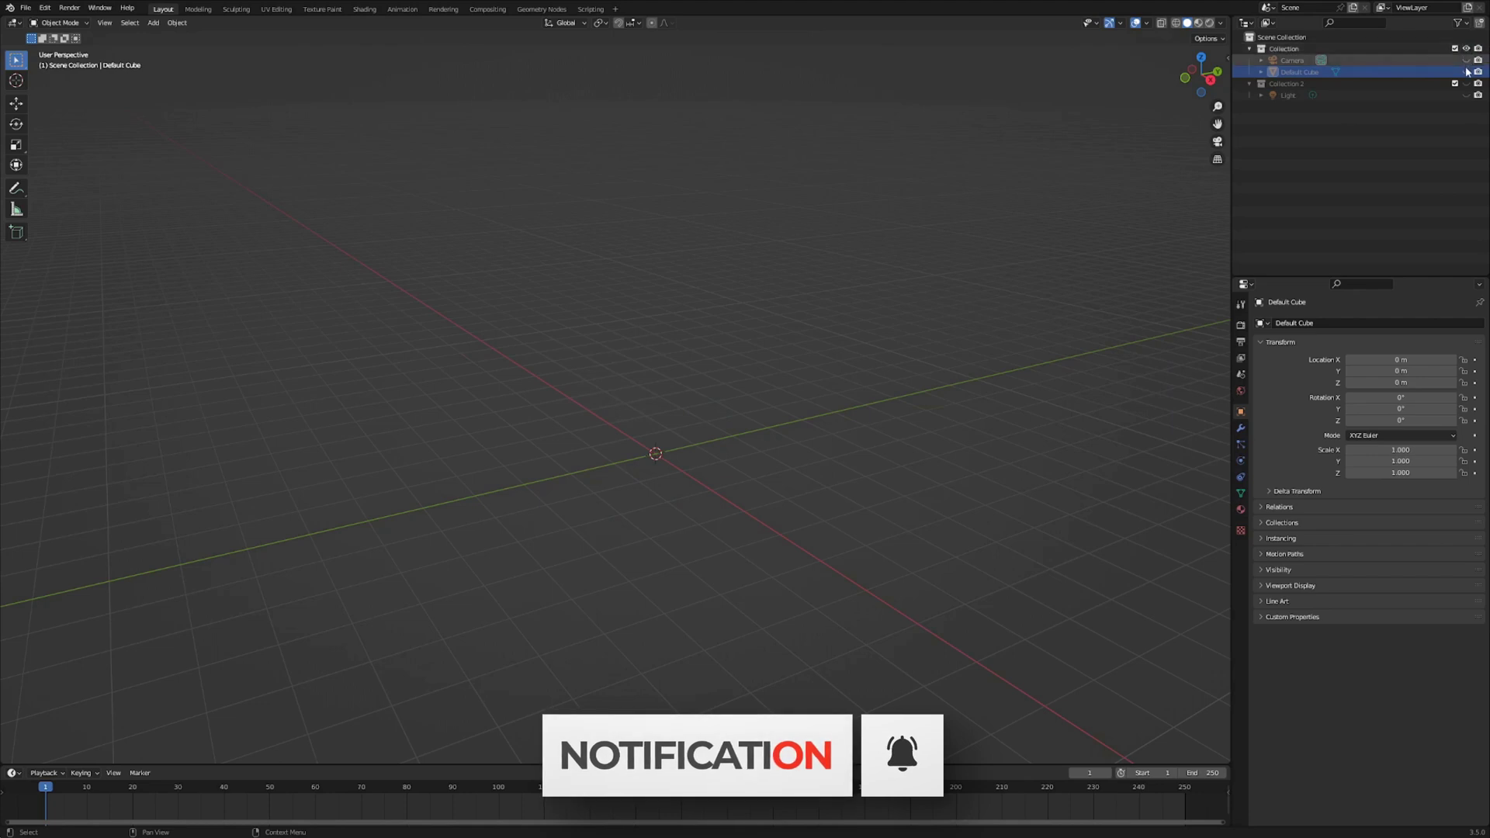
left_click(1466, 83)
left_click(1465, 72)
left_click(1466, 60)
left_click(1466, 94)
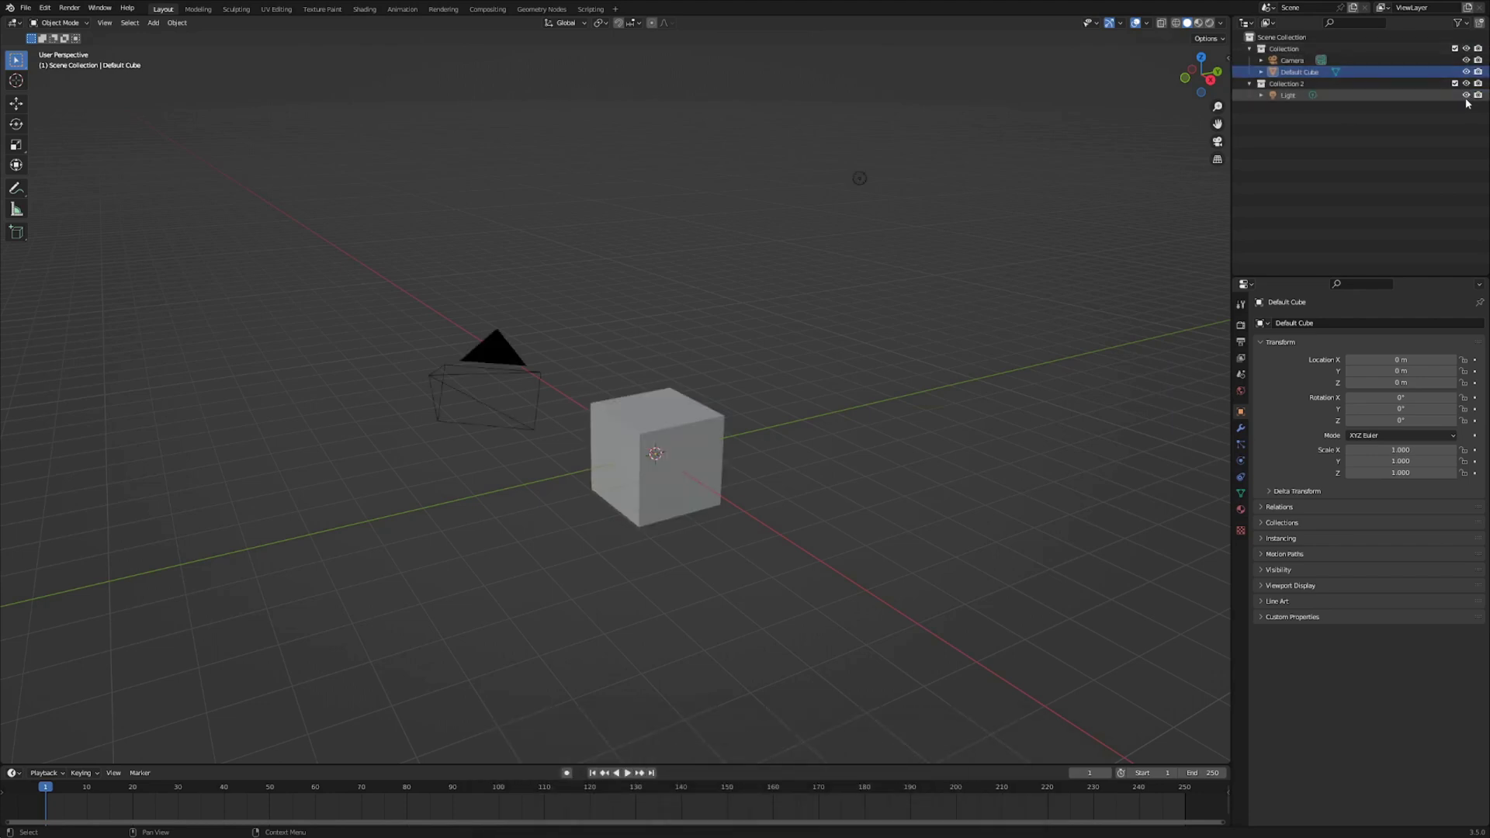
Open the Shift+A Add menu to view the Mesh, Camera and Light options
key("shift+a")
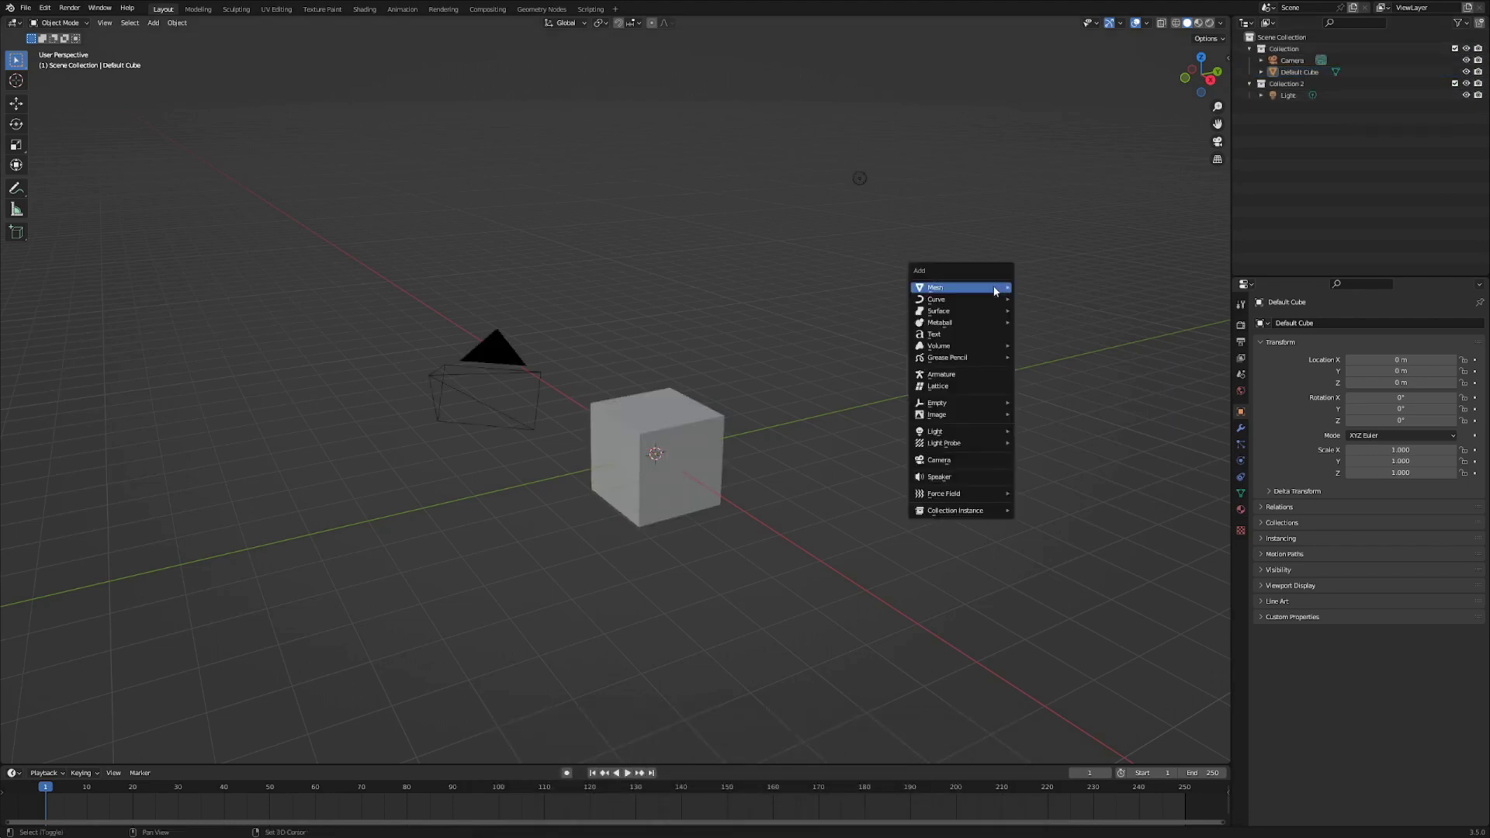
mouse_move(996, 290)
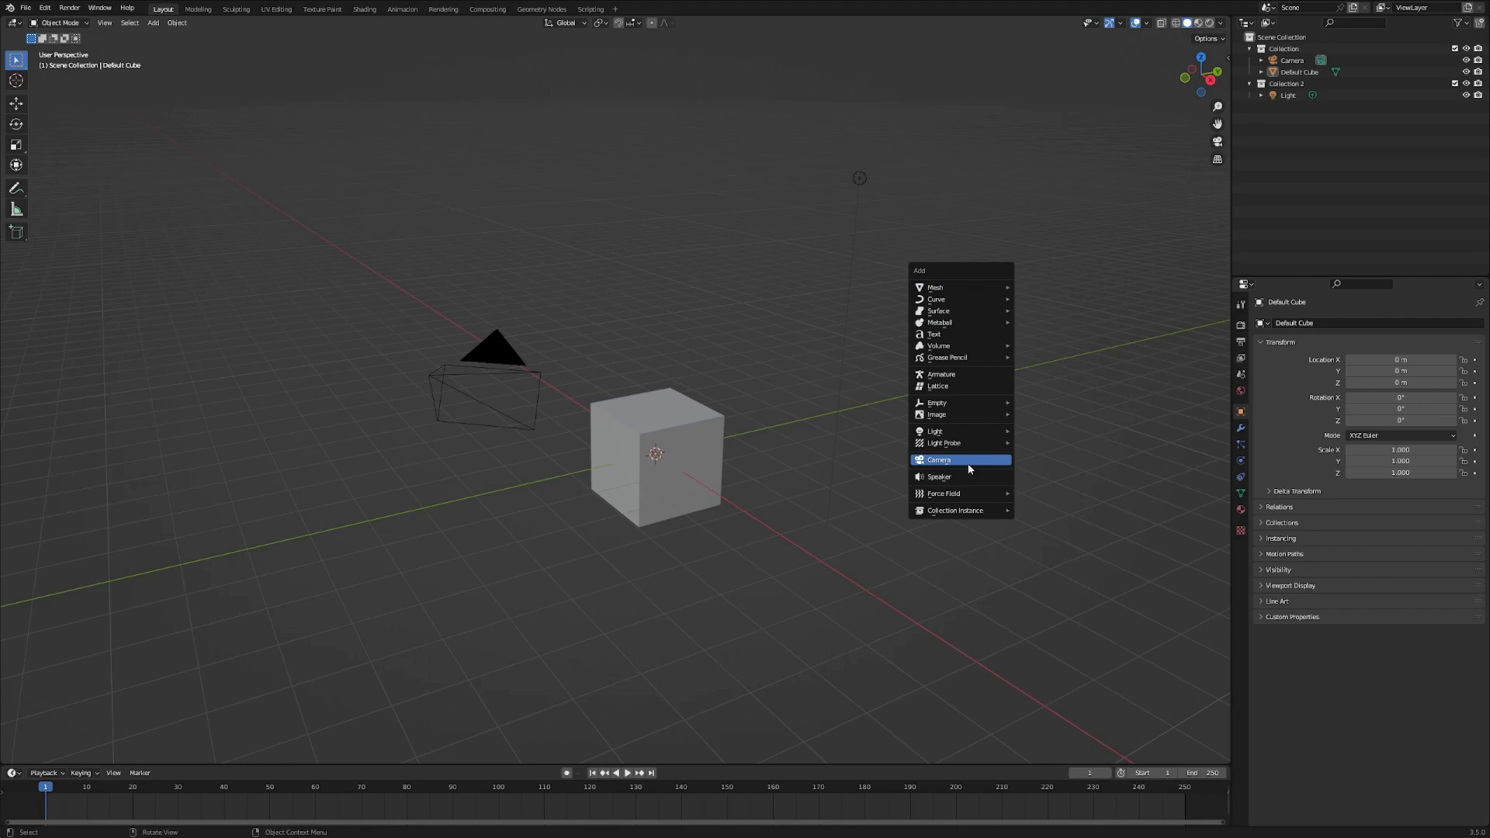
mouse_move(984, 440)
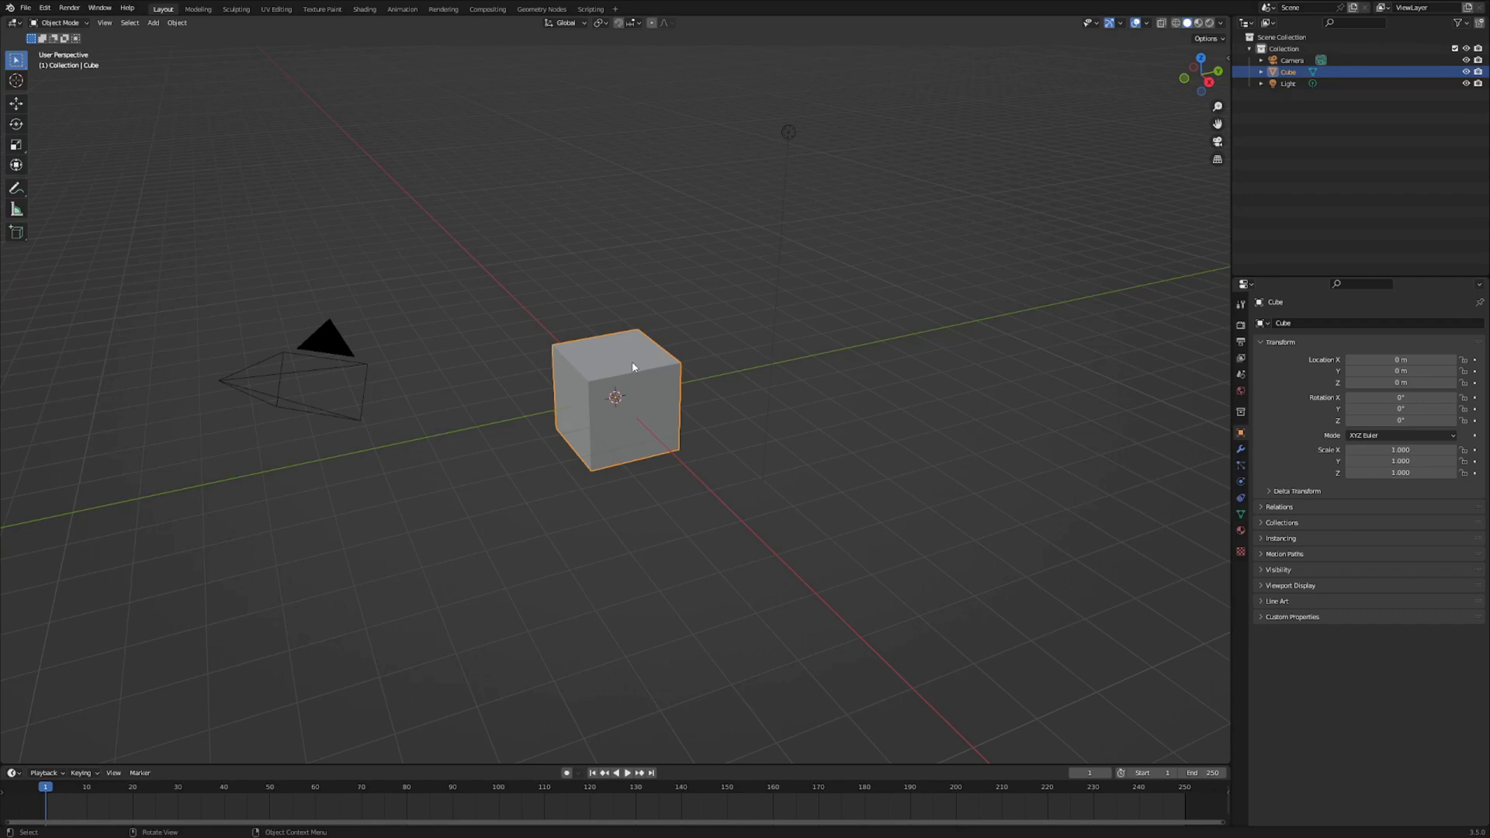
left_click(337, 339, "shift")
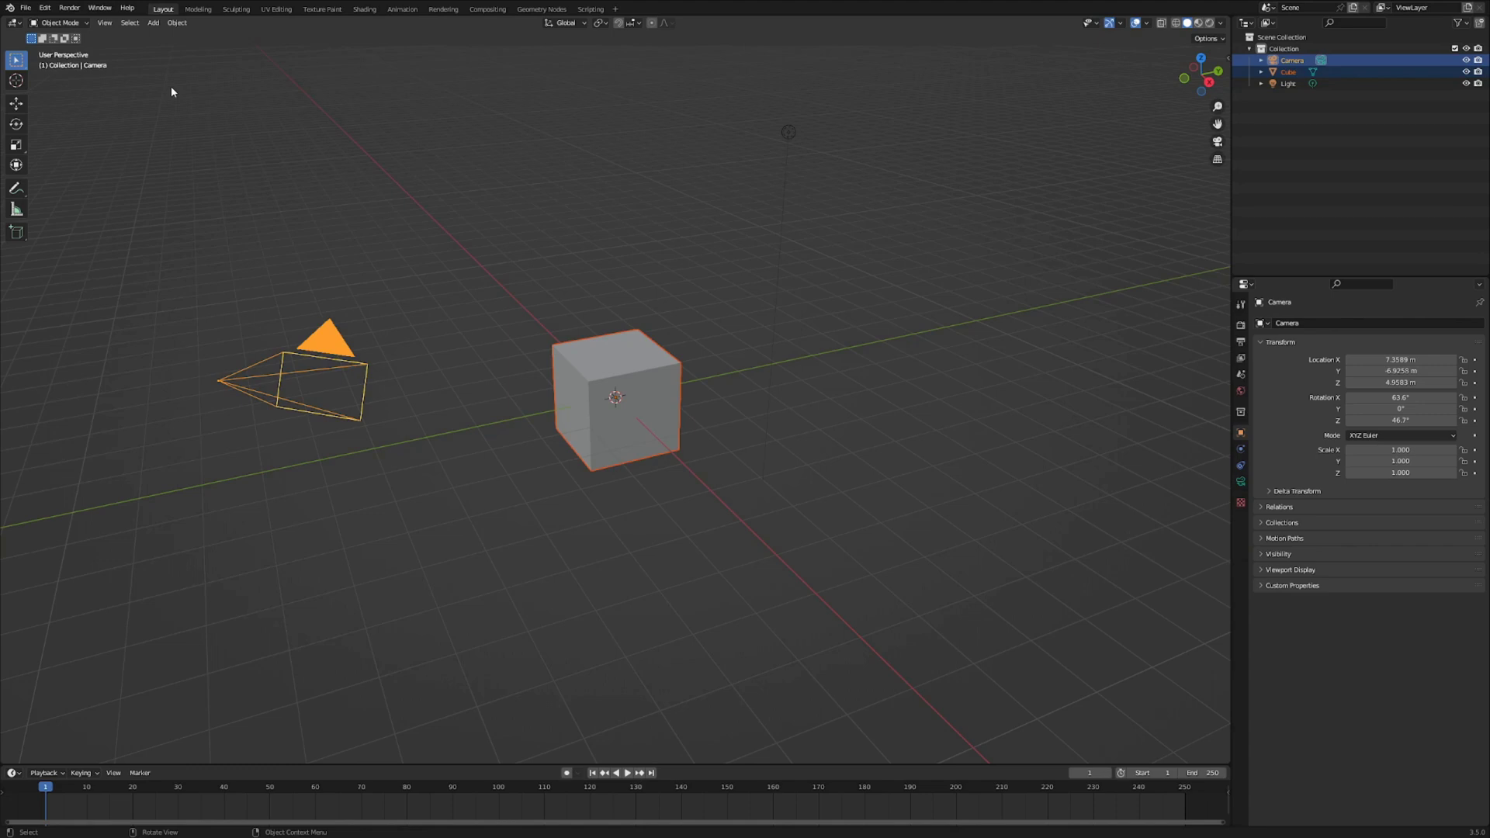
left_click_drag(171, 92, 989, 590)
left_click(16, 60)
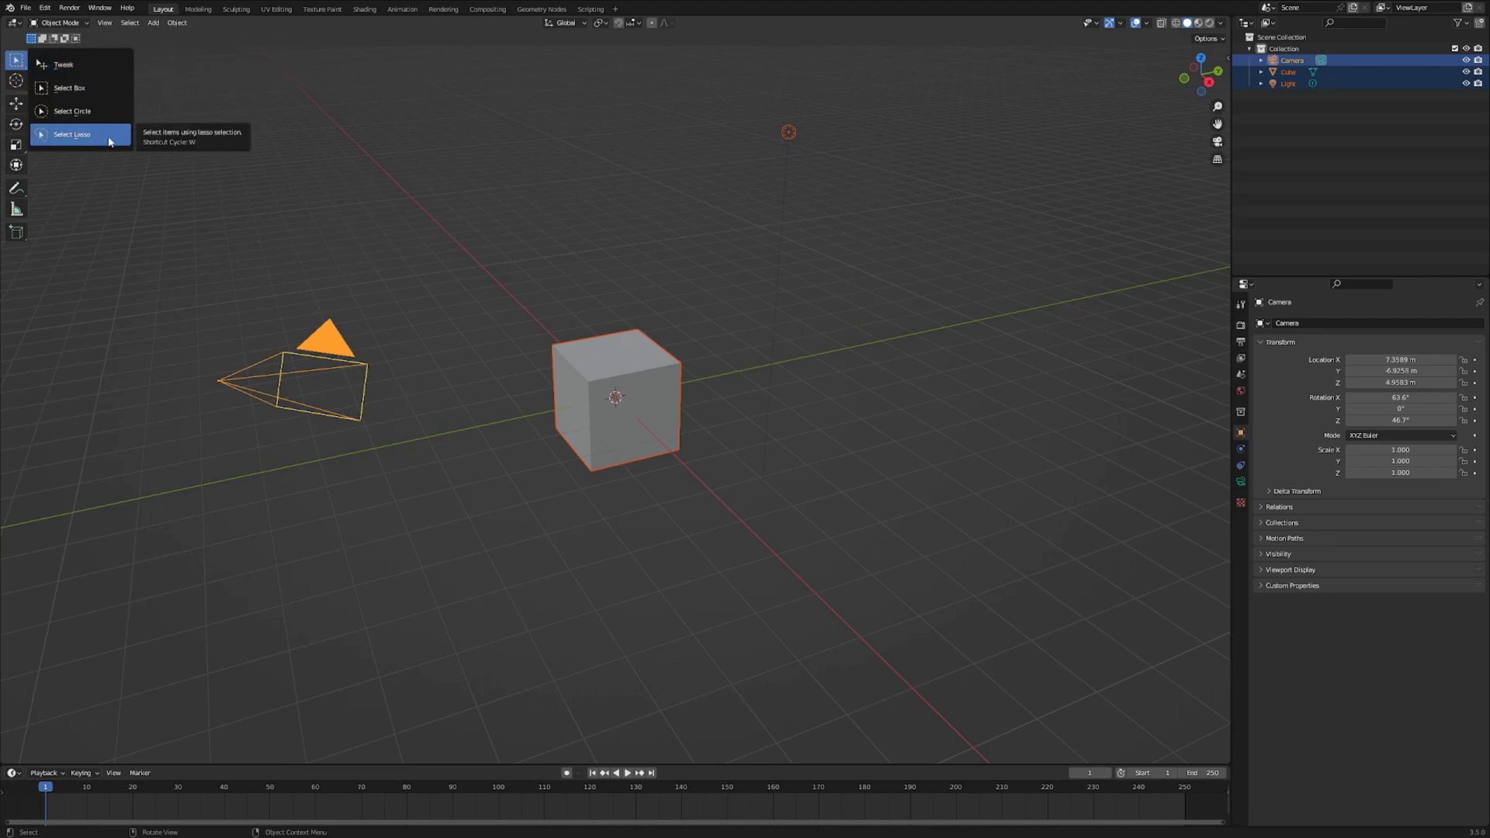
left_click(63, 61)
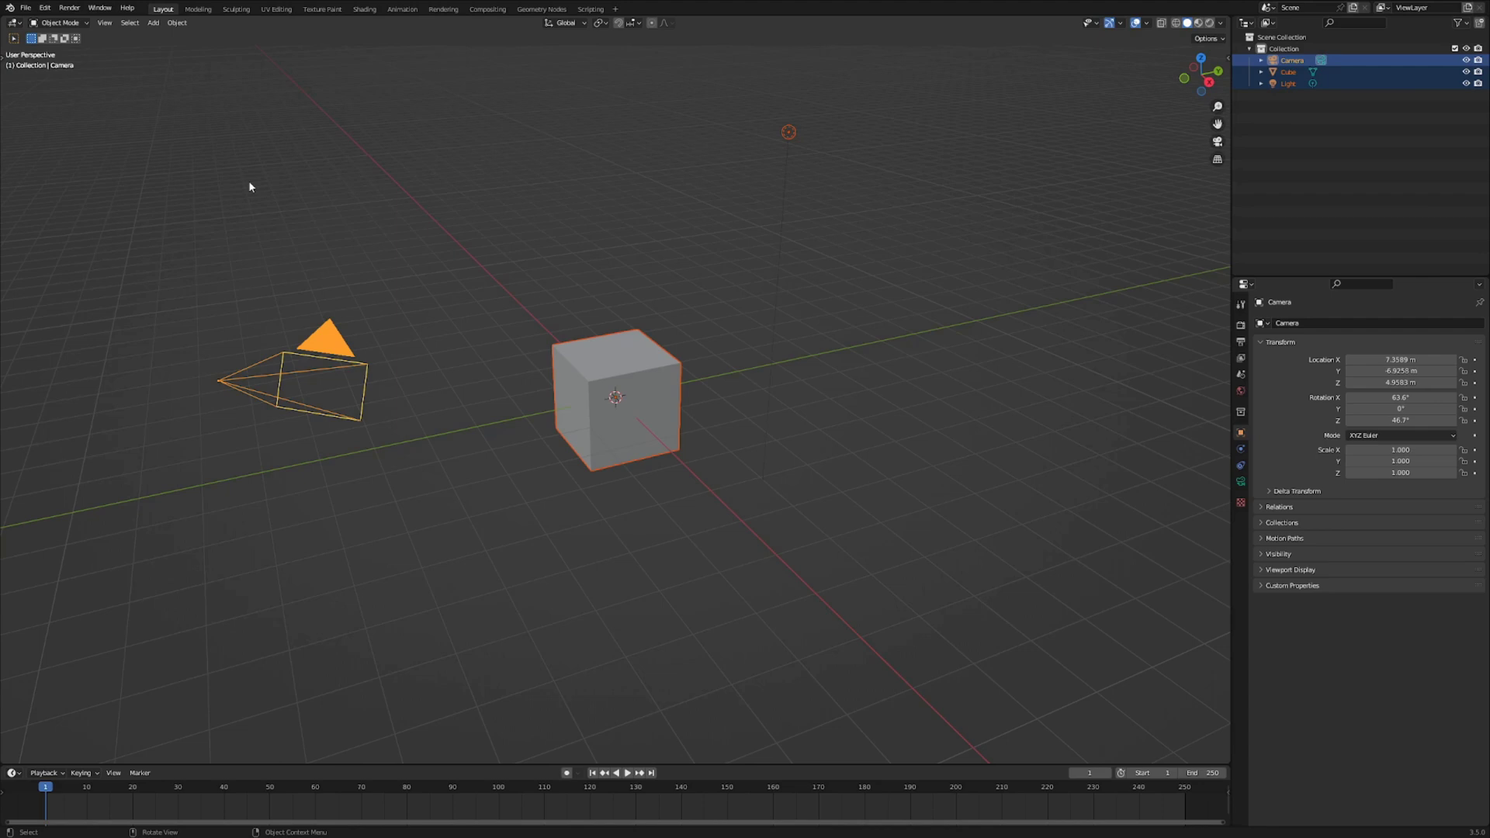
left_click(496, 219)
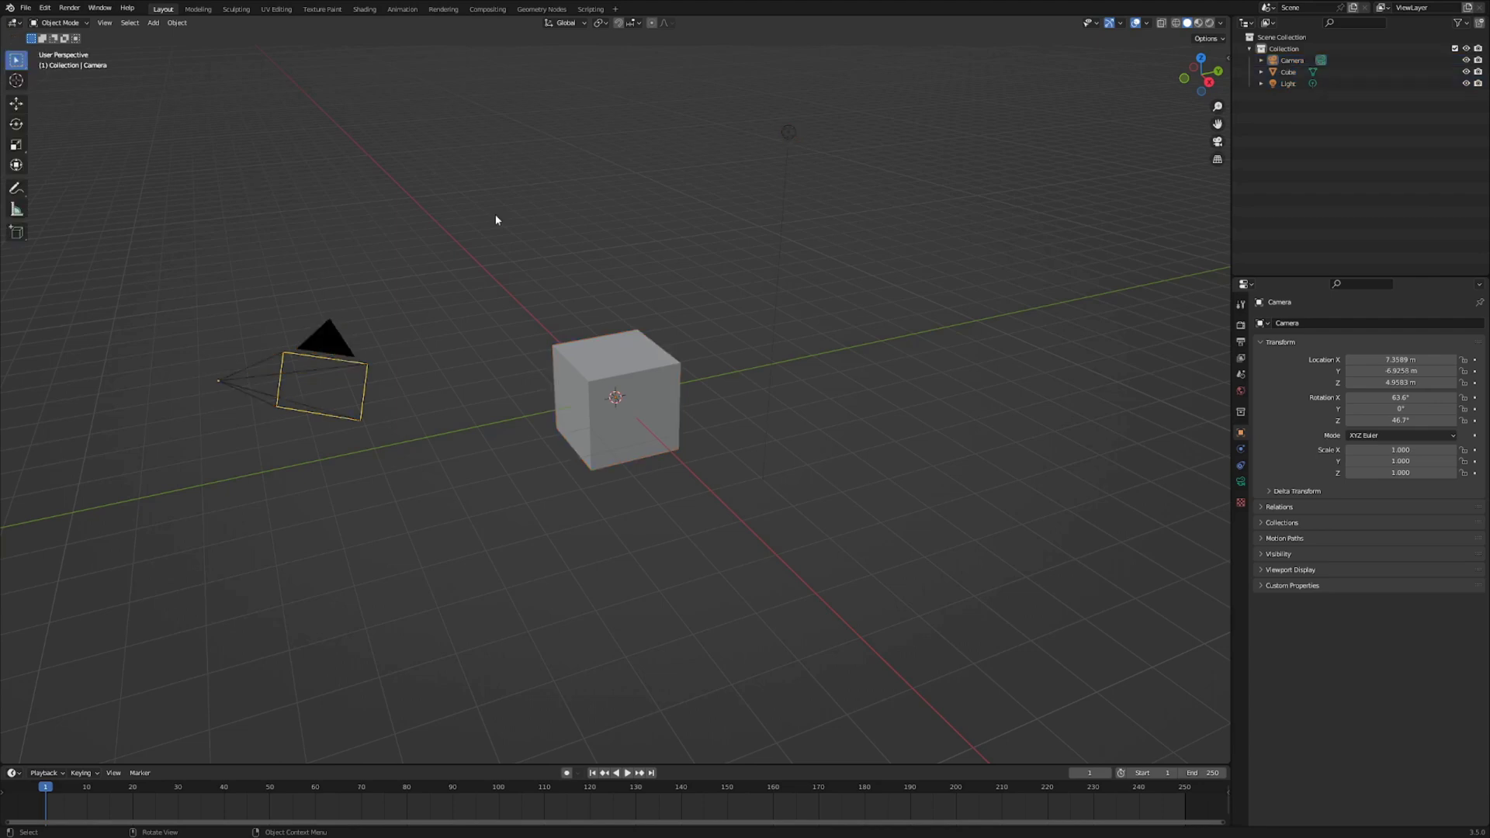
key("a")
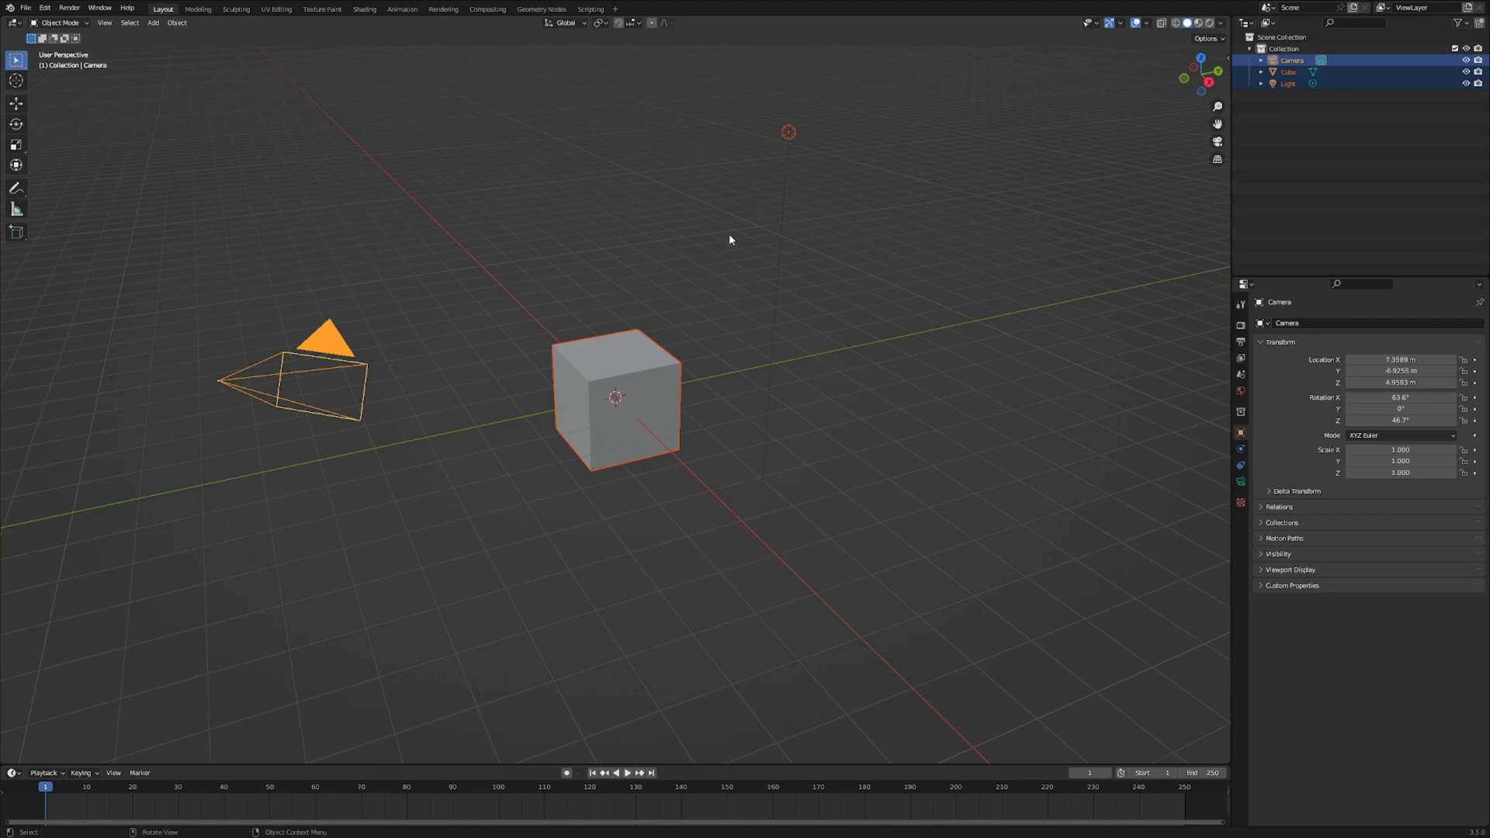
key("alt+a")
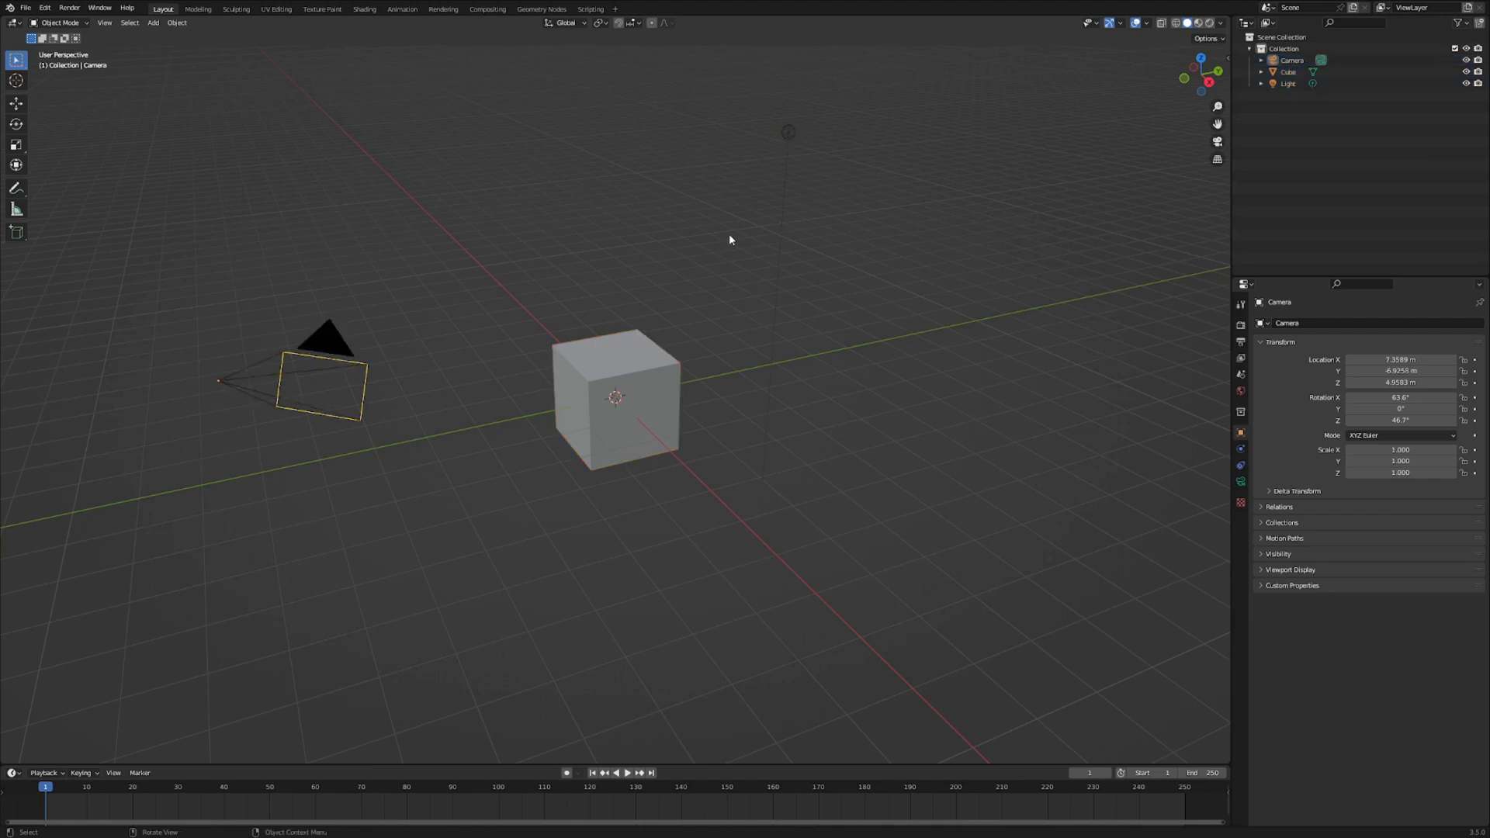
Select the cube, orbit the view around it, and zoom in then back out
left_click(663, 387)
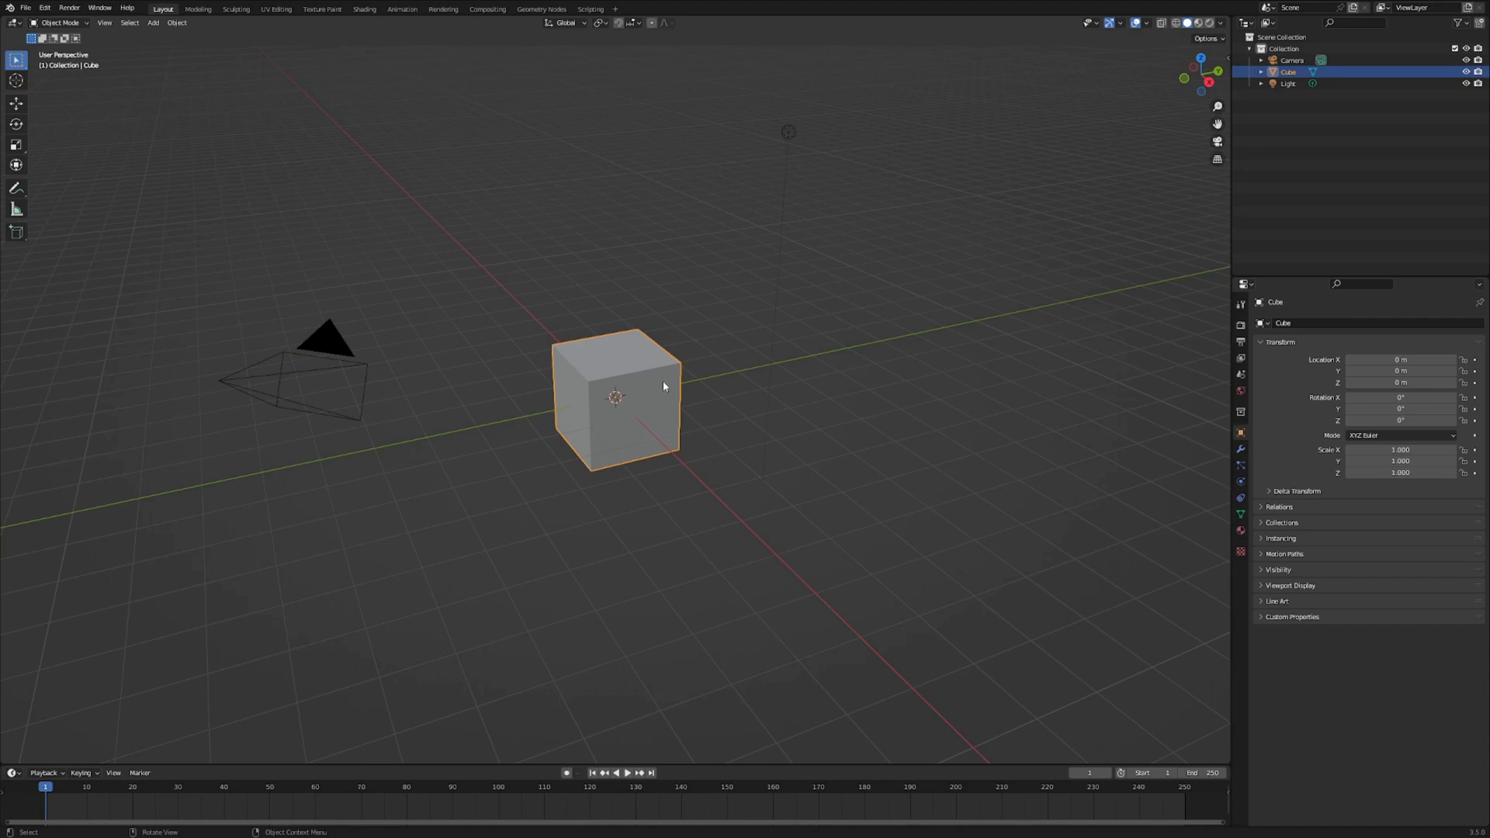
middle_click_drag(663, 386, 749, 423)
scroll(748, 423, "up", 5)
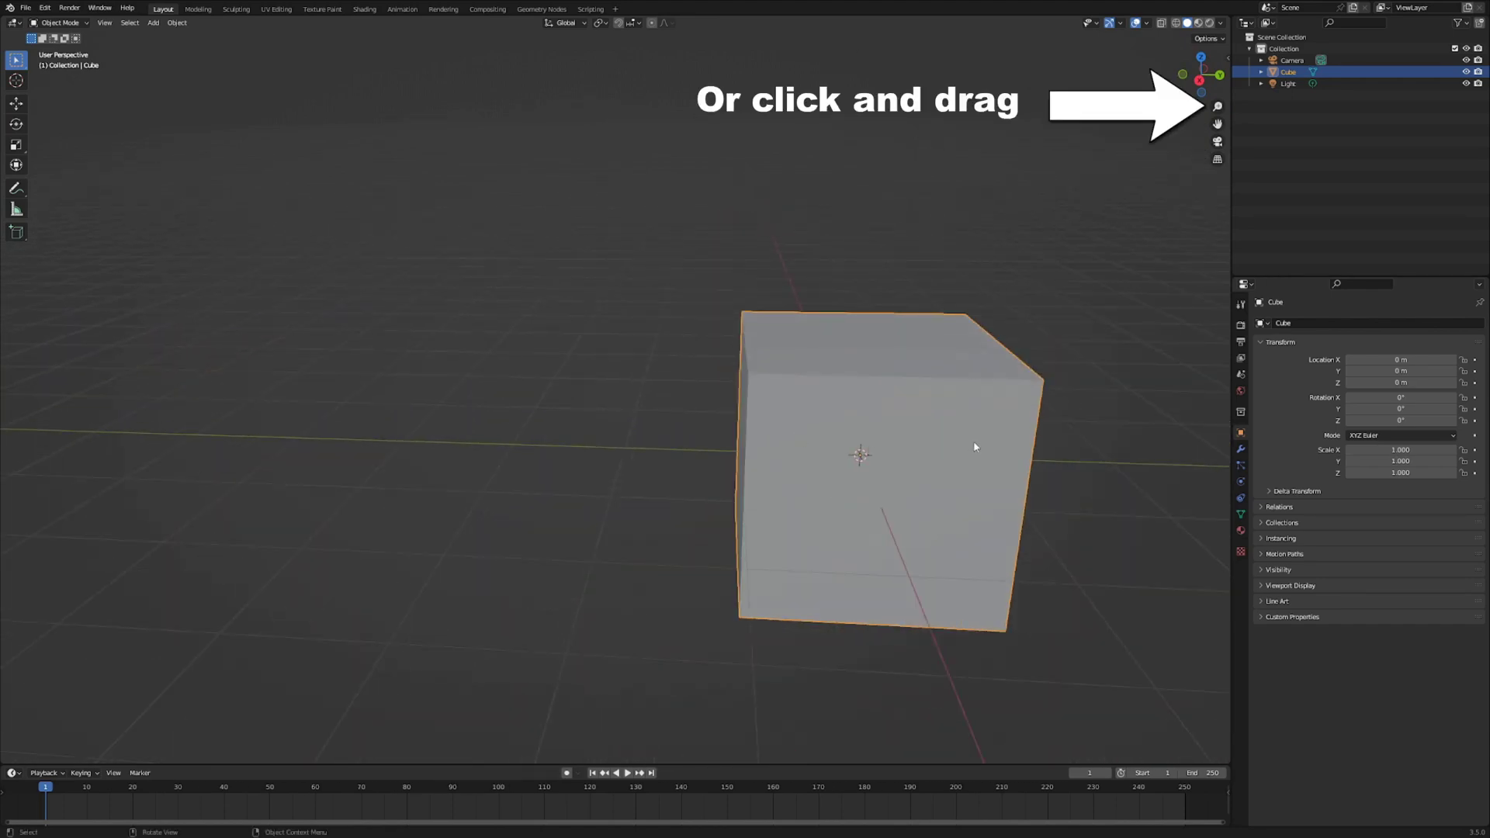
scroll(975, 447, "down", 7)
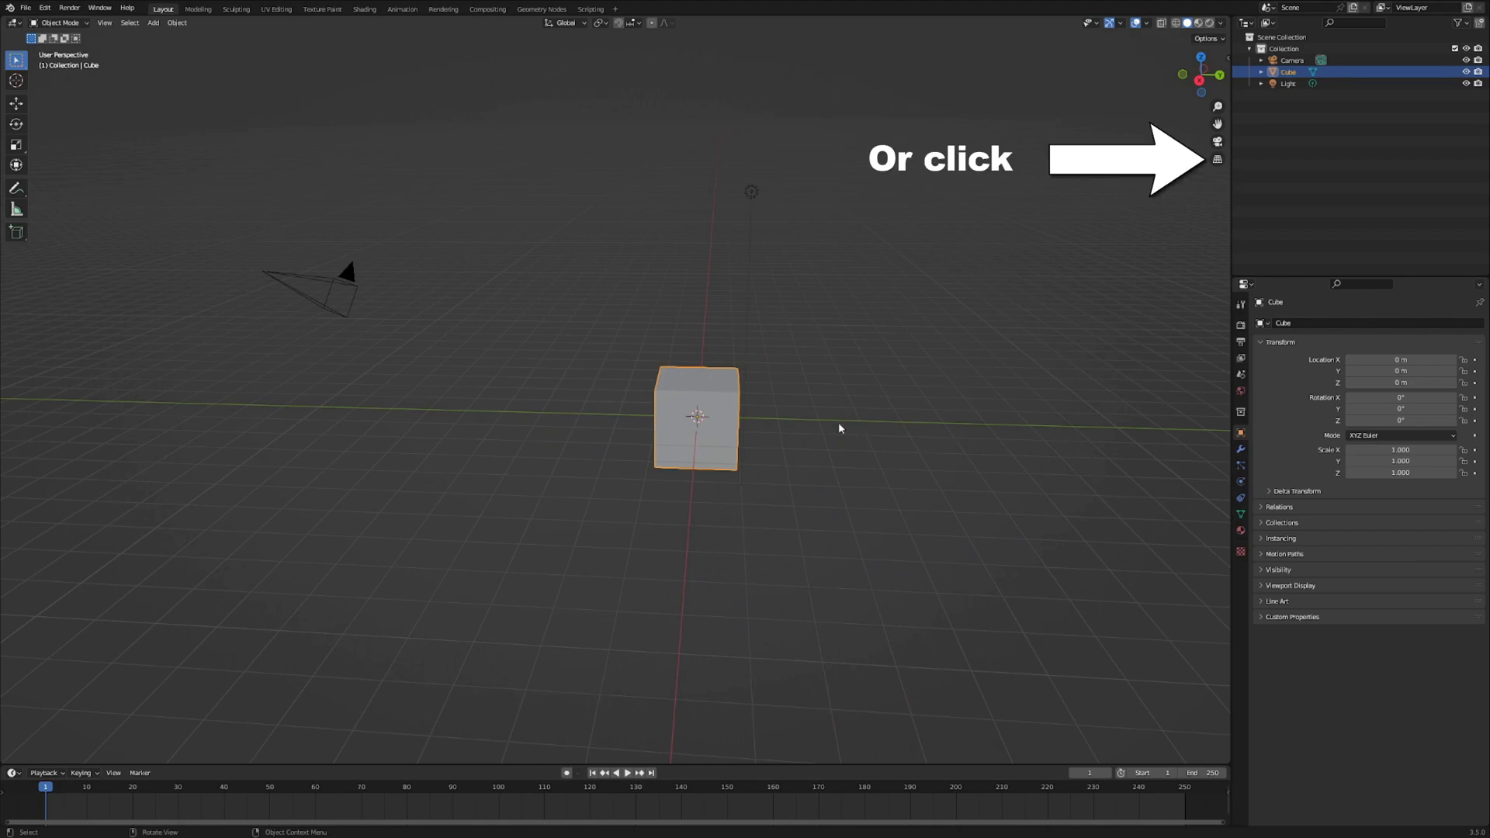
Toggle orthographic, then go through the camera, front, right and top numpad views
key("KP_5")
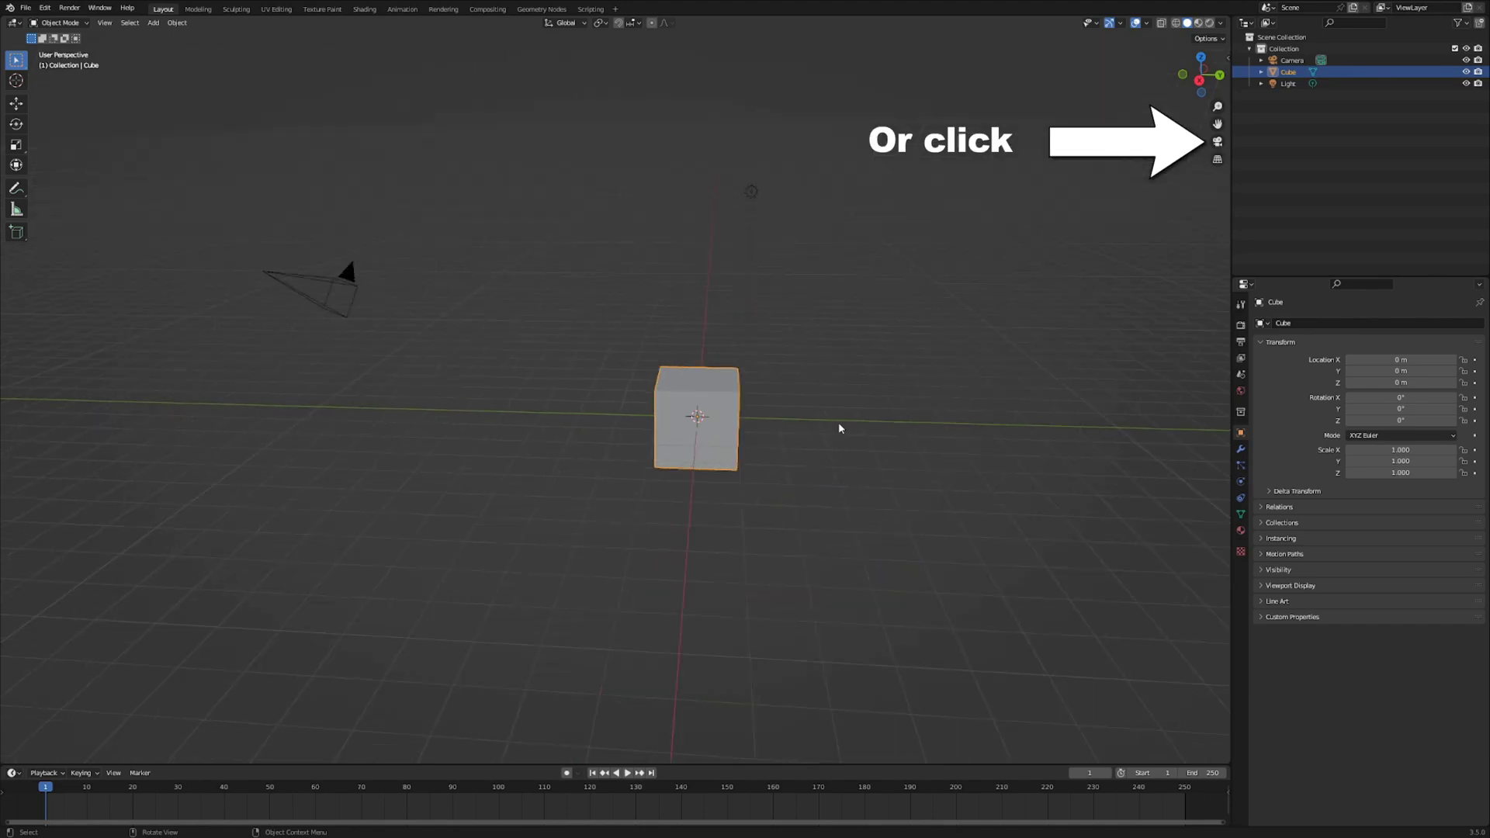
key("KP_0")
key("KP_1")
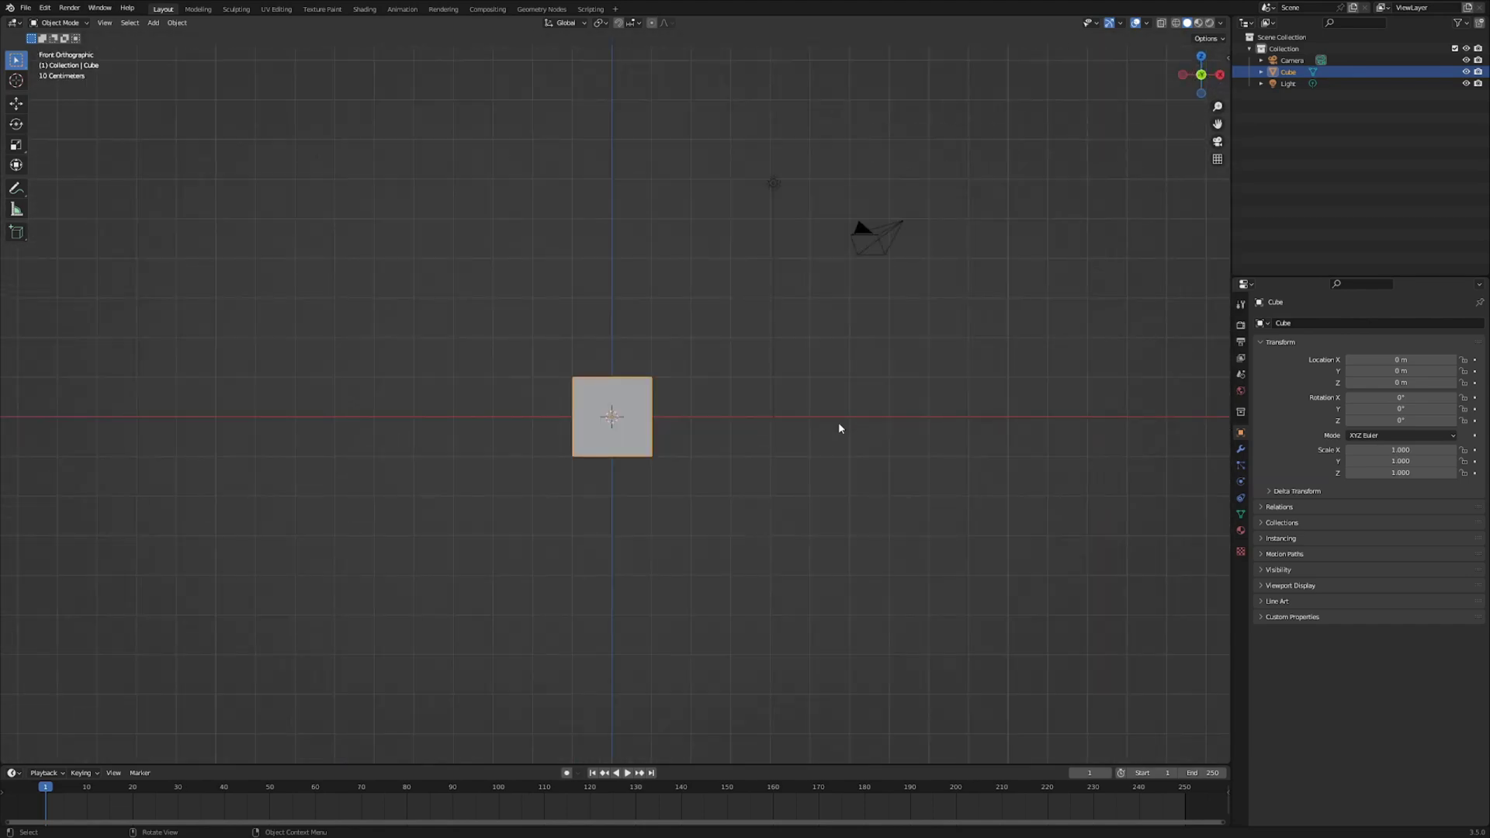
key("KP_3")
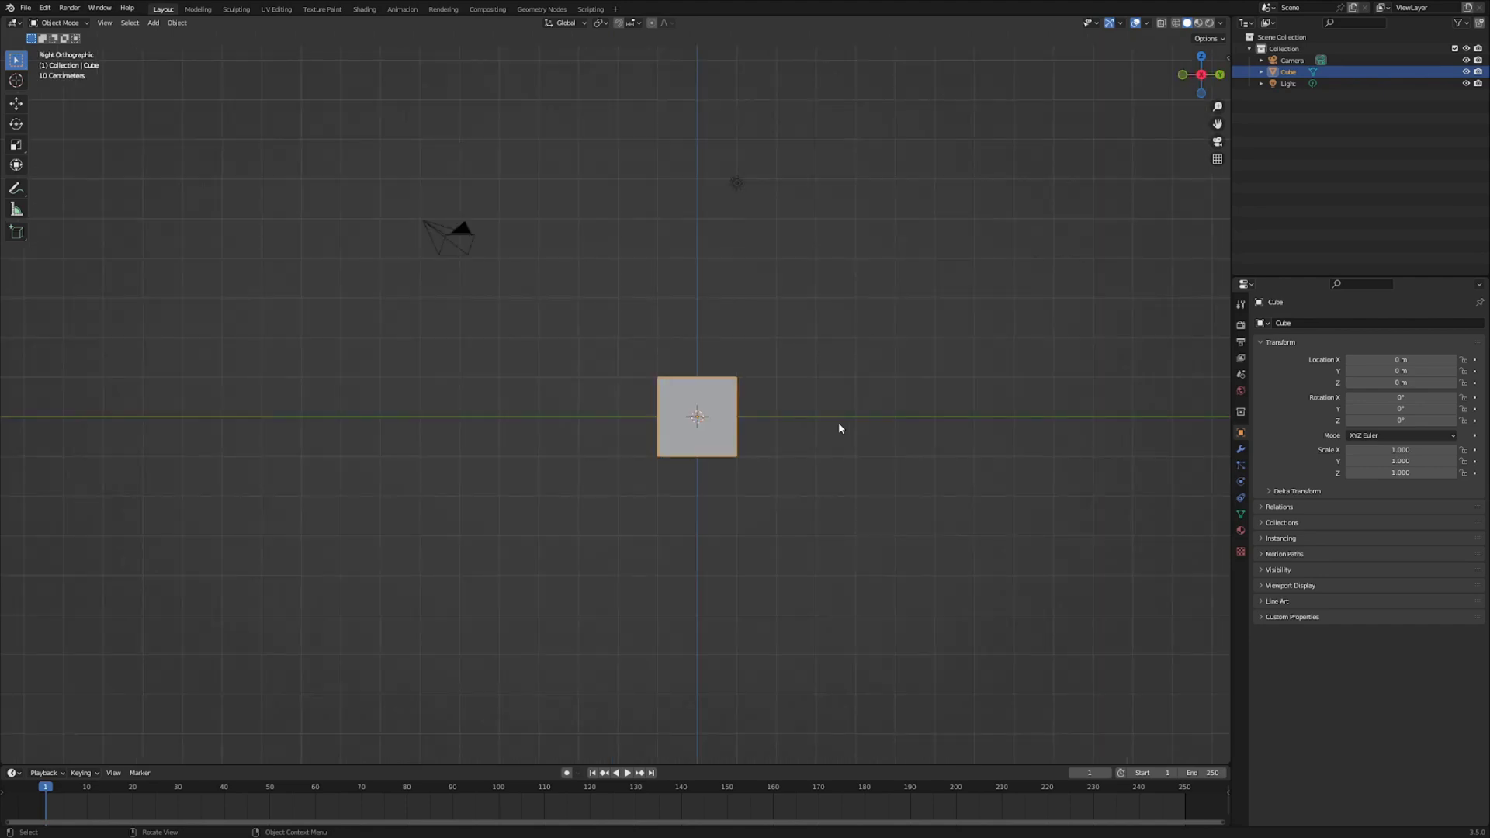
key("KP_7")
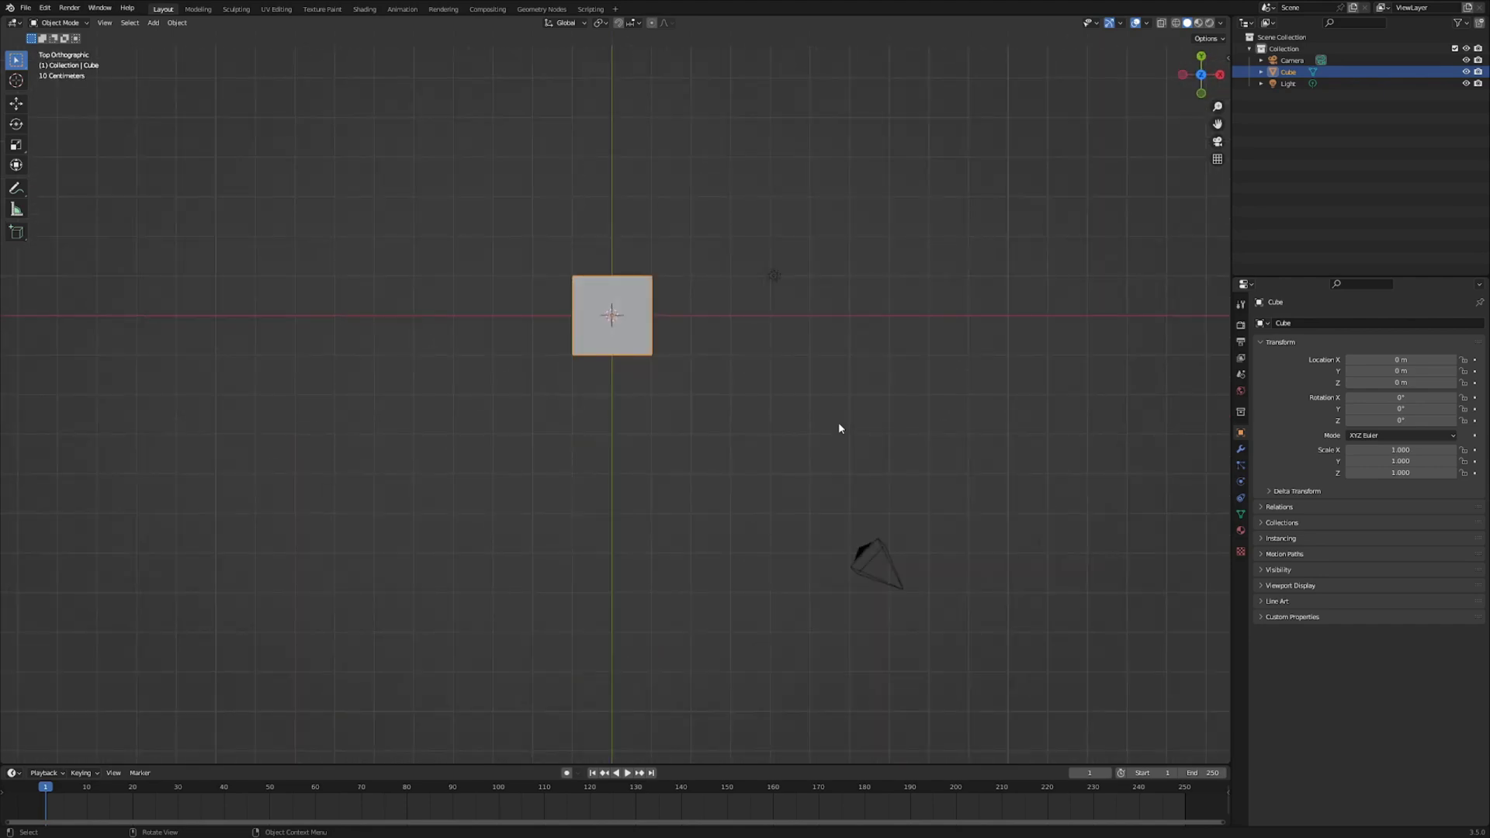
Step-rotate the view with numpad 2 and 4, then open and dismiss the view pie menu
key("KP_2")
key("KP_4")
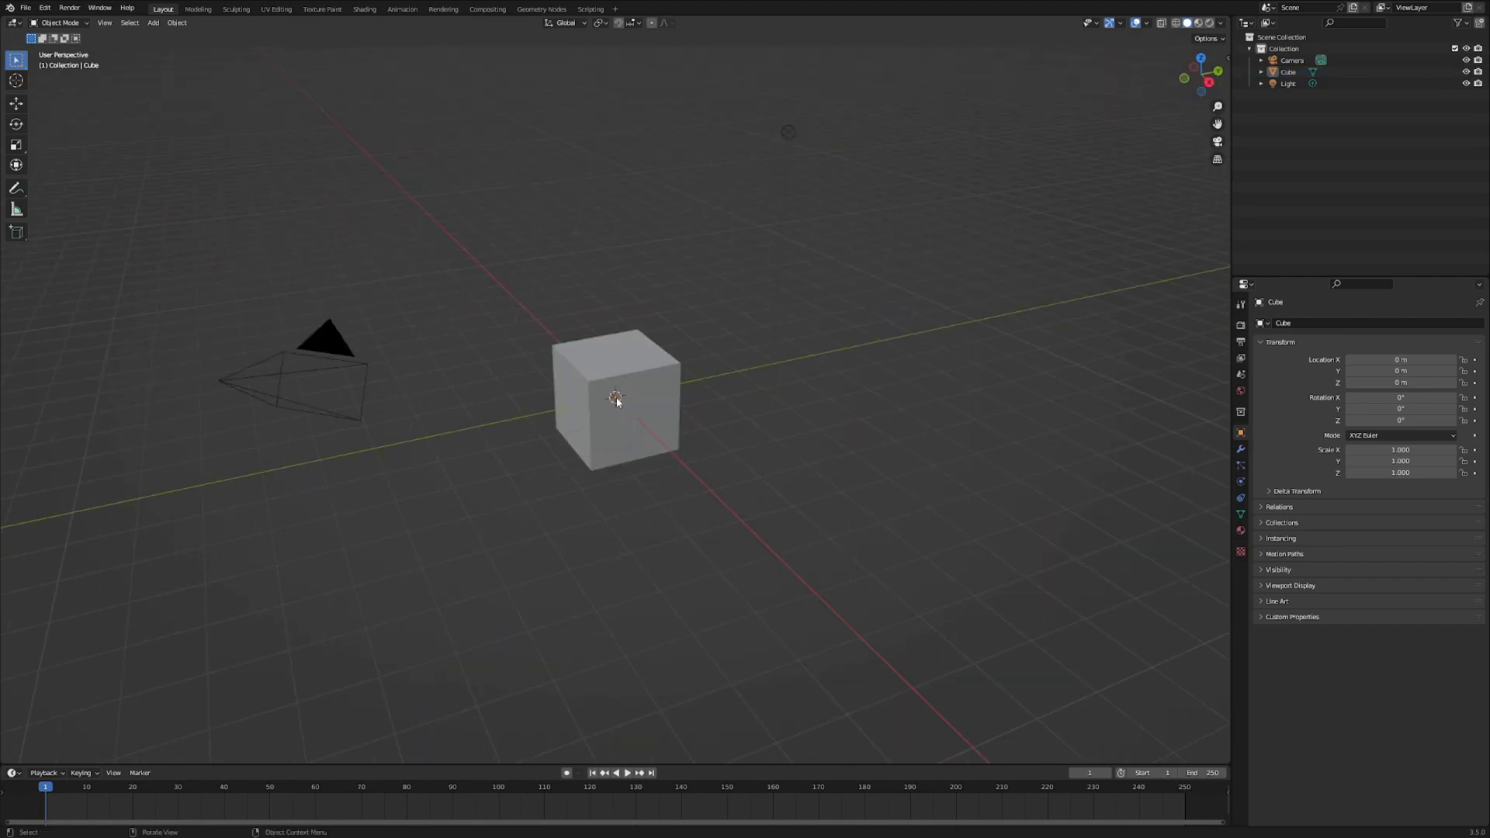
key("grave")
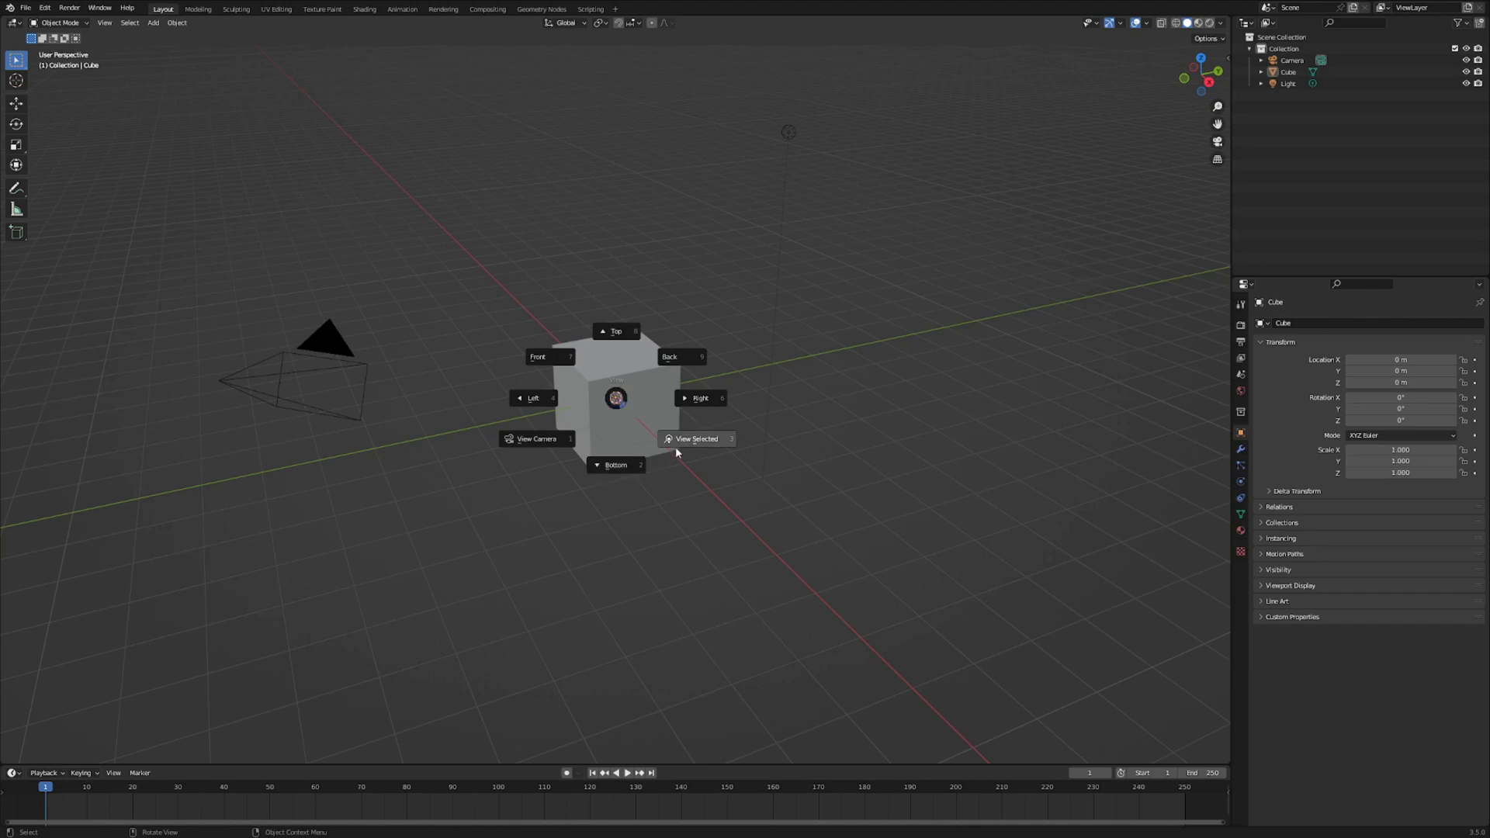
key("Escape")
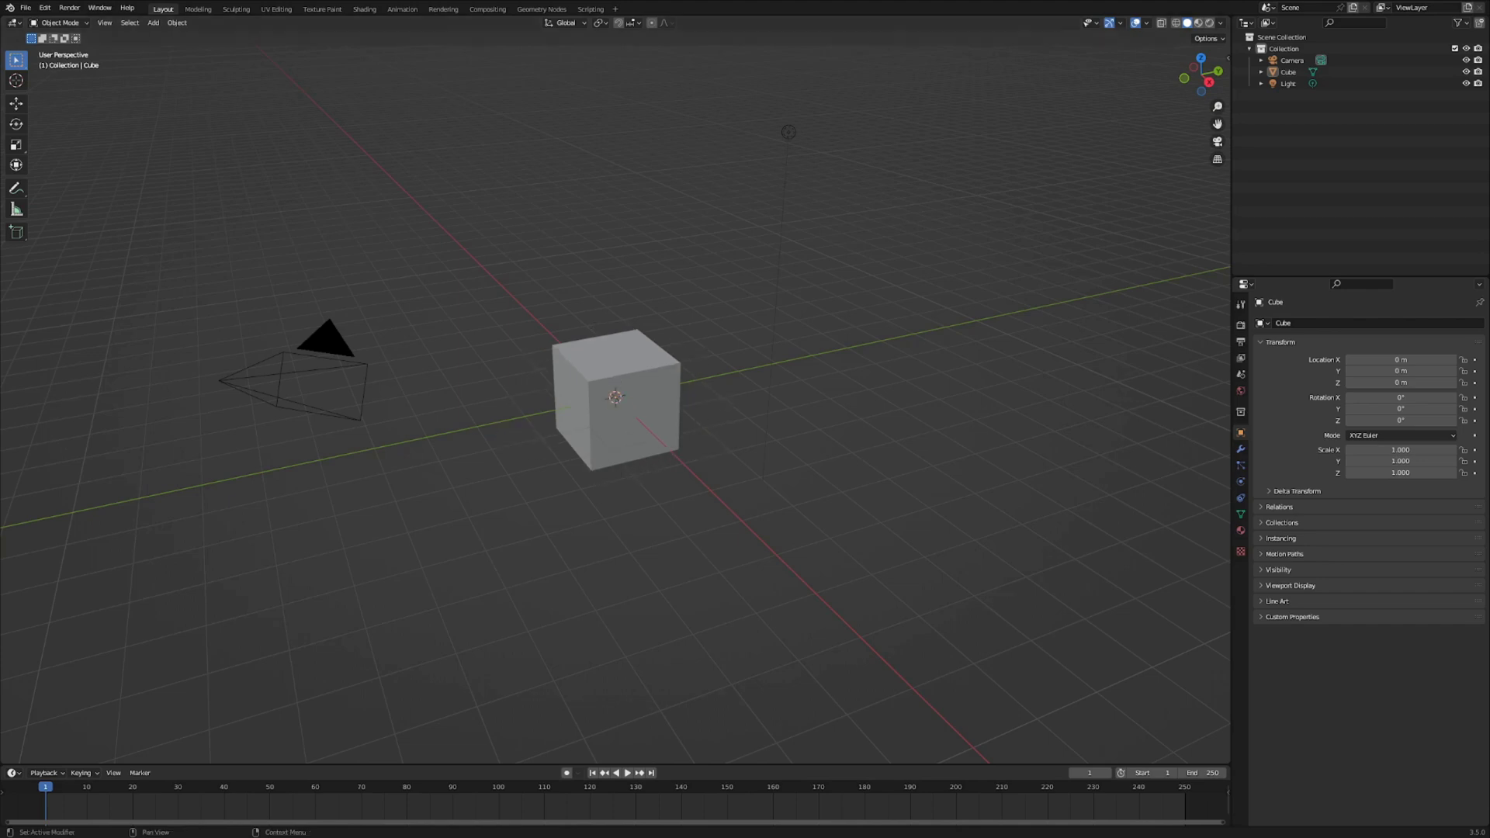
Select the cube and move it freely to a new position
left_click(674, 431)
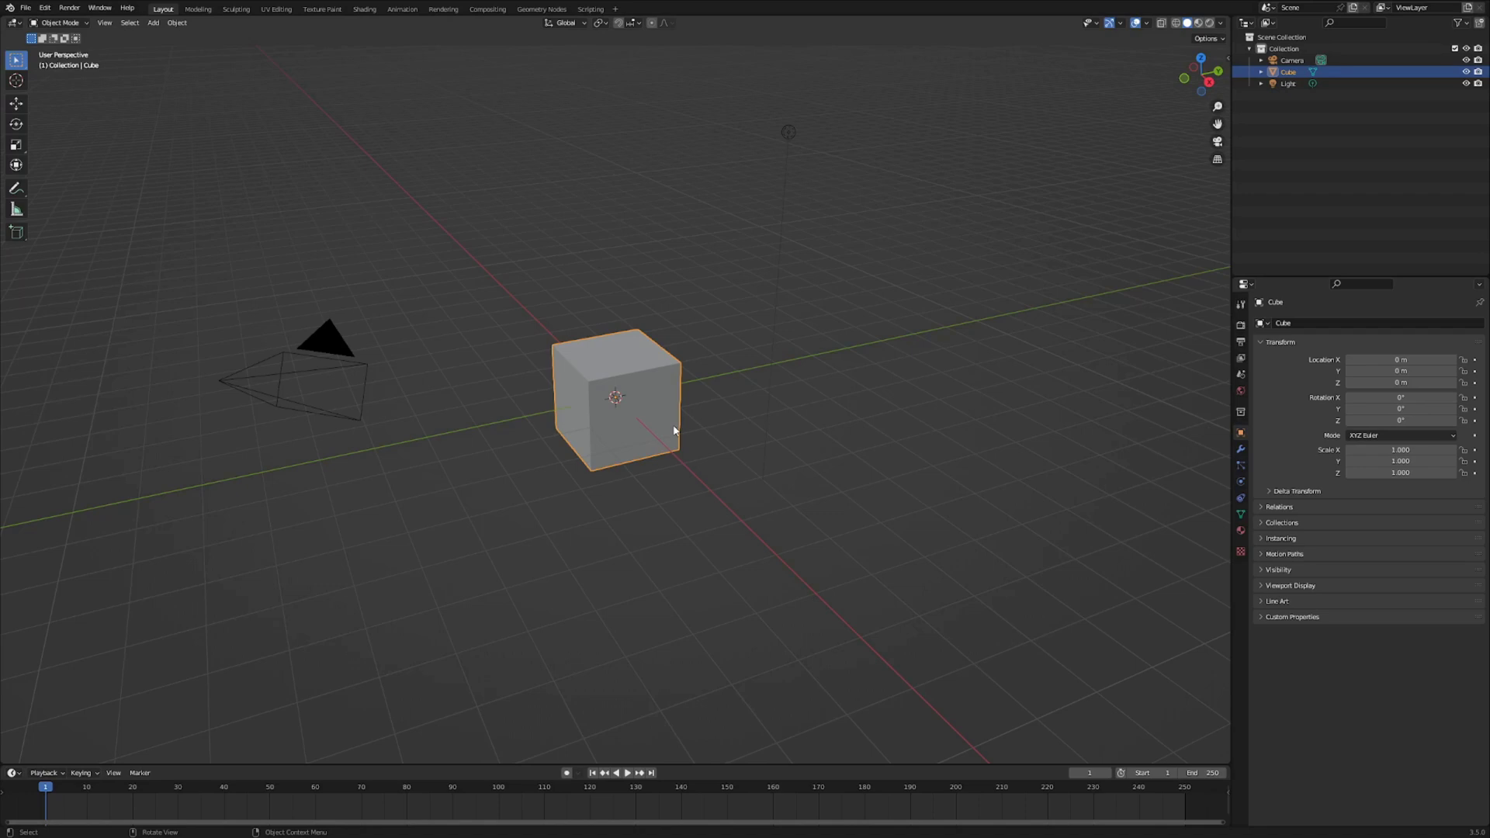
key("g")
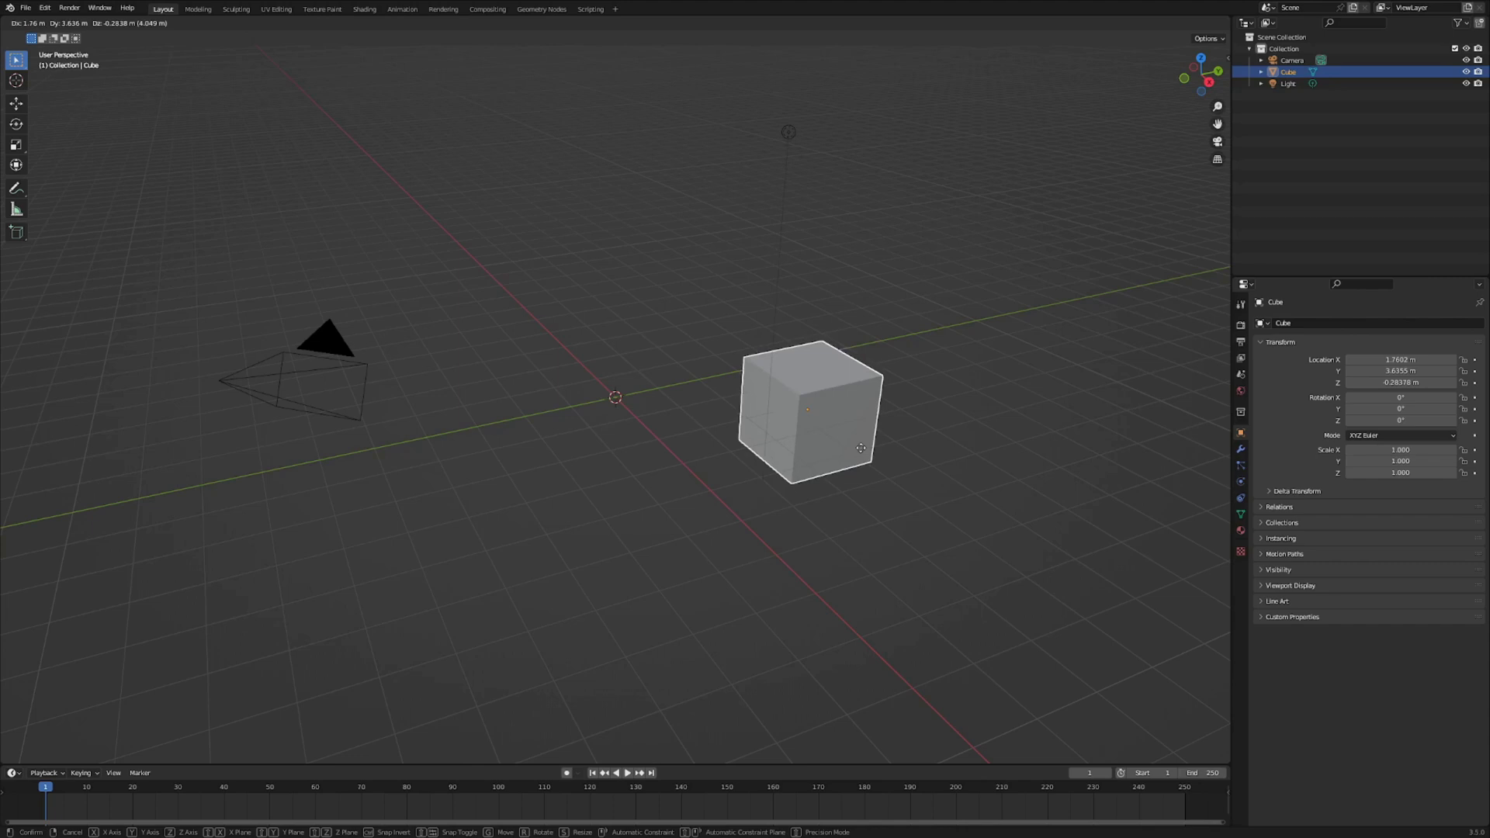
left_click(725, 263)
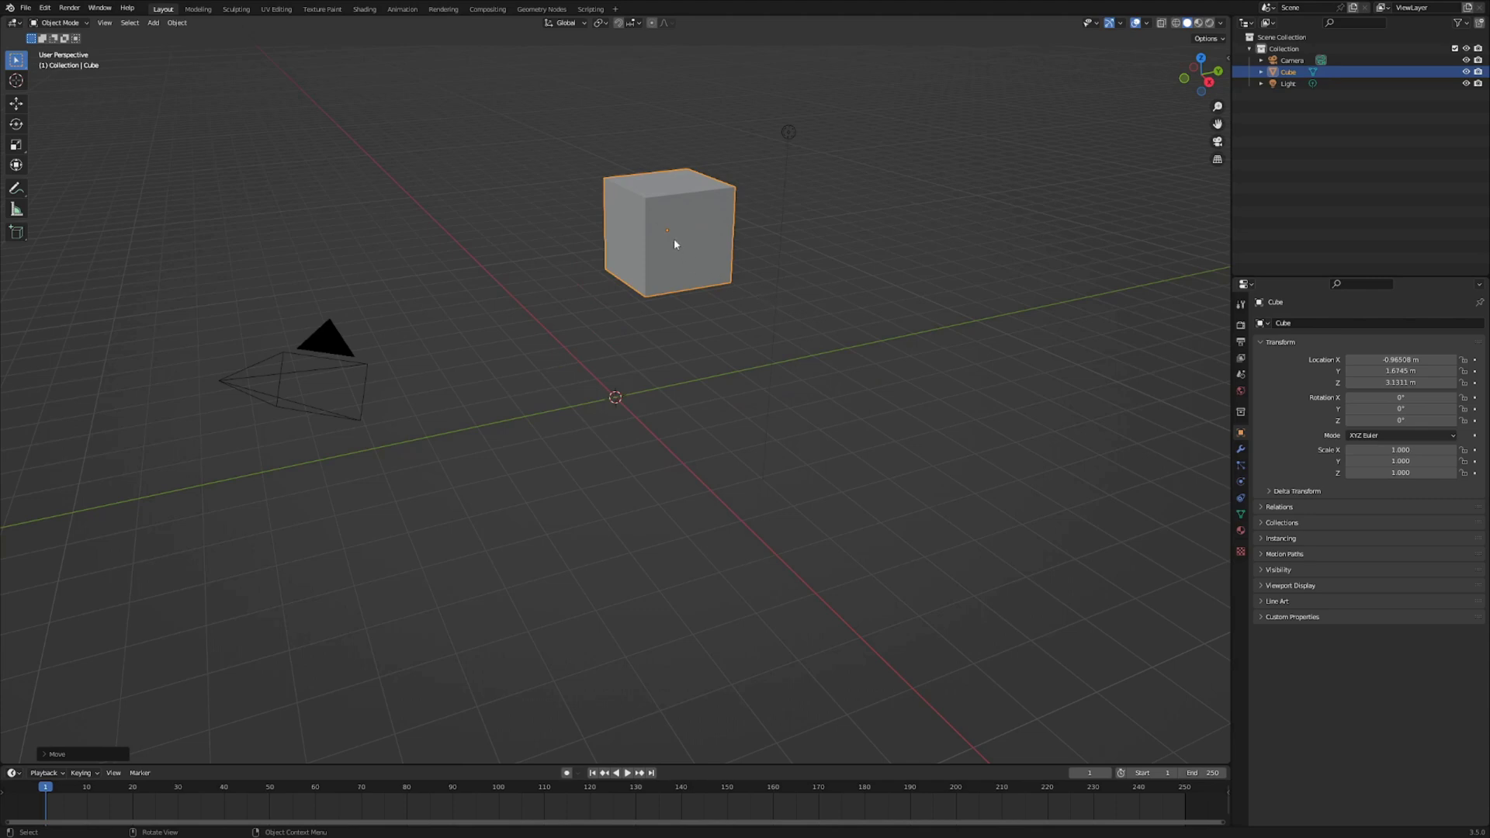
Move the cube constrained to X, Y, then Z, and start a move locked to the XY plane
key("g")
key("x")
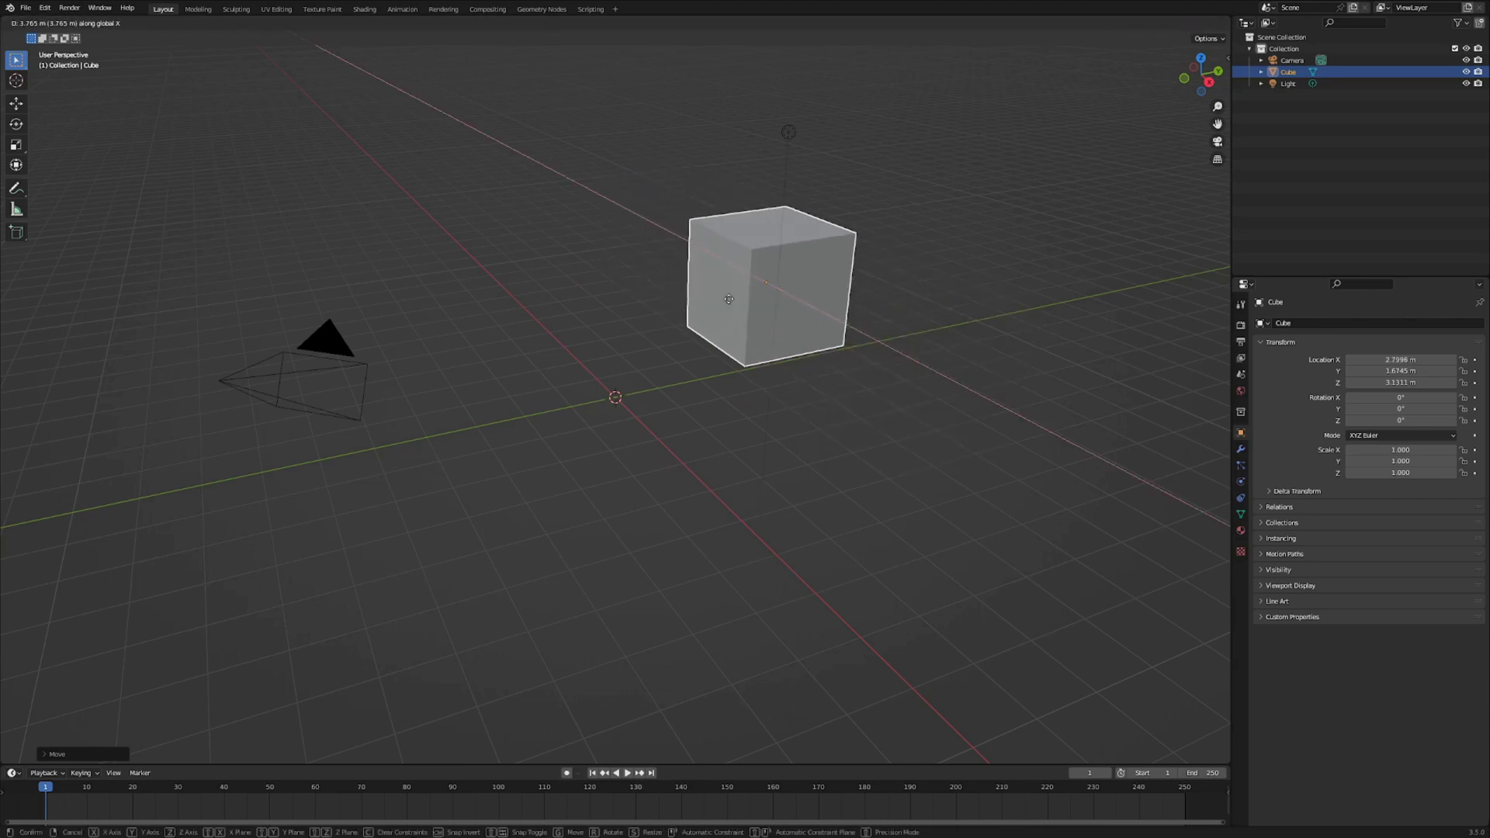
key("y")
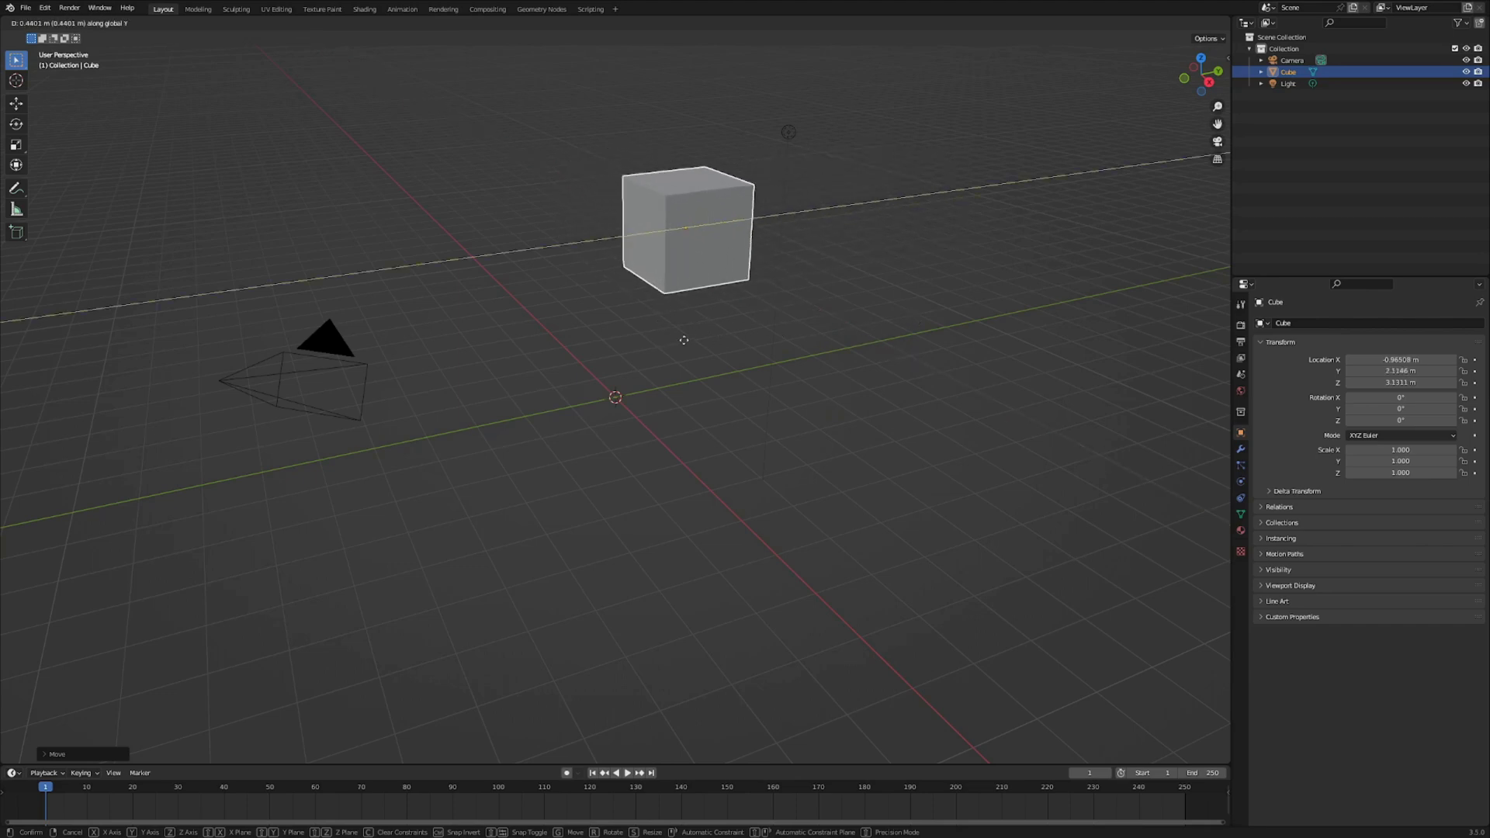
key("z")
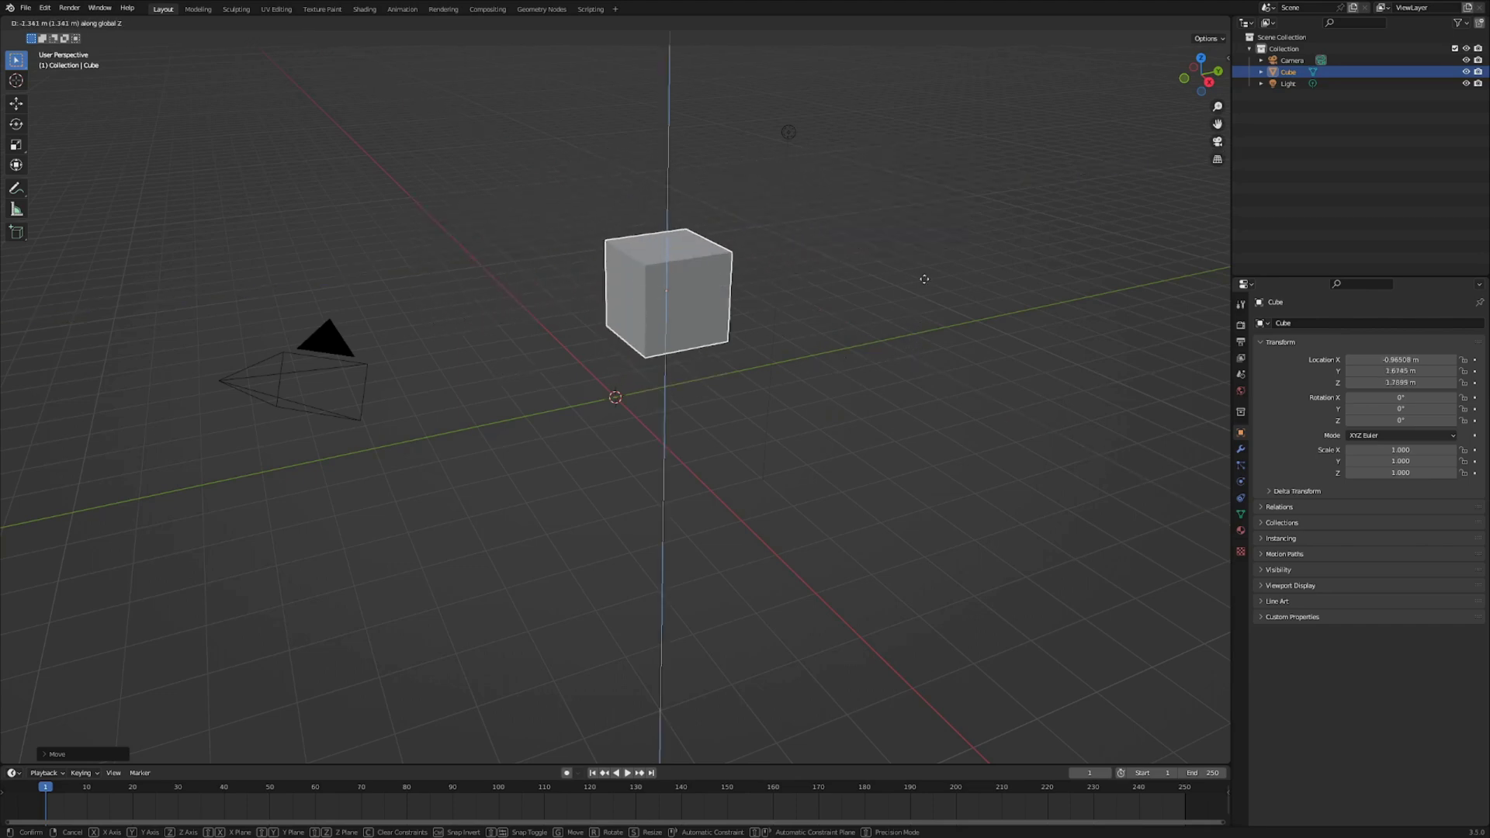
left_click(868, 341)
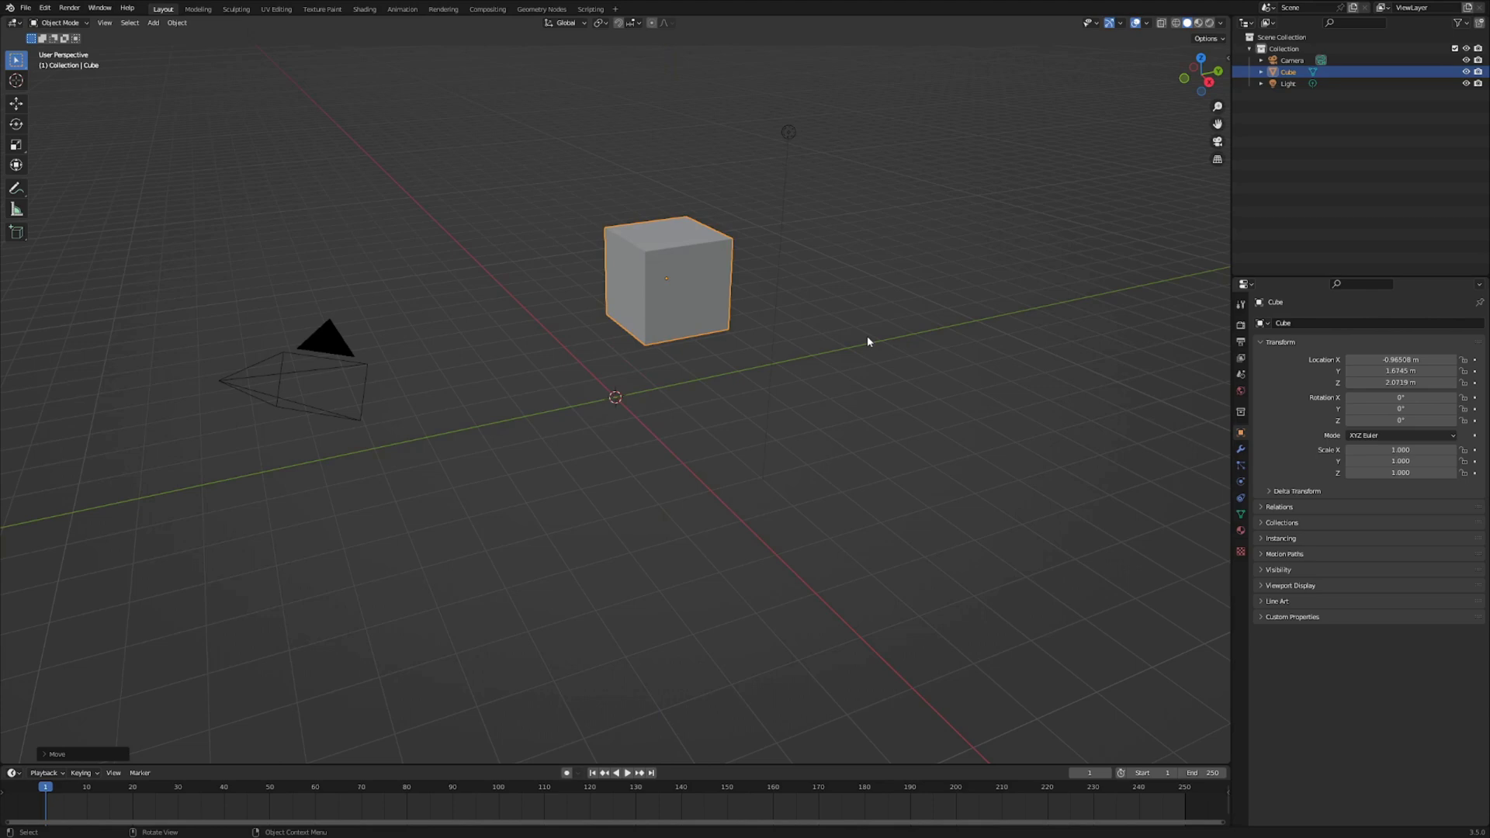
key("g")
key("shift+z")
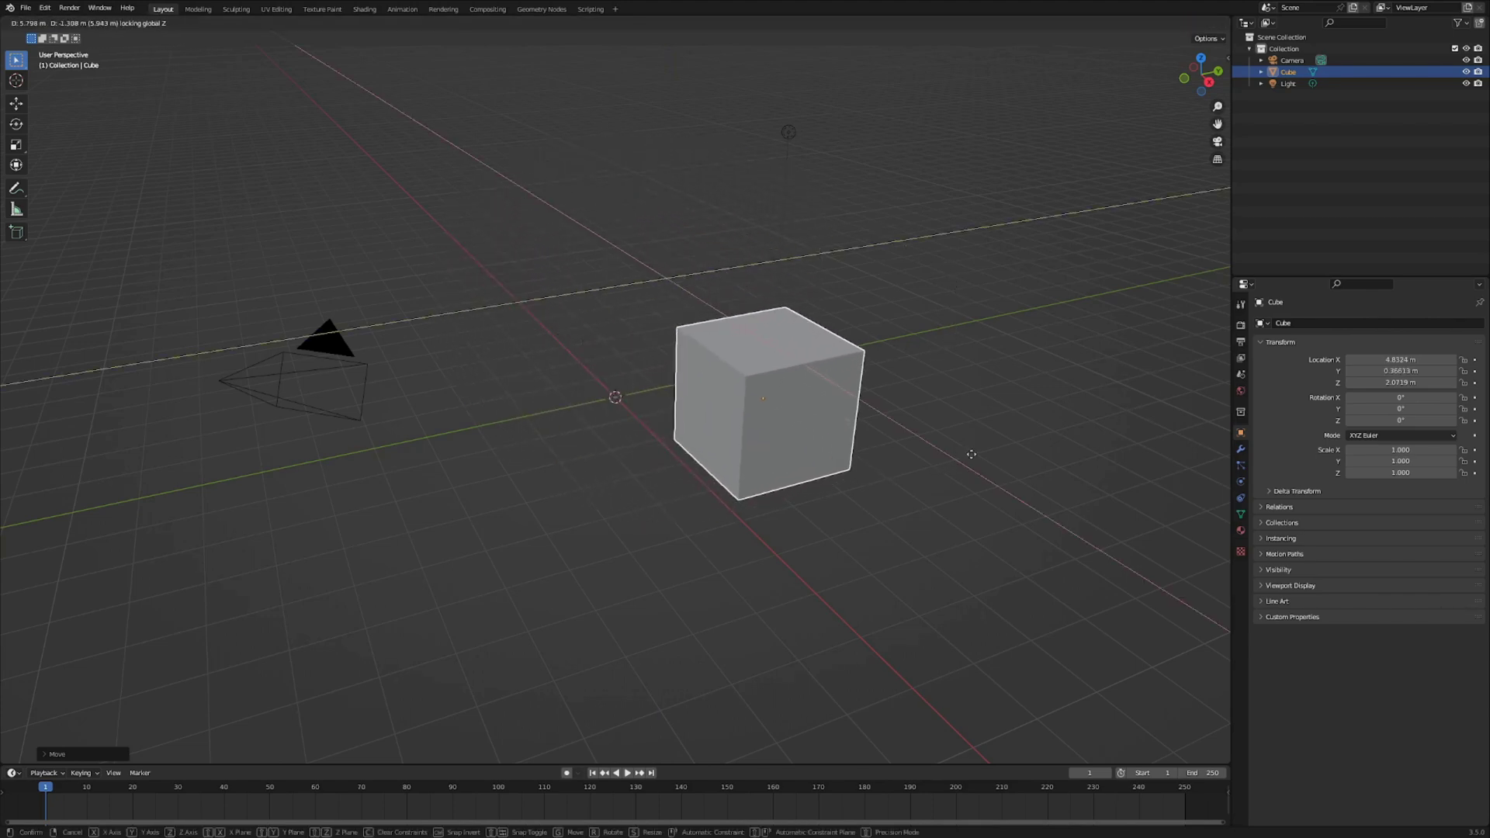
Confirm the cube's raised position, then try a Z-only scale and cancel it
key("z")
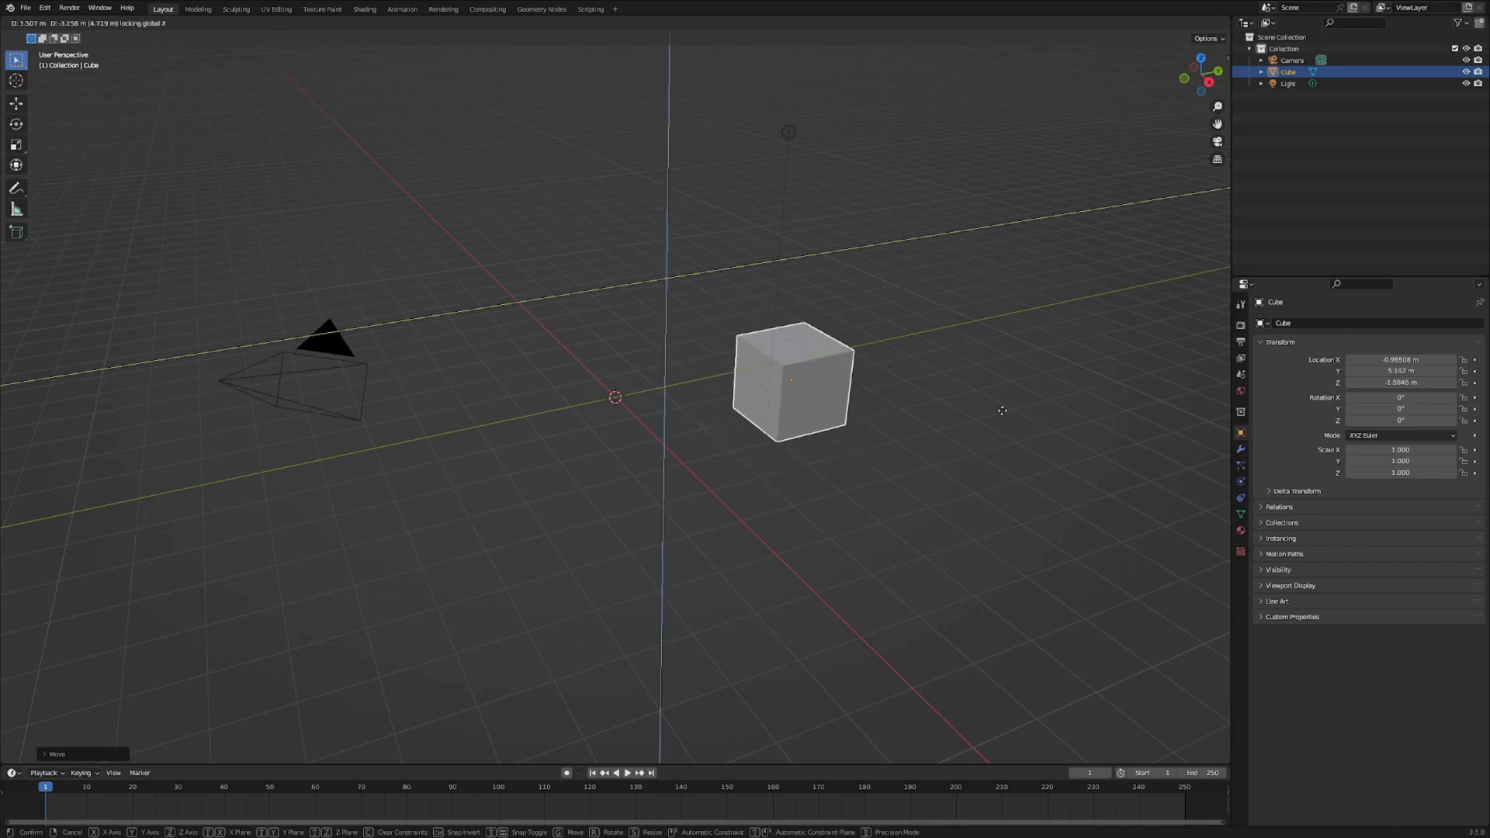
left_click(861, 242)
key("s")
key("z")
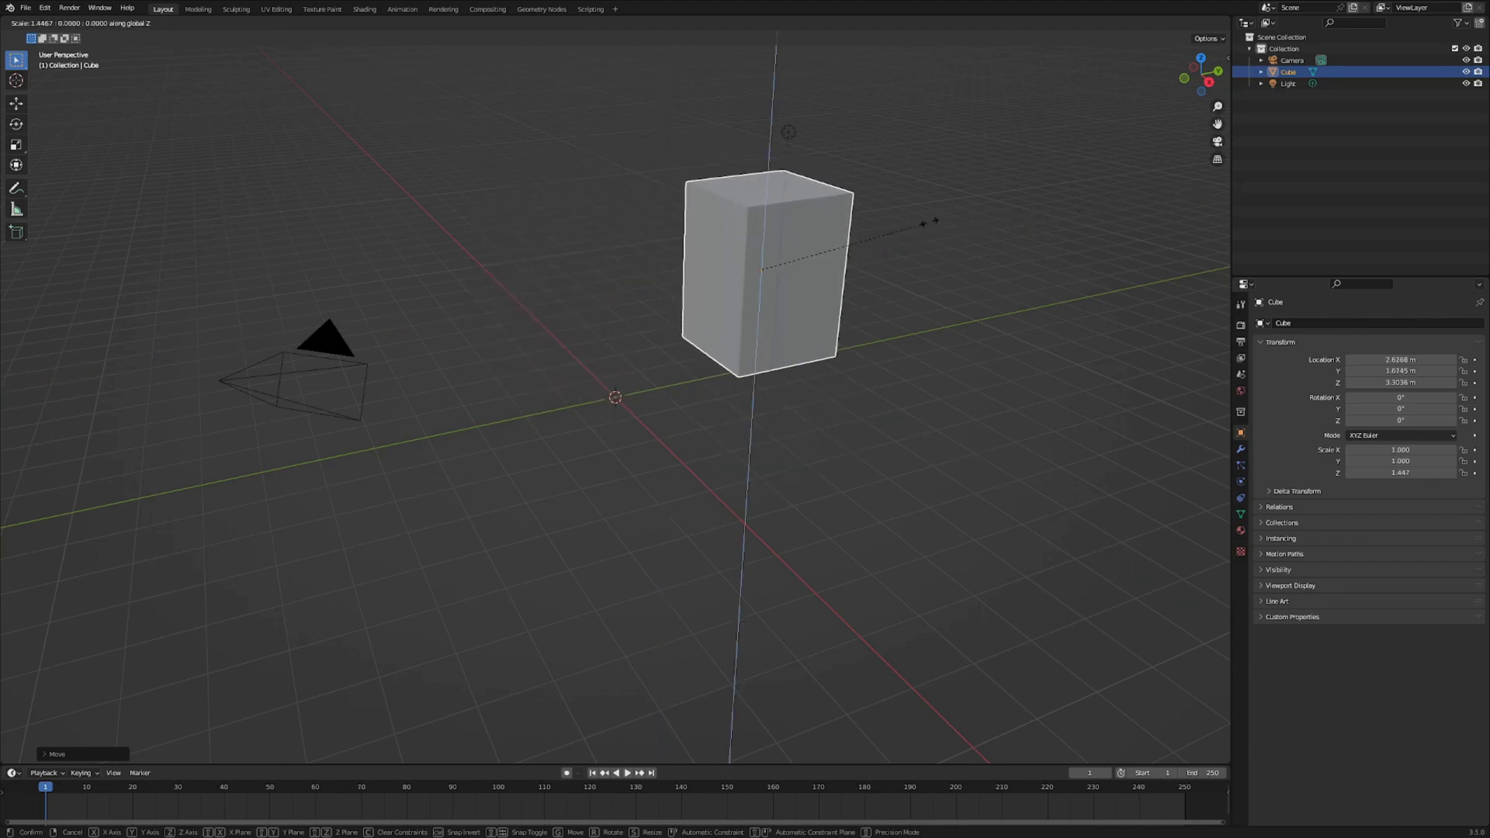
key("Escape")
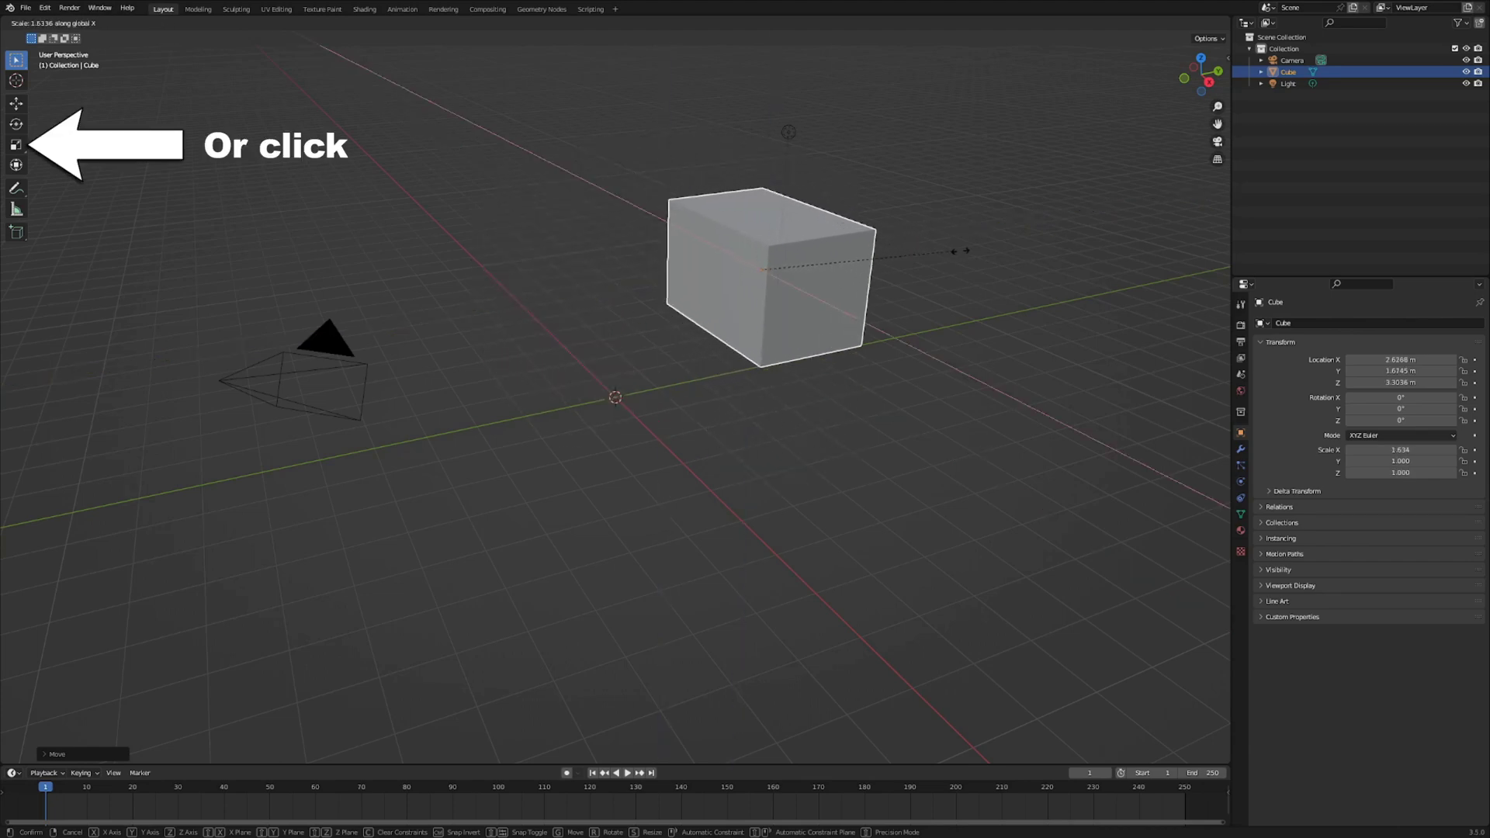
Try rotating the cube around X, Y and Z, then cancel, leaving it unrotated
key("r")
key("x")
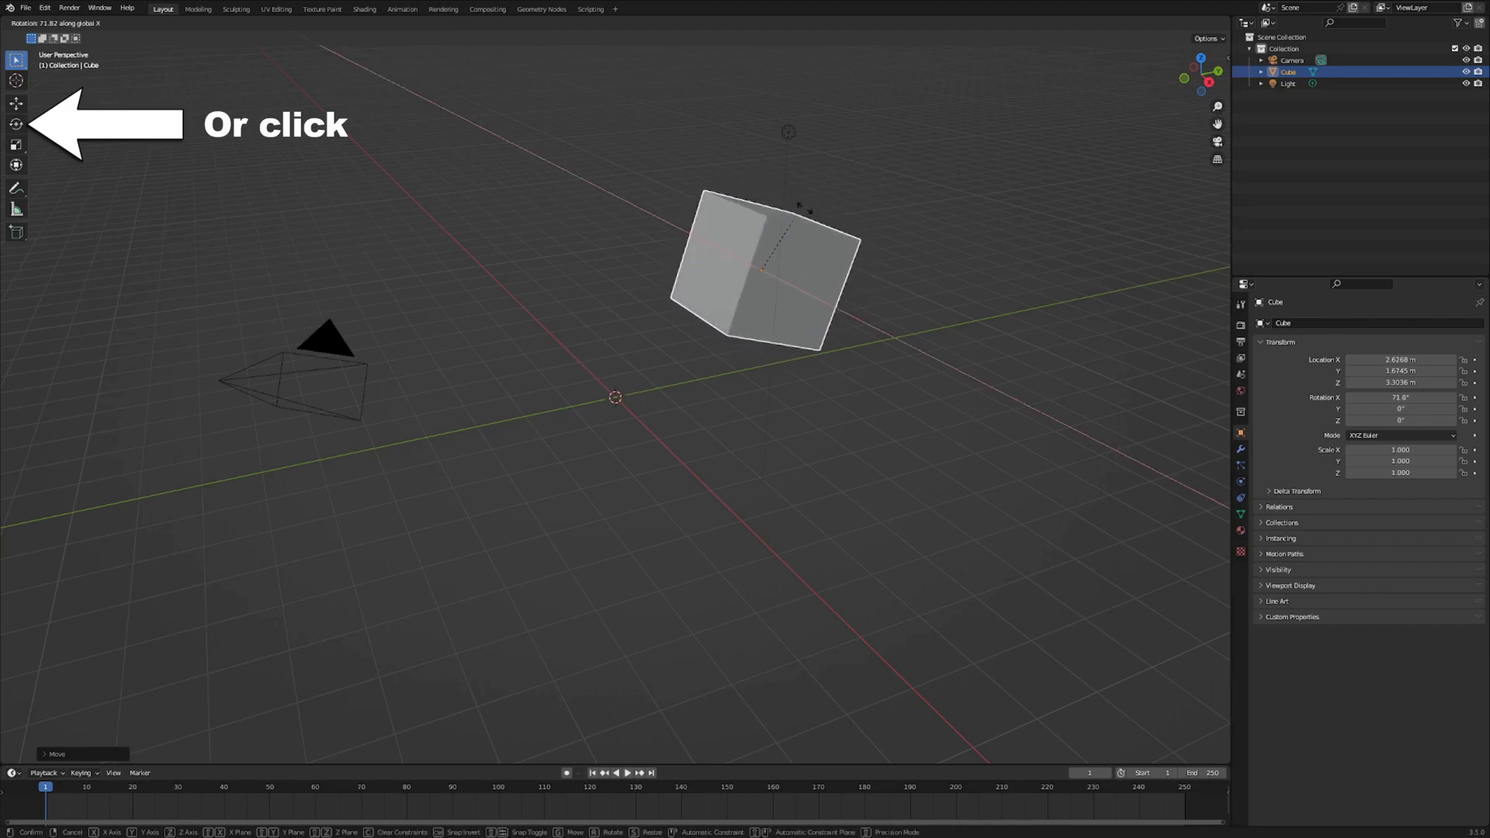
key("y")
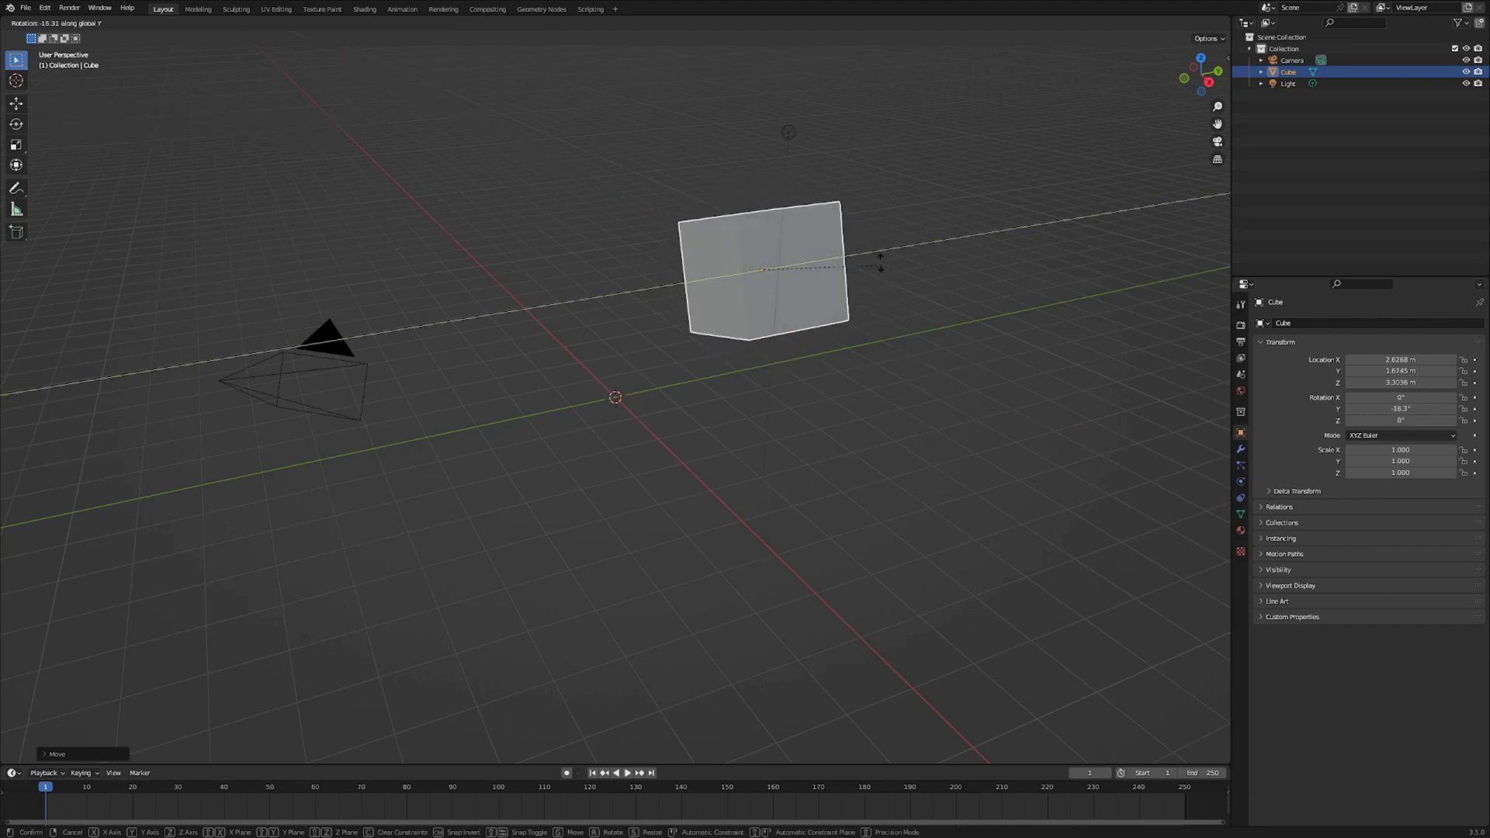
key("z")
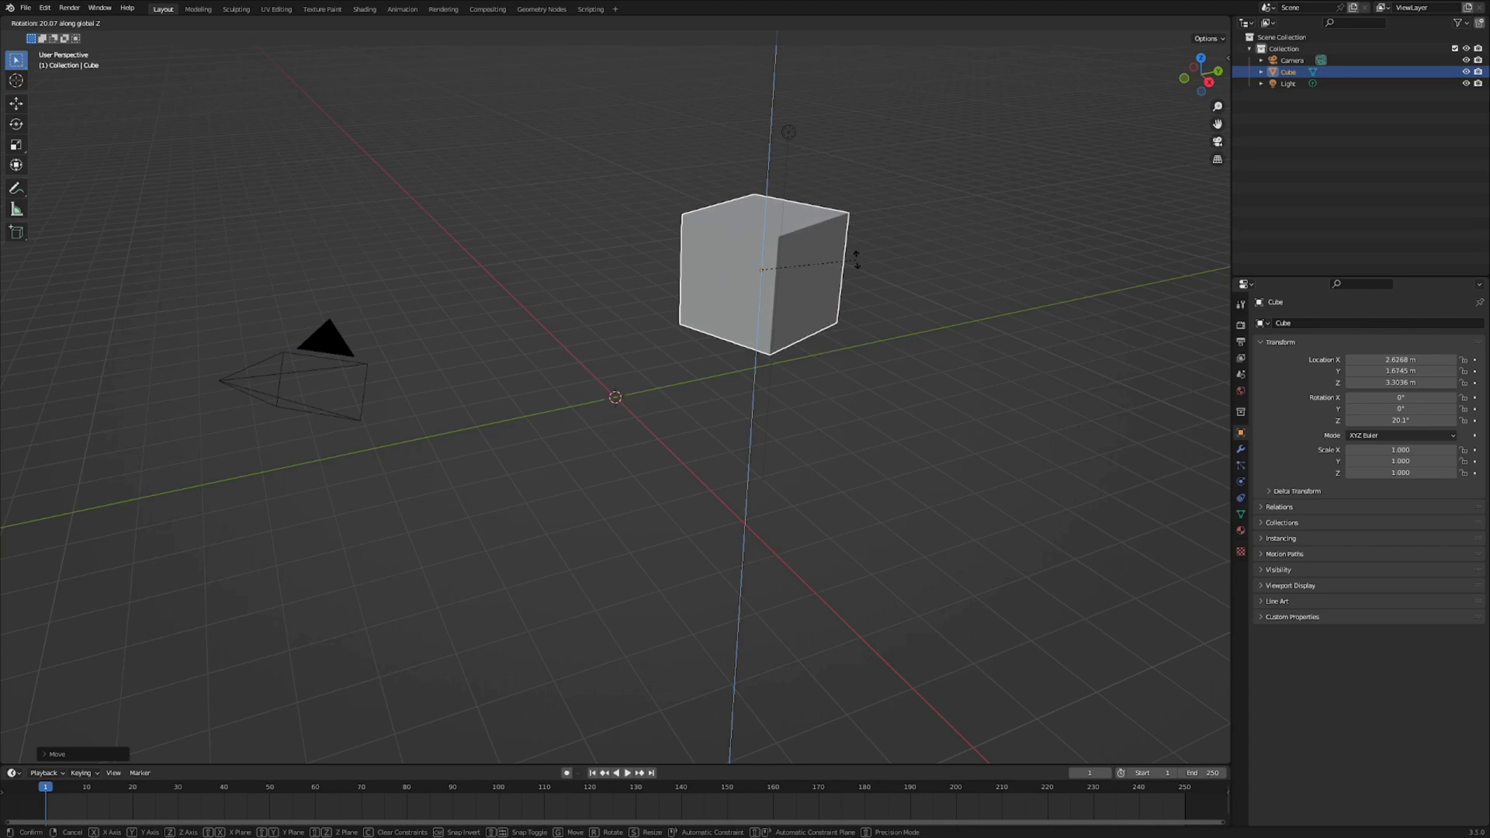
key("Escape")
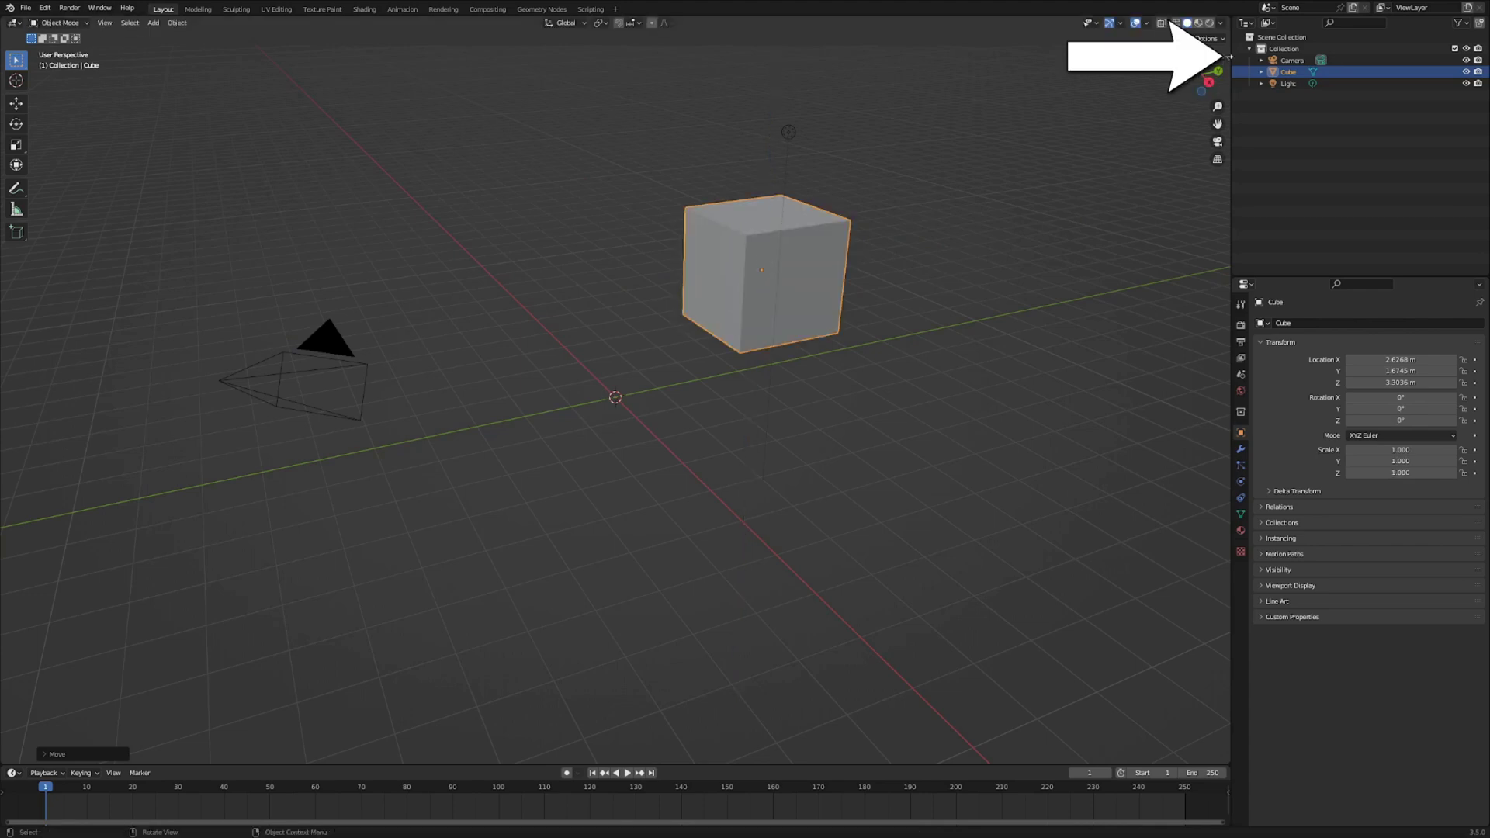
Show the N sidebar transform values, nudge Location Z, and move the cube to X 2.1368, Y 4.4645, Z 3.1436
left_click(1227, 56)
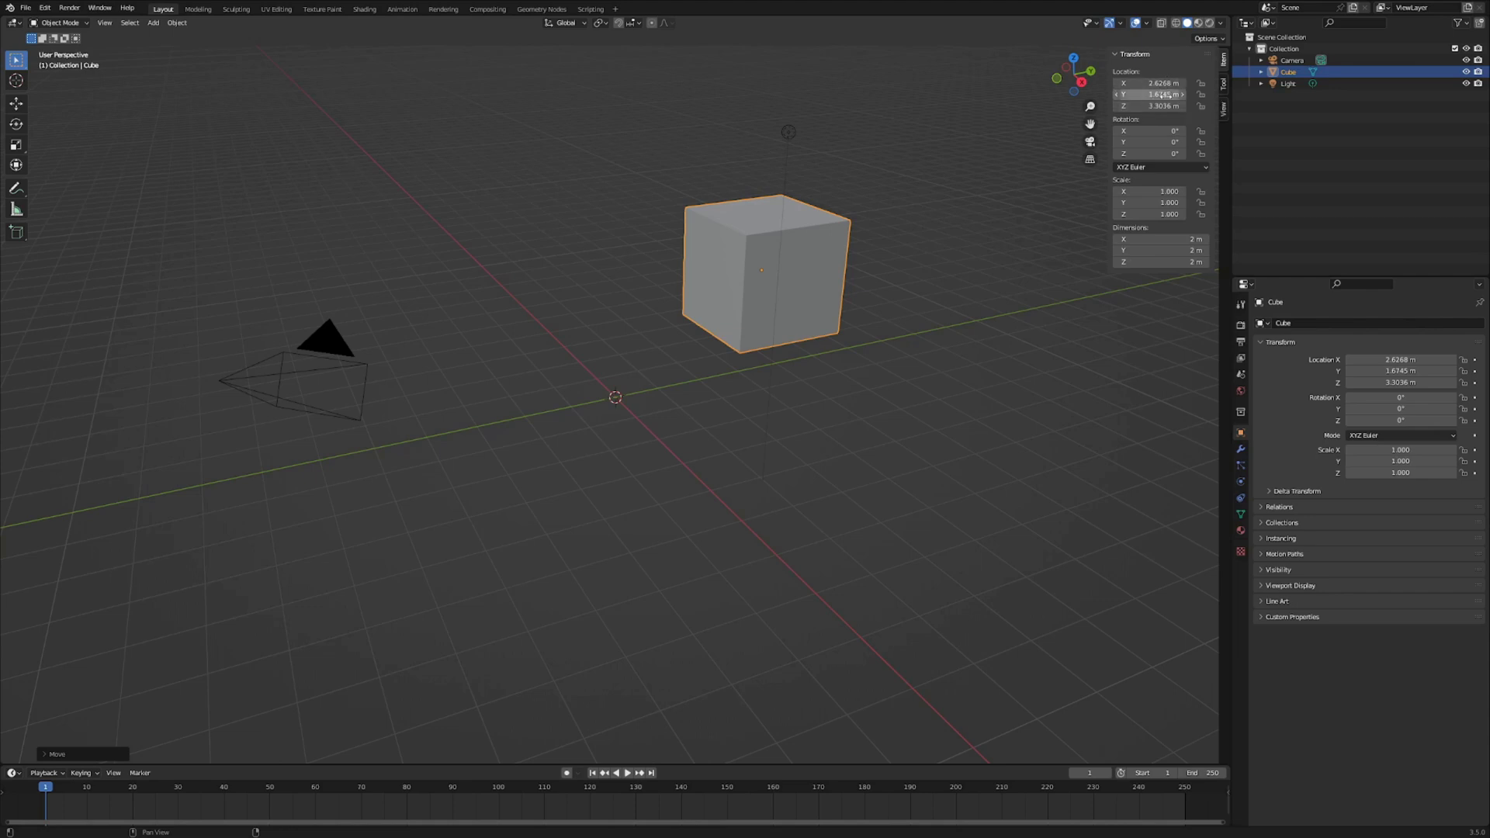
left_click_drag(1162, 105, 1158, 107)
key("g")
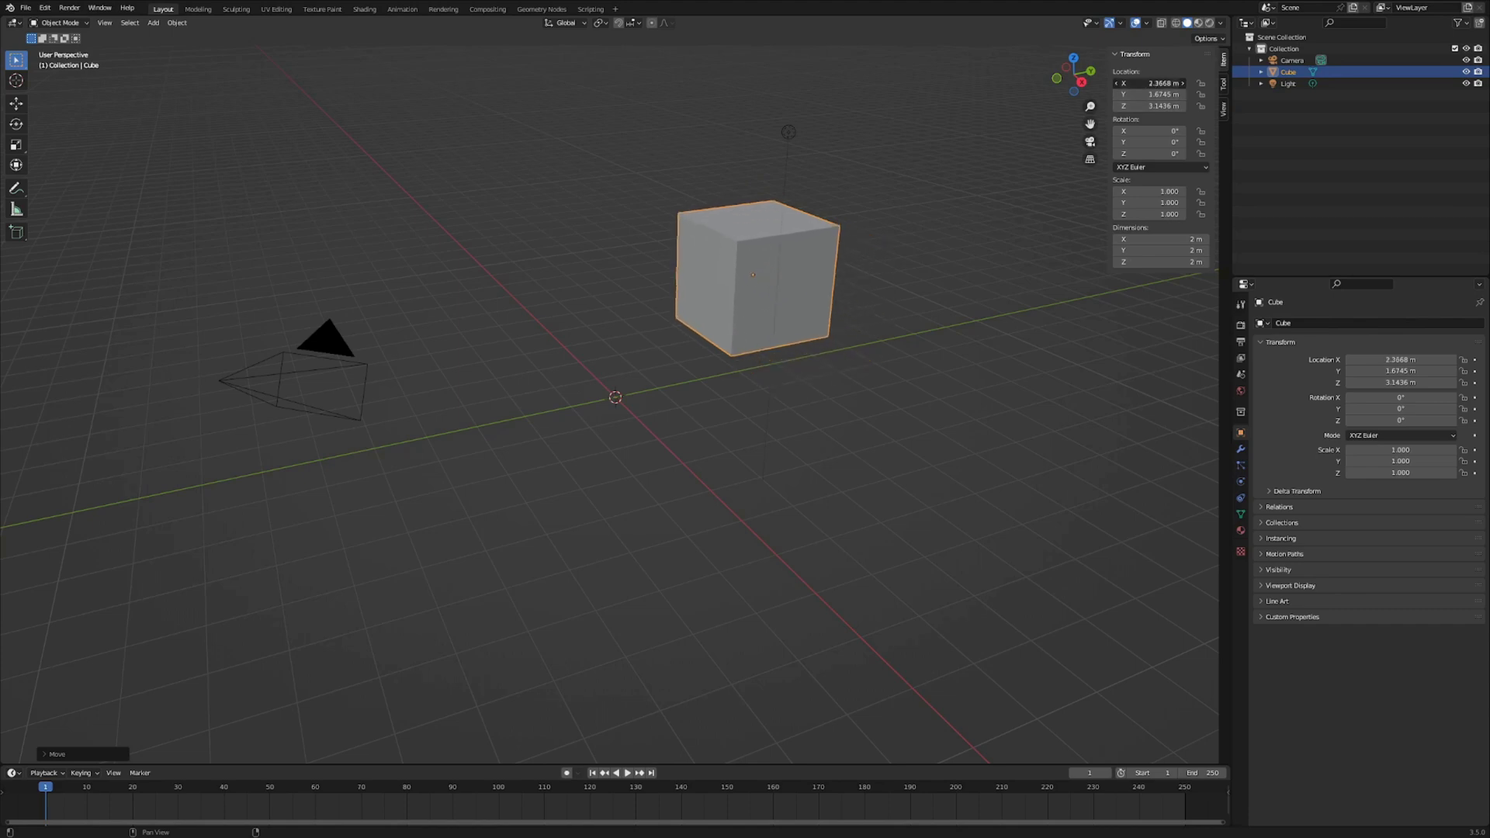
left_click(970, 379)
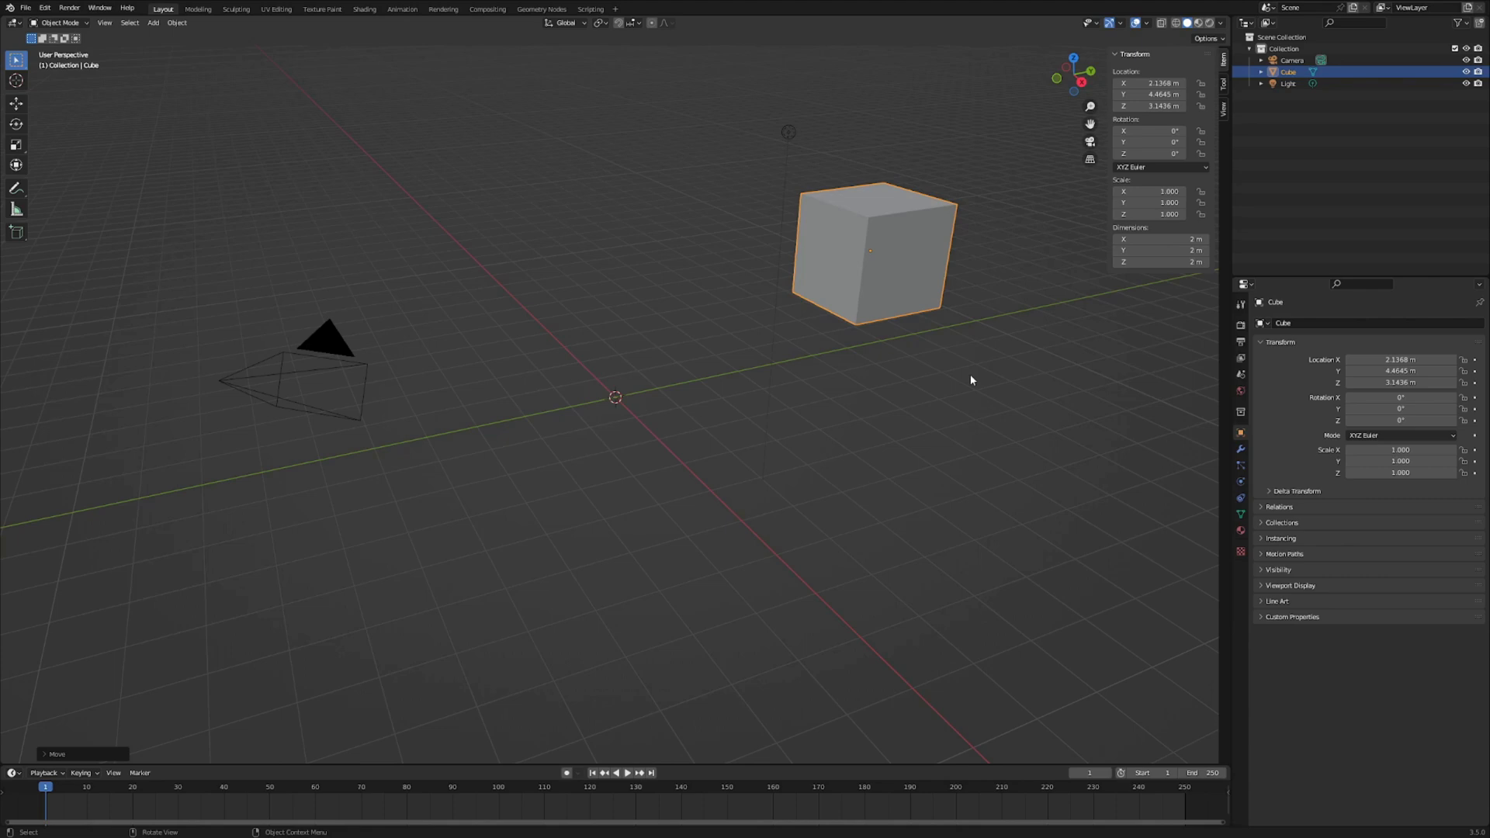
Rotate the cube to X 62.2°, Y -40.5°, Z 15.1°, then slide it along its local axes
key("r")
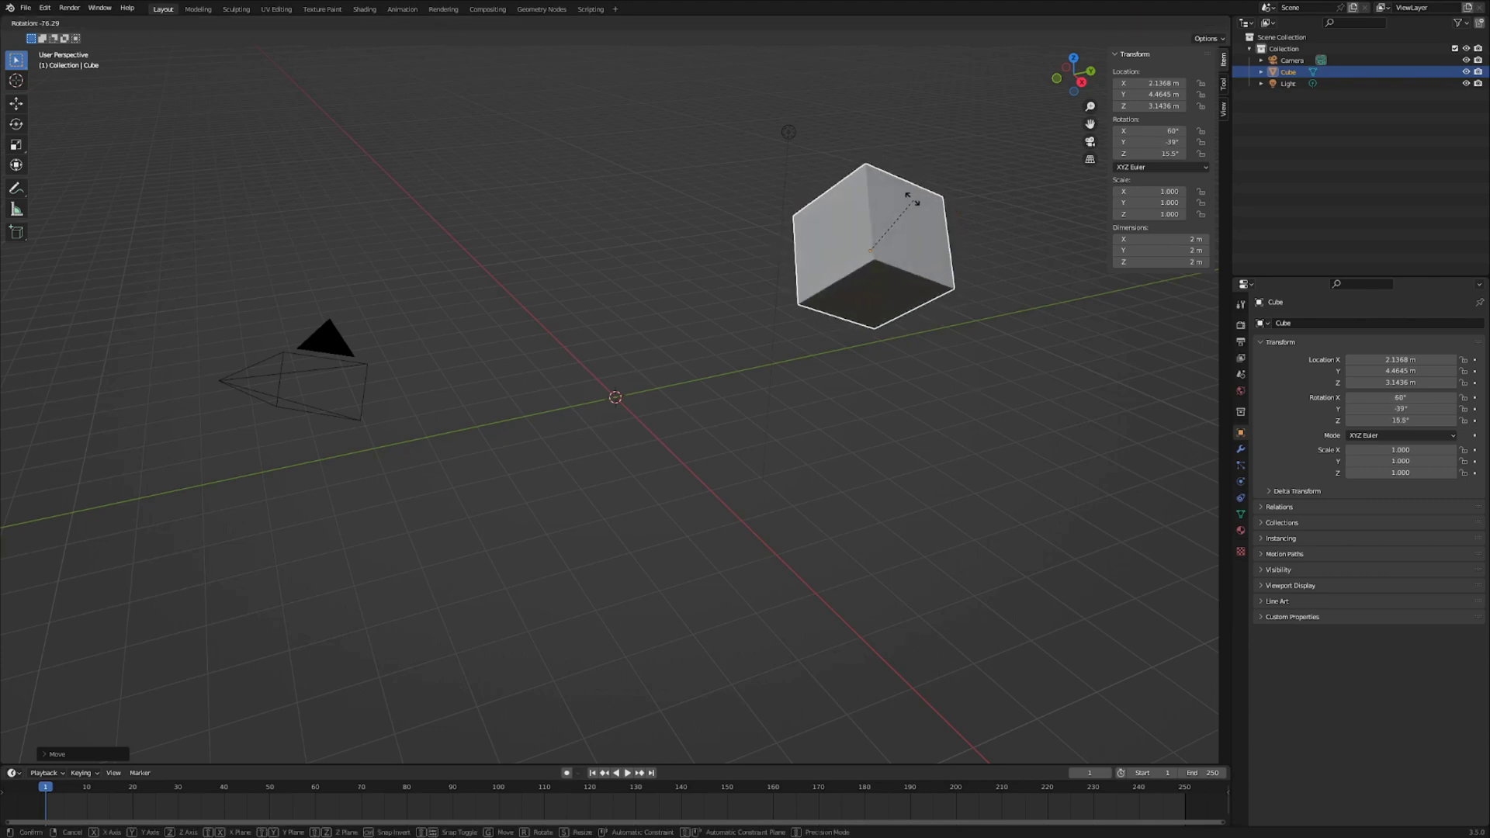
left_click(917, 227)
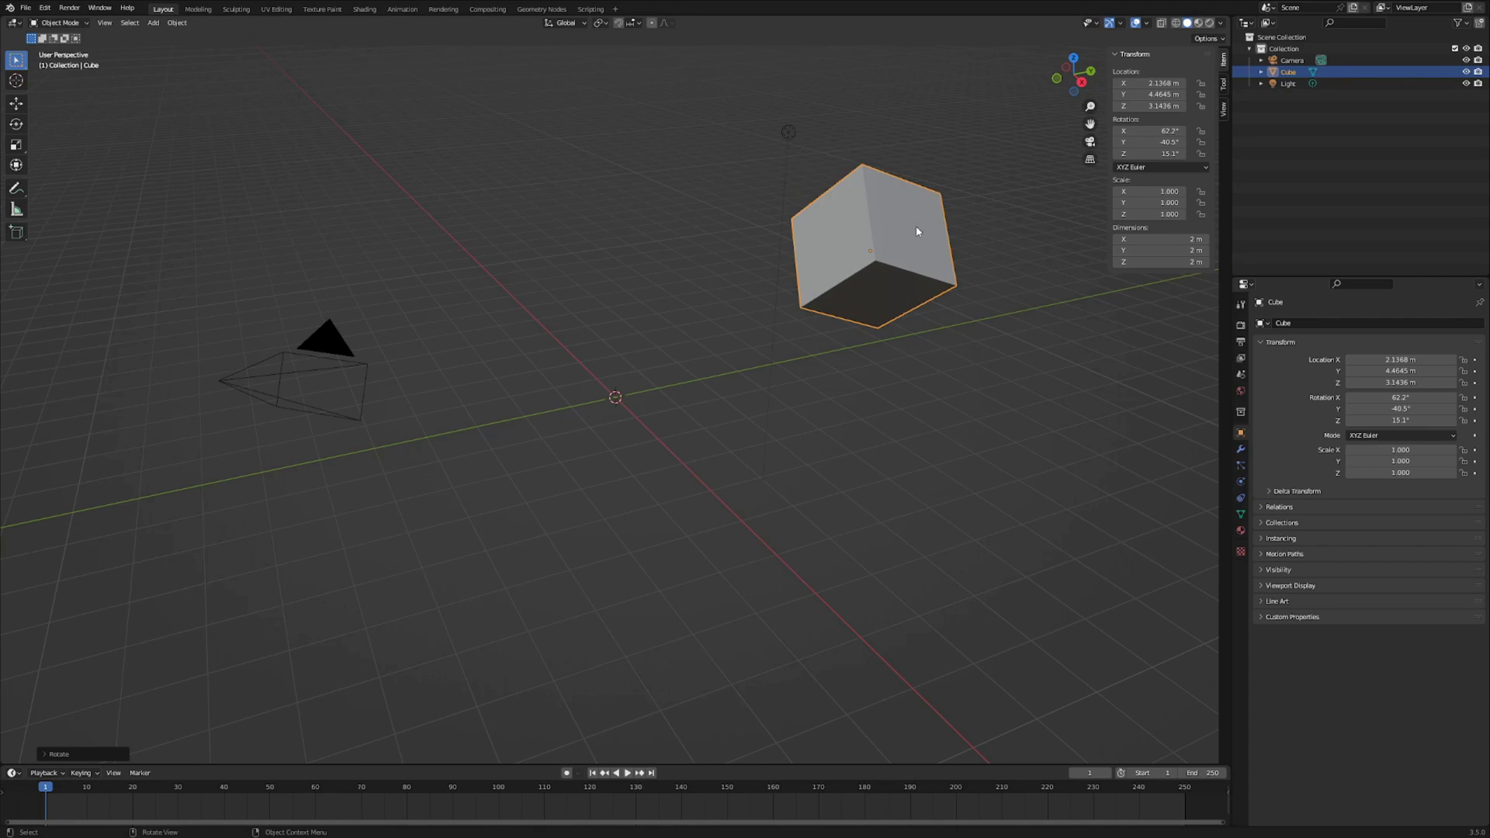
key("shift+d")
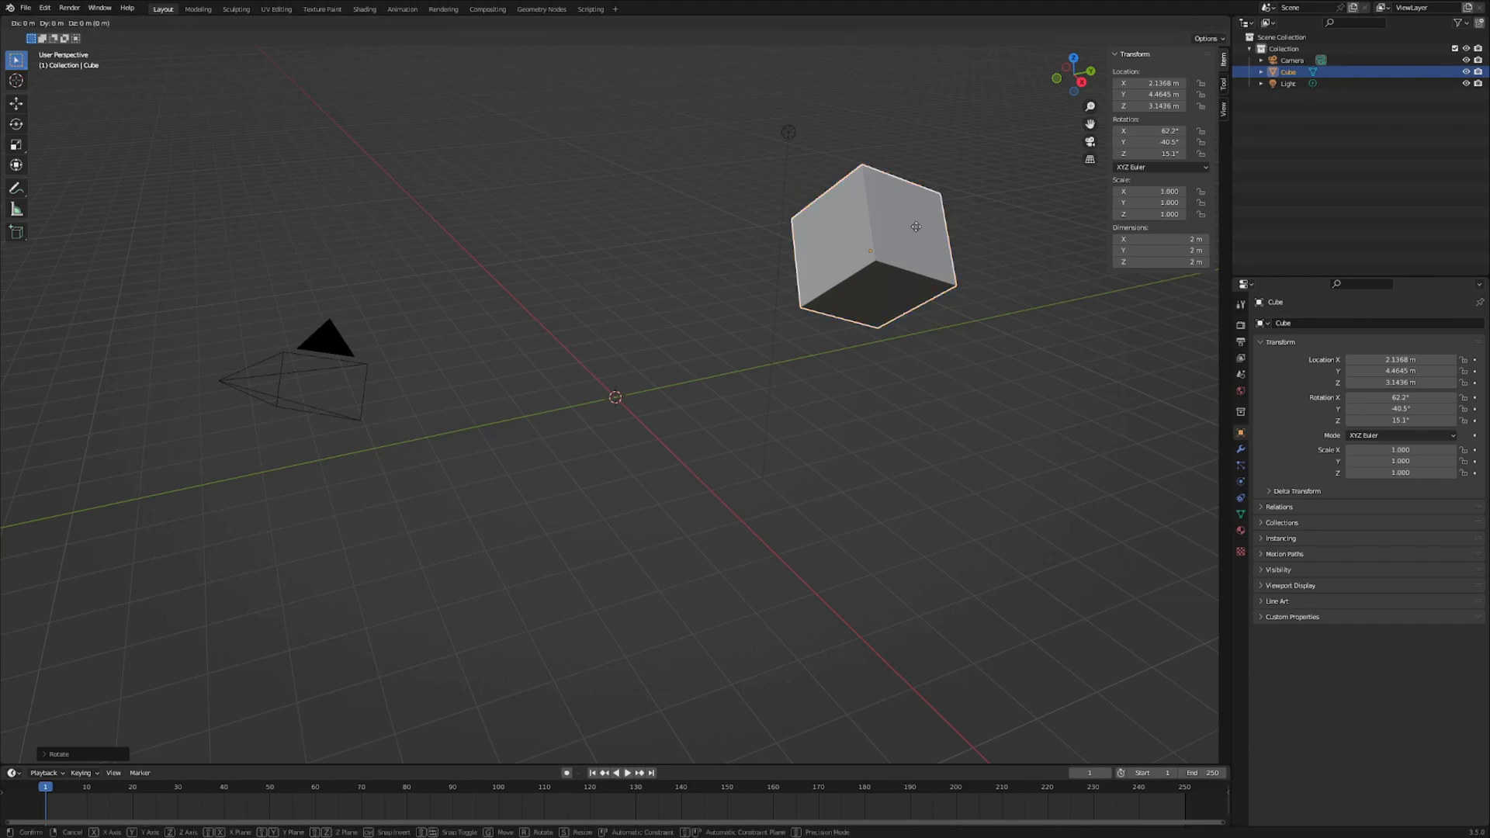
key("x")
key("x")
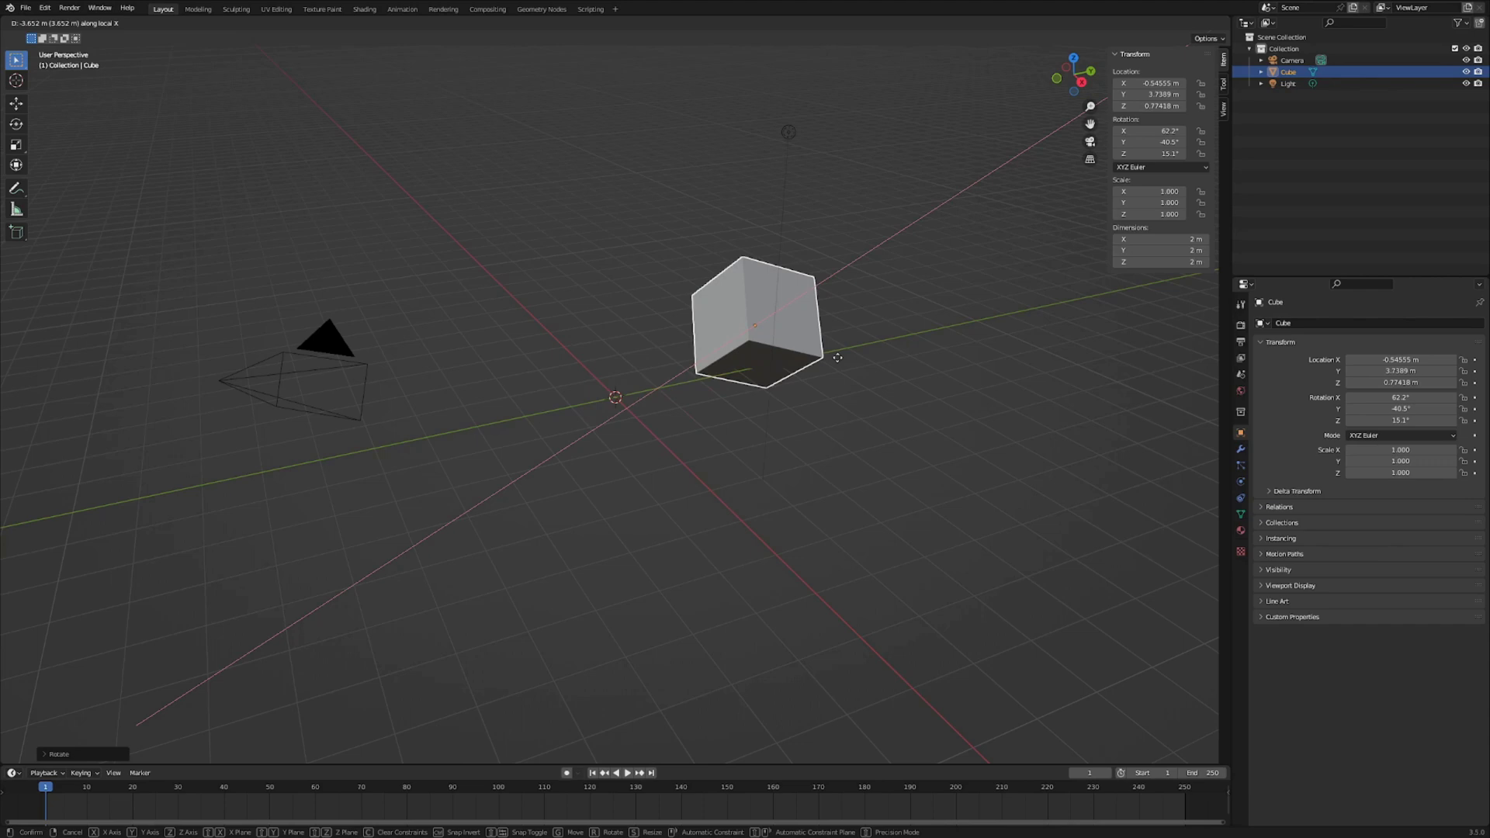
key("y")
key("y")
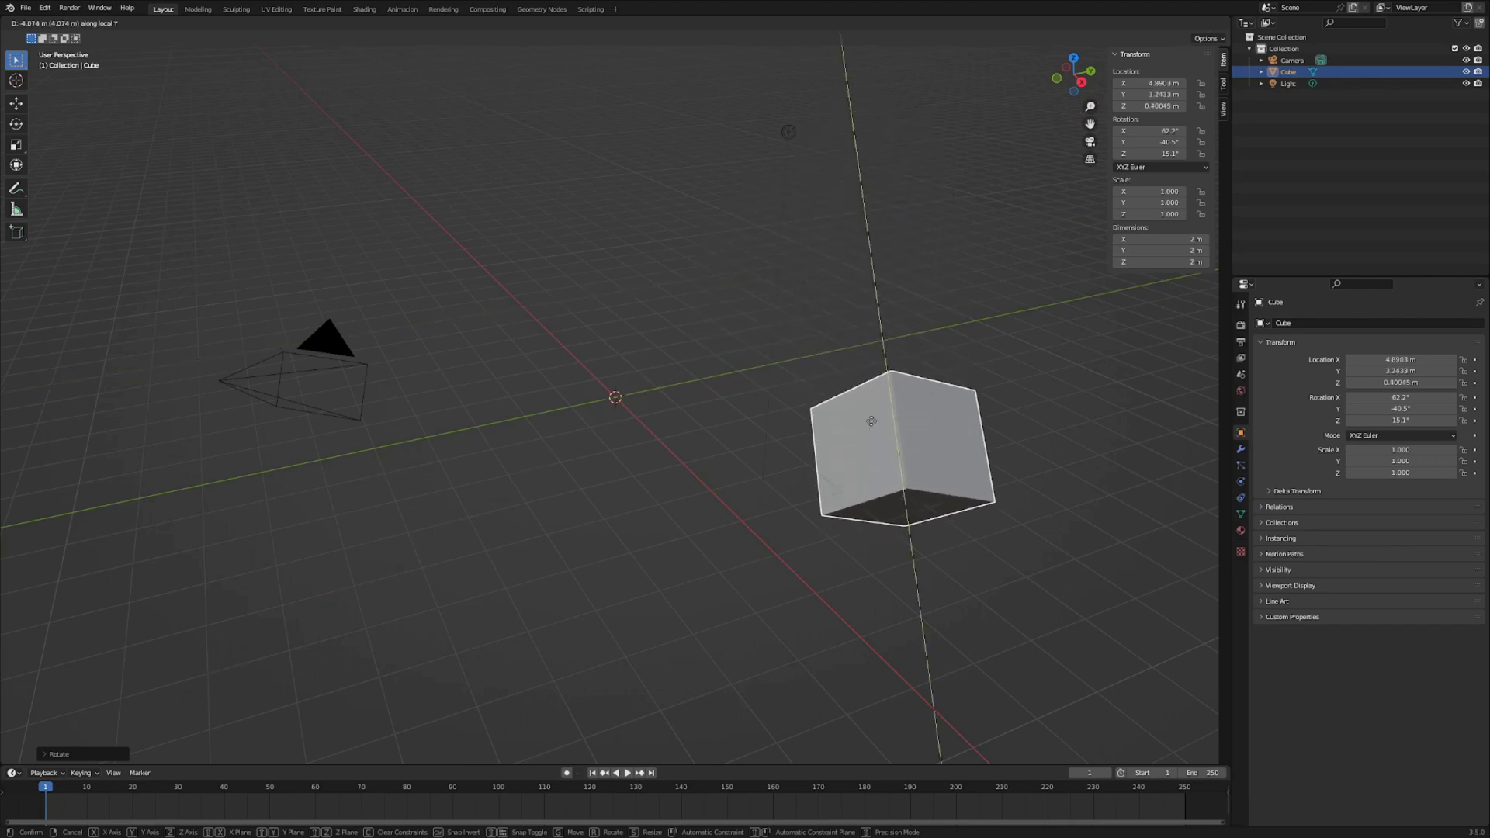
key("z")
key("z")
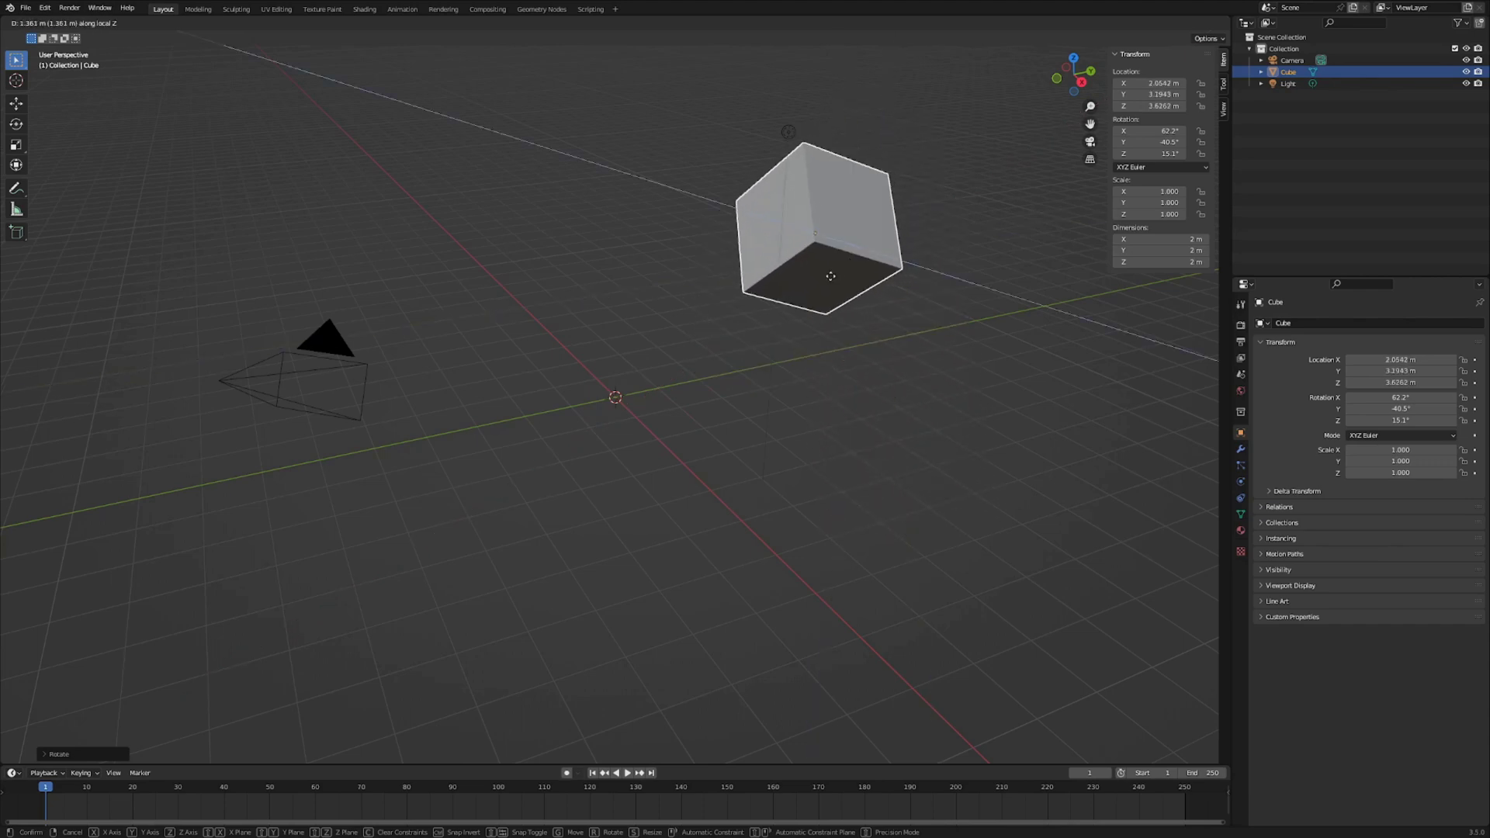
left_click(533, 278)
Move the cube on planes that exclude its local Y, X, then Z axis
key("g")
key("z")
key("shift+y")
key("shift+y")
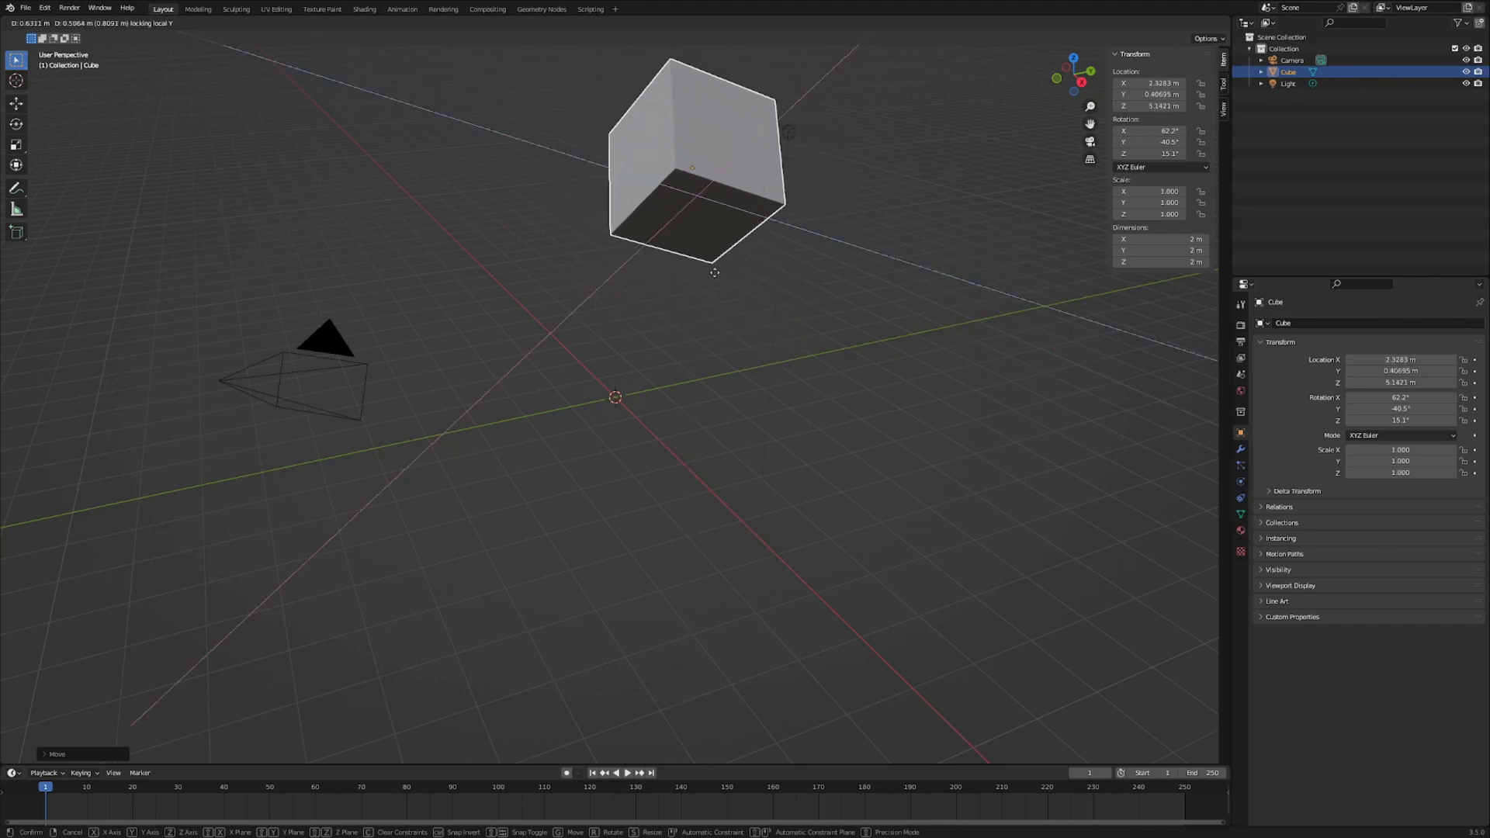
key("shift+x")
key("shift+x")
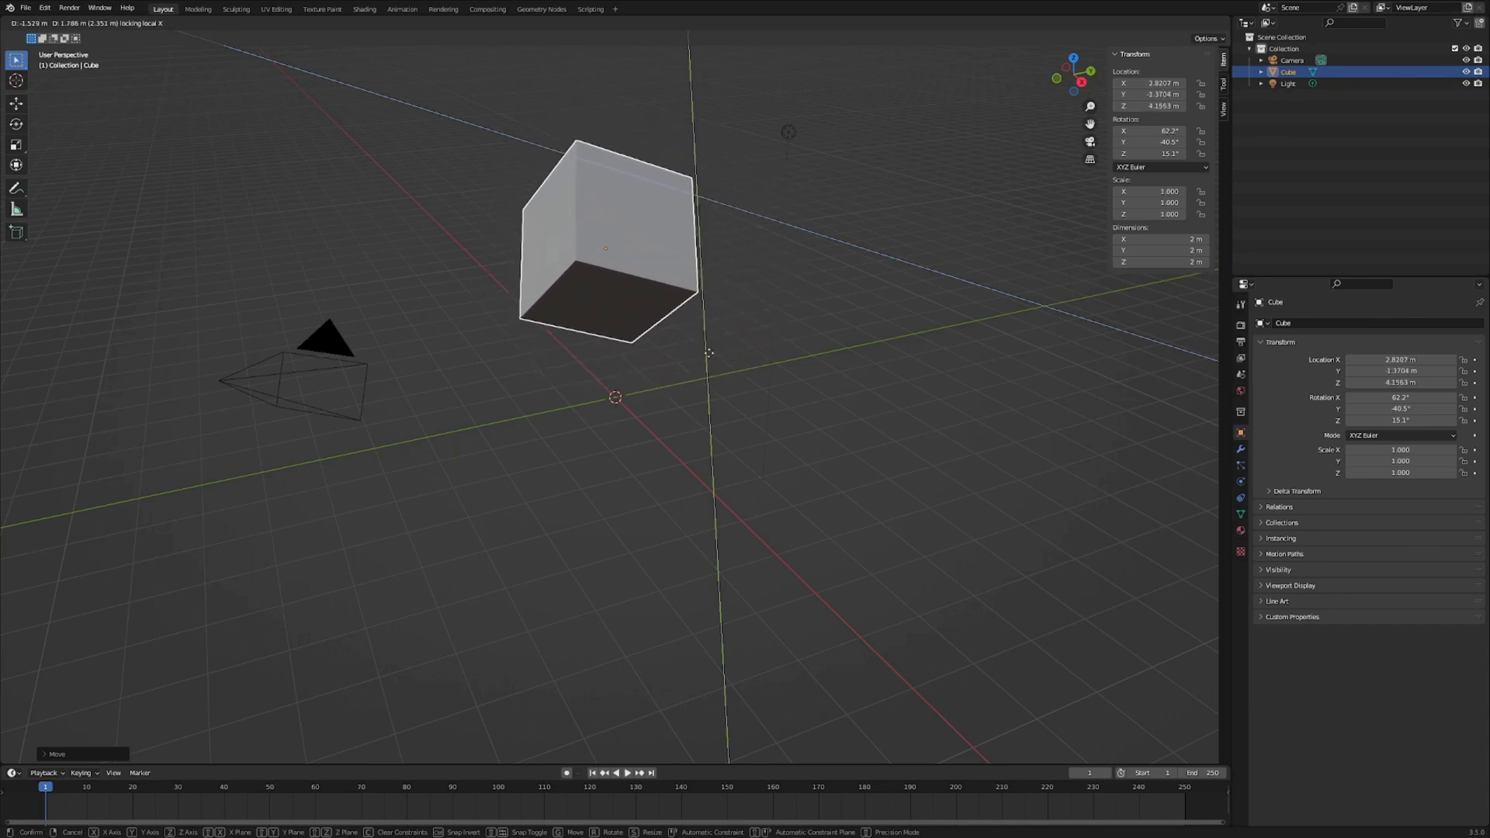
key("shift+z")
key("shift+z")
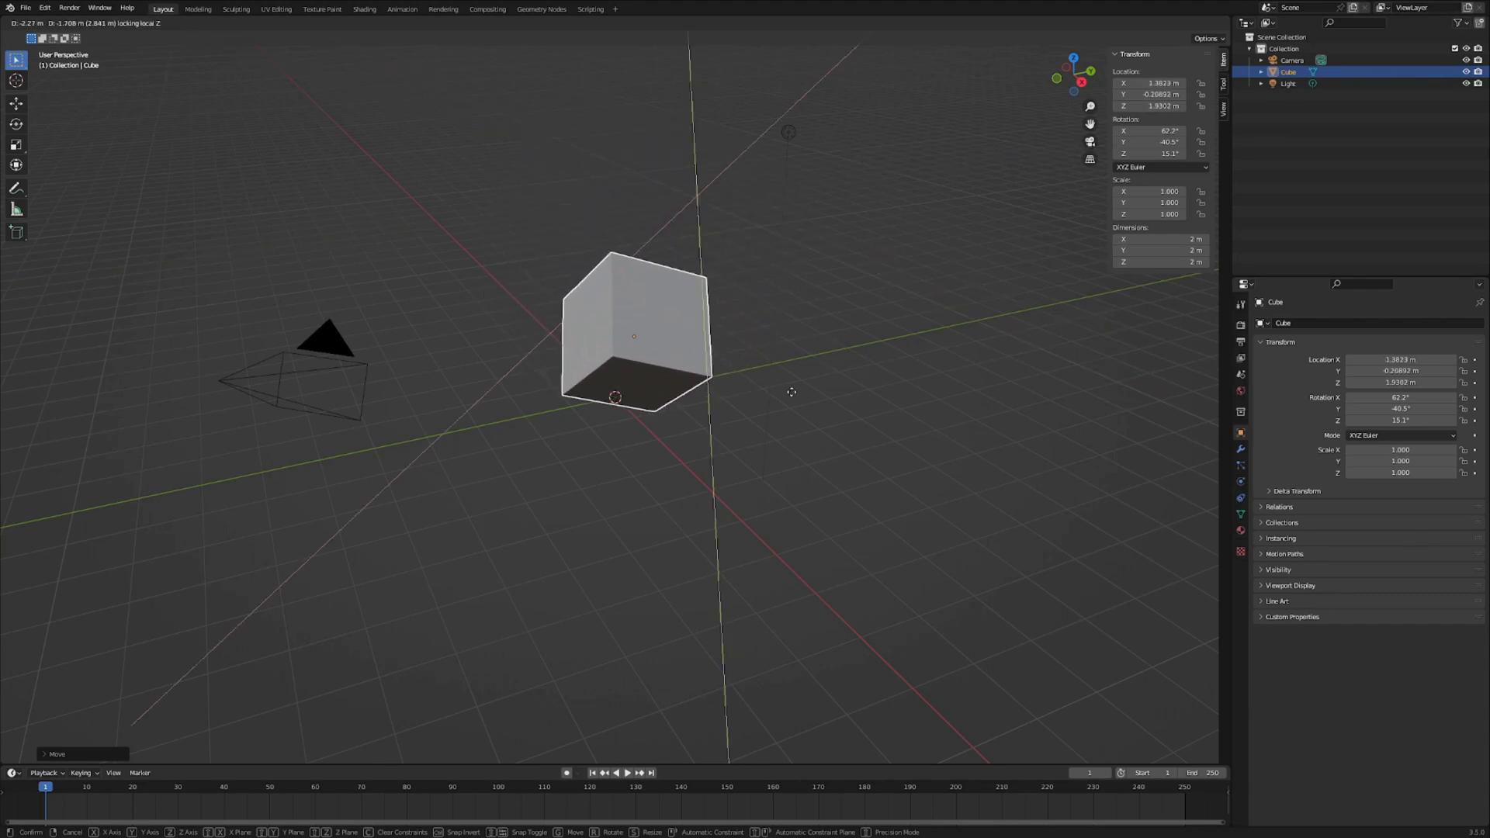
Cancel the move and clear the cube's location, rotation and scale with Alt+G, Alt+R and Alt+S
left_click(791, 392)
key("alt+g")
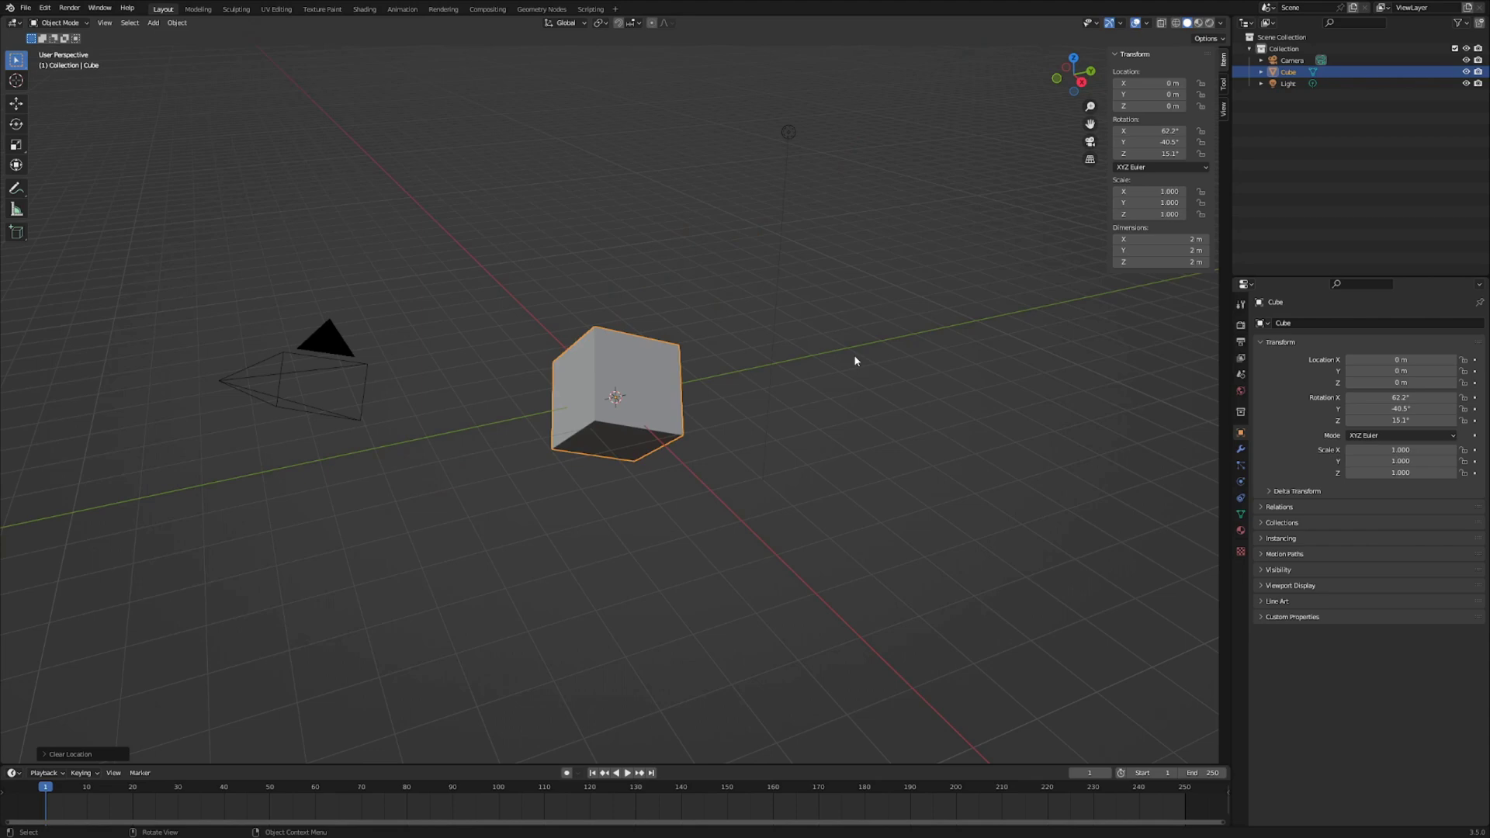
key("alt")
key("alt+r")
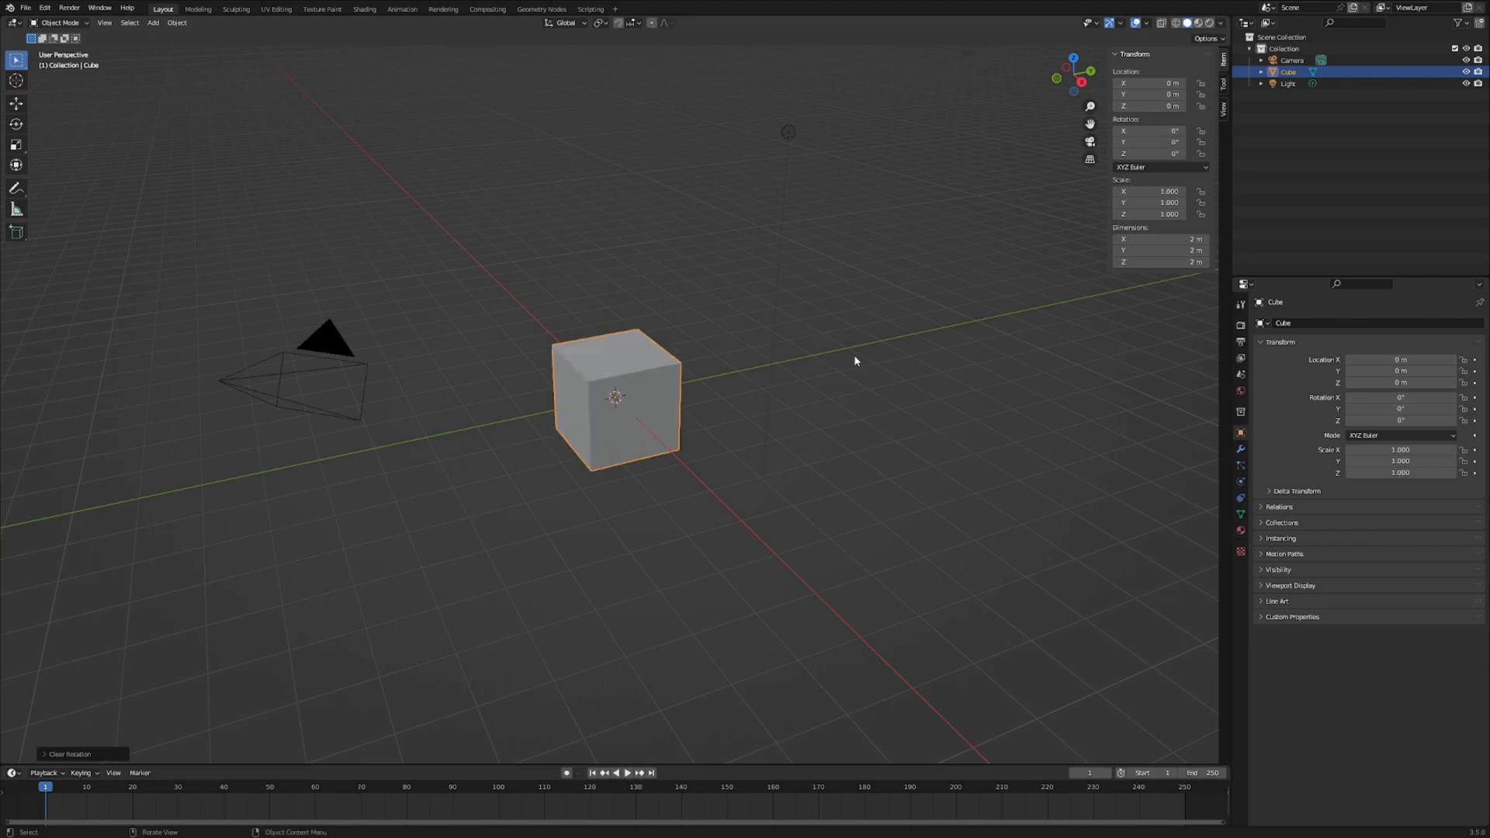
key("alt")
key("alt+s")
key("shift")
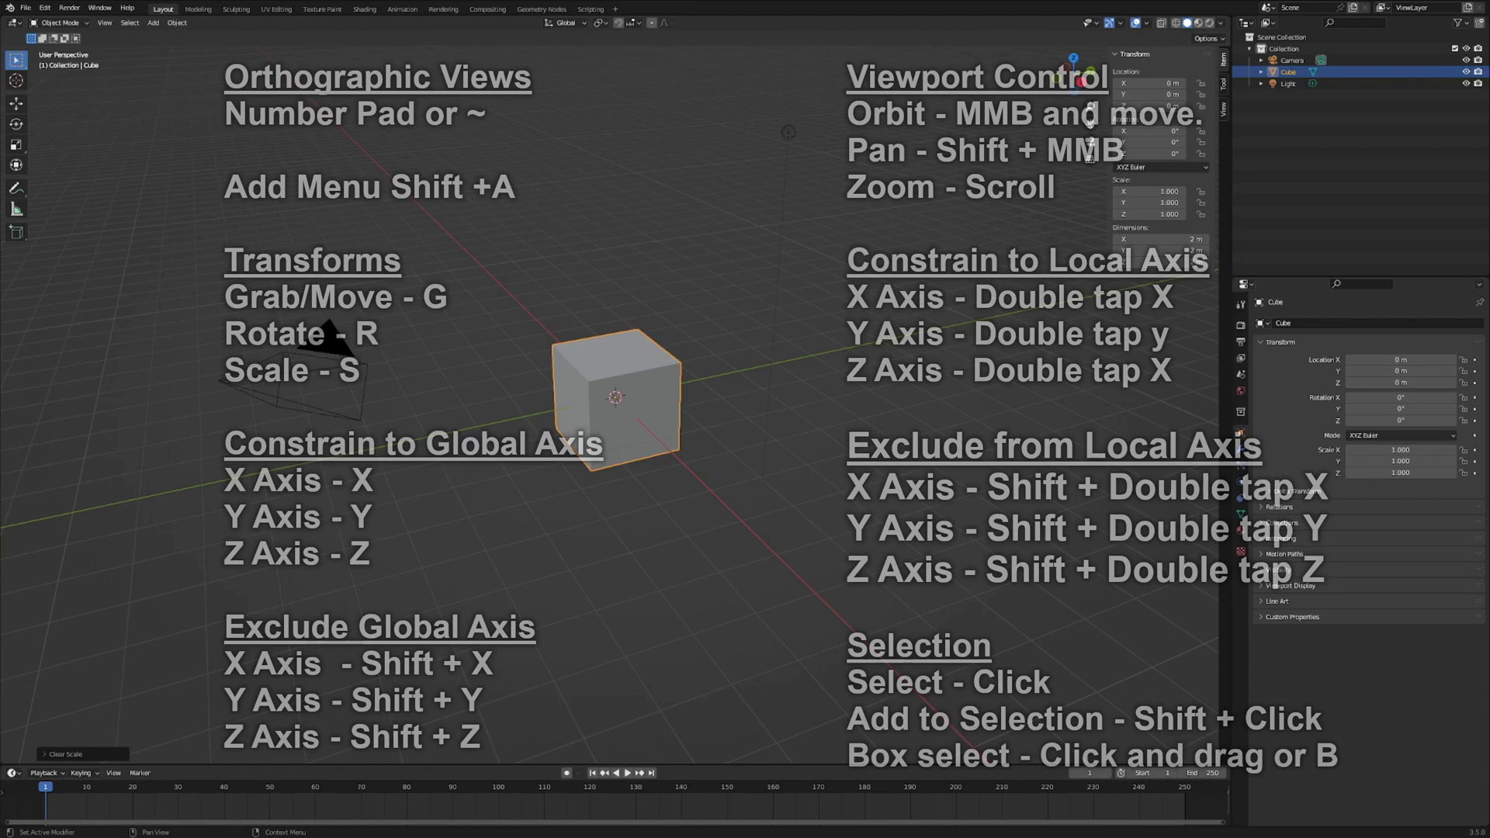
Enter Edit Mode on the cube, zoom in, and select two corner vertices
key("Tab")
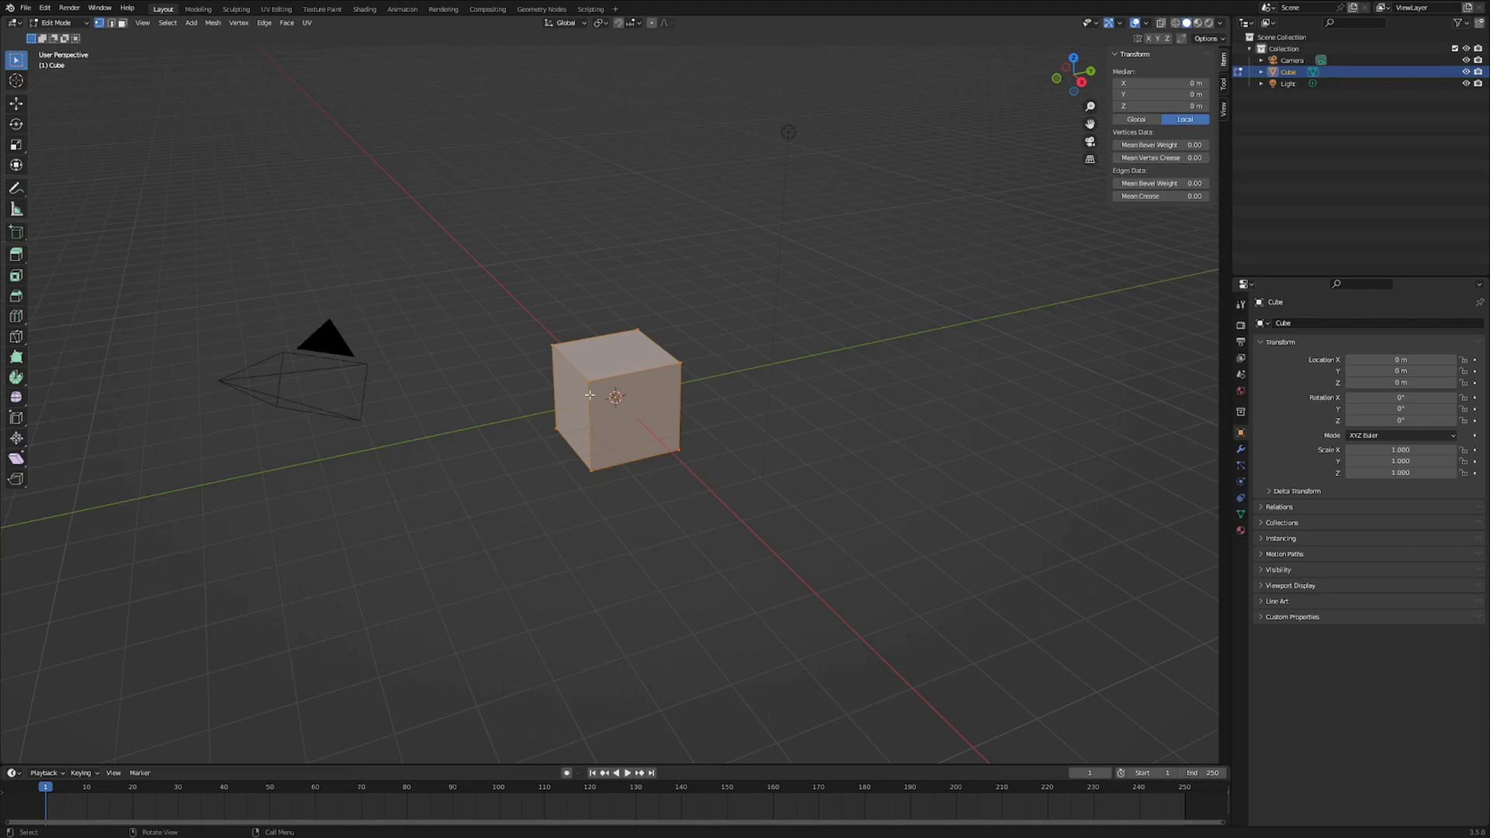
key("Tab")
key("Tab")
scroll(601, 395, "up", 1)
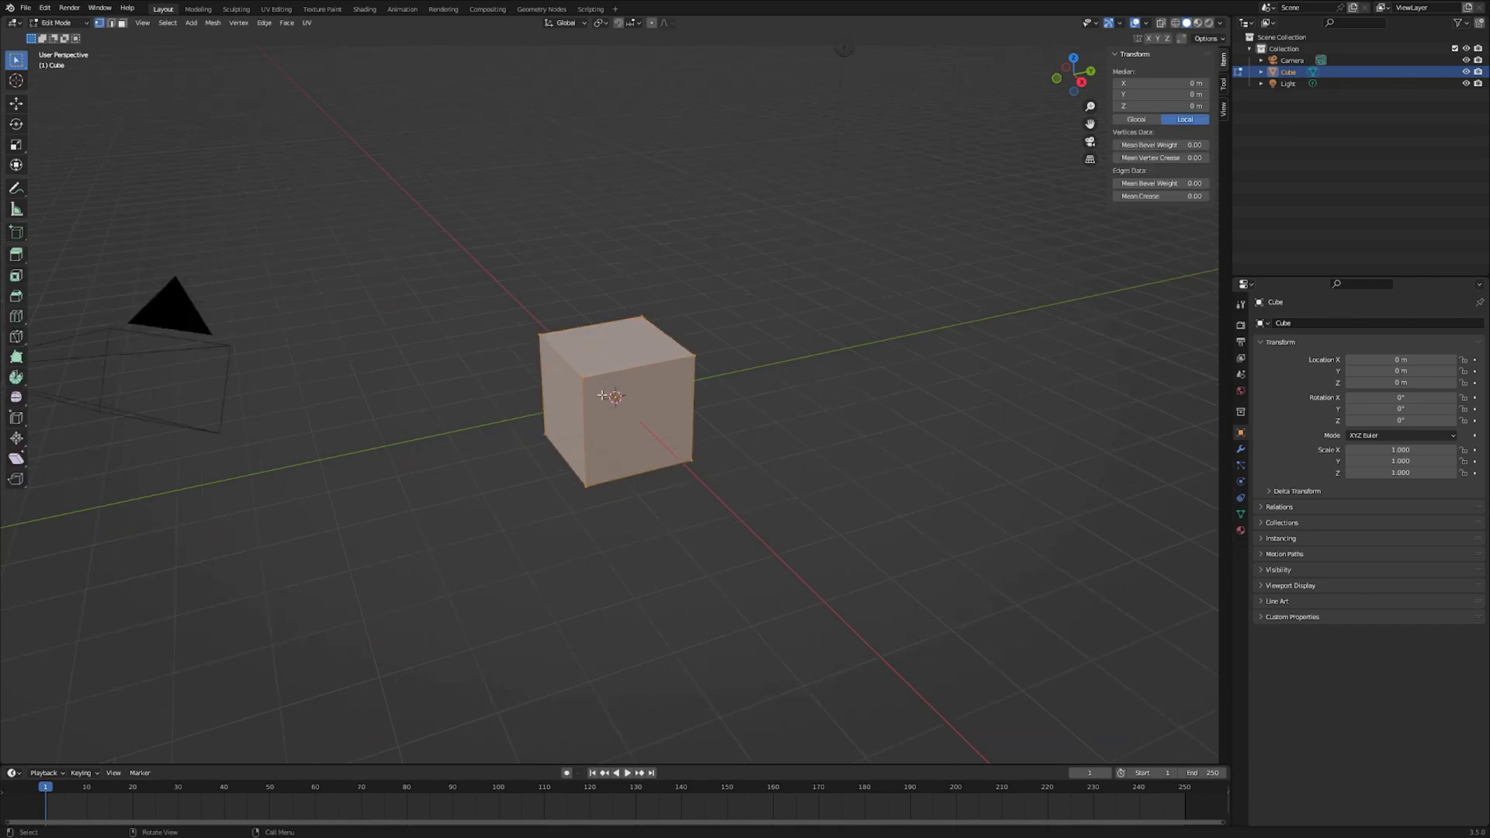
scroll(601, 395, "up", 2)
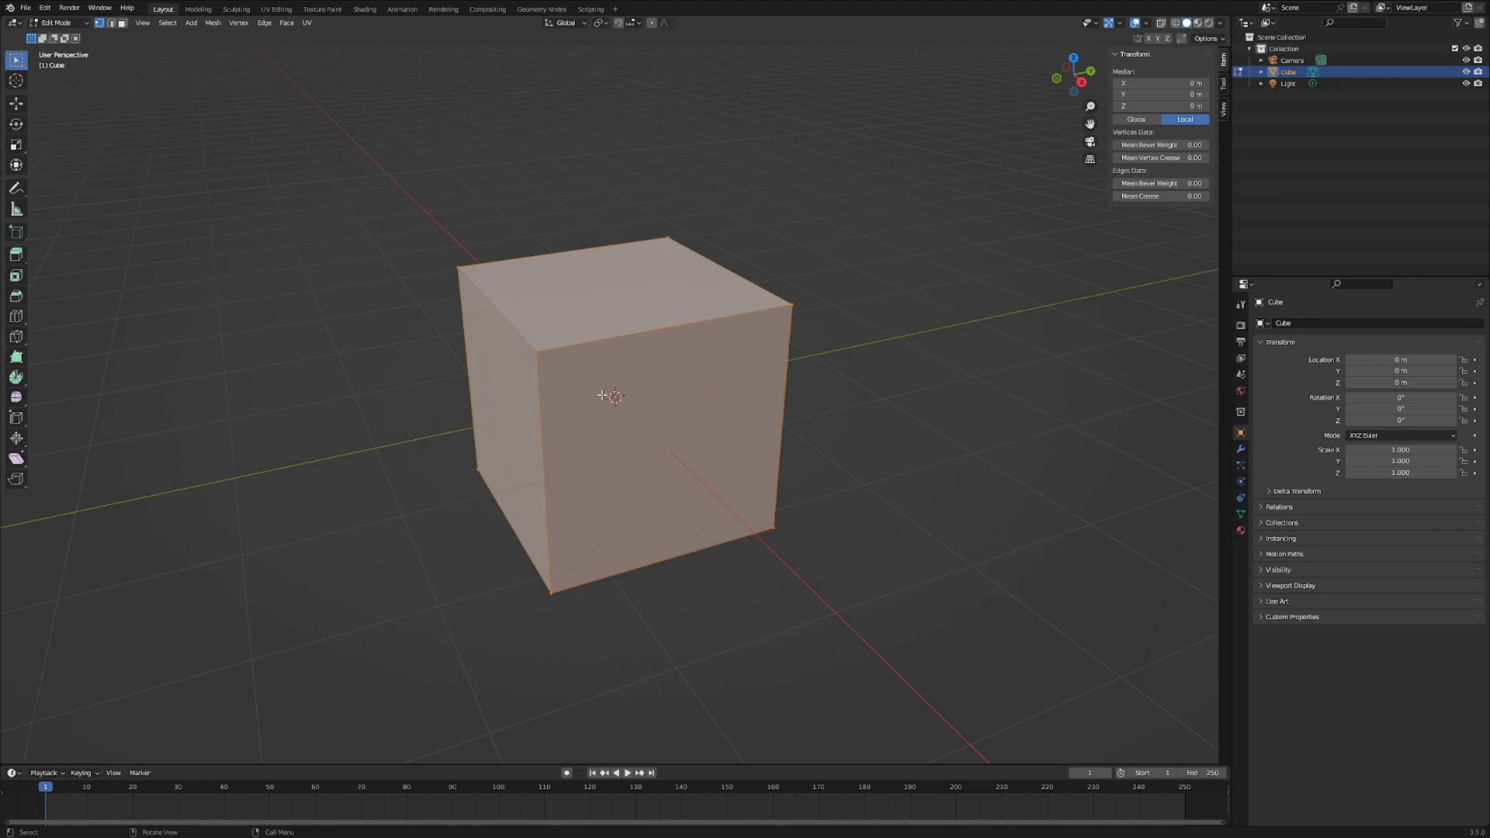
left_click(586, 377)
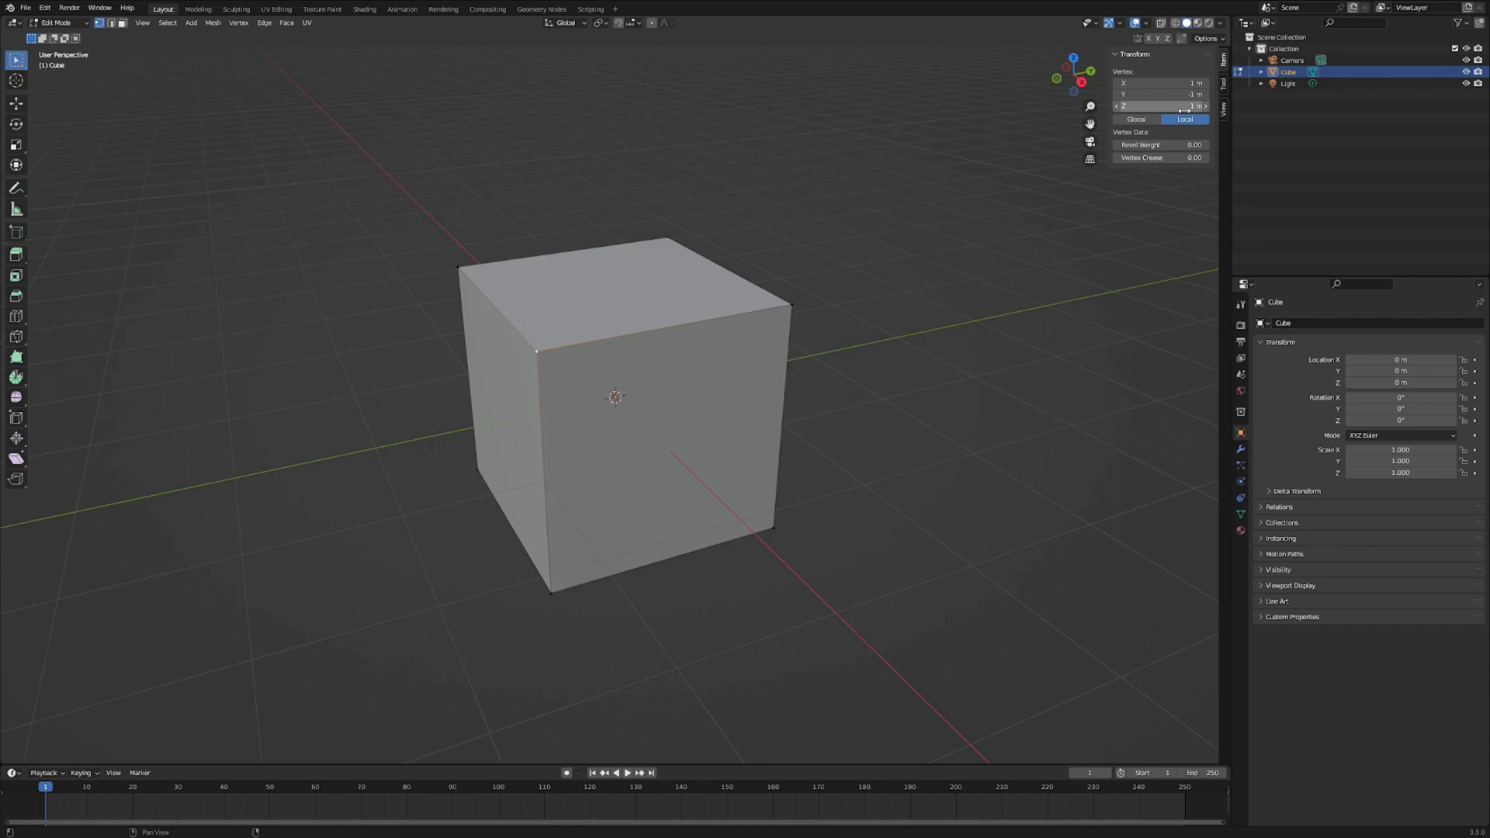
left_click(819, 310, "shift")
Switch to edge select and pick the top, both side and bottom edges of the front face
key("2")
left_click(634, 332)
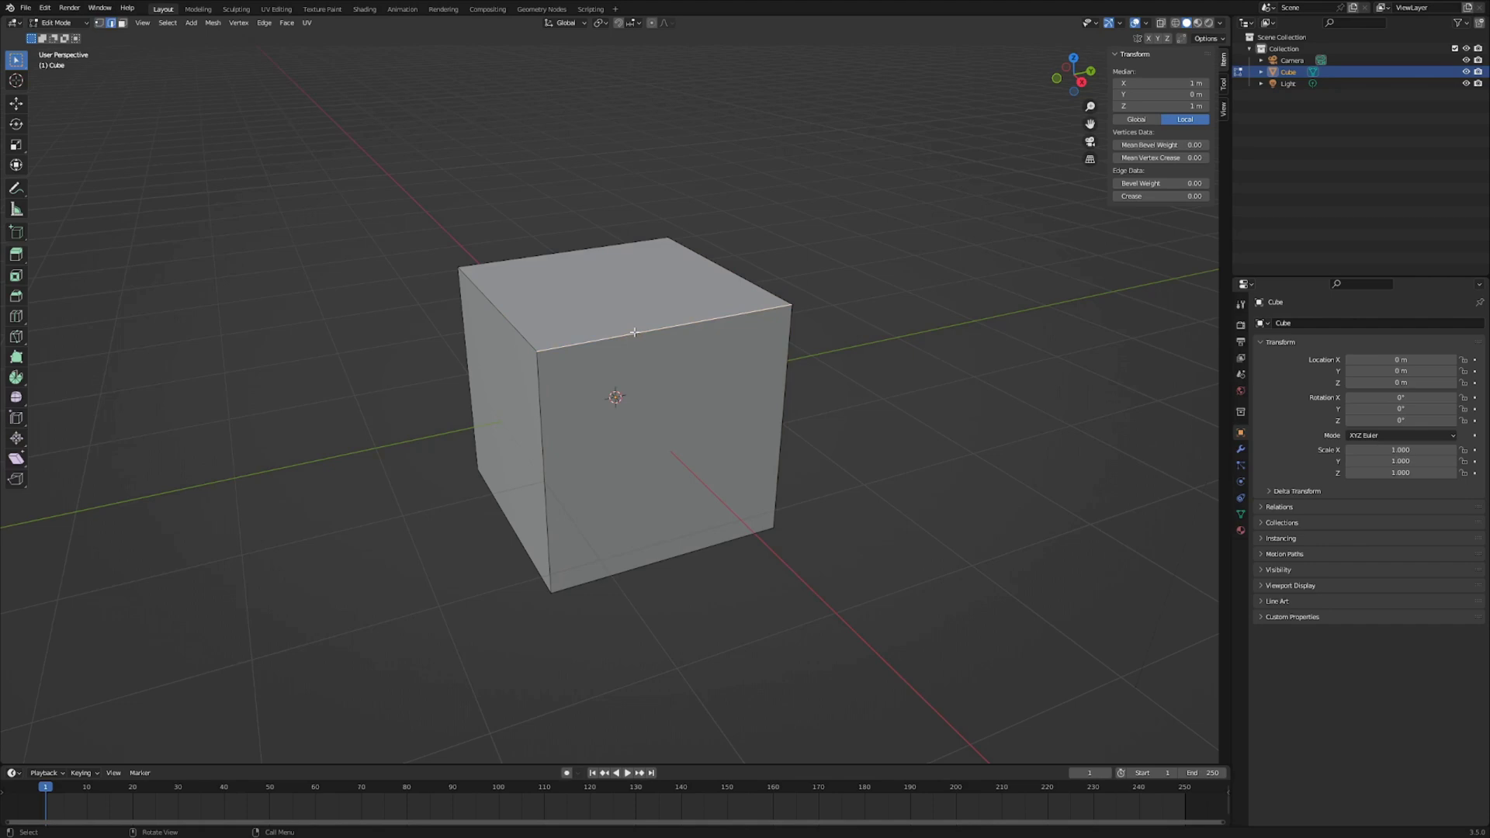
left_click(544, 380, "shift")
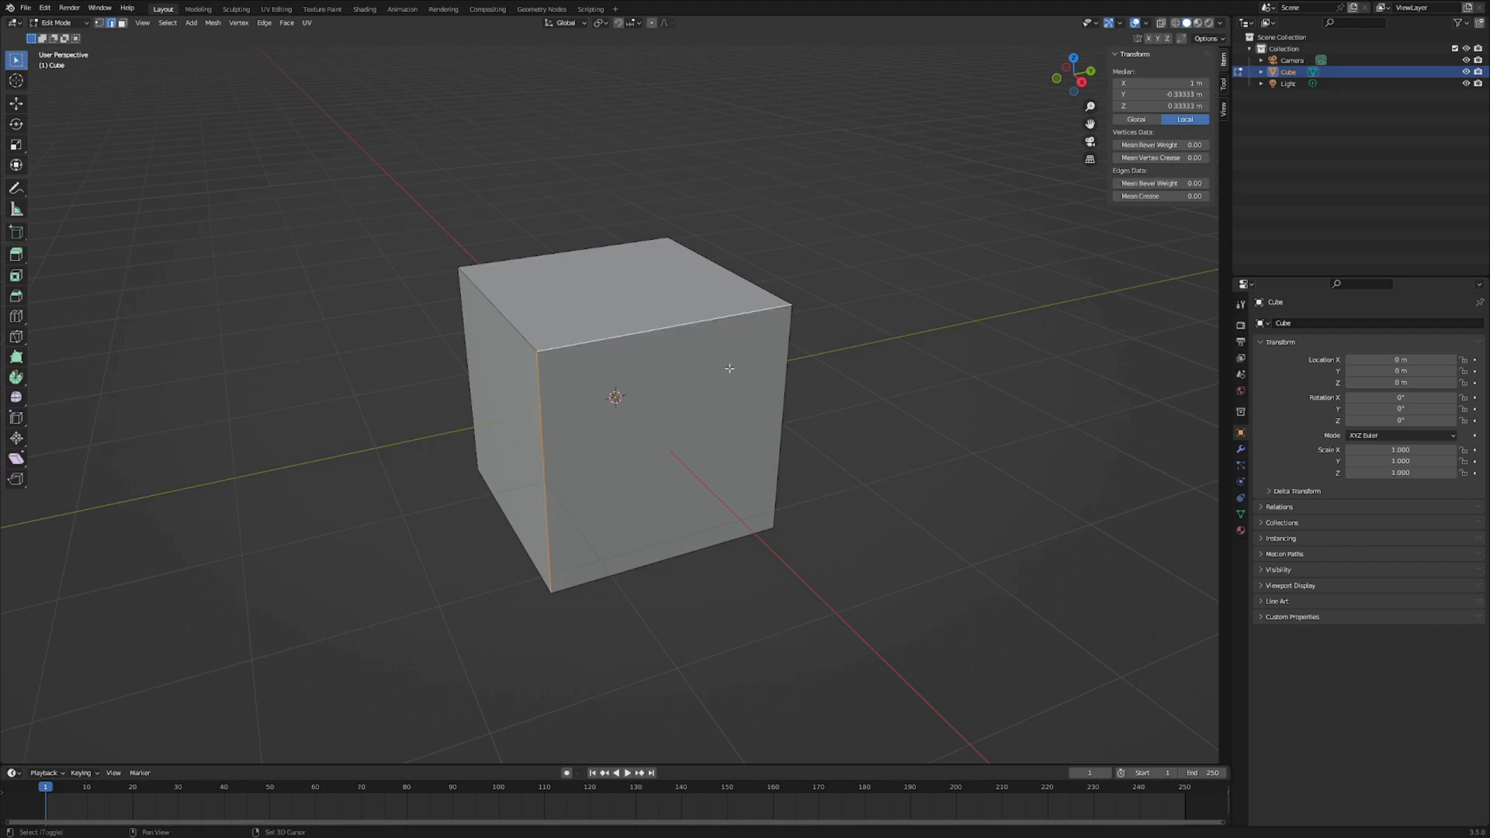
left_click(776, 379, "shift")
left_click(707, 535, "shift")
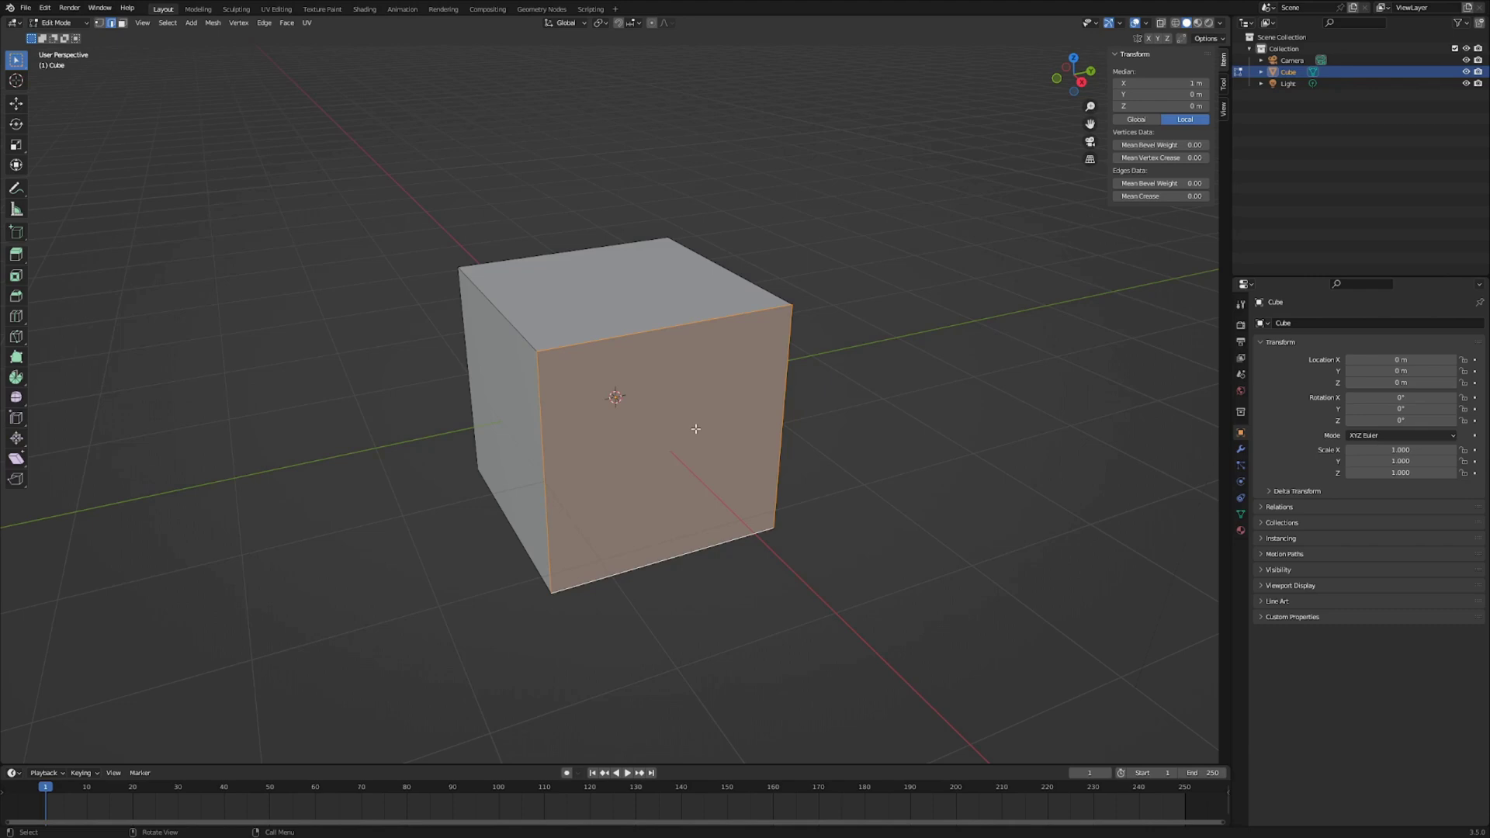
Select the whole mesh, then switch to face select with edge select added alongside
key("a")
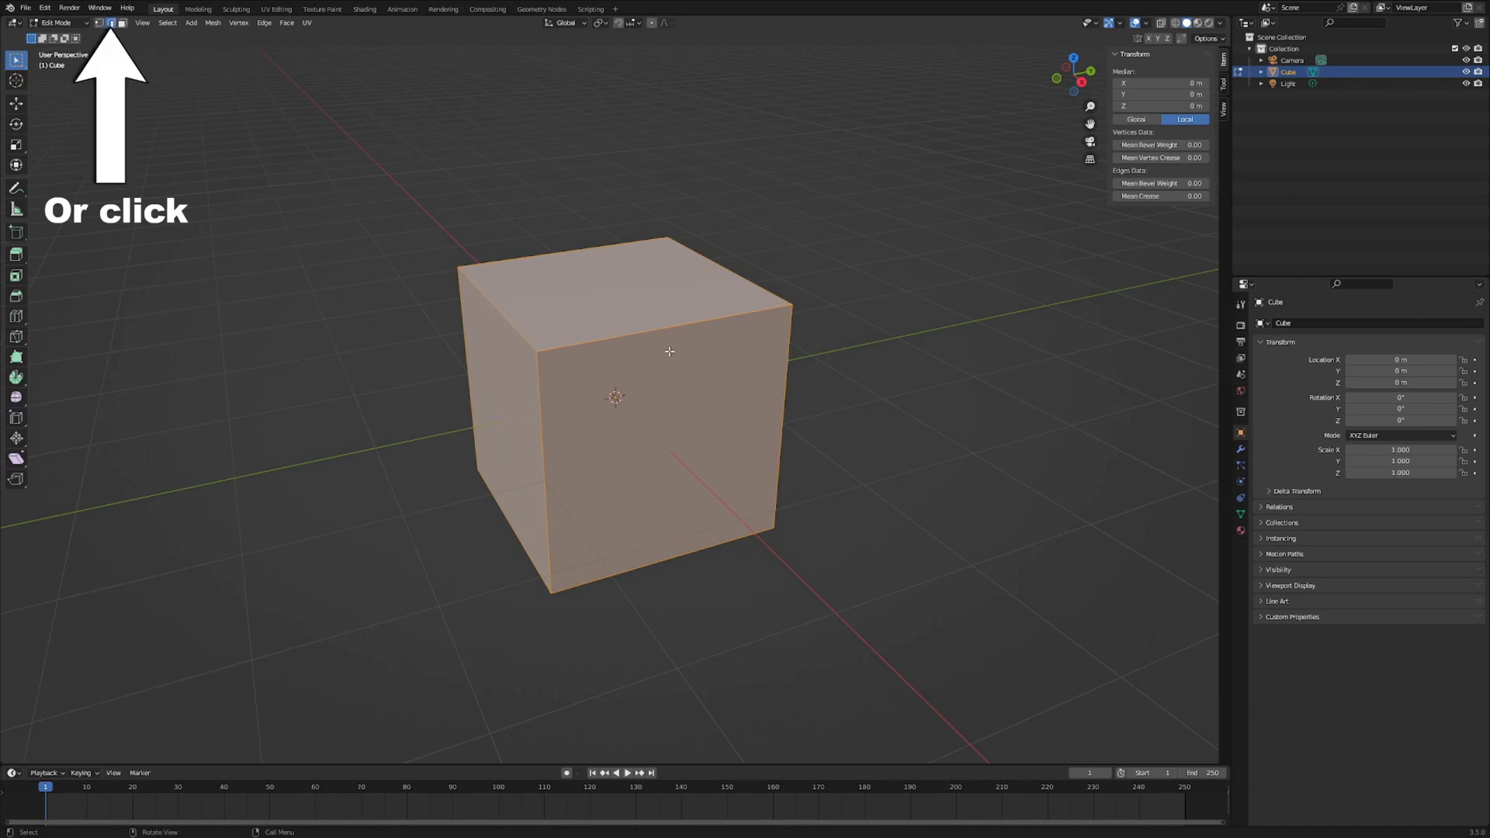
key("3")
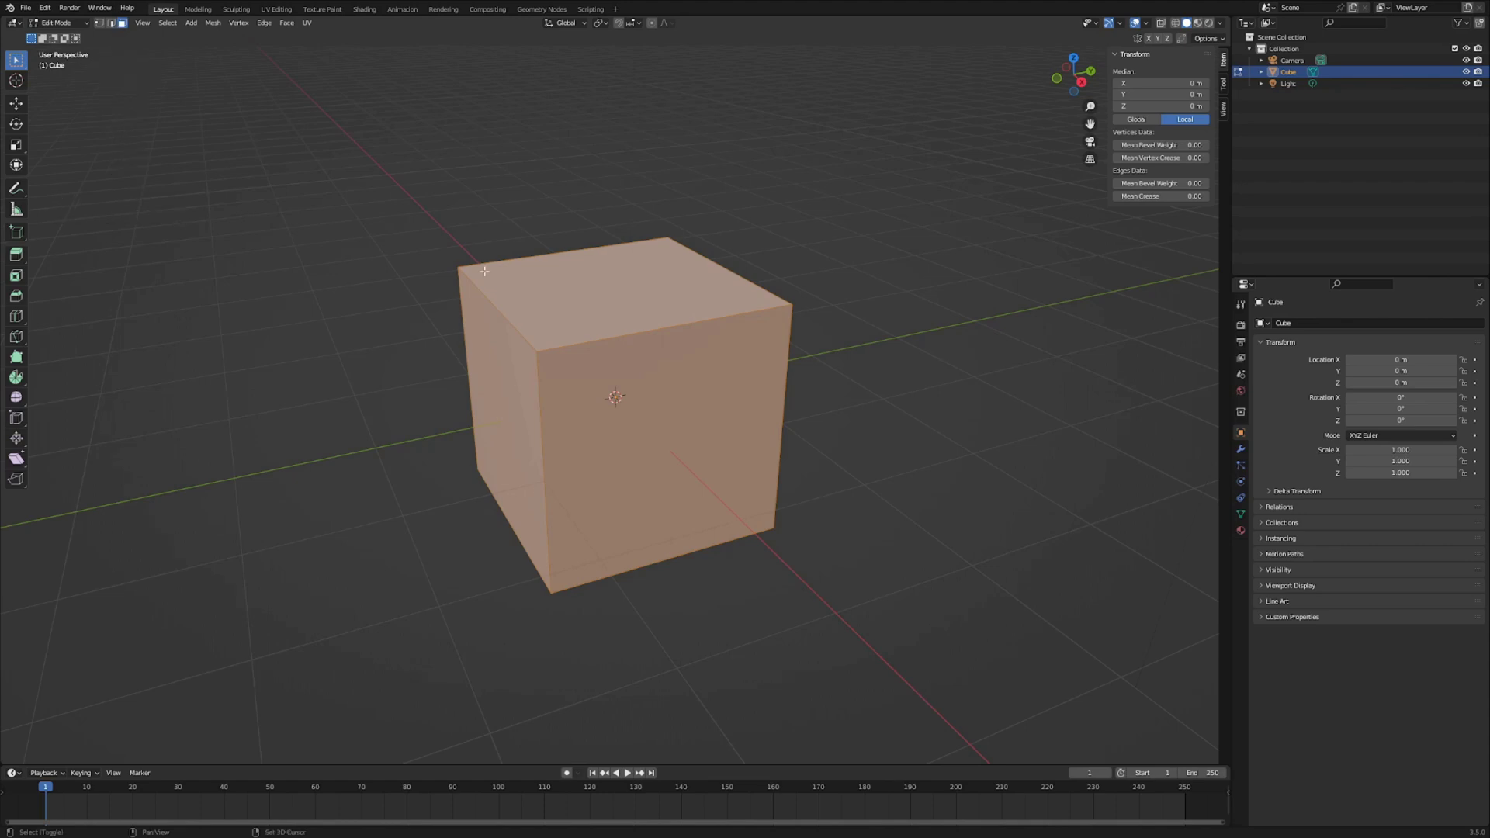
key("shift+2")
Back in Object Mode, deselect the cube and enable Face Orientation in the viewport overlays
key("Tab")
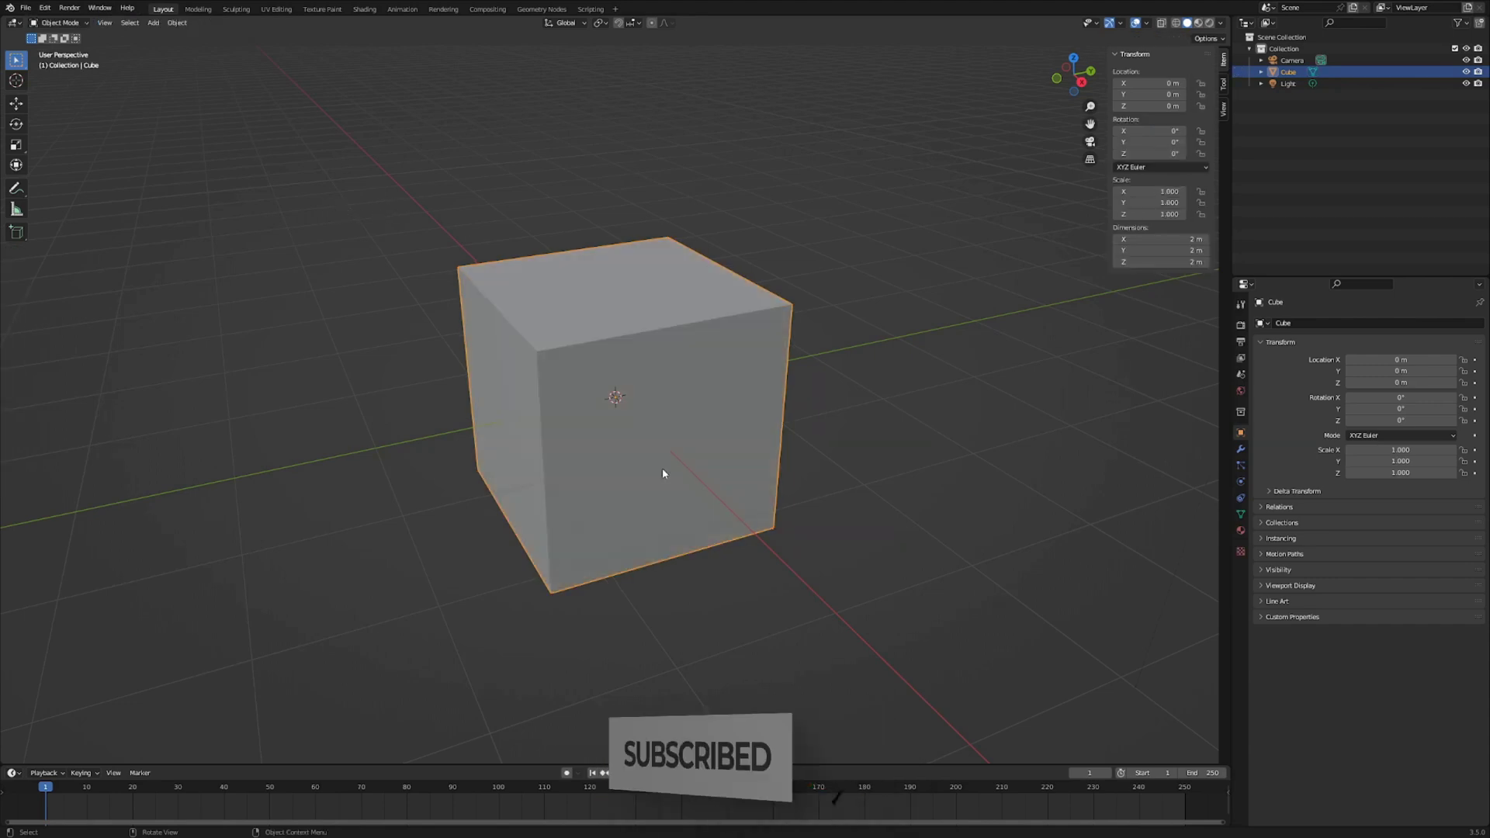
middle_click_drag(672, 474, 682, 469)
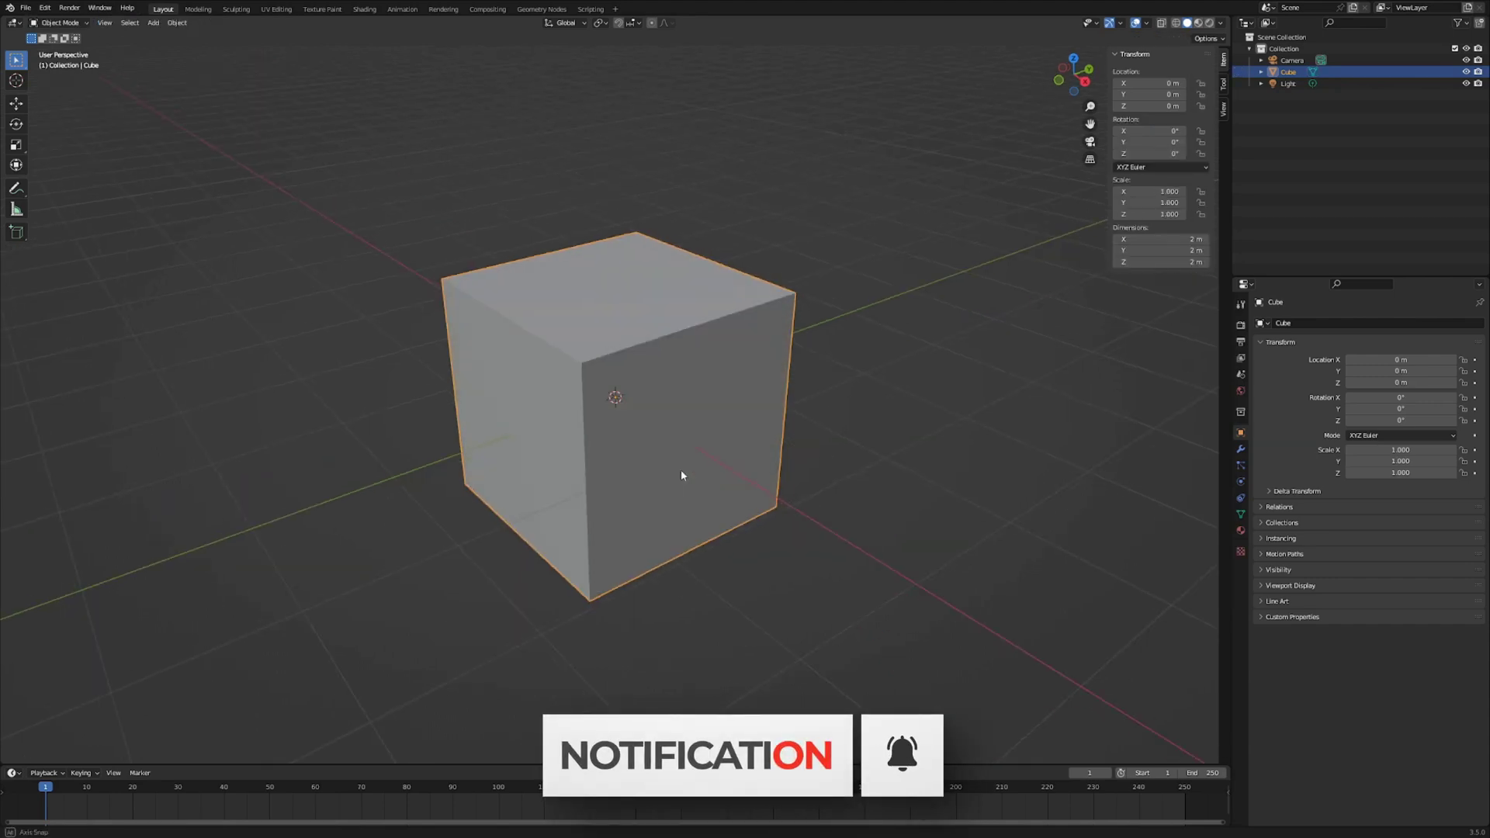
left_click(1146, 22)
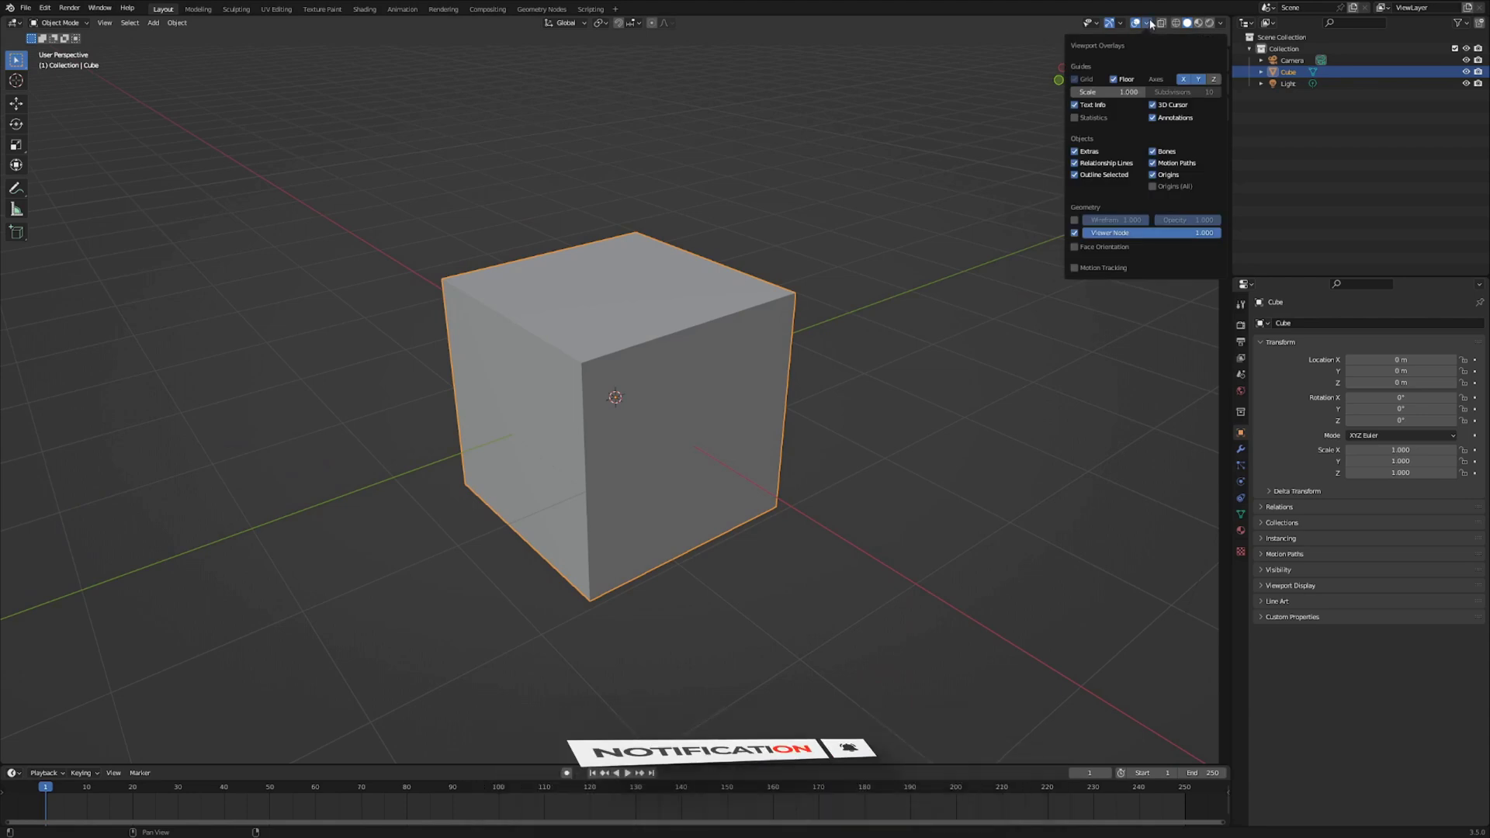
key("n")
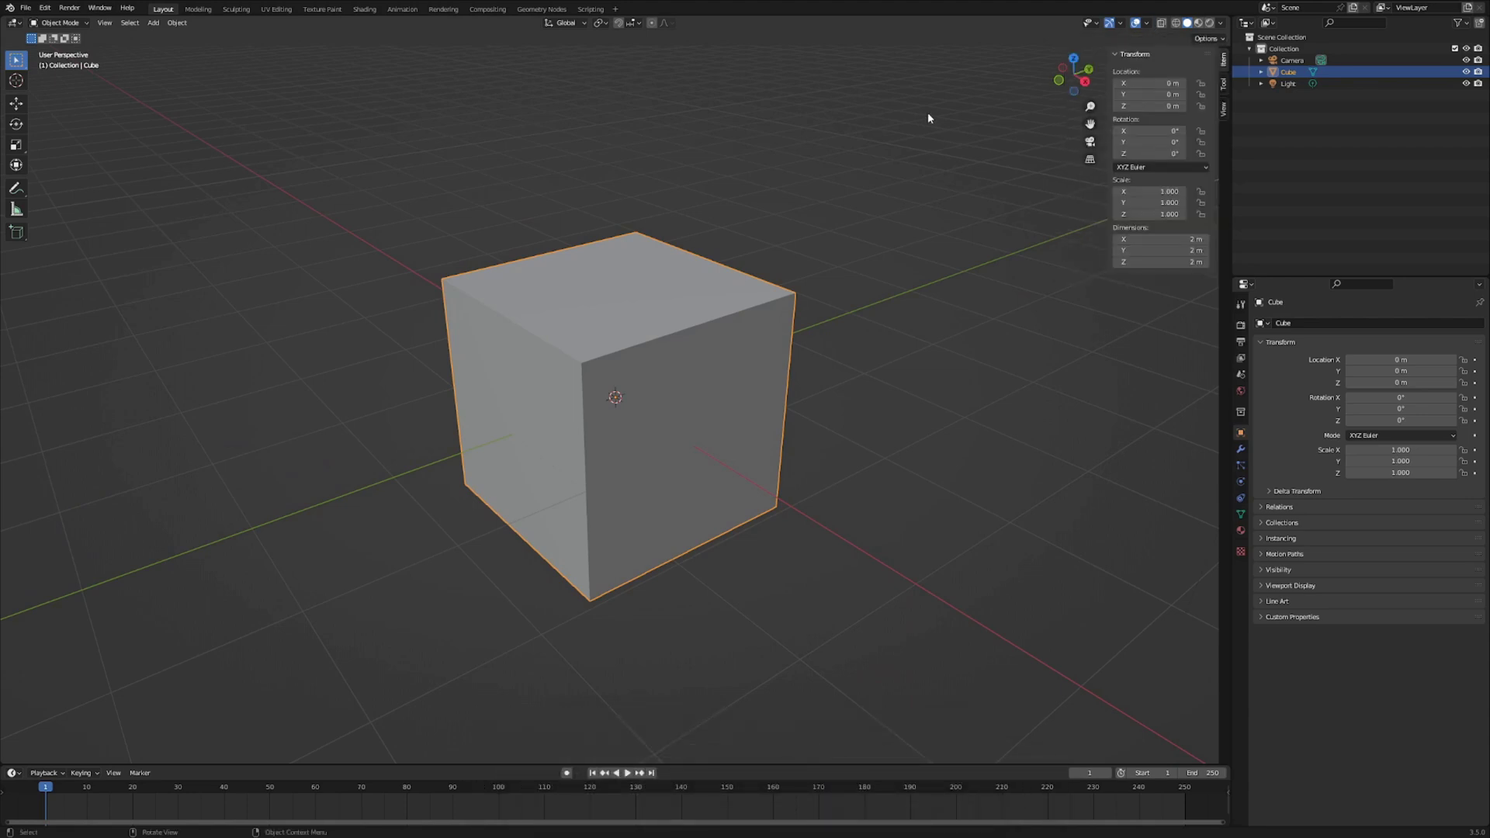
left_click(928, 111)
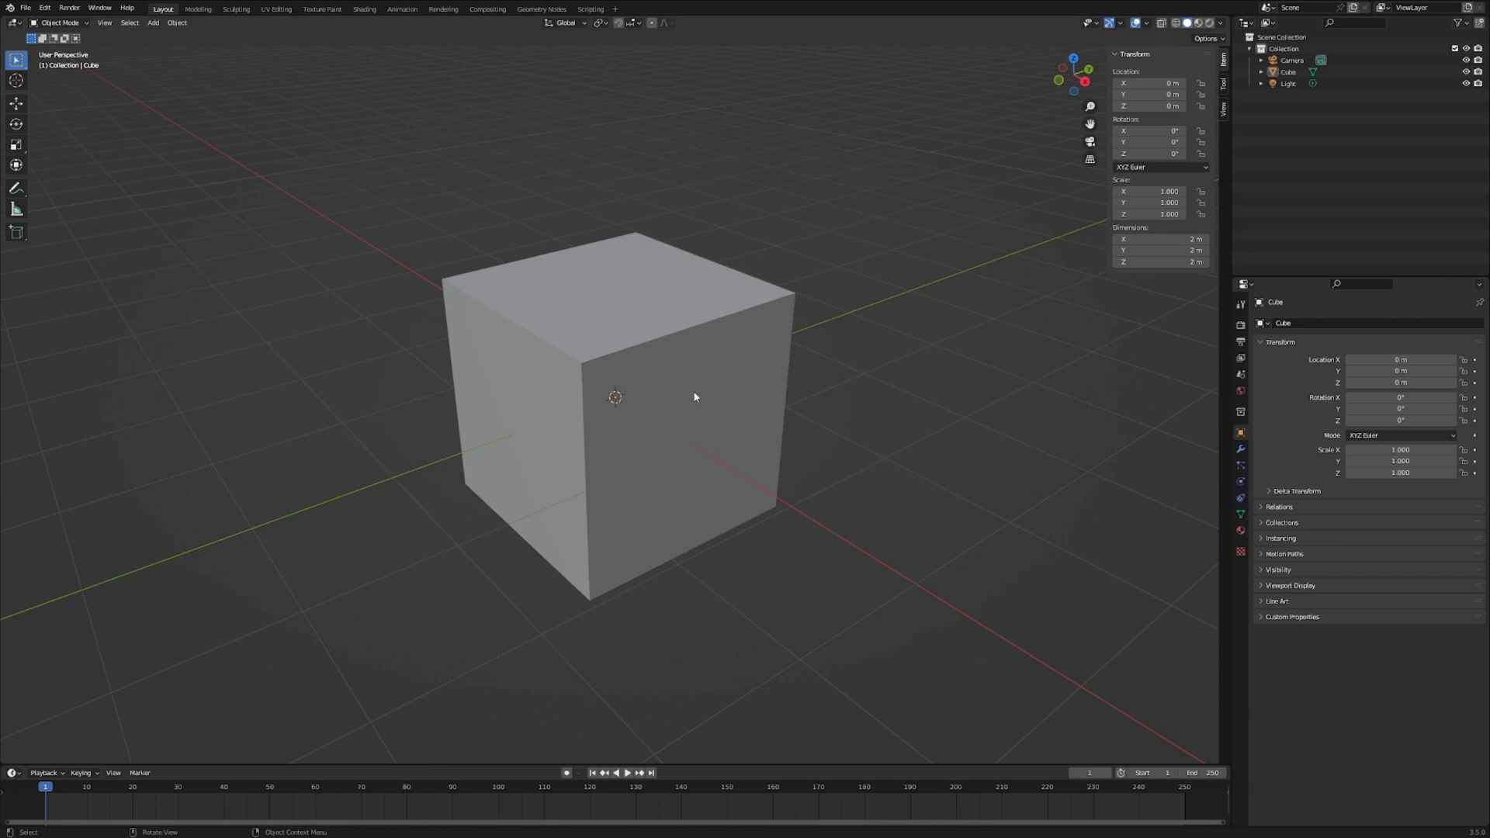
left_click(1146, 22)
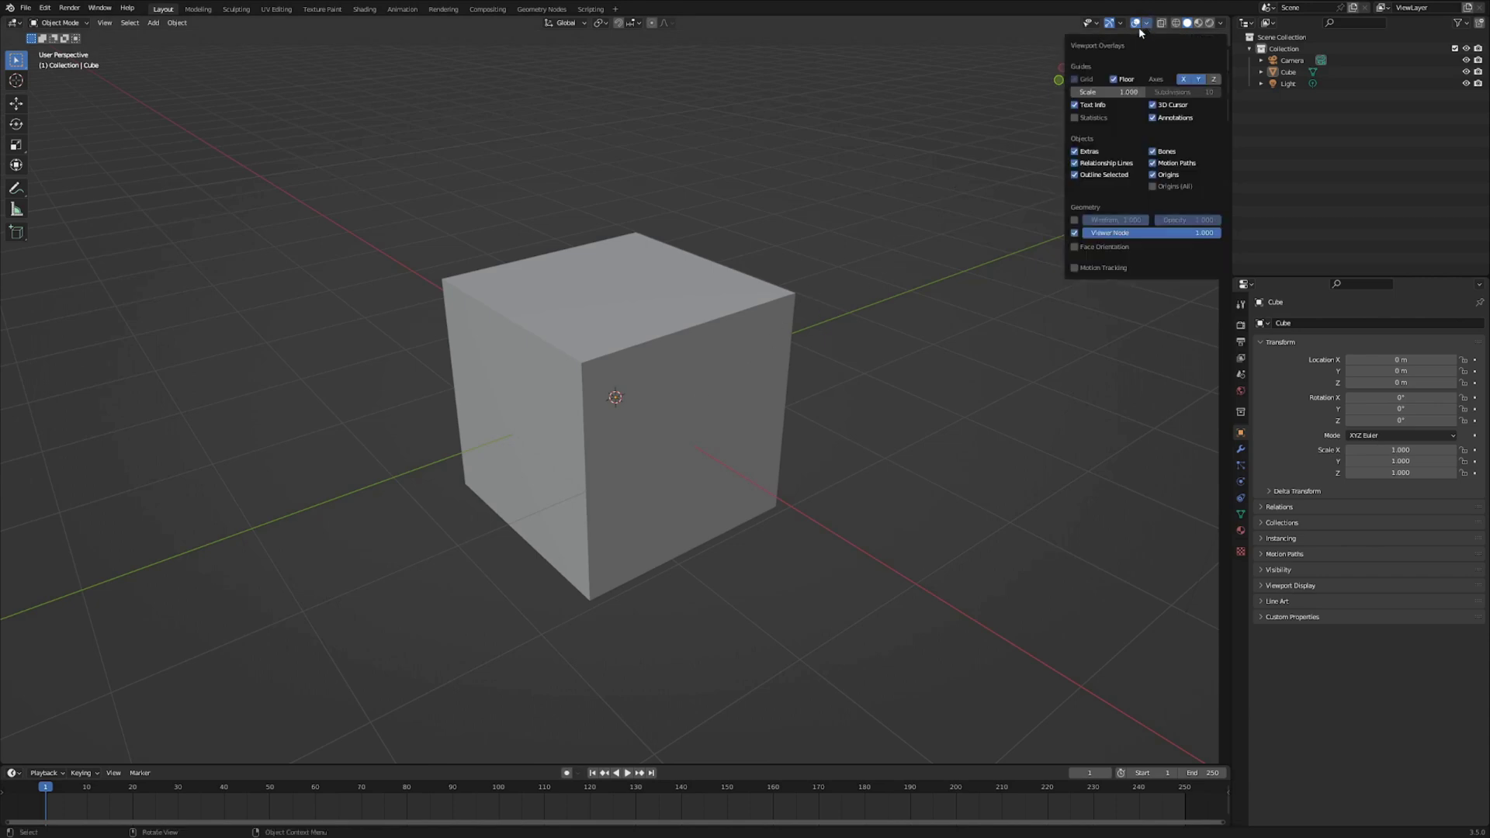
left_click(1073, 247)
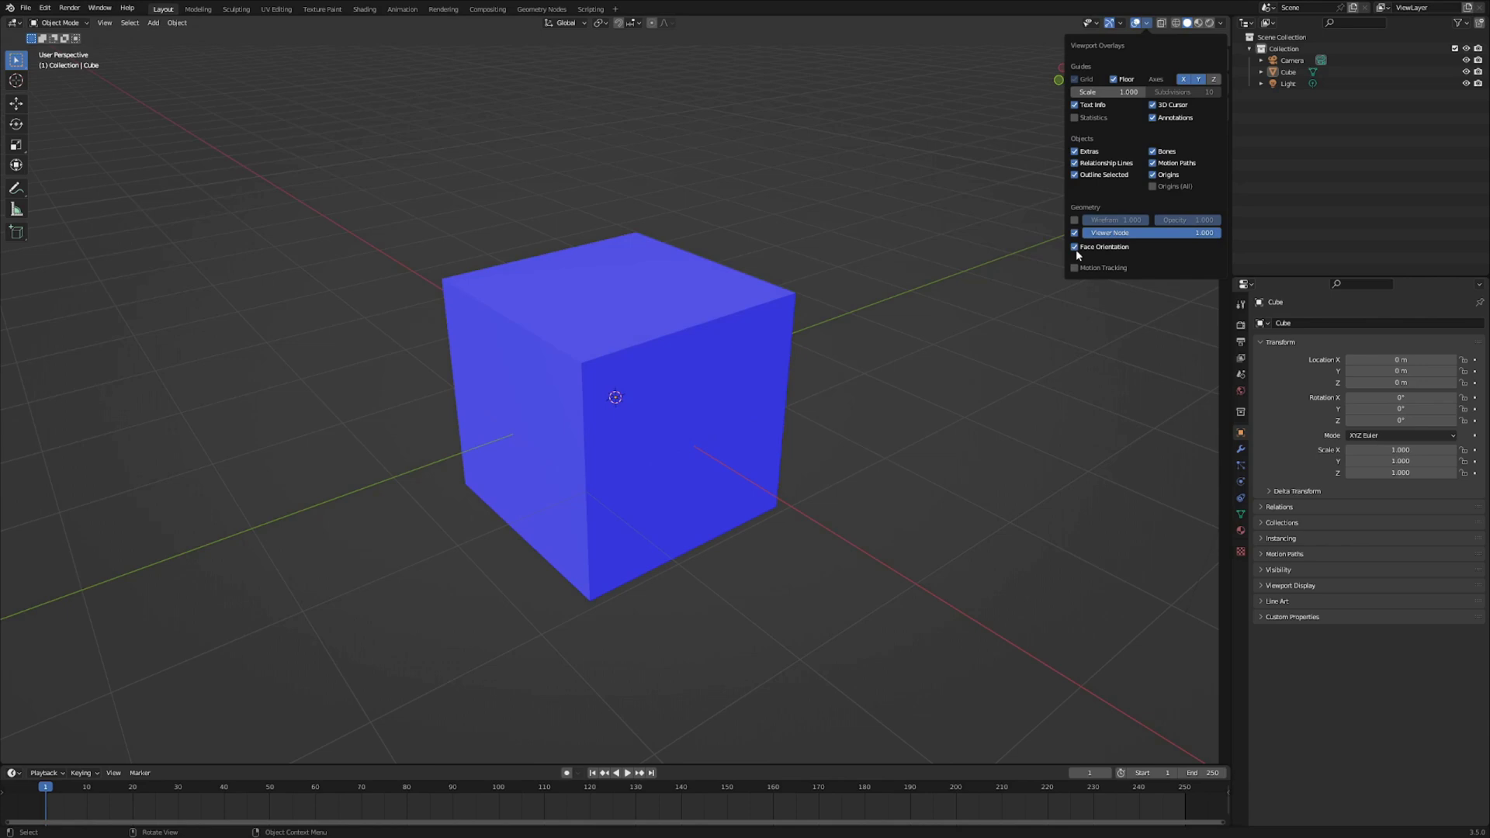
Delete the cube's front face in Edit Mode and orbit to look inside
middle_click_drag(659, 413, 755, 422)
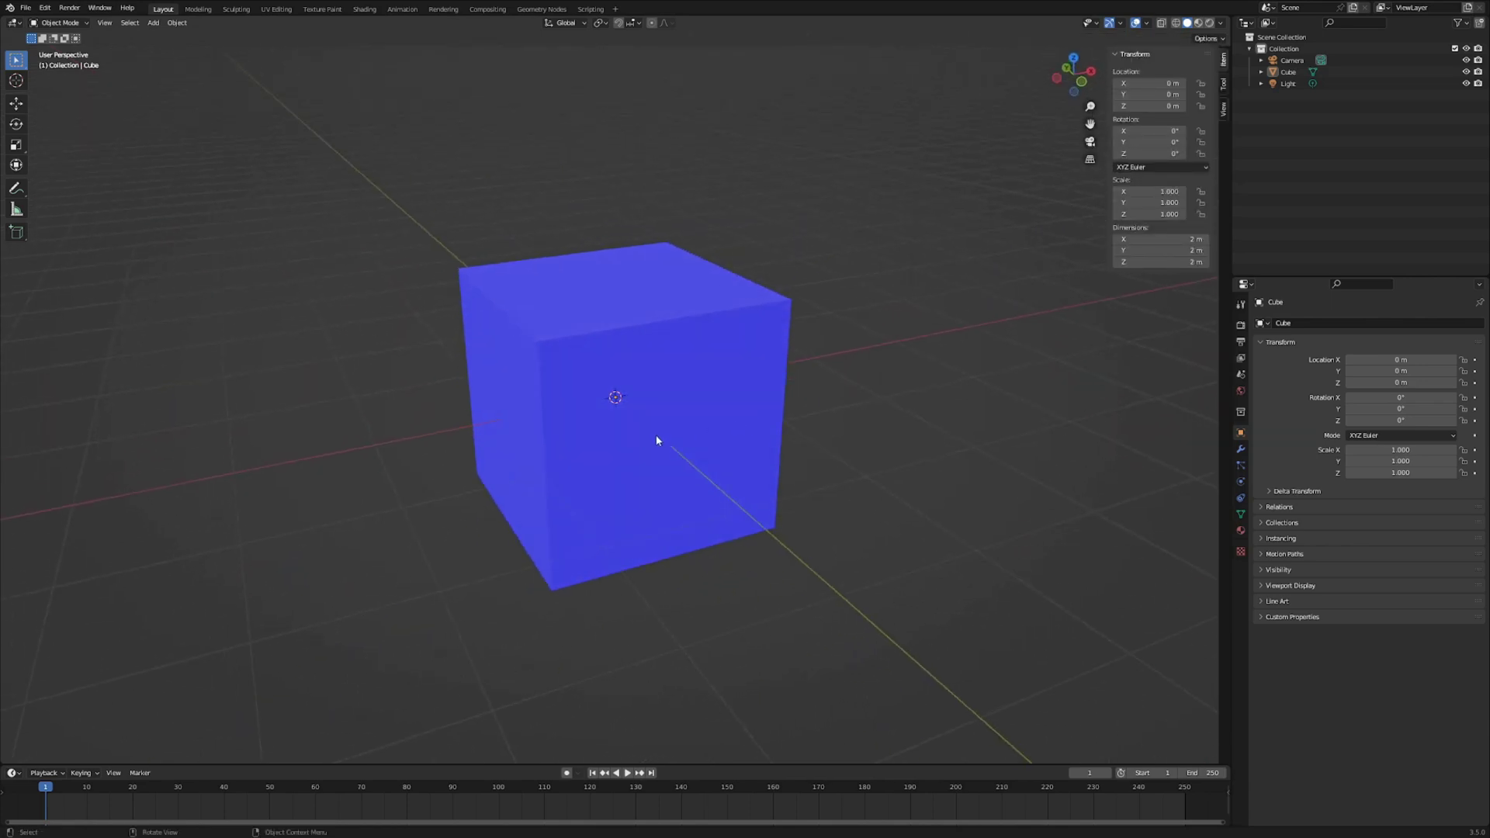
key("Tab")
left_click(643, 413)
key("x")
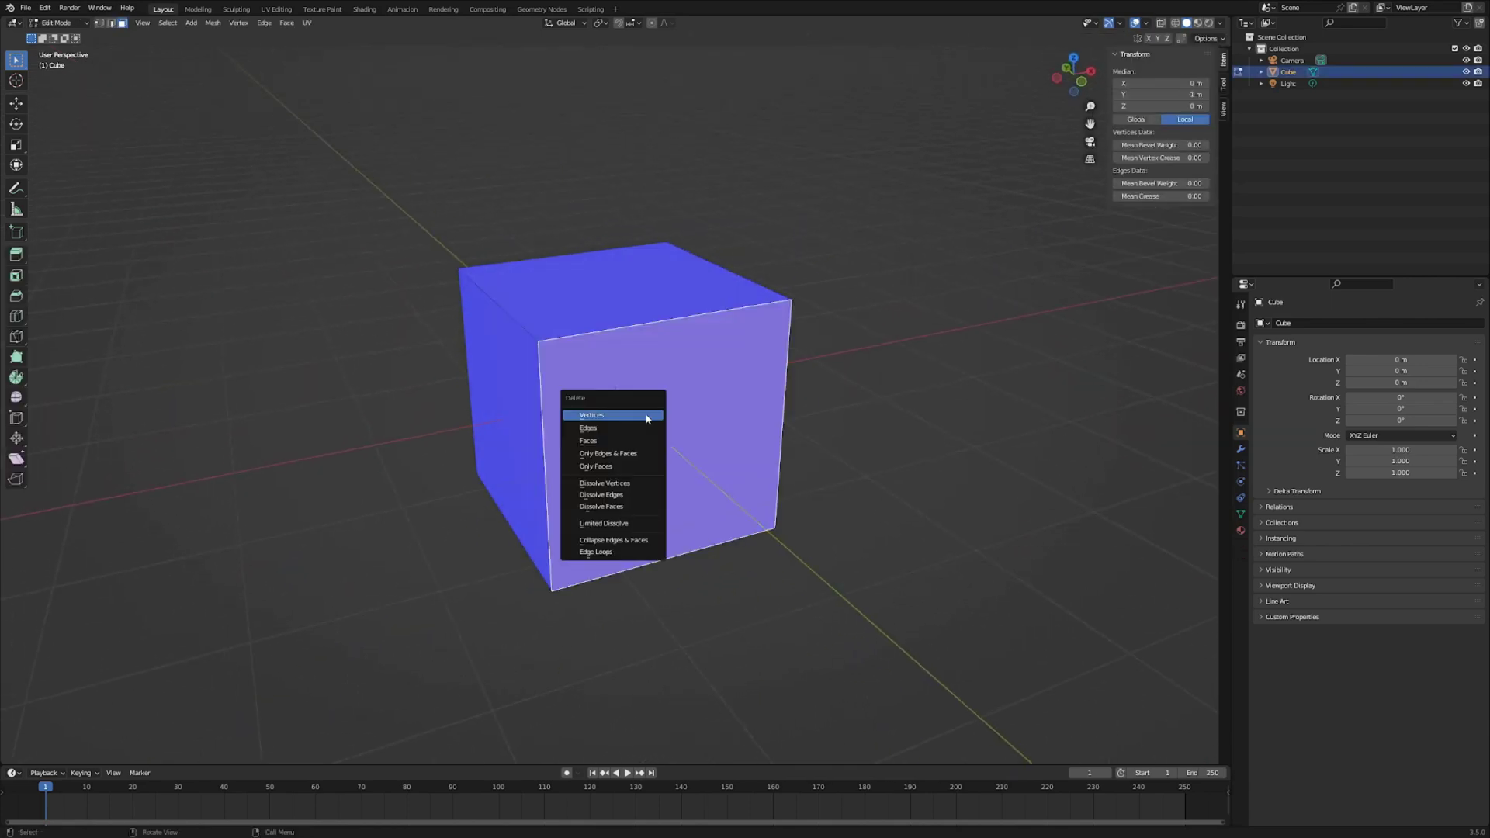
left_click(649, 440)
middle_click_drag(815, 435, 719, 435)
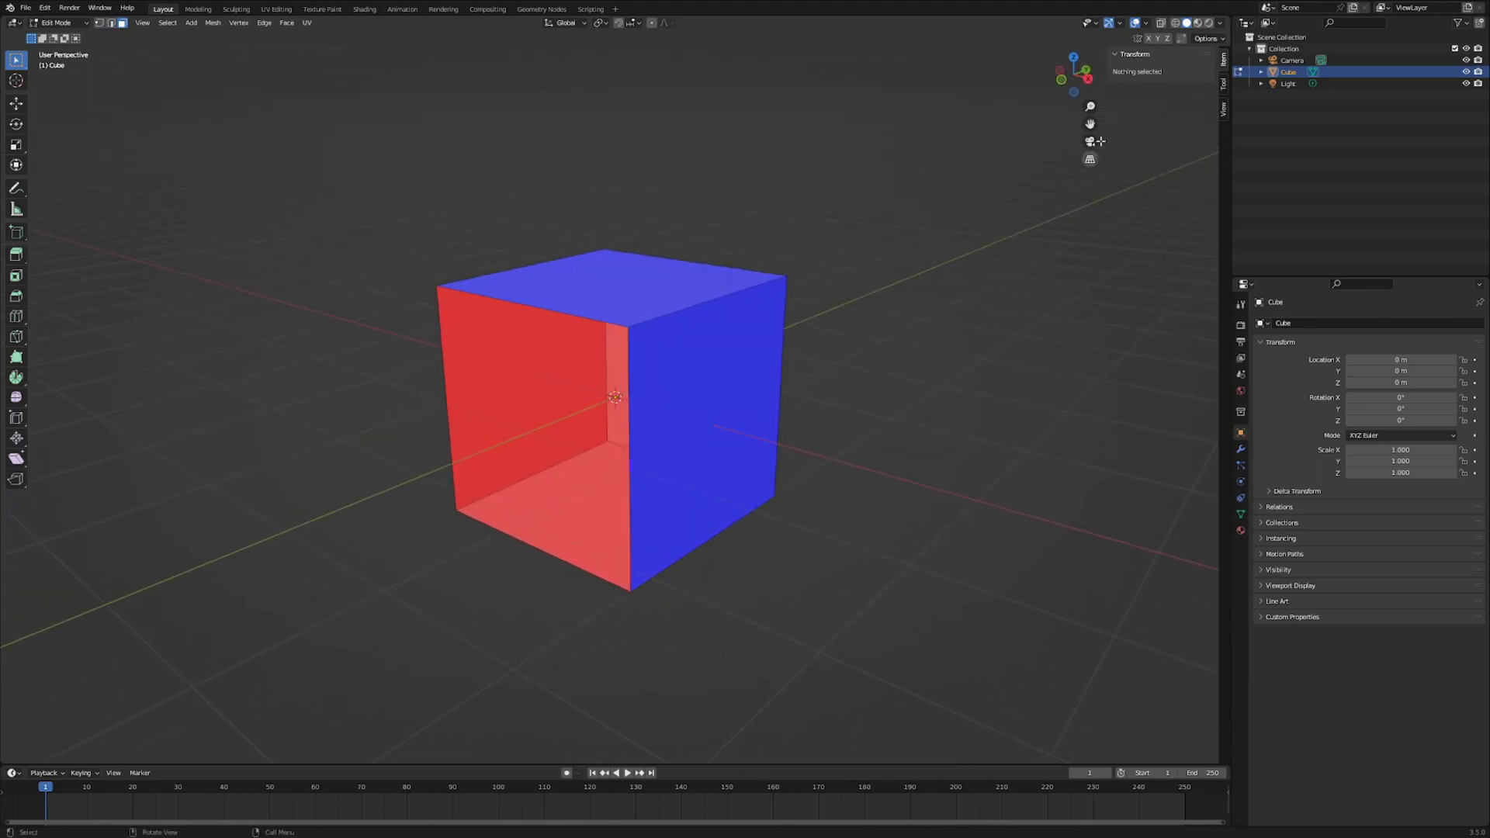
Enable Backface Culling in viewport shading, then delete the cube in Object Mode
left_click(1221, 22)
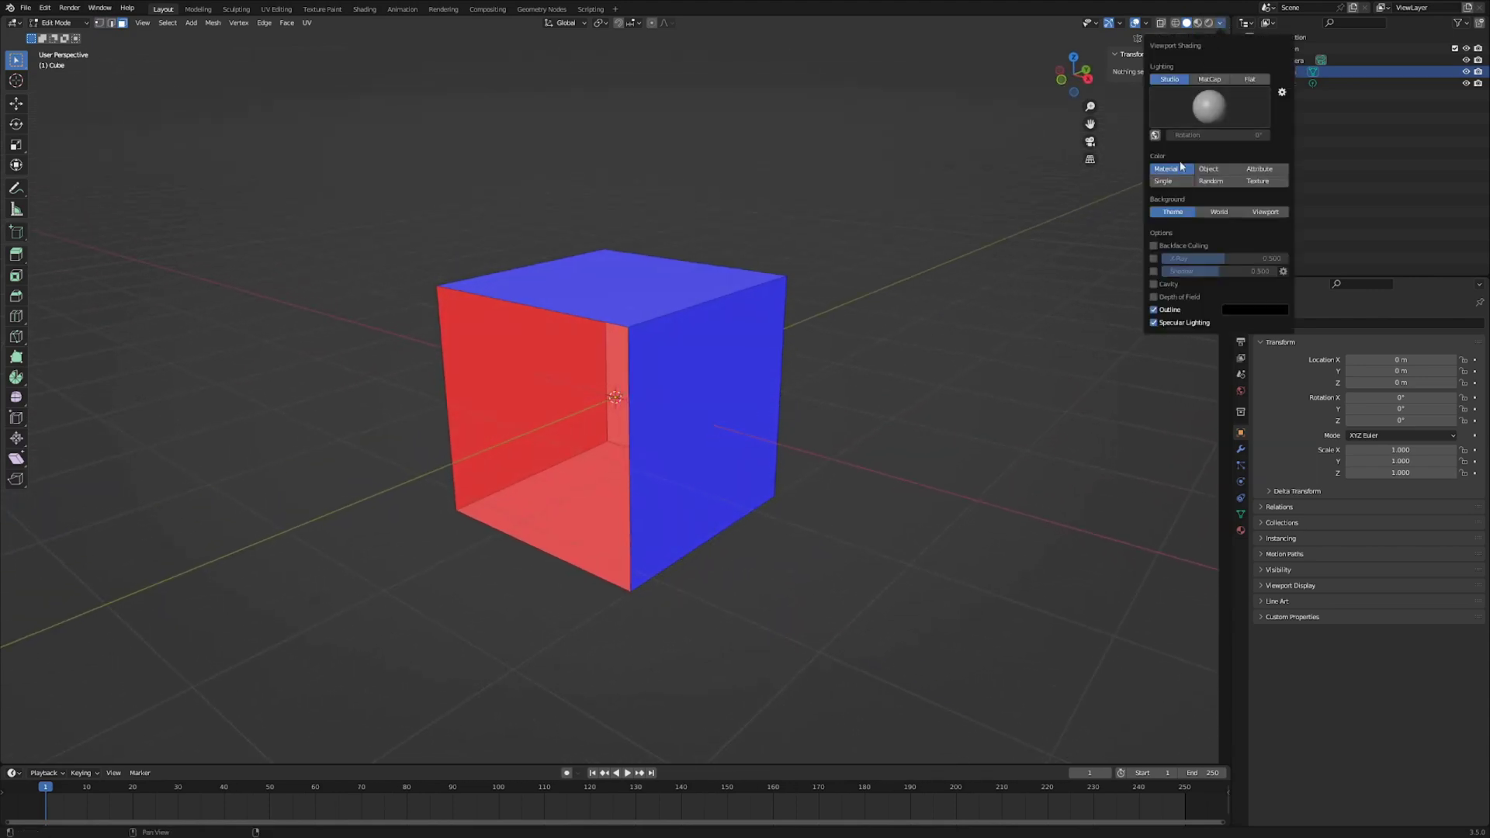
left_click(1154, 246)
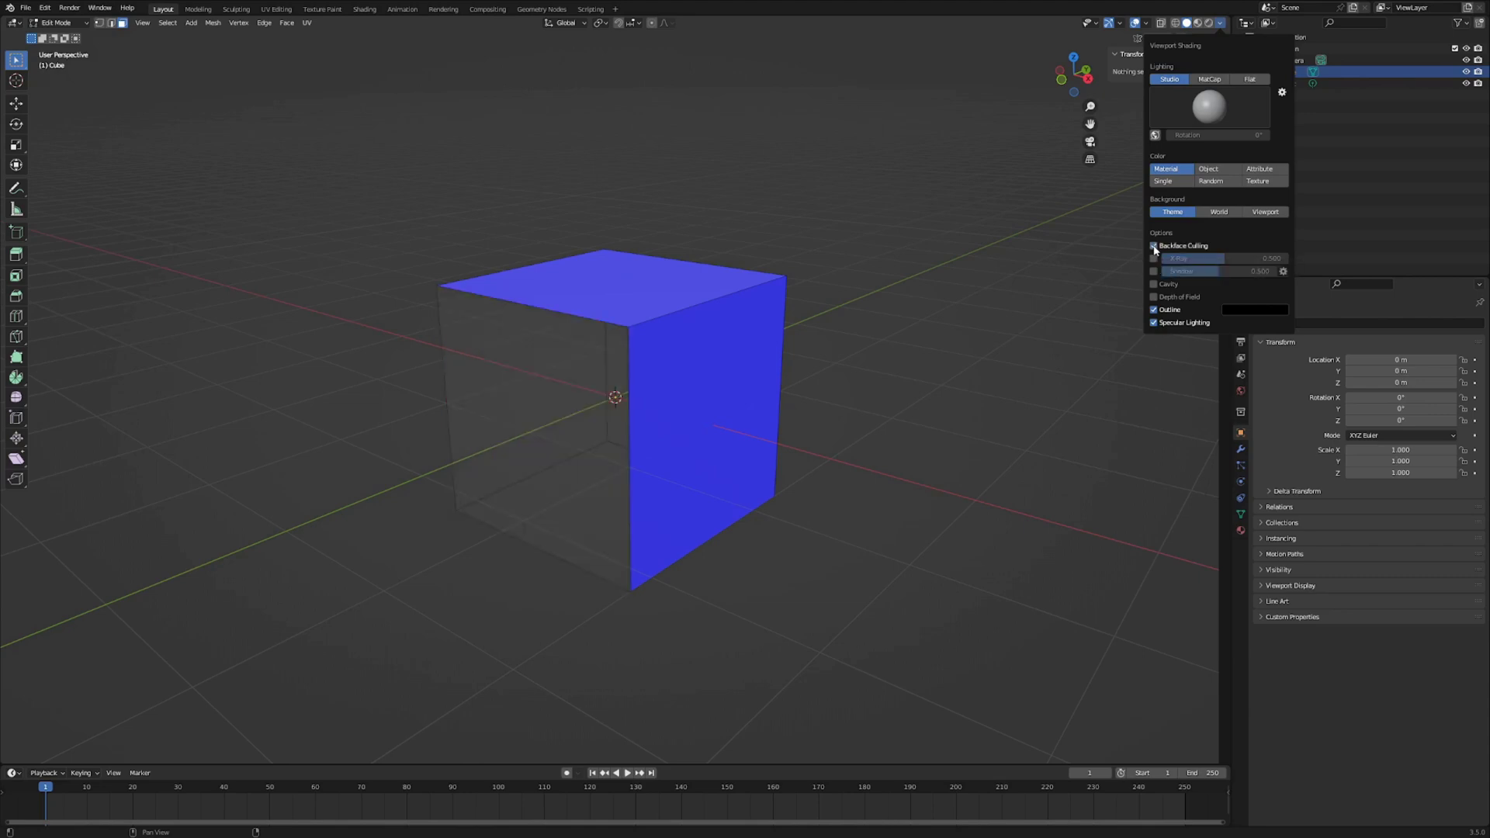
key("Tab")
key("Delete")
Add a UV sphere to the scene where the cube was
key("shift+a")
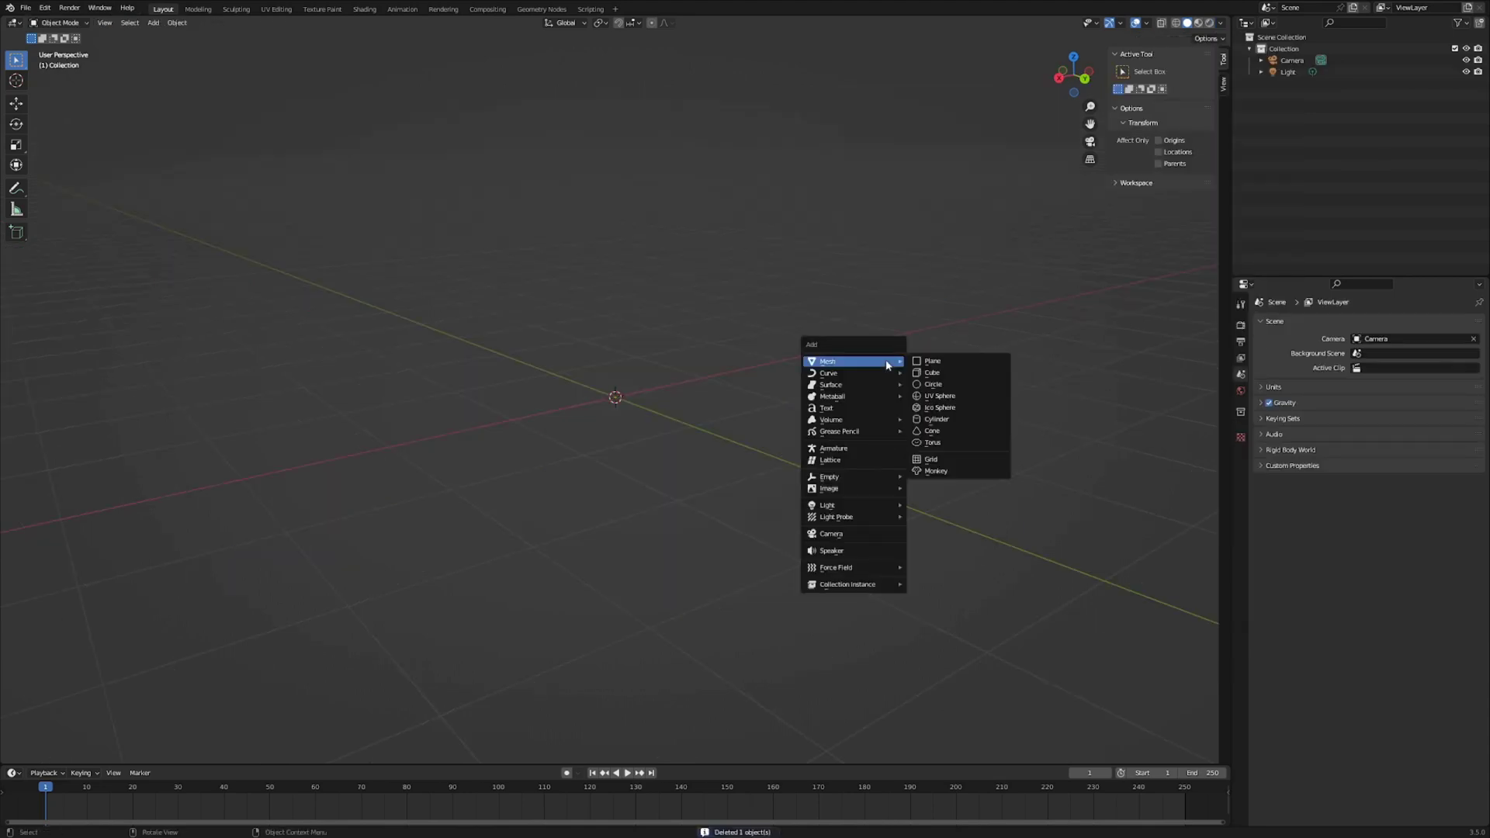
left_click(963, 396)
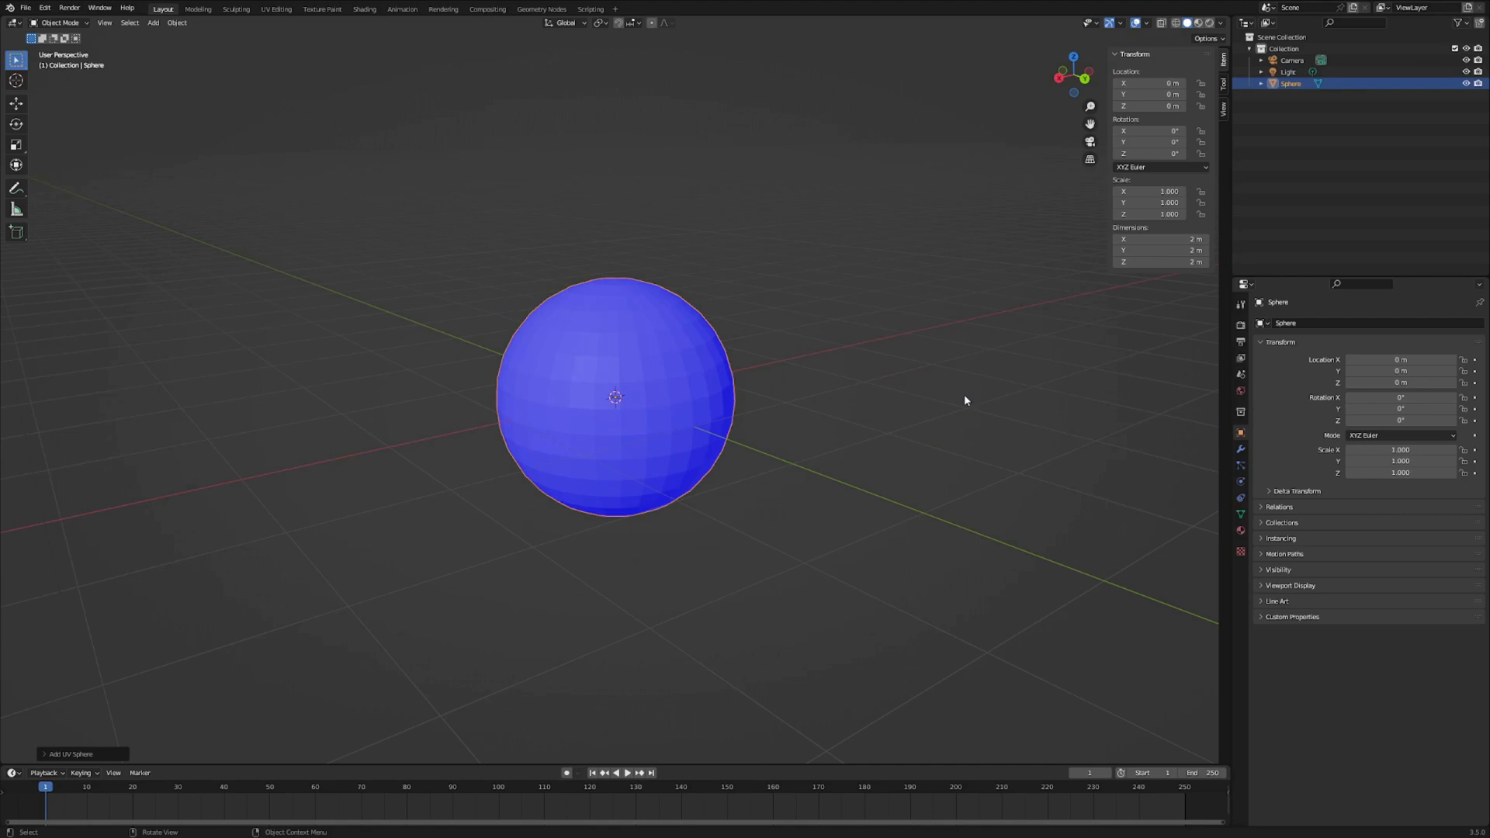
scroll(538, 432, "up", 4)
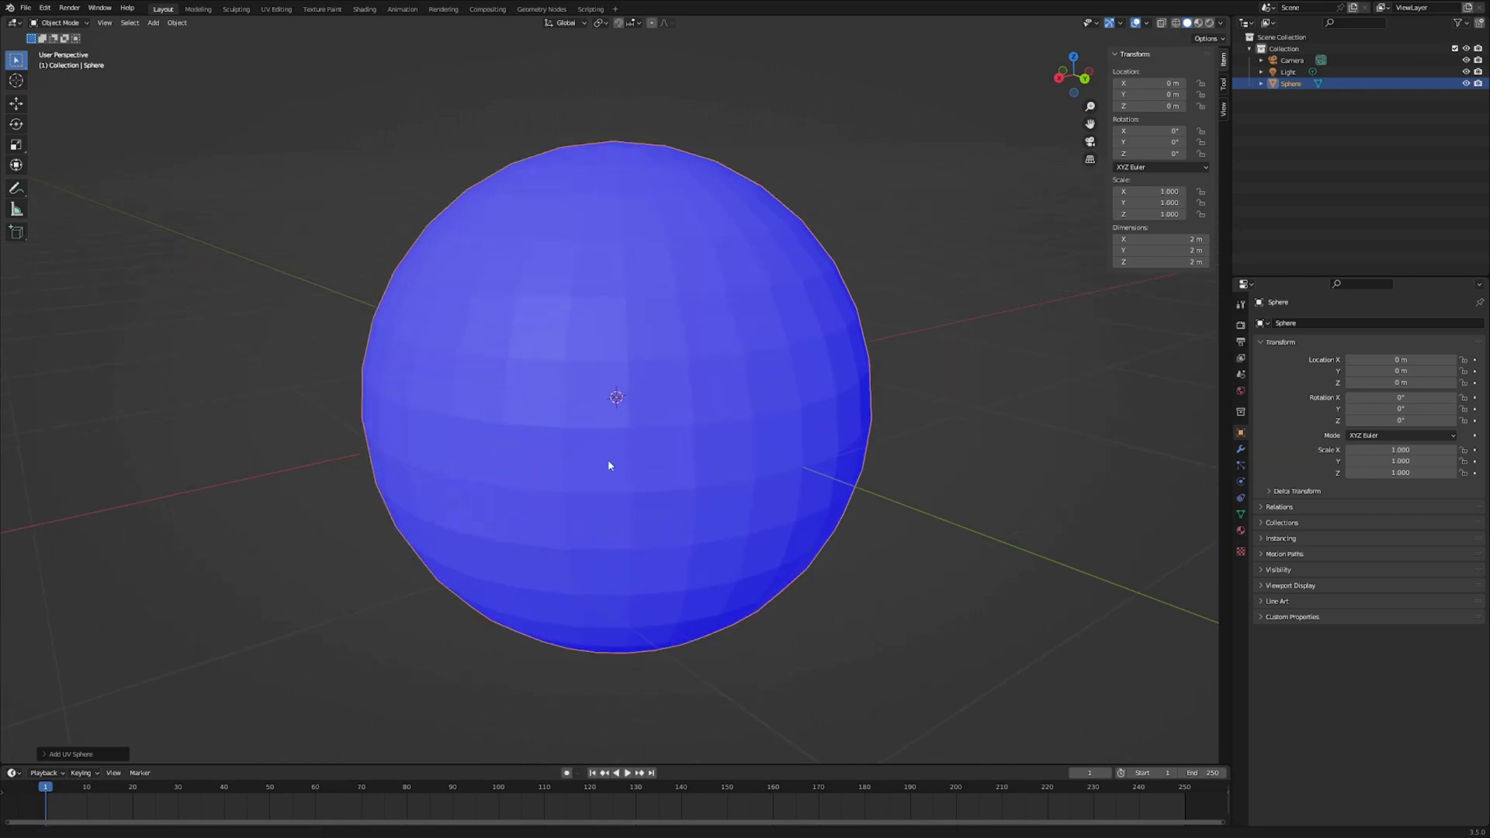
middle_click_drag(609, 466, 696, 469, "shift")
Apply Shade Smooth to the UV sphere
right_click(897, 301)
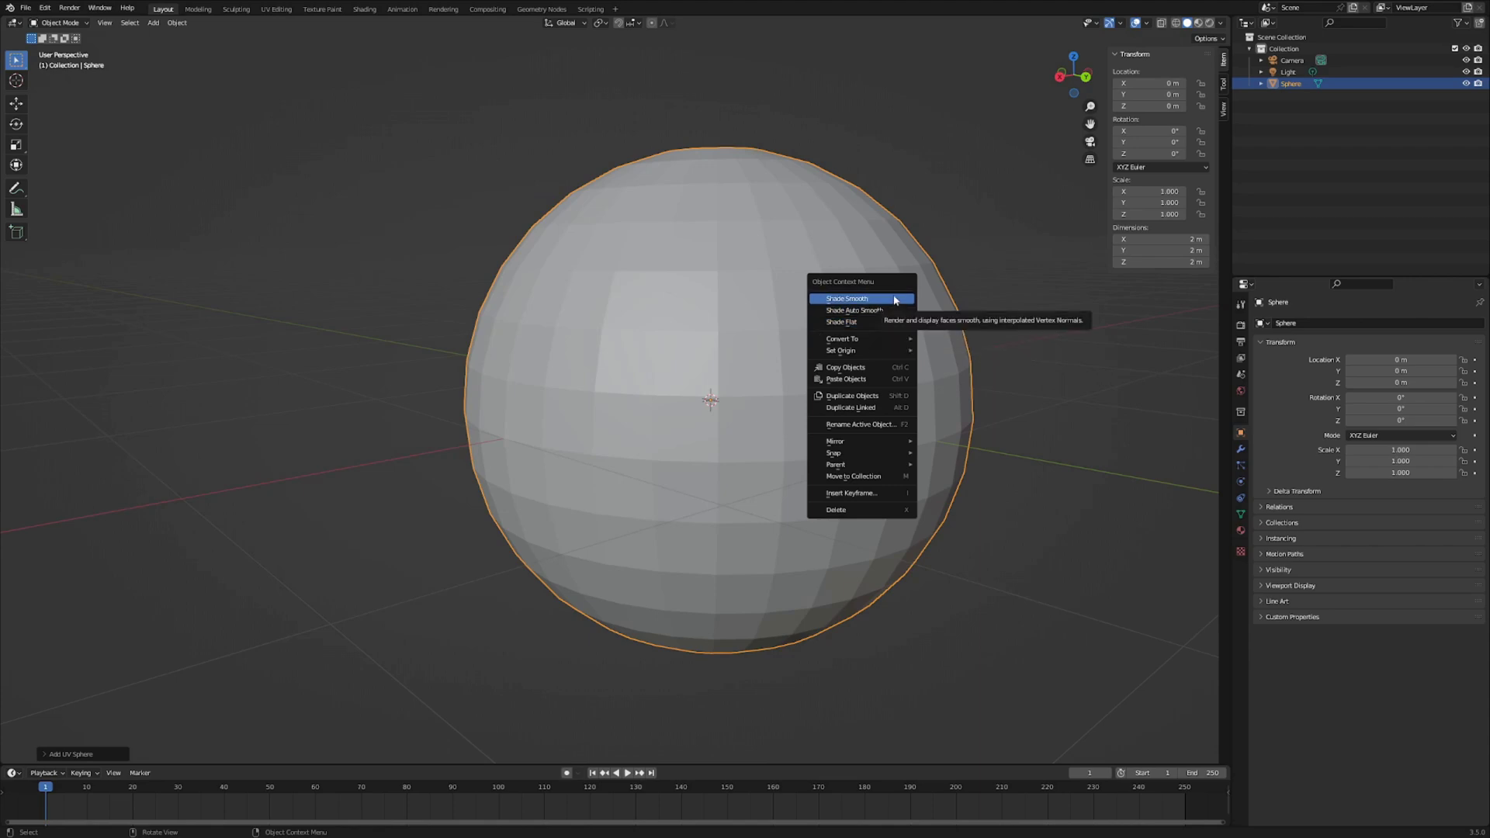
left_click(894, 300)
middle_click_drag(858, 311, 921, 346)
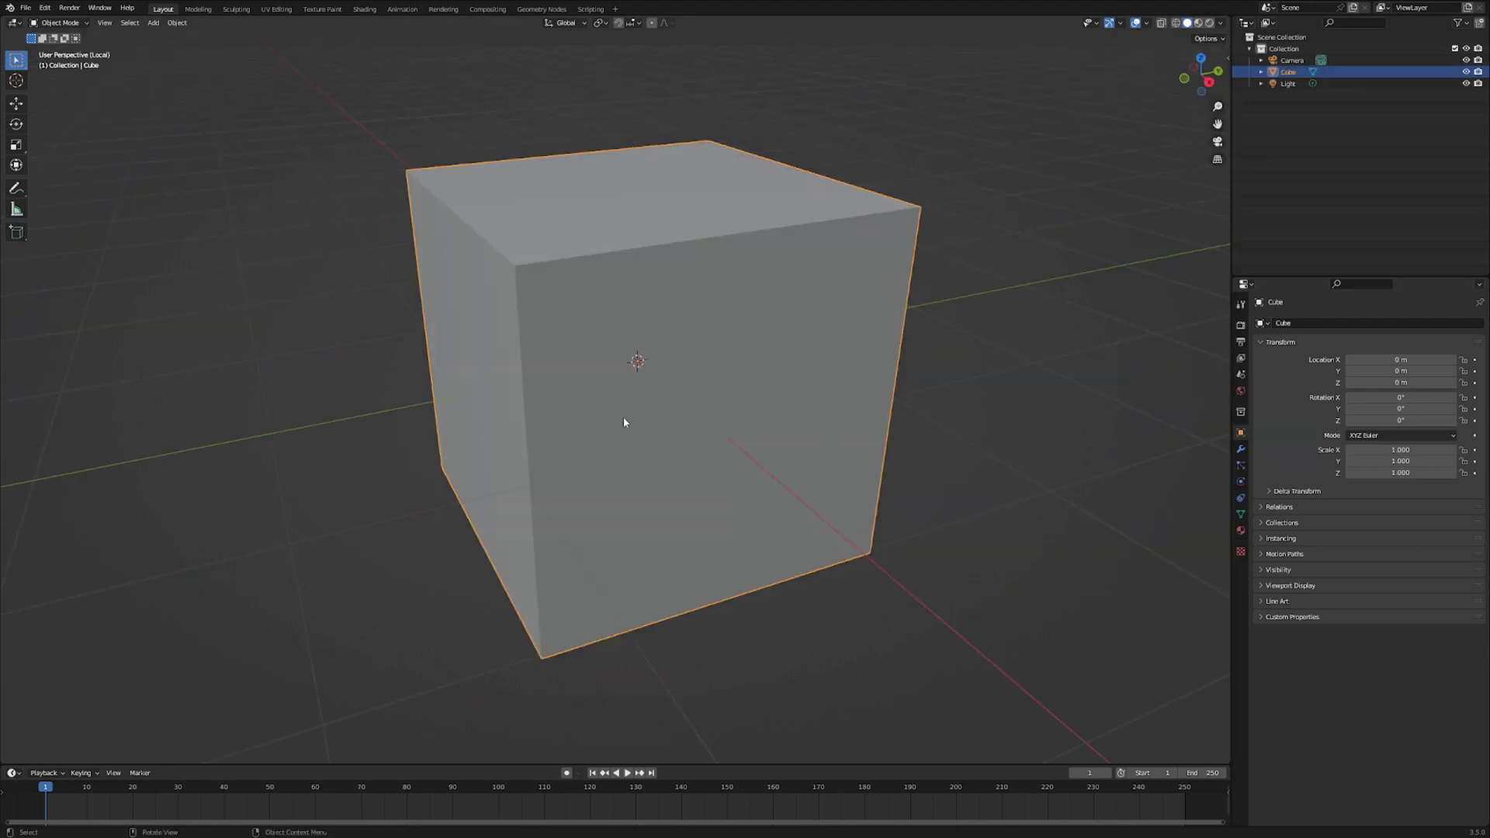
In Edit Mode, extrude the cube's right face
middle_click_drag(585, 419, 616, 435)
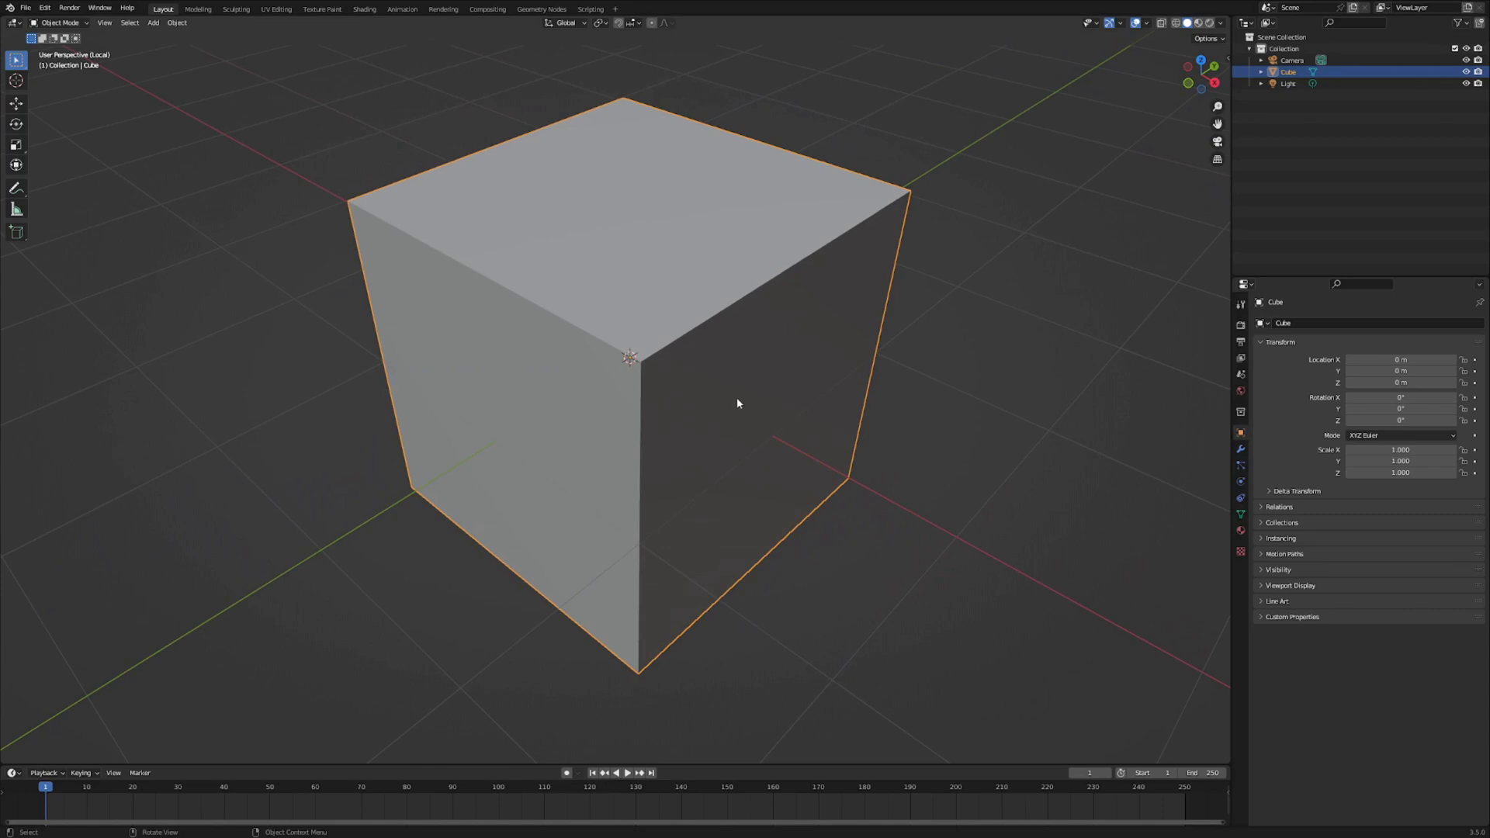
key("Tab")
left_click(734, 425)
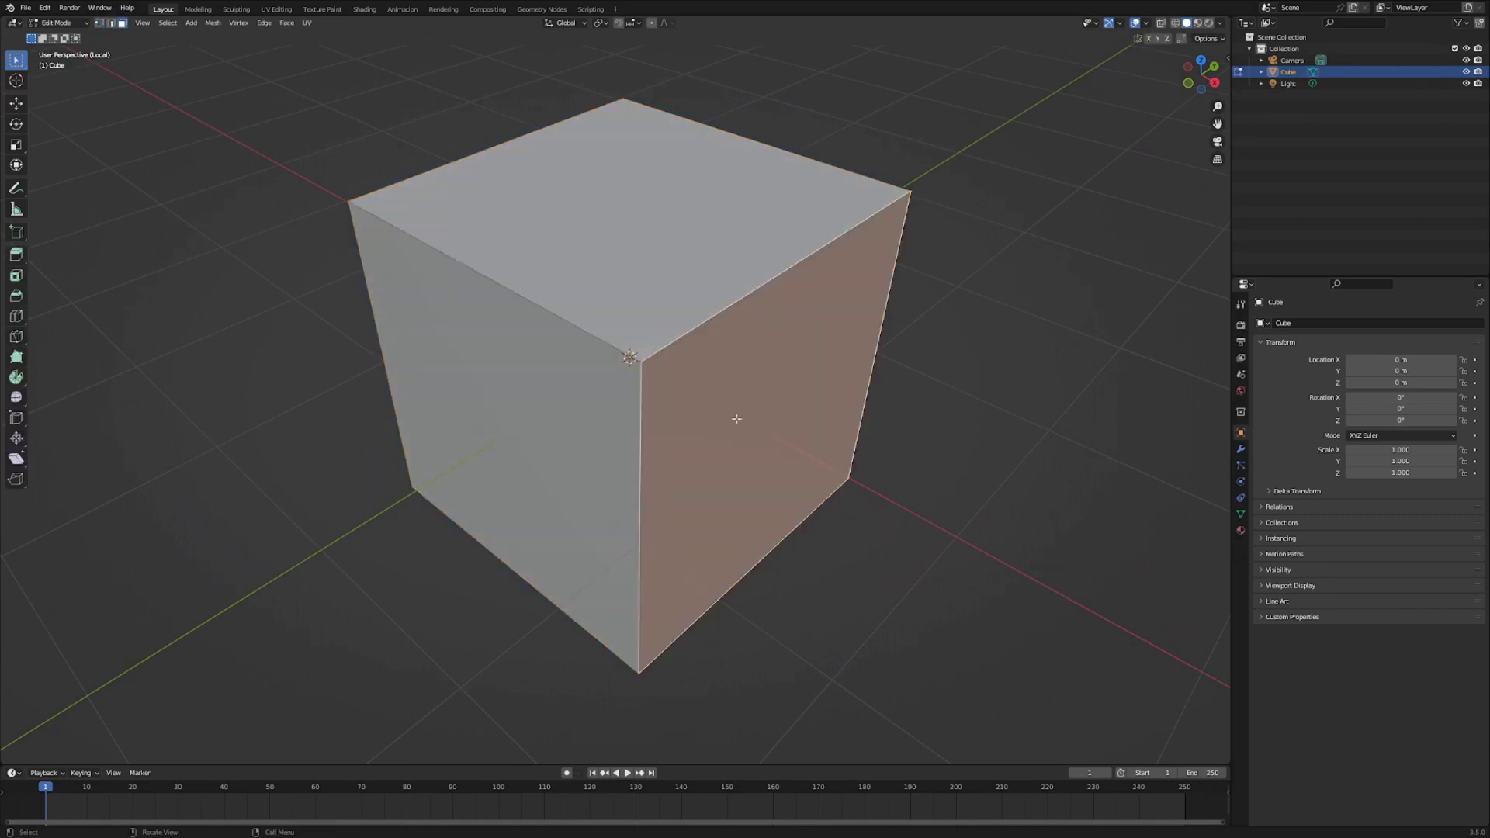
scroll(734, 425, "down", 5)
key("e")
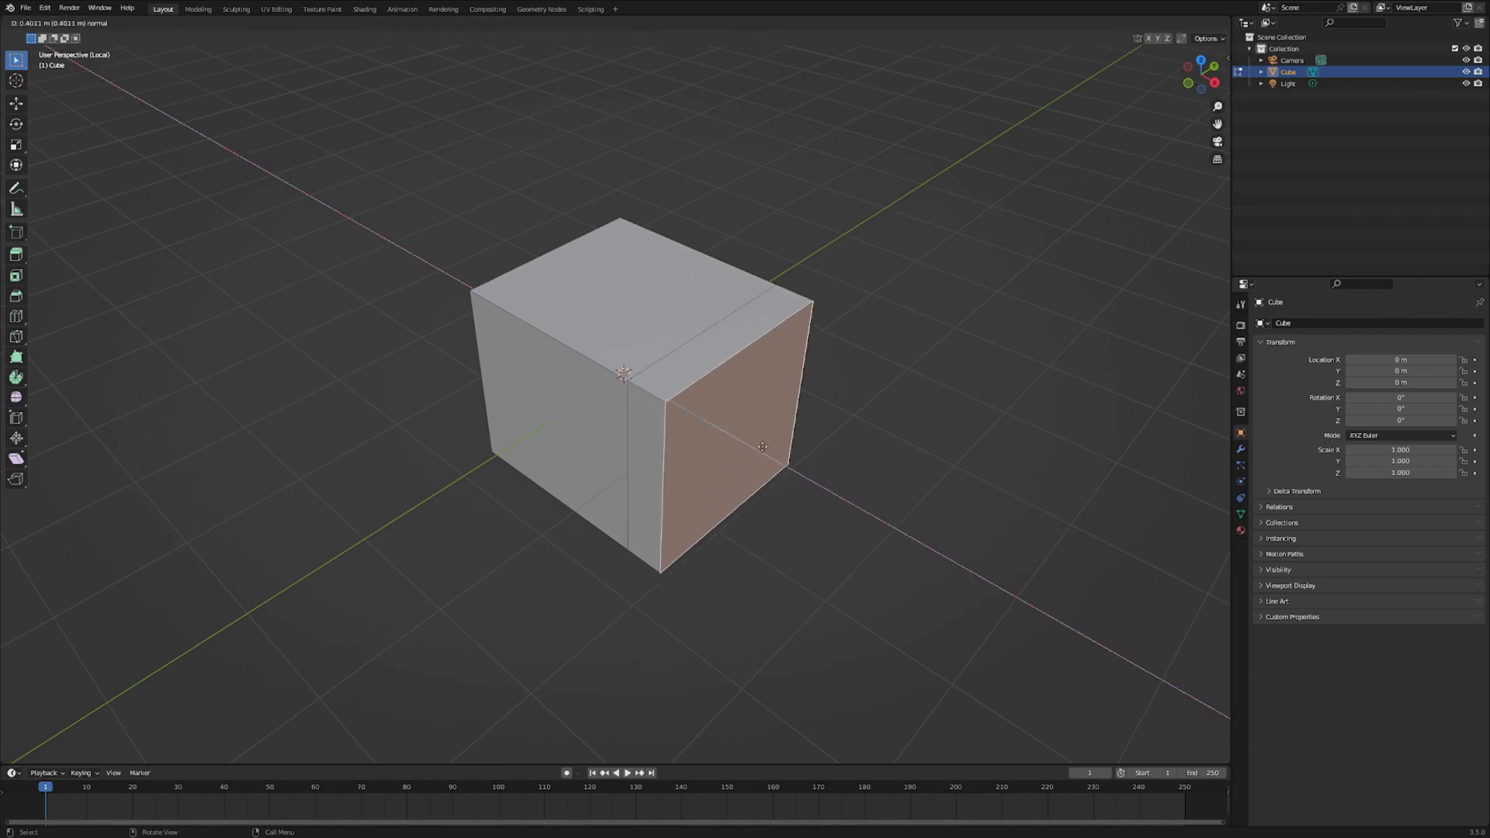
left_click(832, 534)
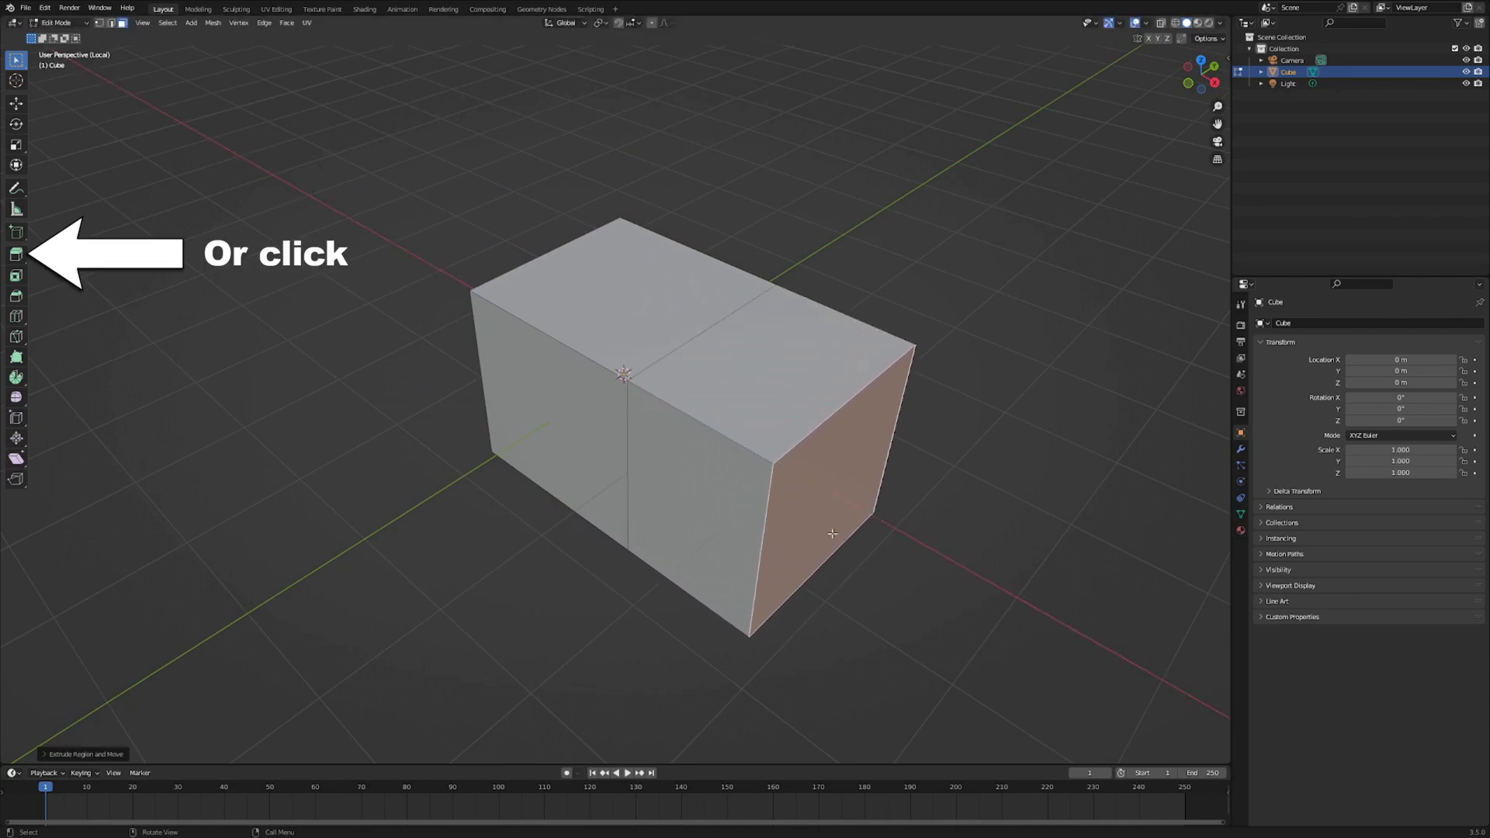
Extrude the top face of the cube's left half by 1 m
middle_click_drag(797, 510, 824, 482)
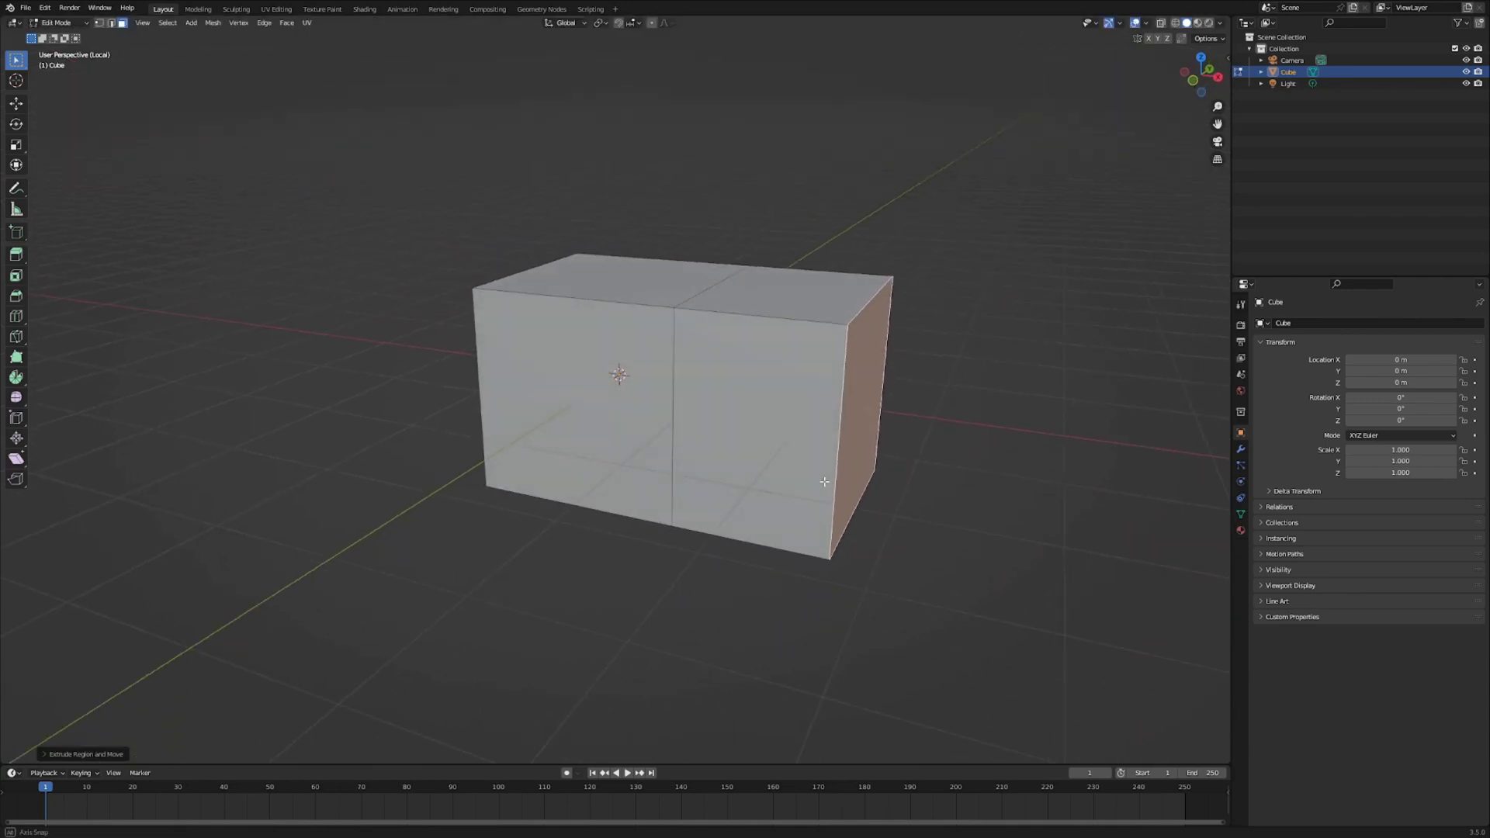
left_click(663, 277)
type("e1")
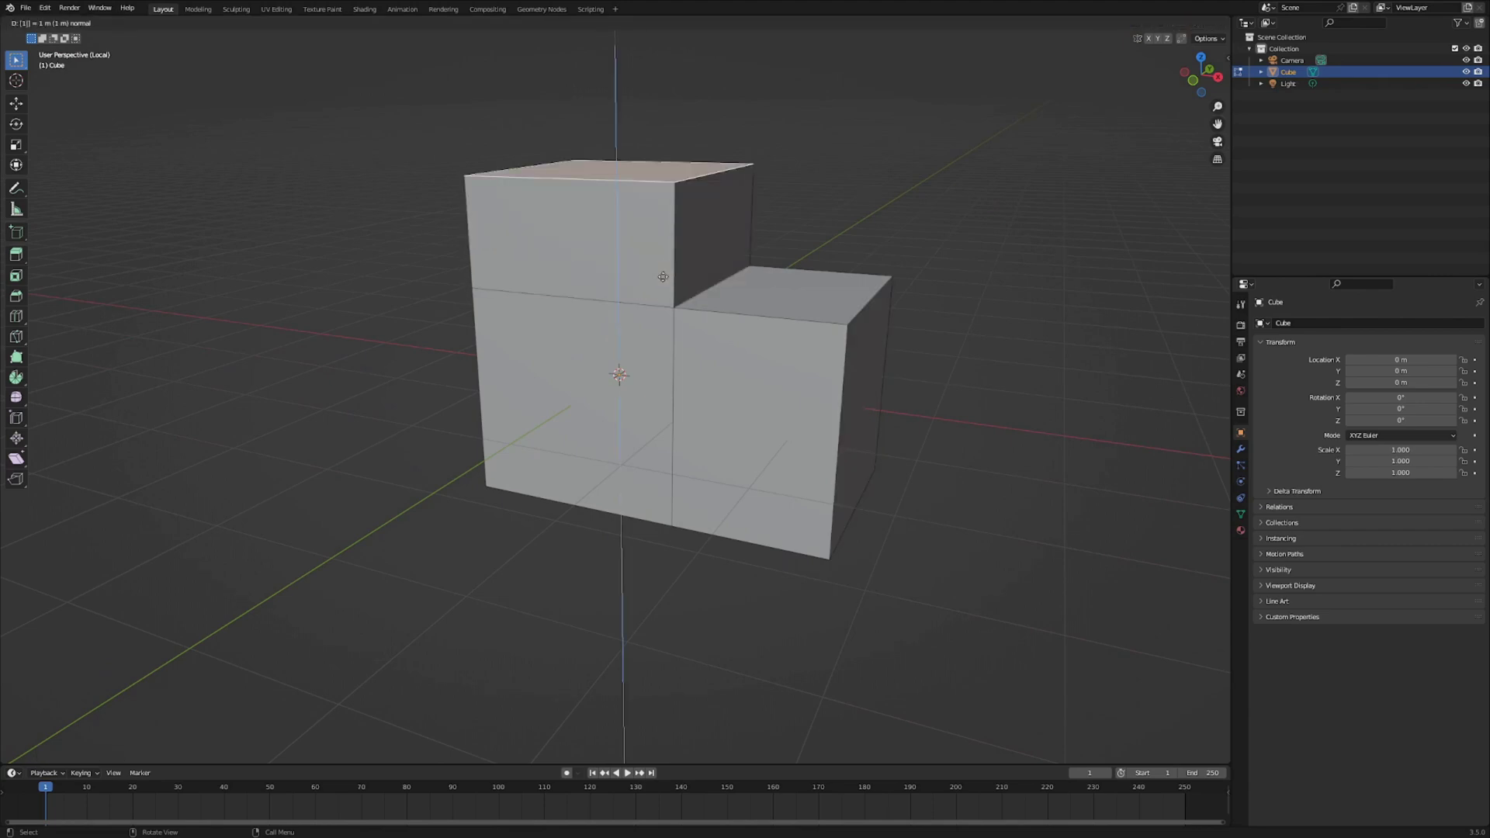
key("Return")
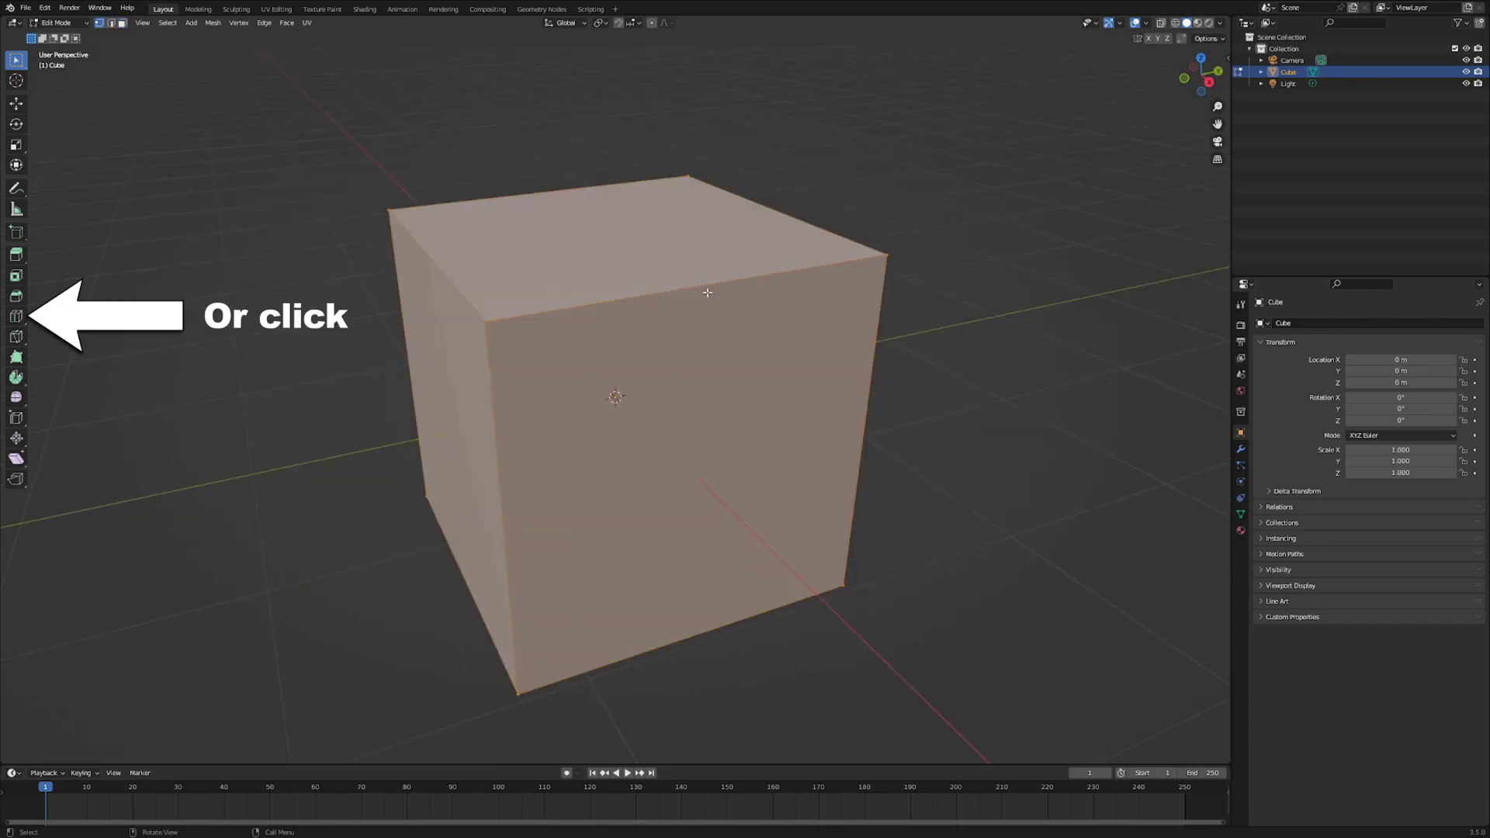
key("ctrl+r")
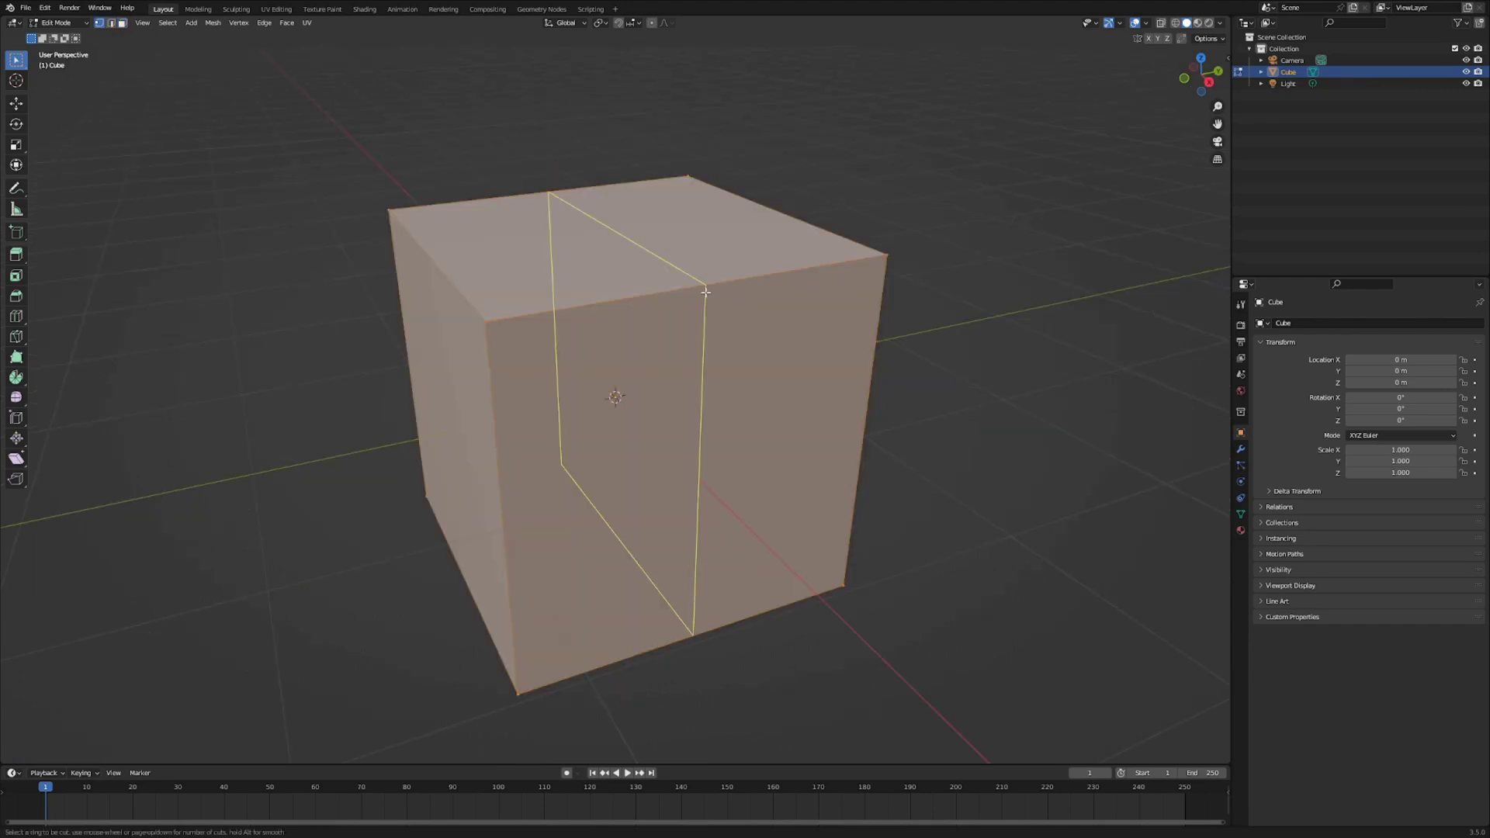
left_click(705, 293)
left_click(705, 292)
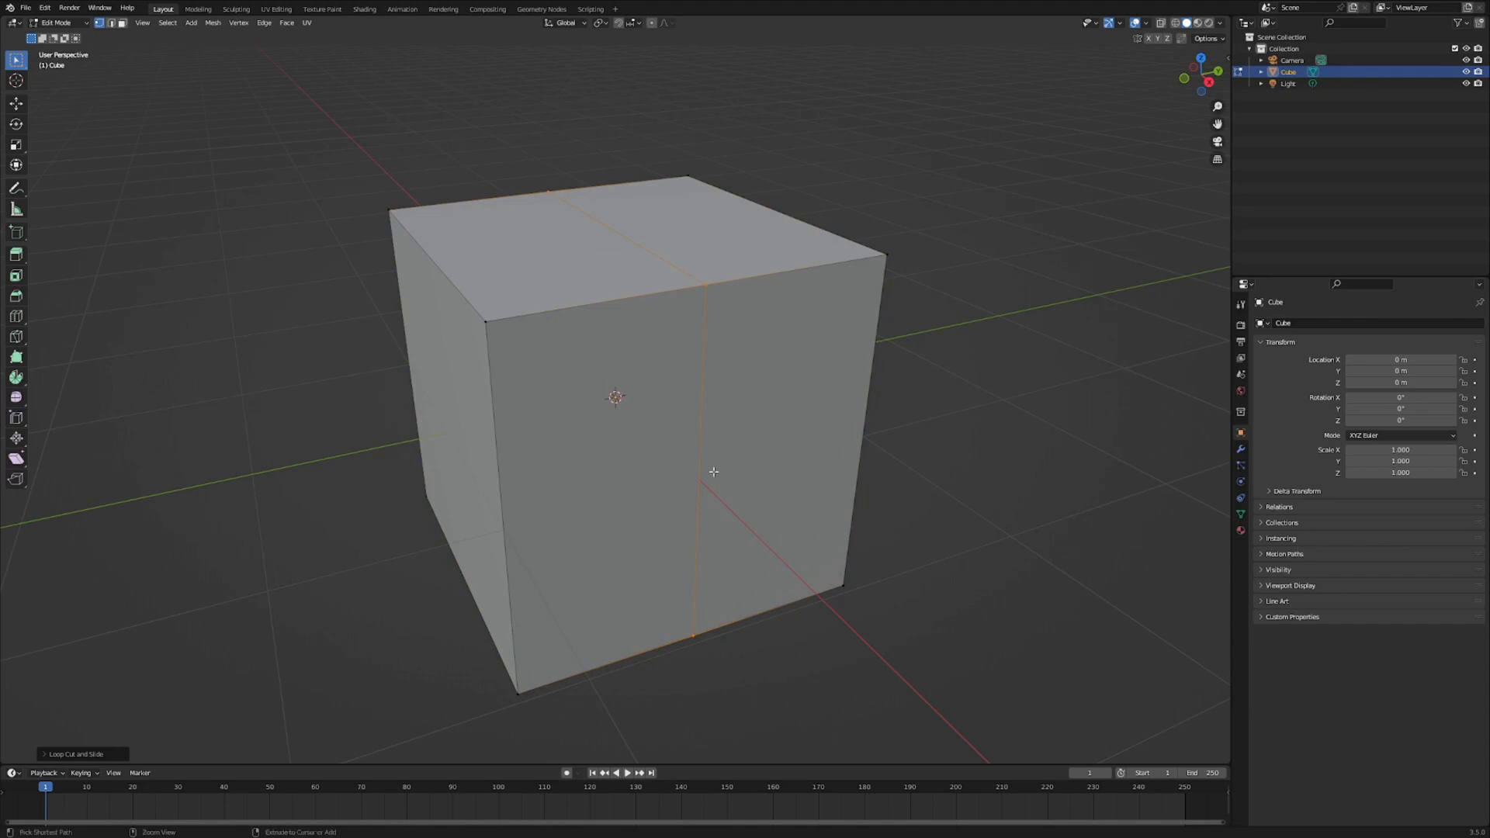
key("ctrl+r")
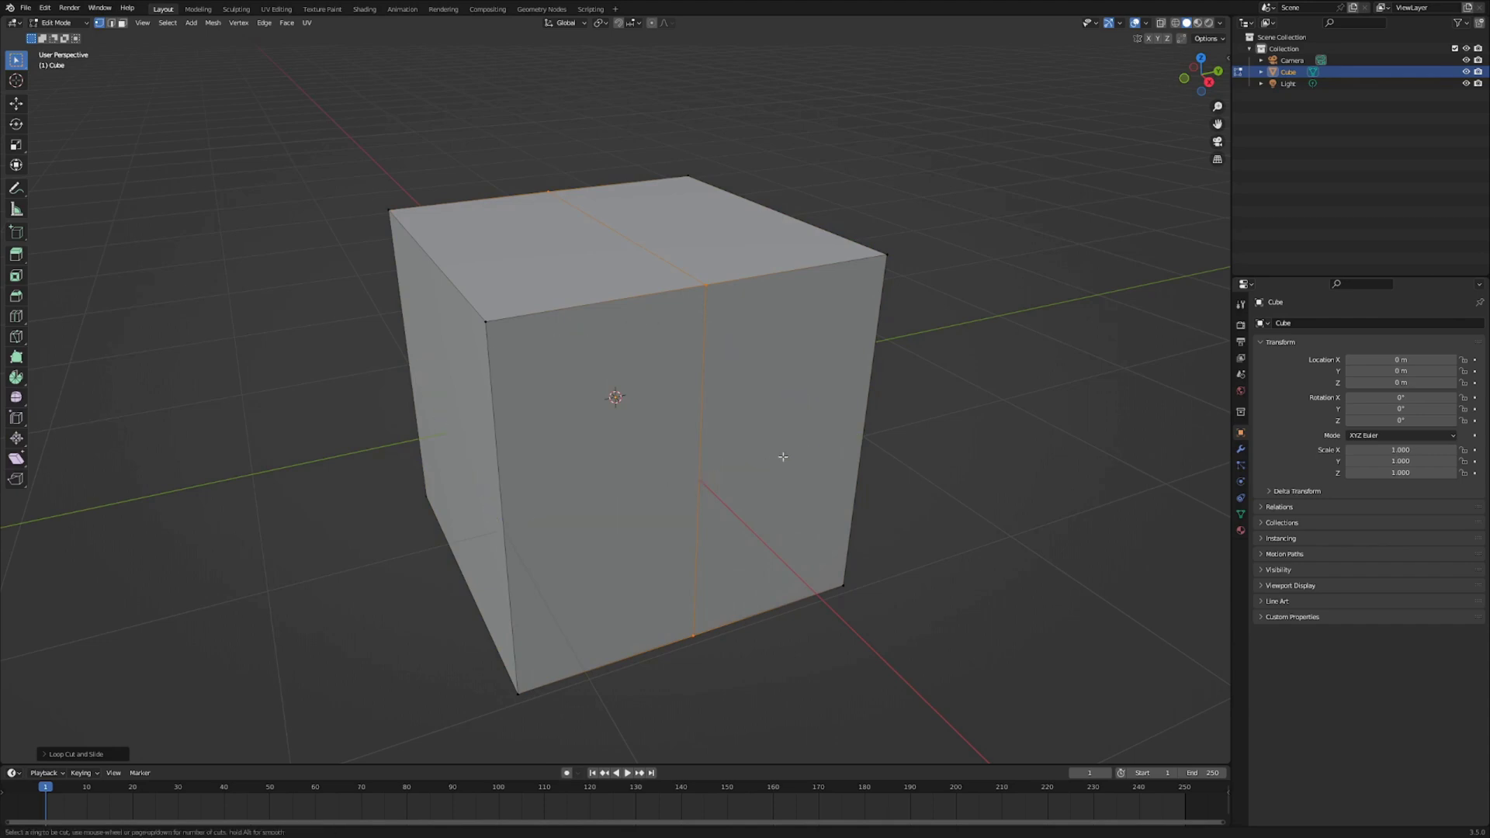
scroll(873, 419, "up", 2)
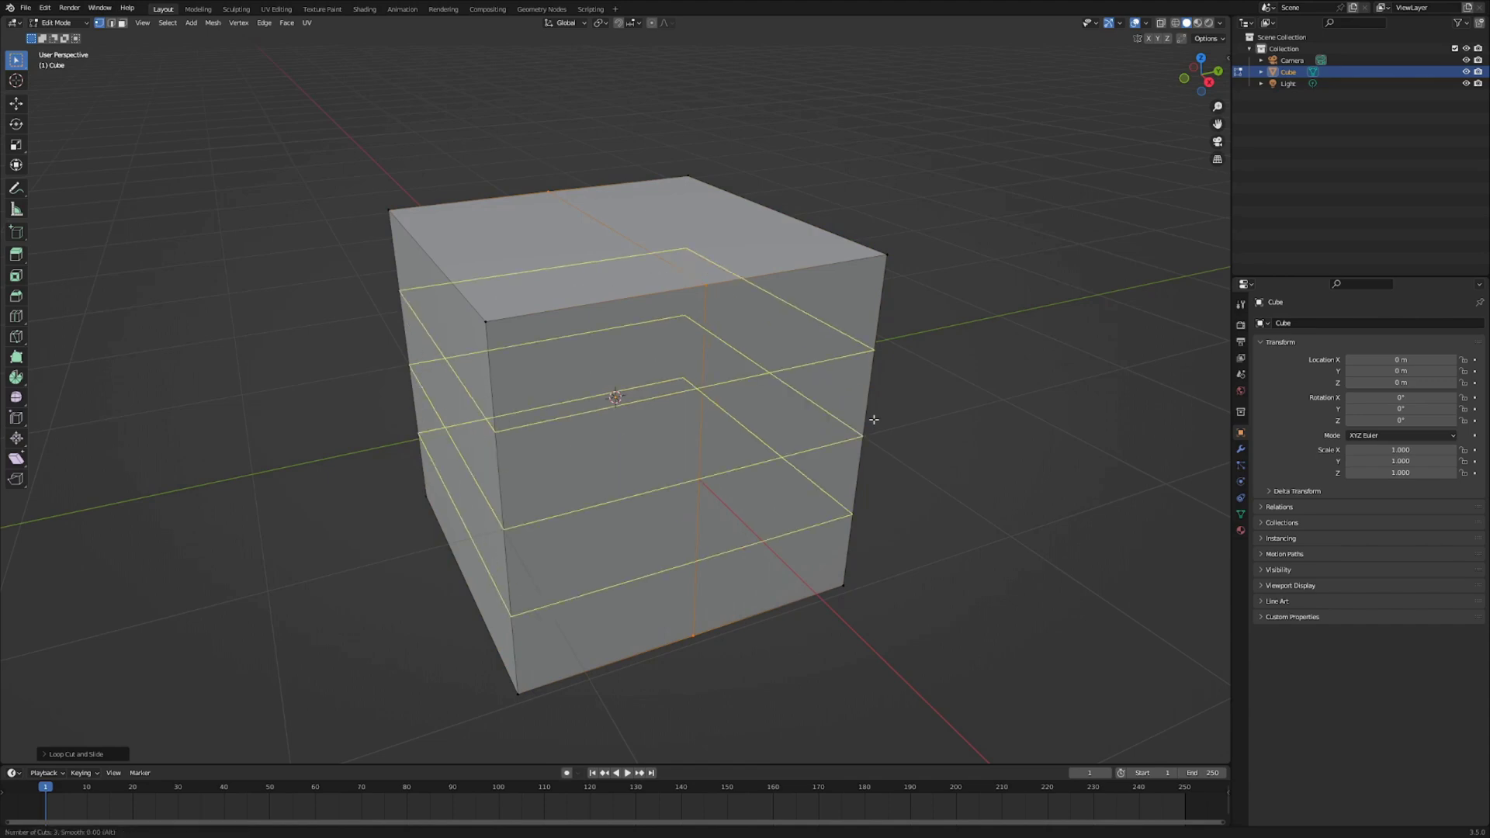
scroll(873, 419, "up", 2)
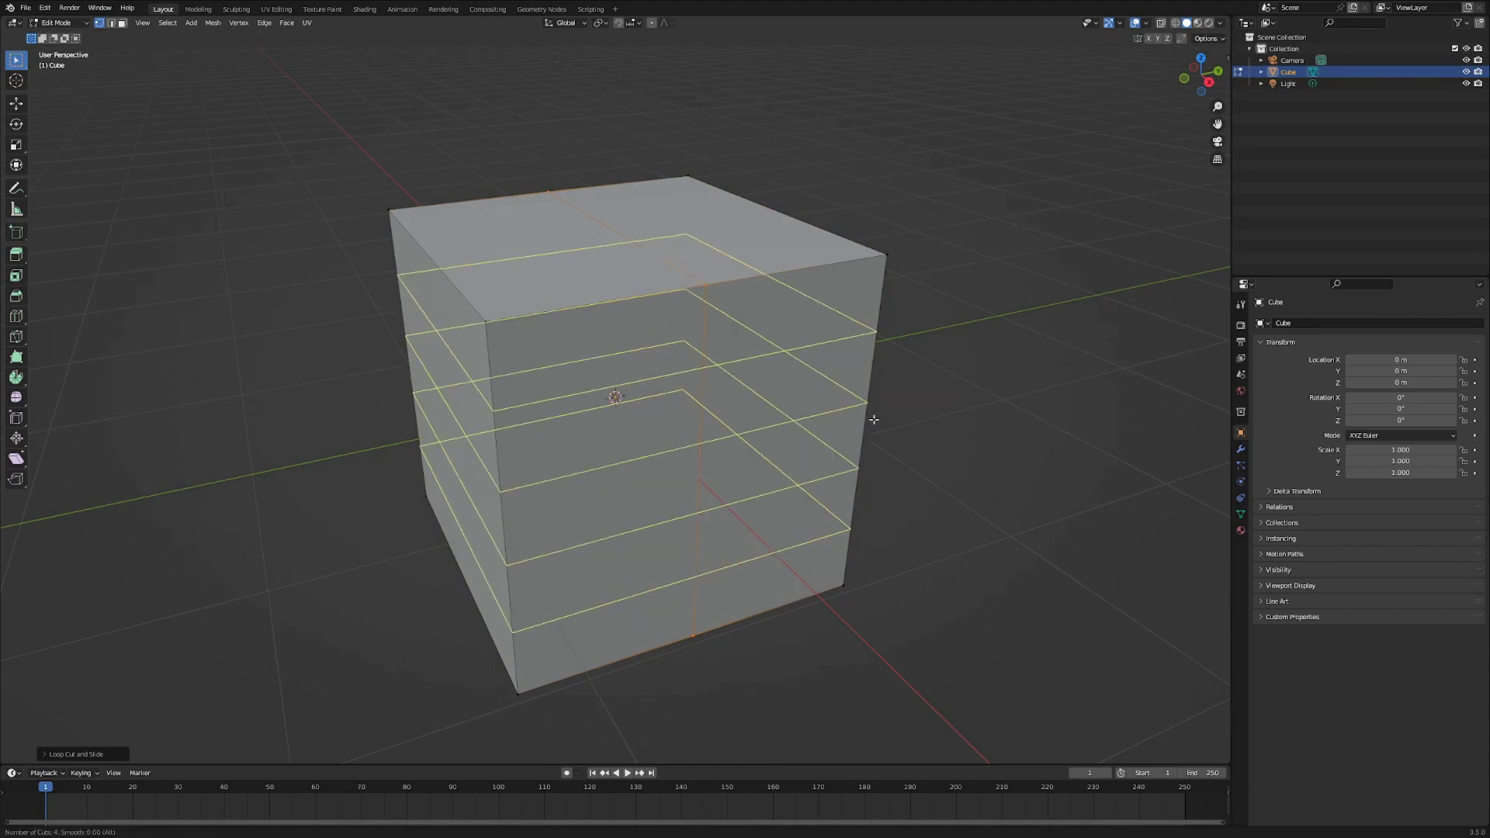
left_click(873, 419)
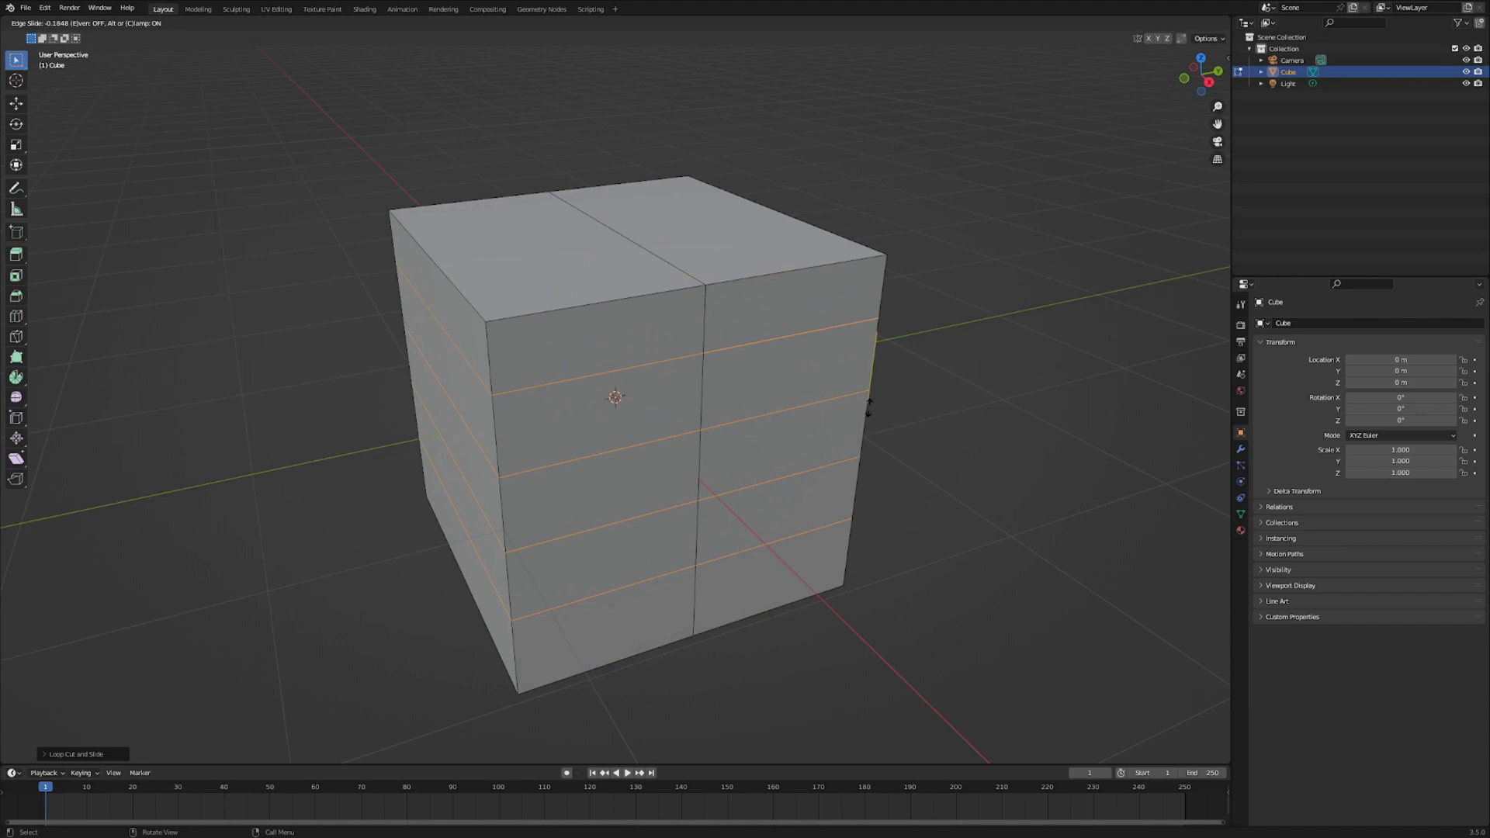
left_click(870, 406)
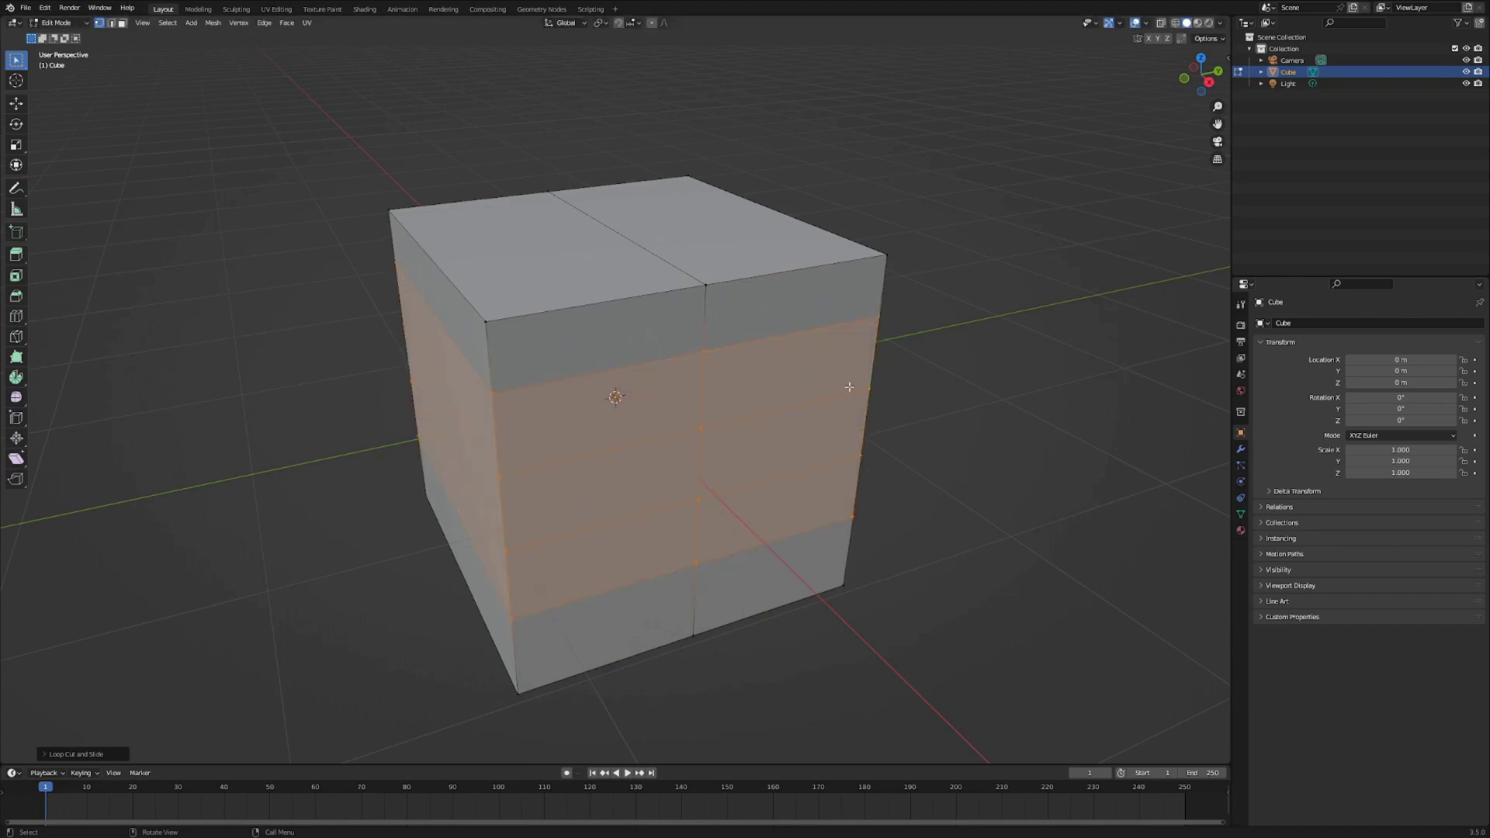
left_click(766, 324)
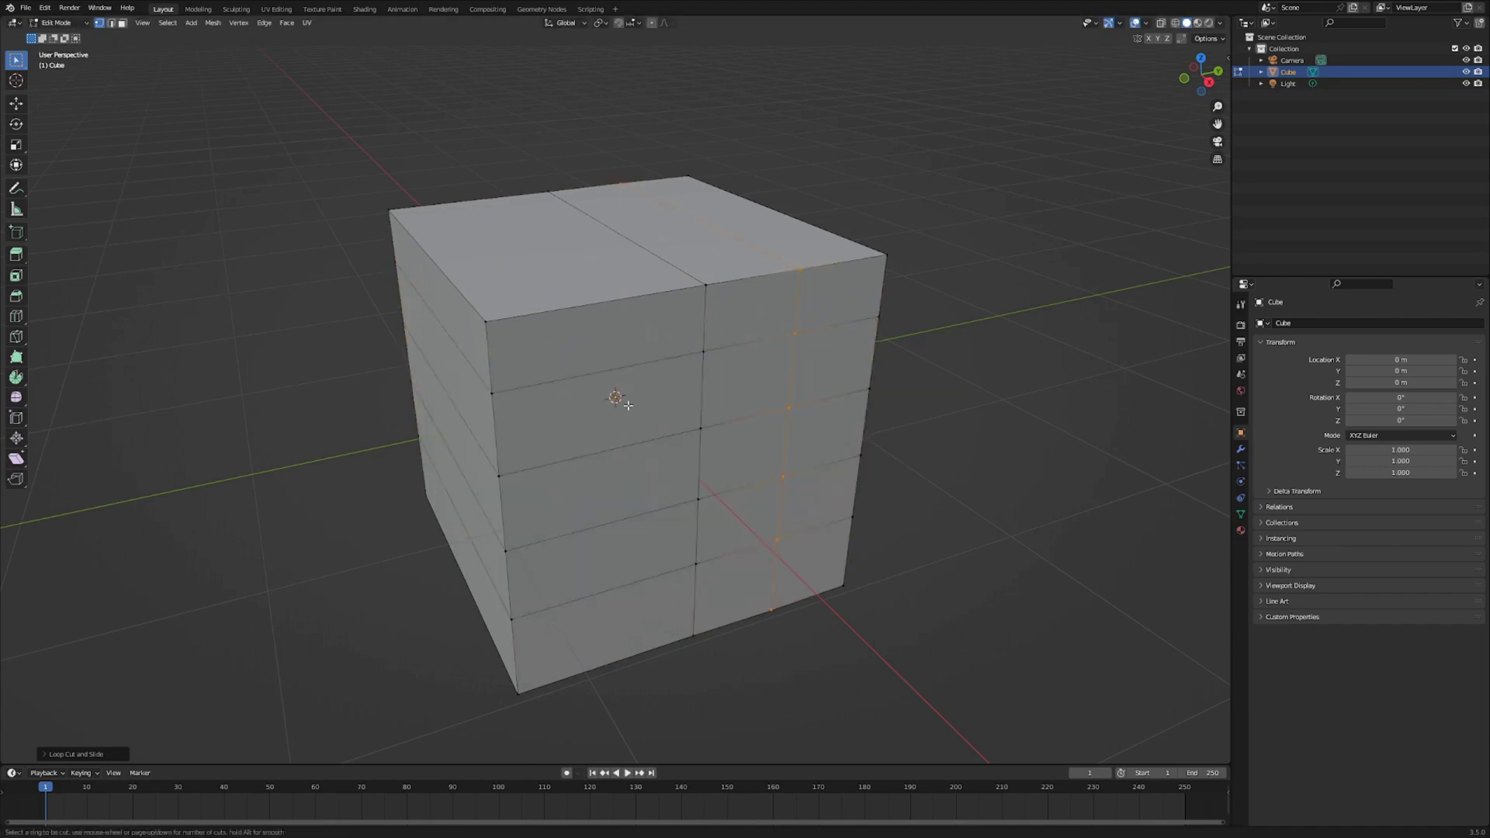
key("ctrl+r")
left_click(620, 361)
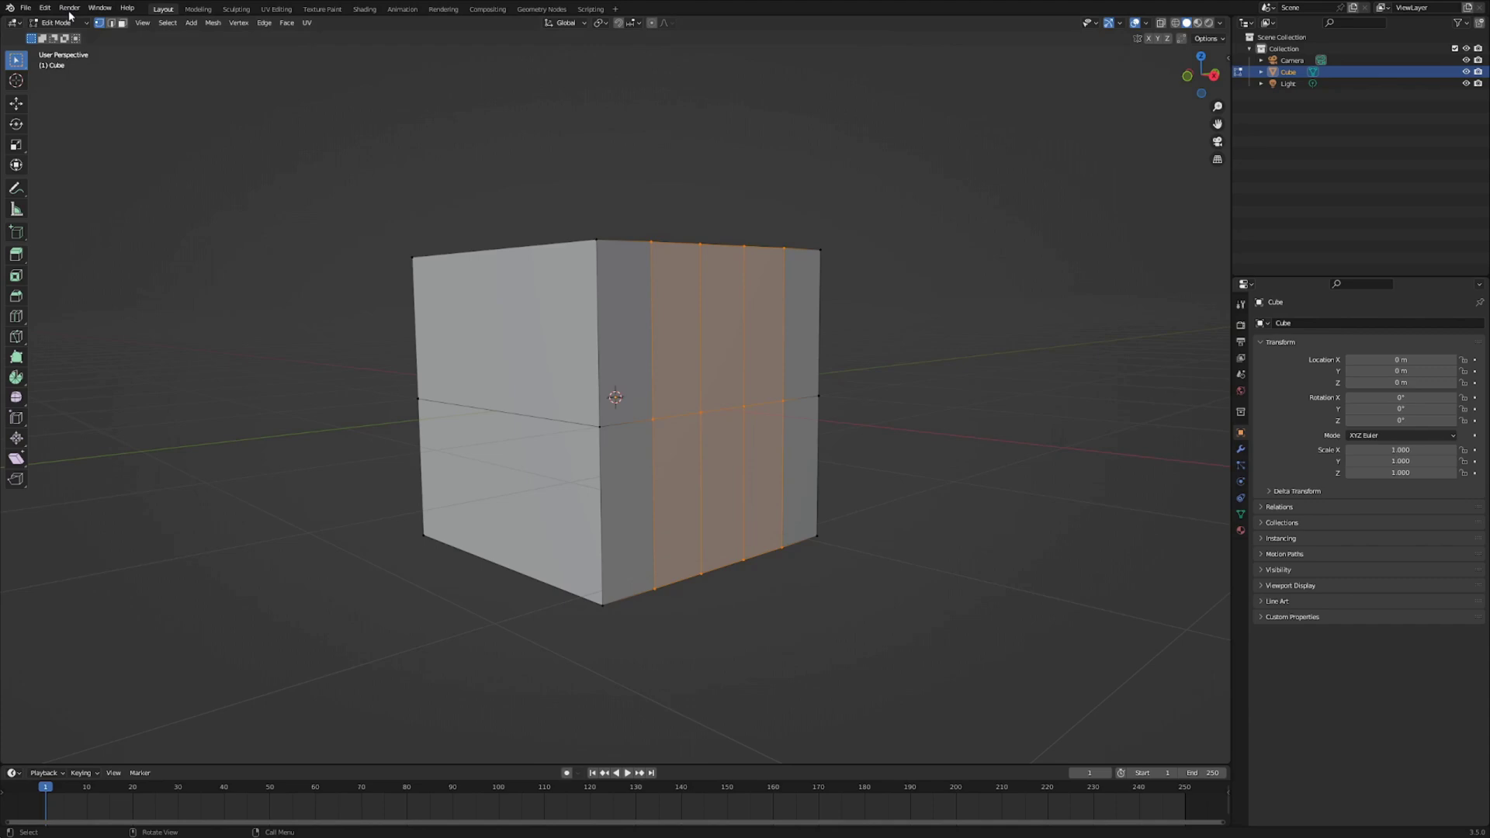
left_click(45, 7)
mouse_move(93, 49)
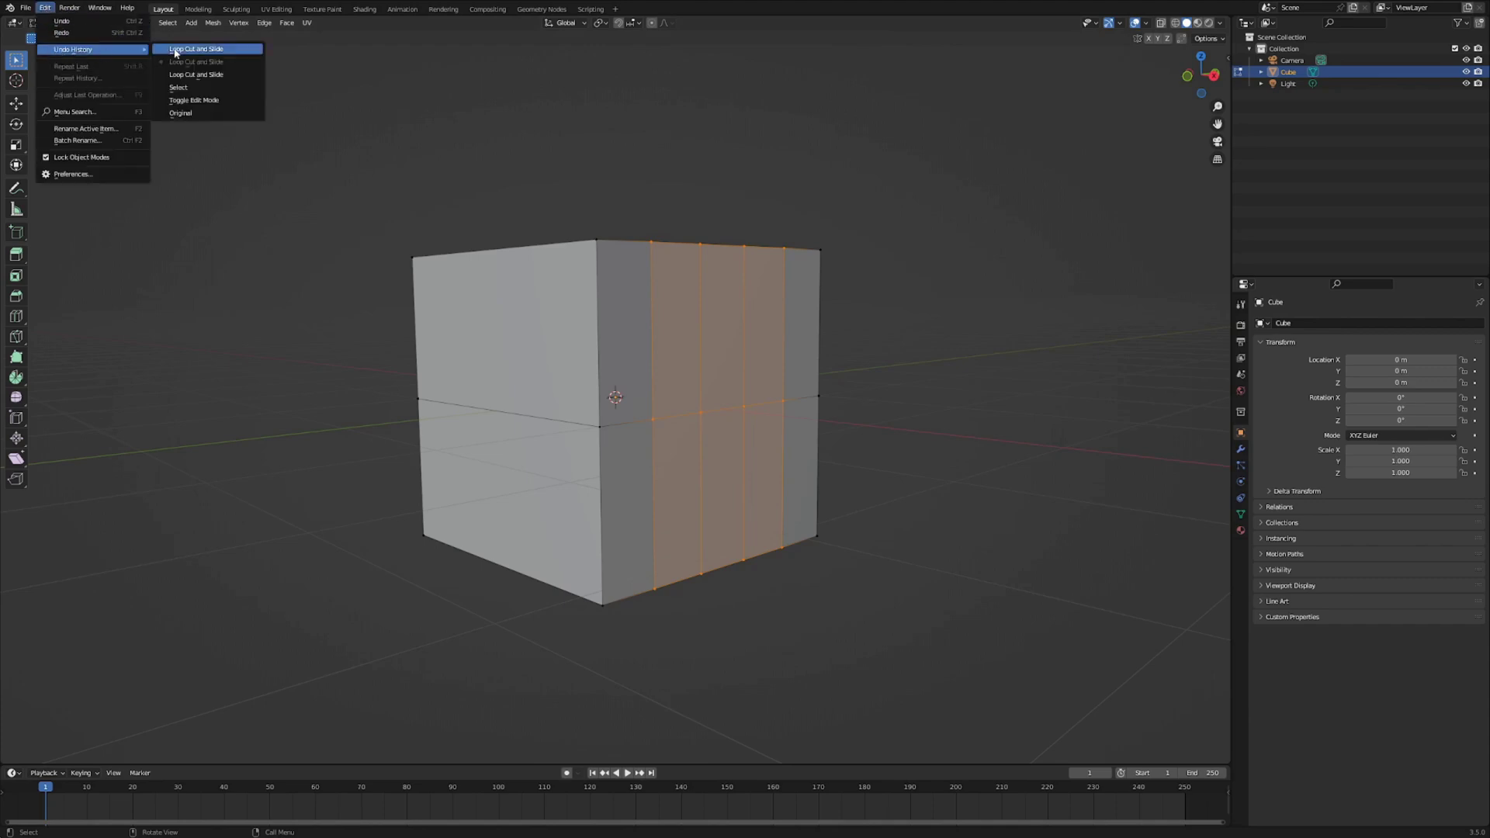
left_click(218, 108)
Bevel the cube's top edge, adding segments to round it
key("alt+a")
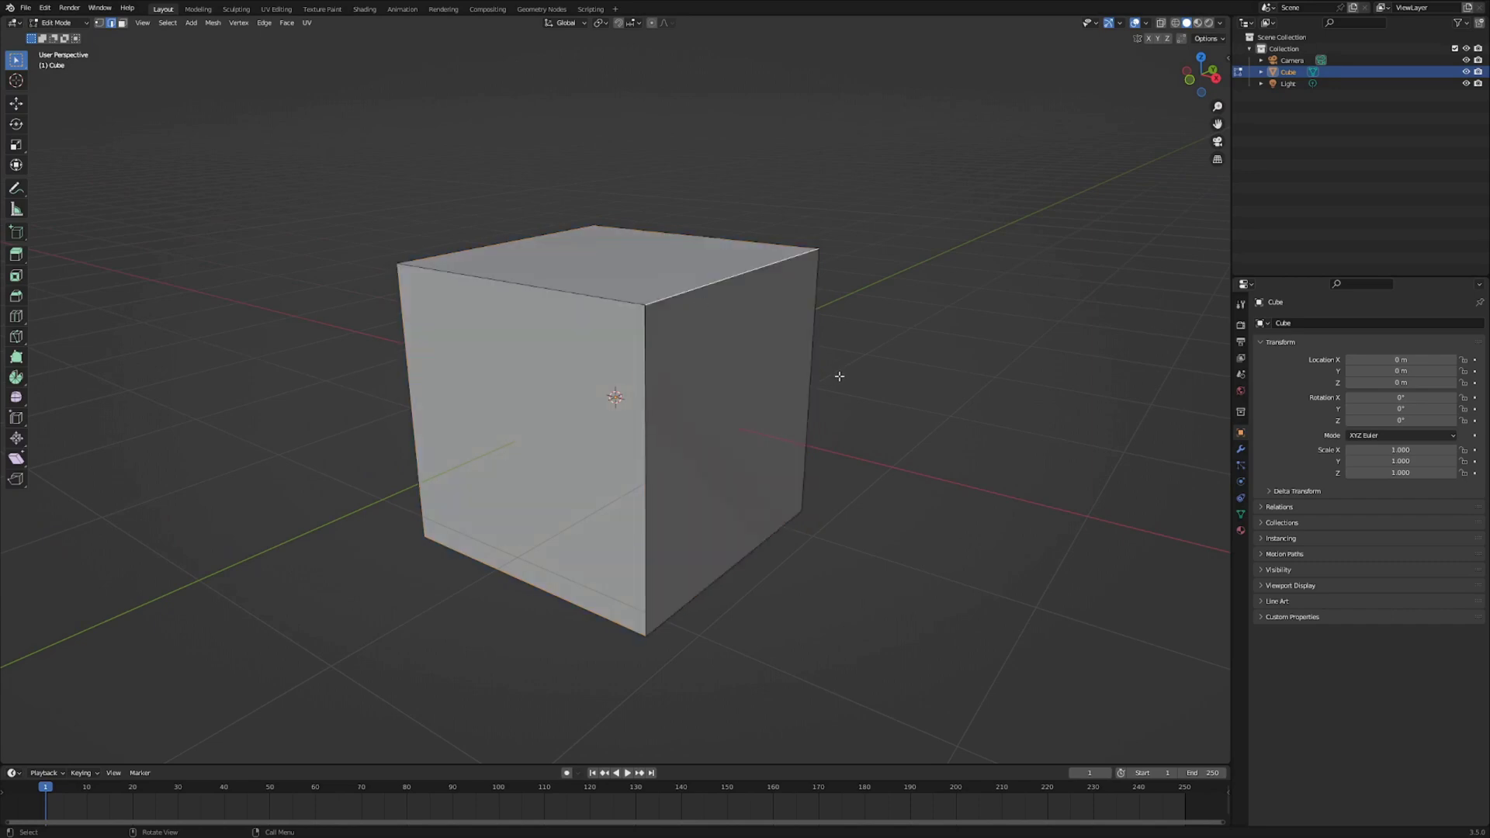
key("ctrl+b")
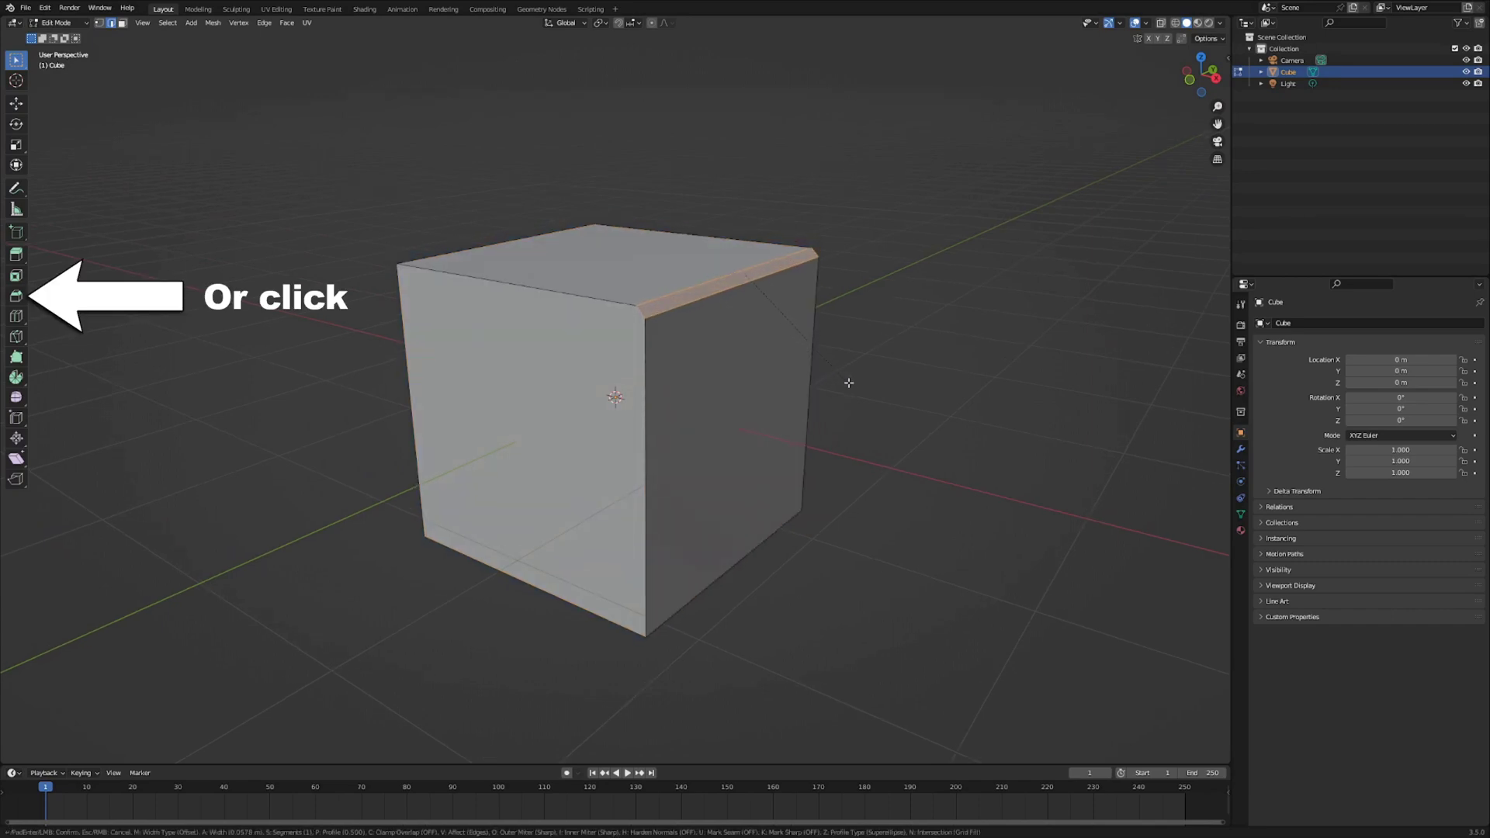
right_click(885, 429)
key("ctrl+b")
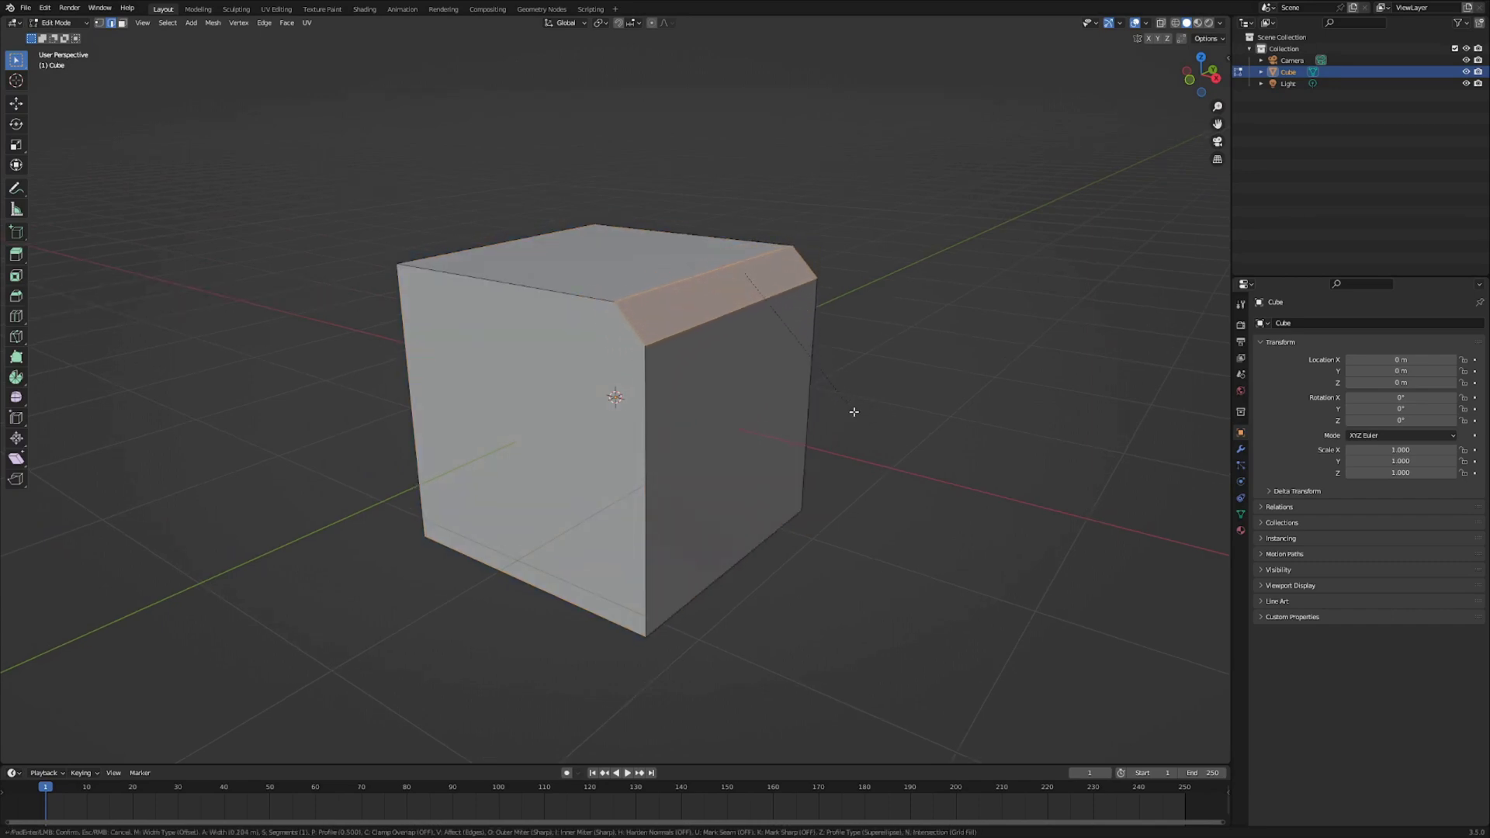
scroll(868, 429, "up", 2)
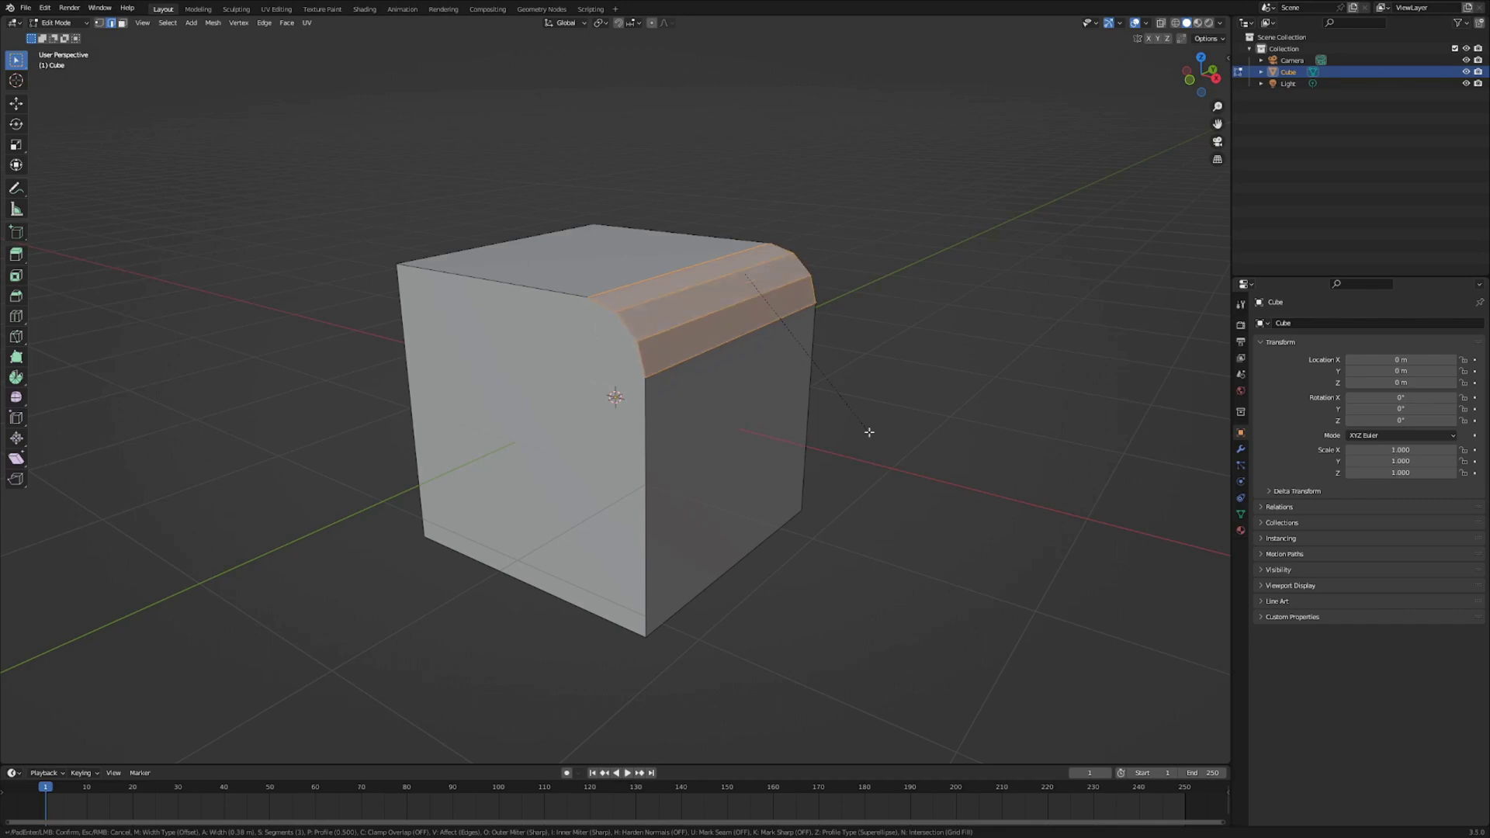
scroll(869, 432, "up", 2)
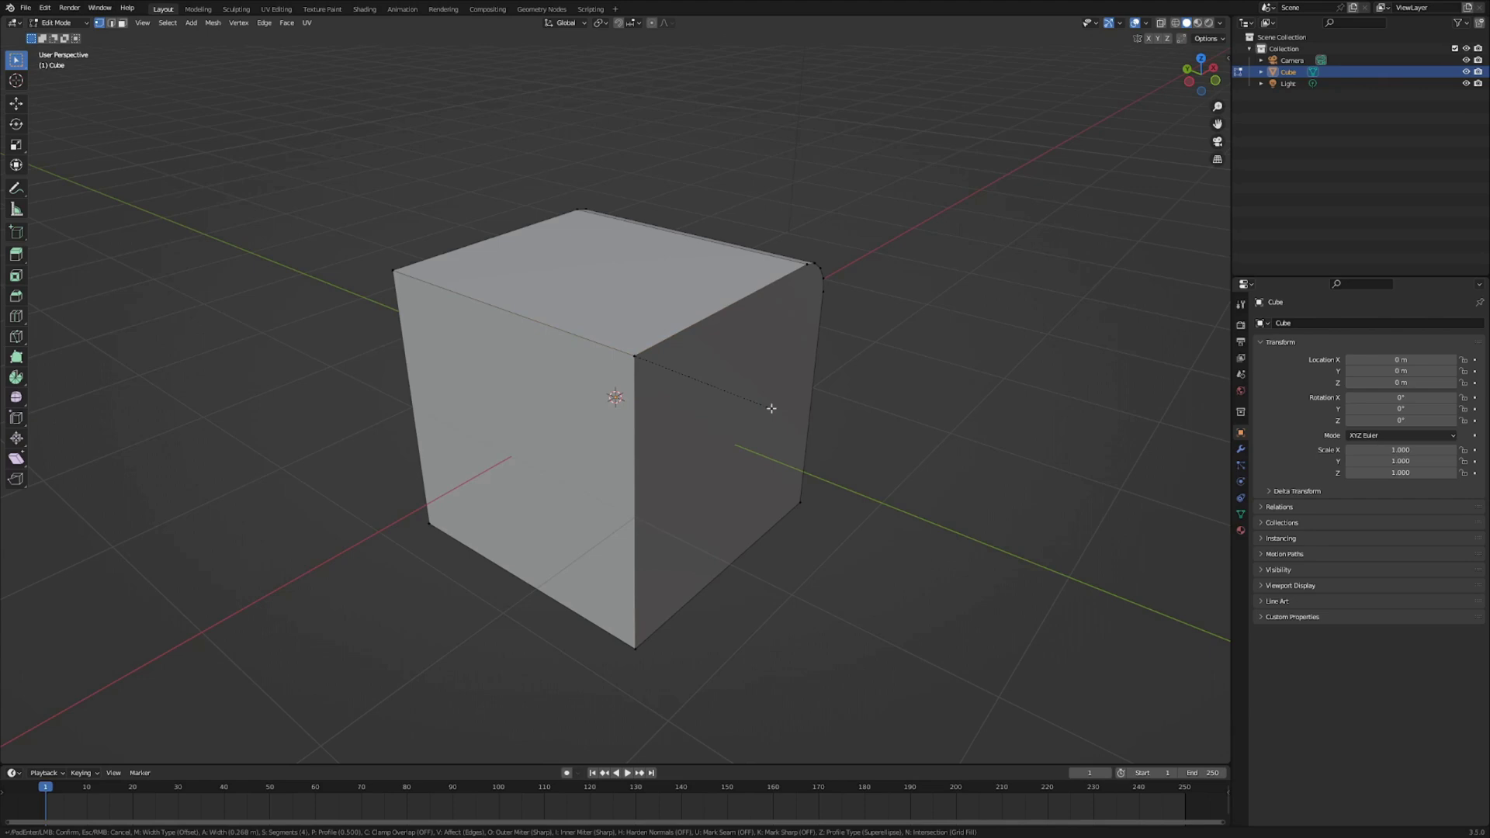
Switch to a vertex bevel to round a corner, adjusting its segment count
key("v")
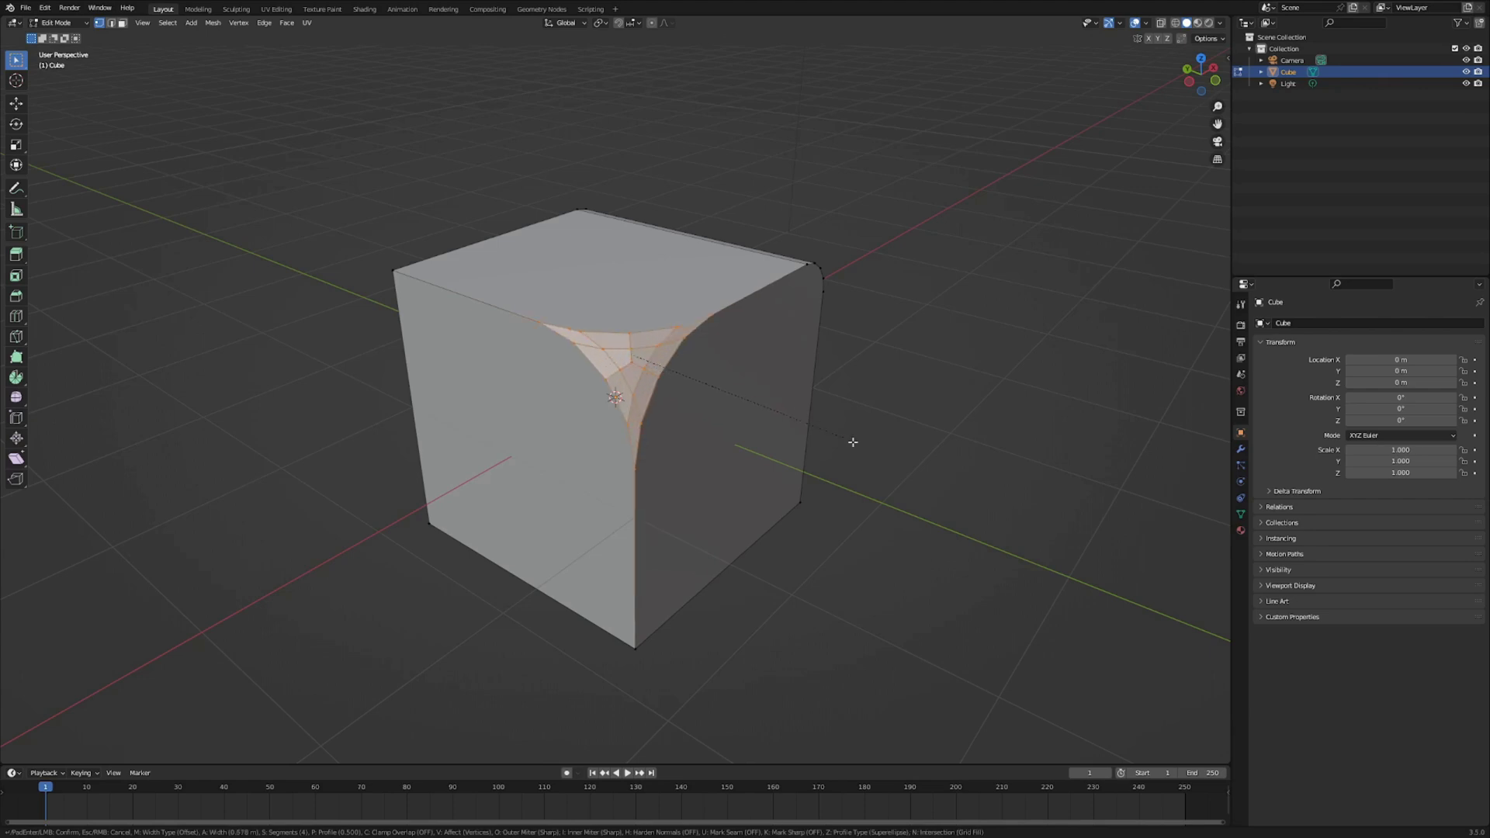
scroll(906, 463, "up", 2)
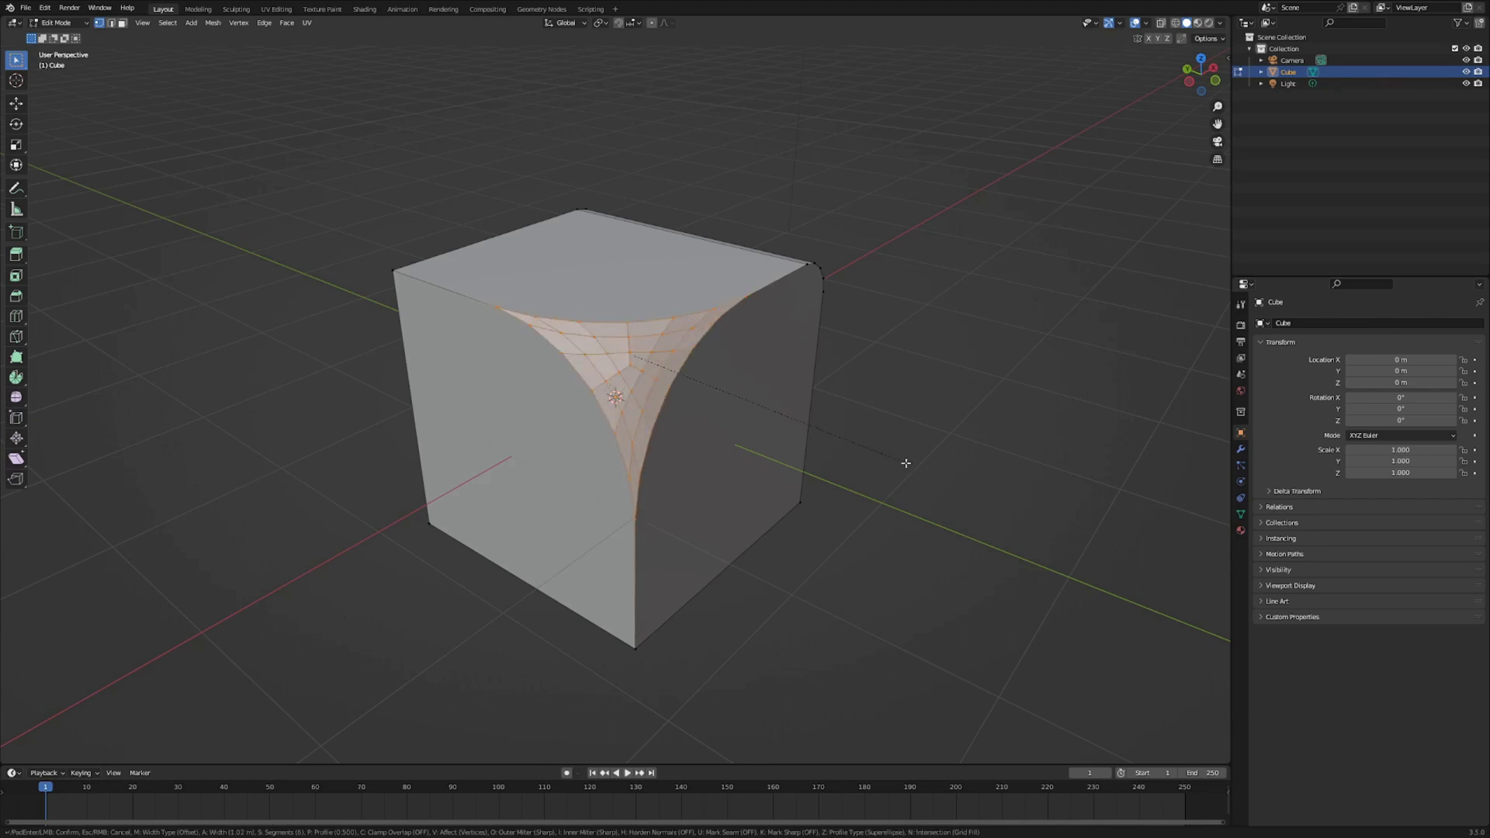
scroll(906, 463, "down", 3)
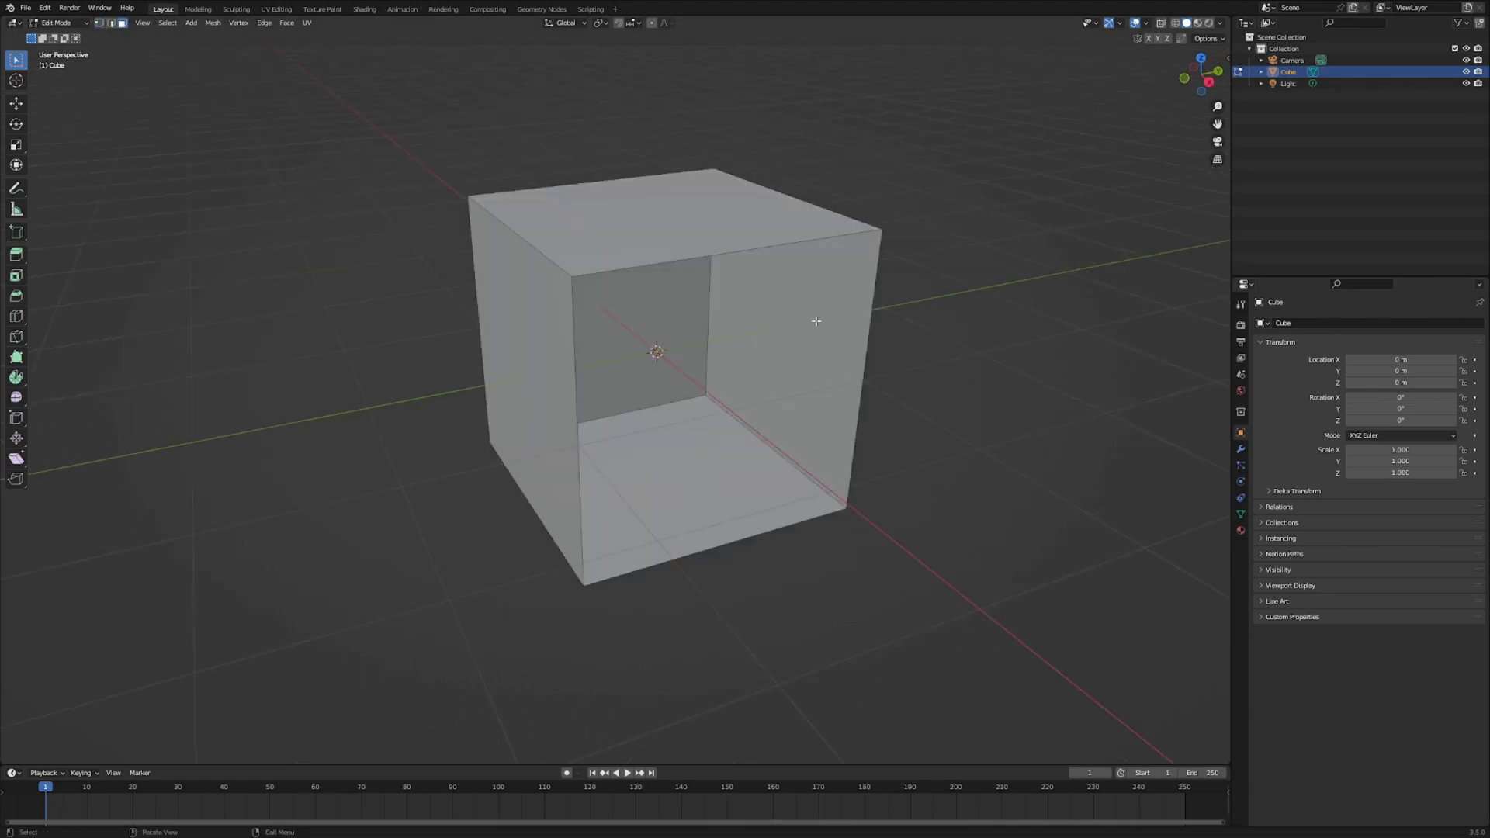
Select the edge loops around the corner notch and fill them with a face
left_click(699, 259)
key("alt+a")
key("2")
left_click(667, 525, "alt")
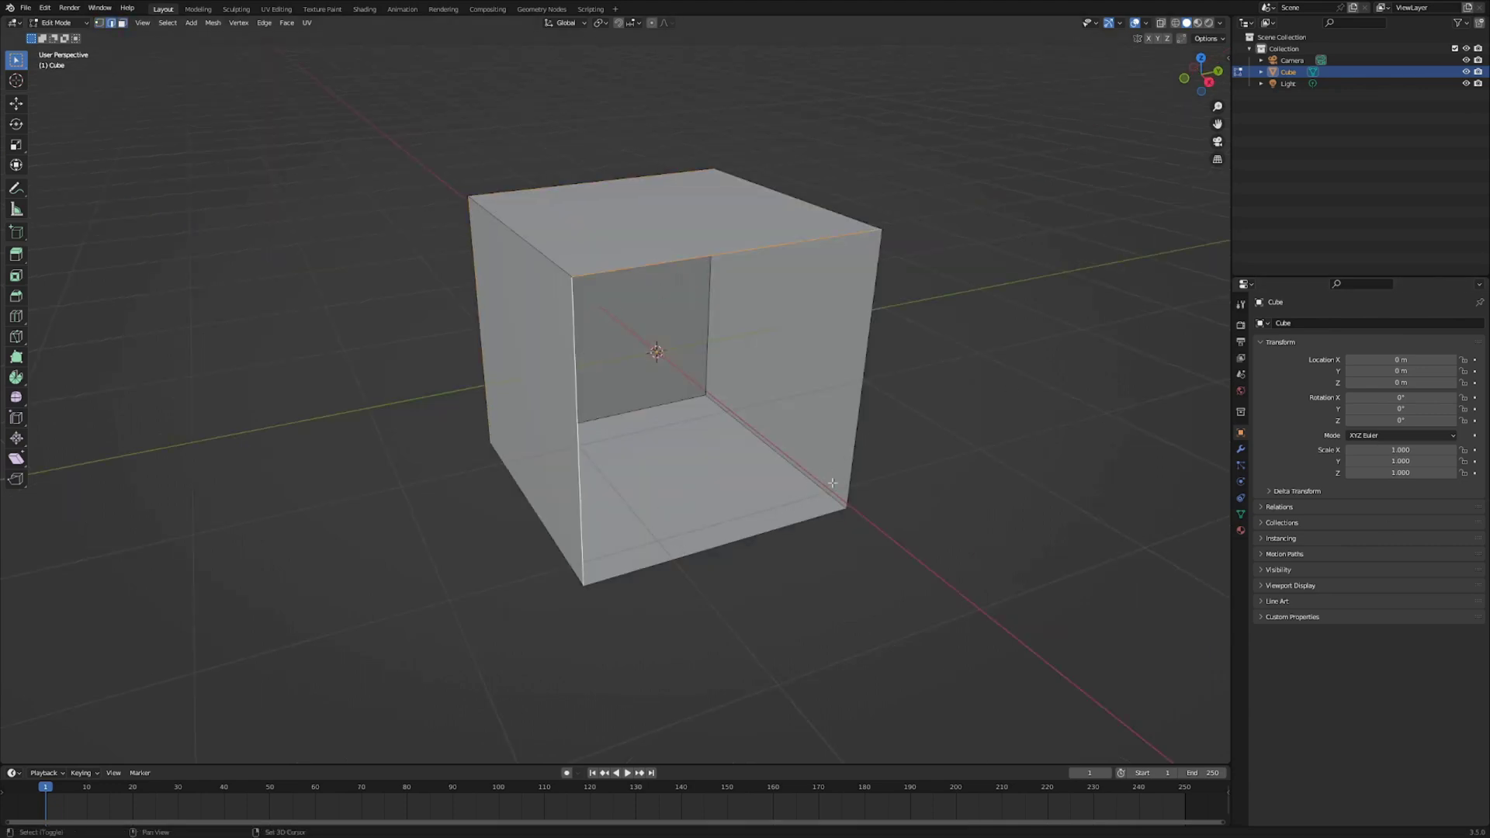
left_click(832, 482, "alt+shift")
key("f")
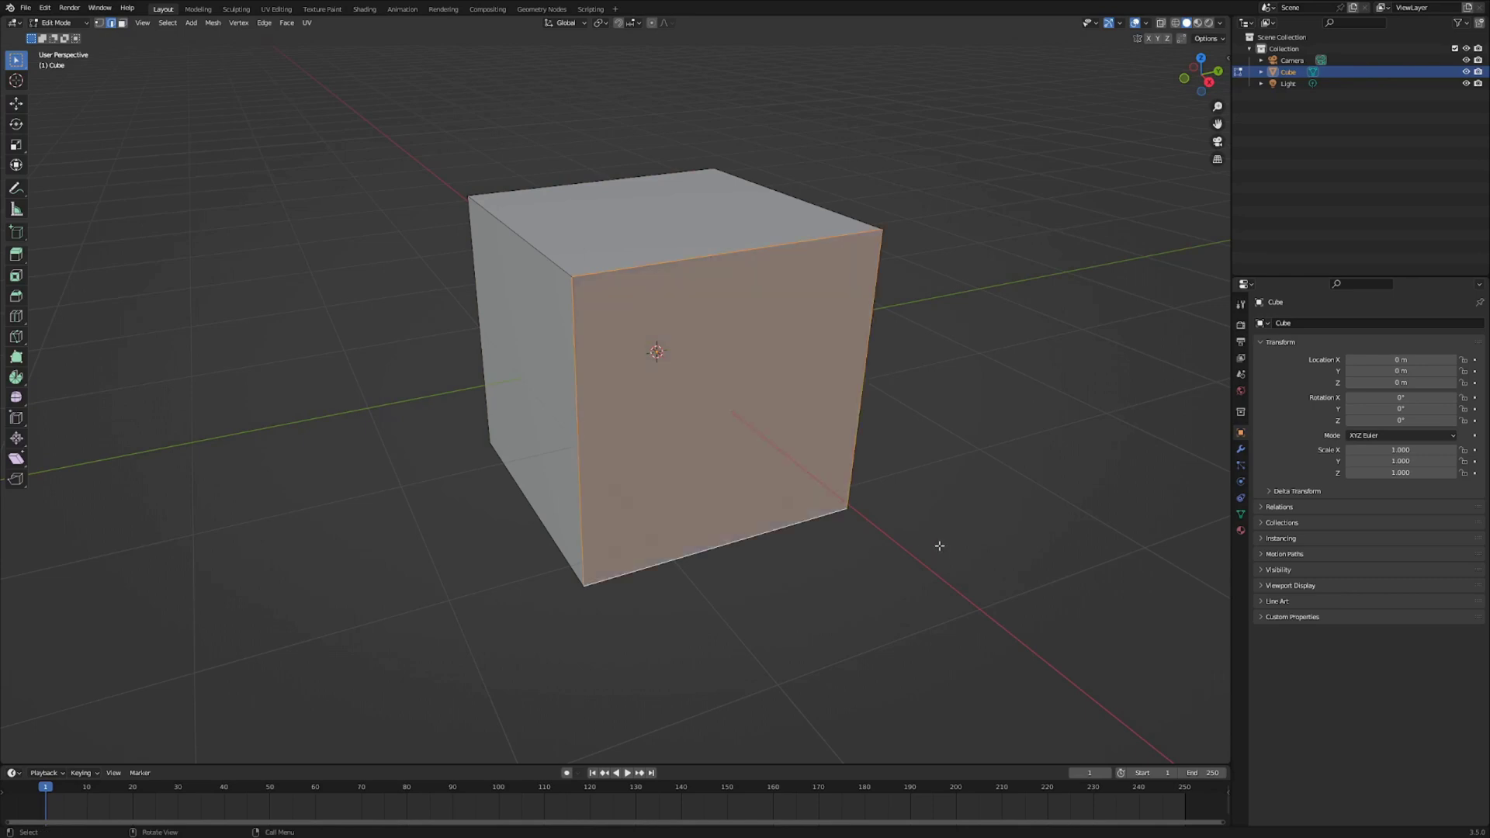
Undo the filled face and switch to vertex selection
mouse_move(819, 511)
middle_mouse_down()
mouse_move(848, 498)
mouse_move(821, 501)
middle_mouse_up()
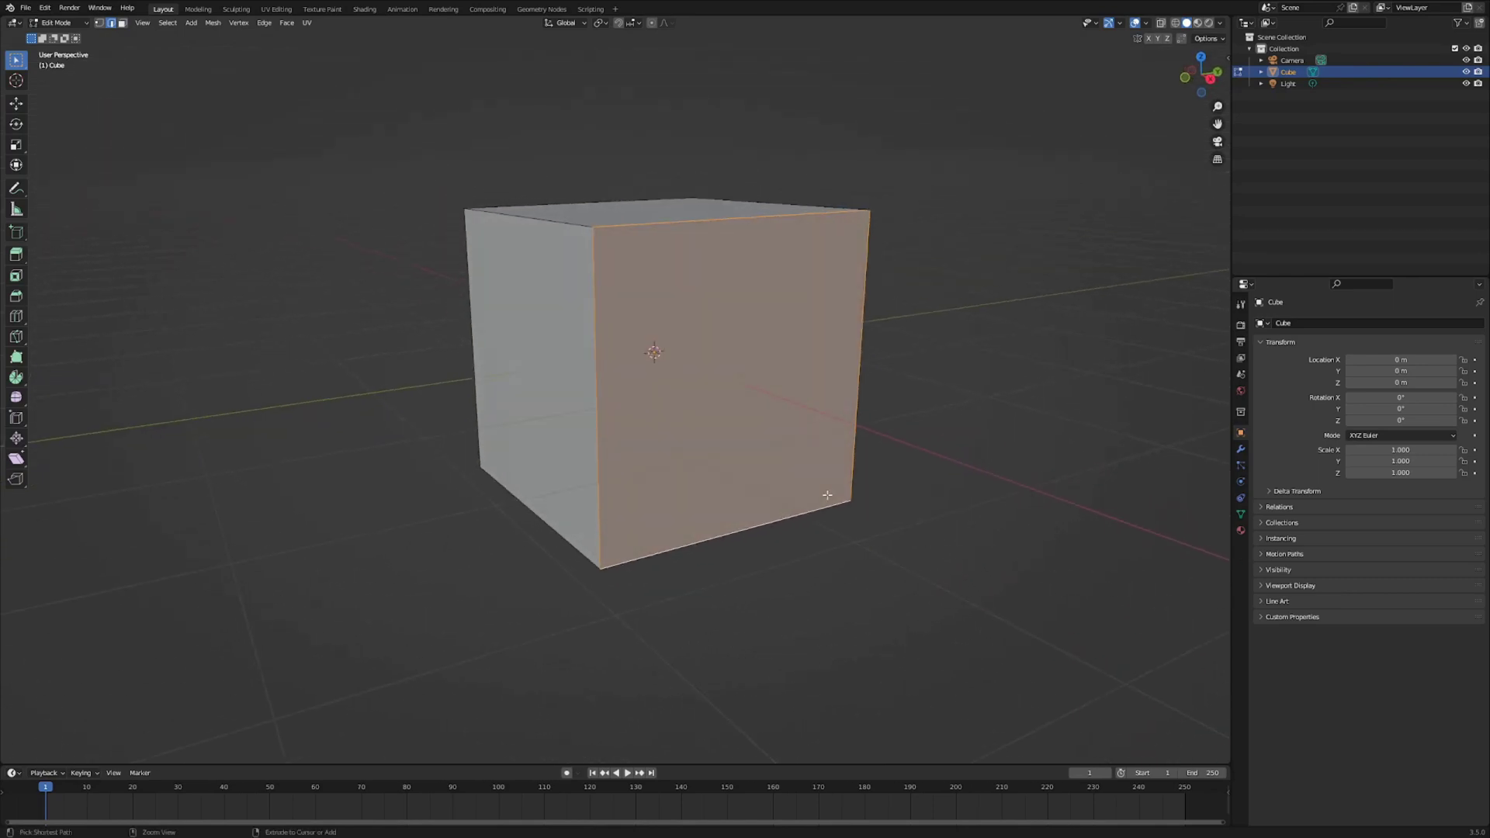
key("ctrl+z")
key("1")
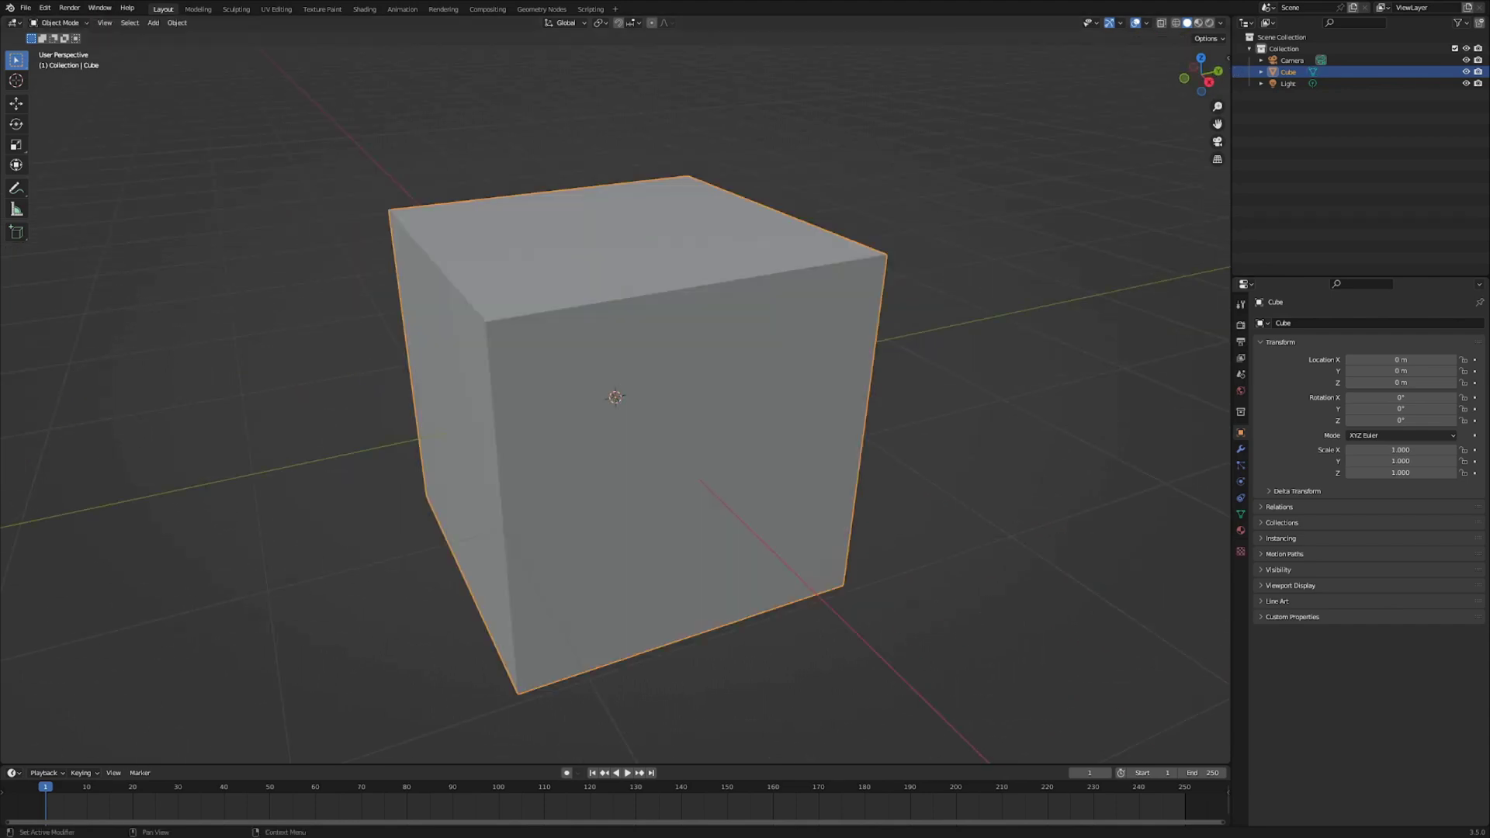
In face select mode, inset the cube's top face, then undo the inset
middle_click_drag(642, 472, 654, 442)
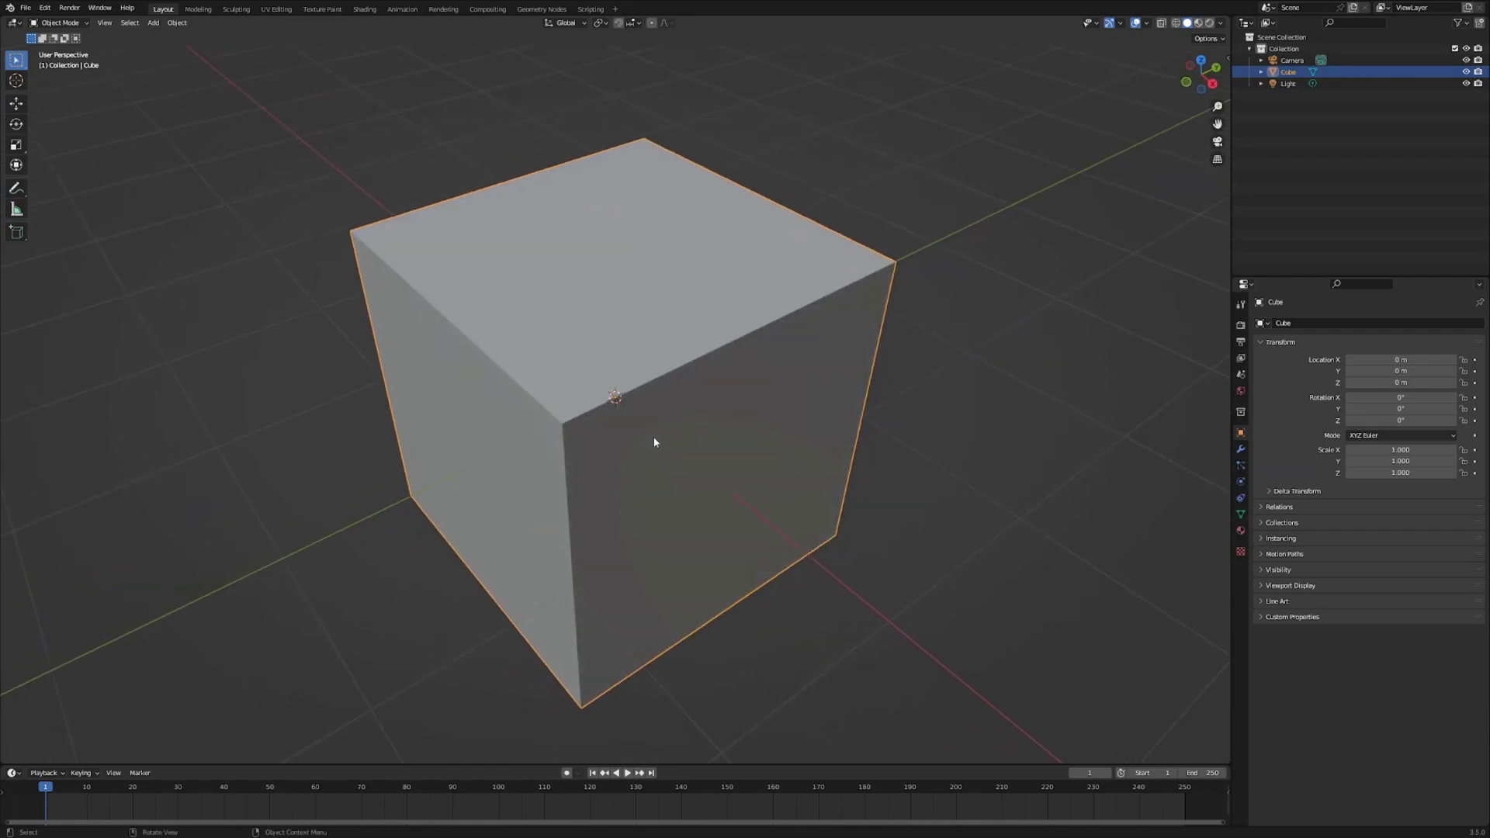
key("Tab")
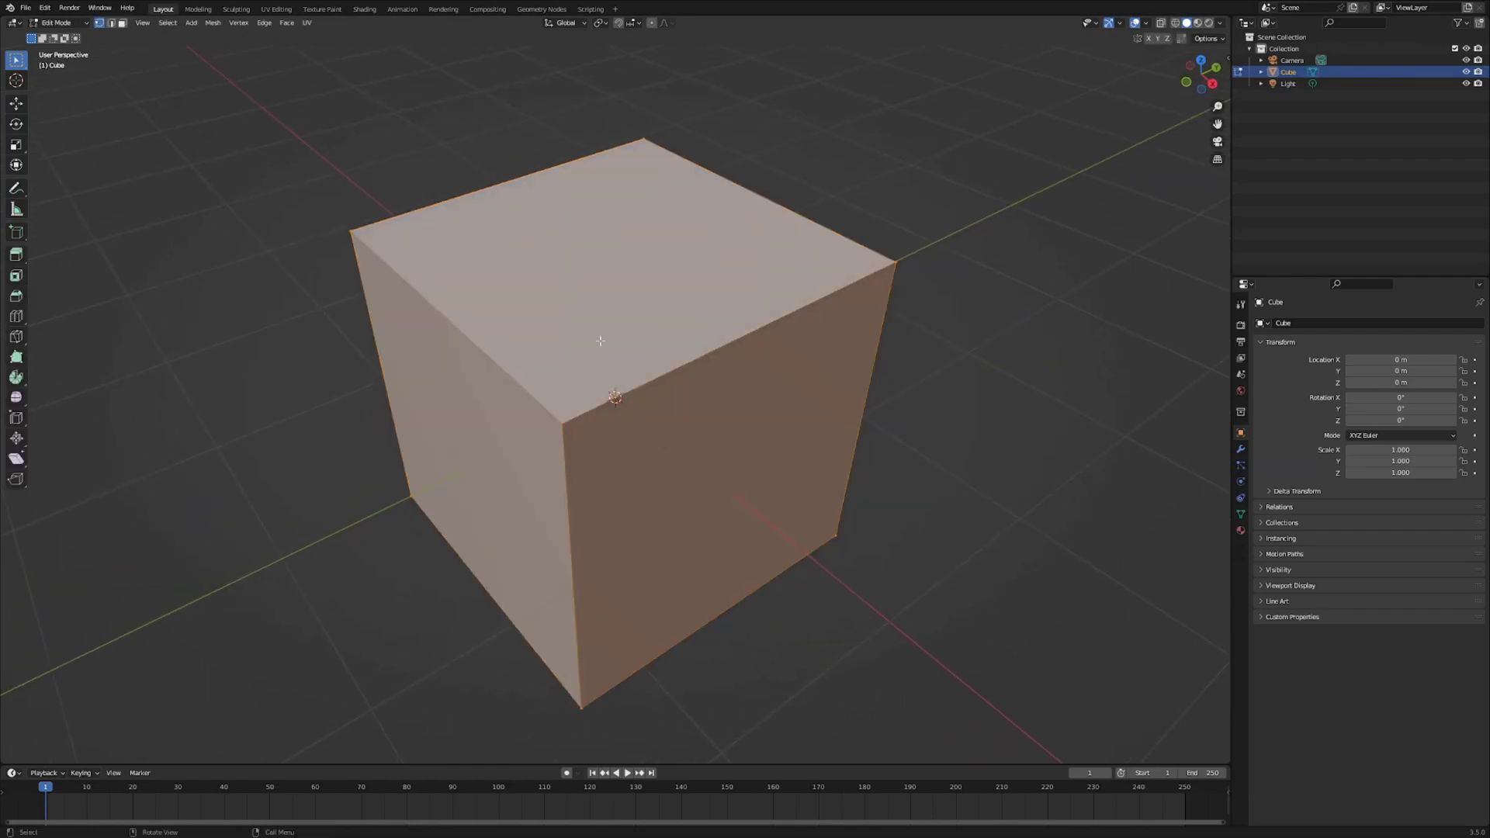
key("3")
key("i")
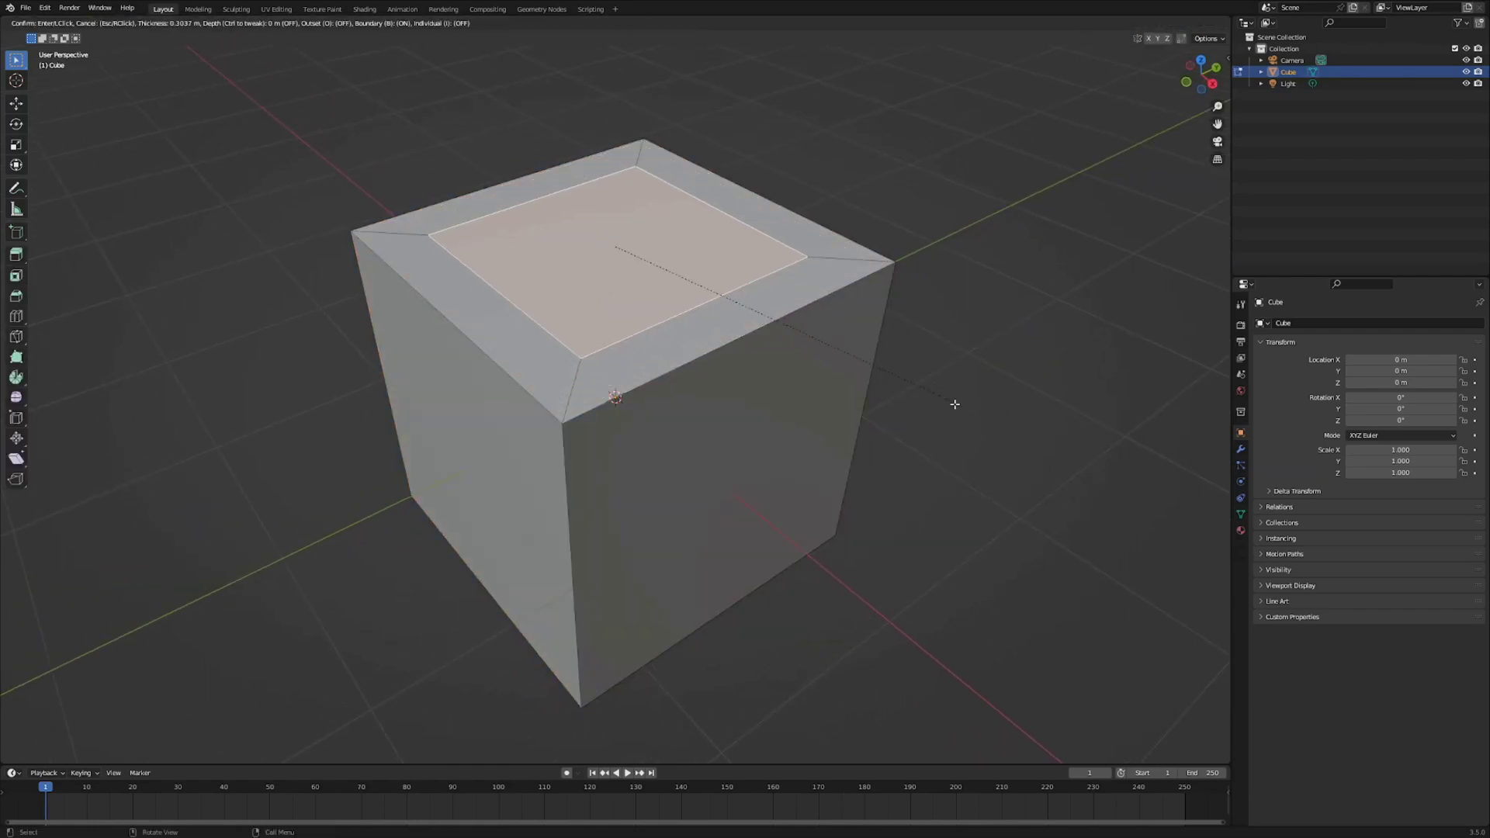
left_click(910, 419)
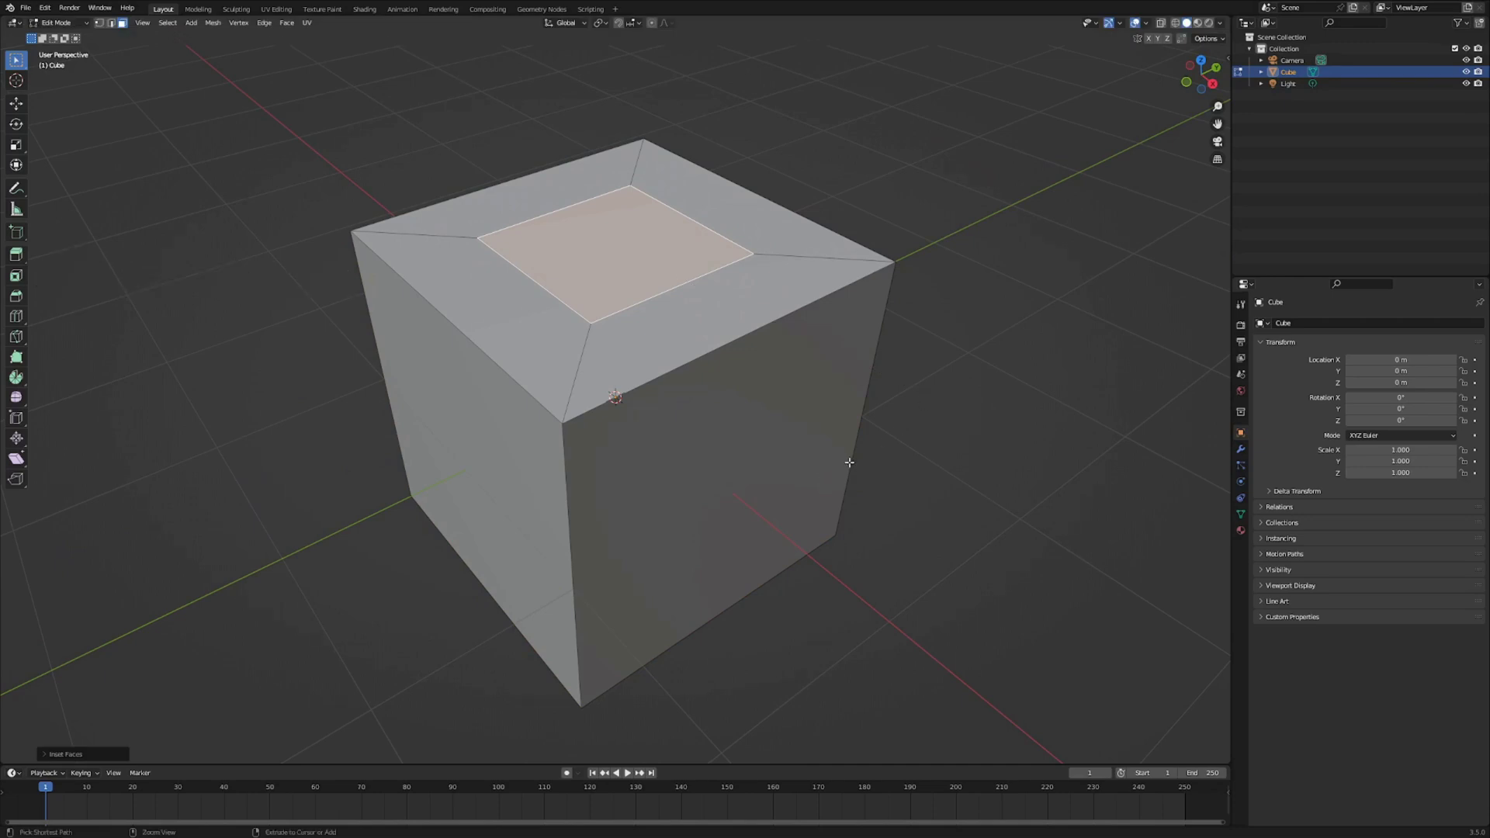
key("ctrl+z")
Delete the front-right face and inset the remaining faces with Boundary off
key("a")
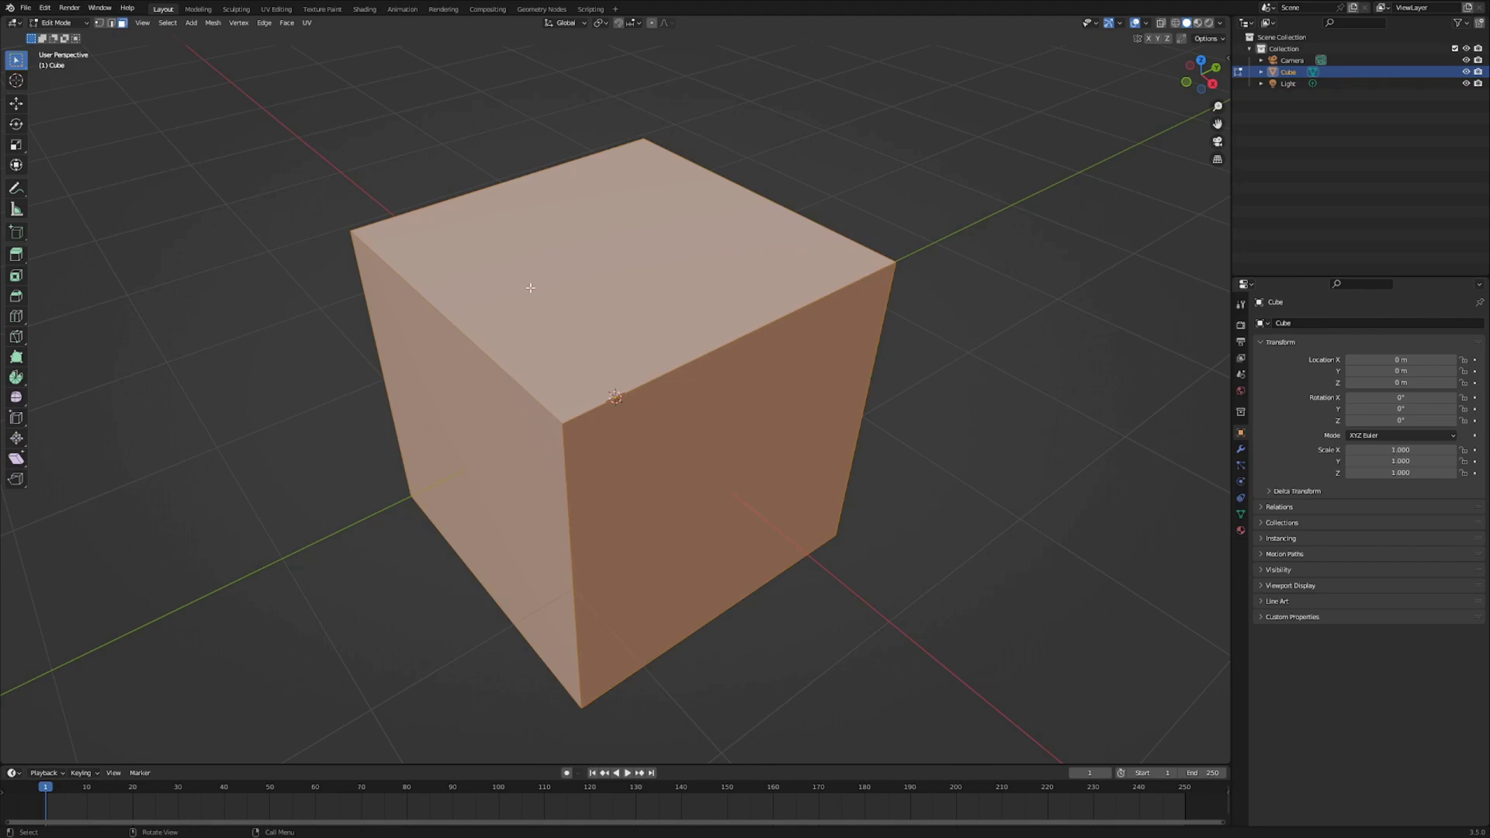
left_click(525, 282)
left_click(671, 462, "shift")
key("x")
left_click(1071, 393)
key("i")
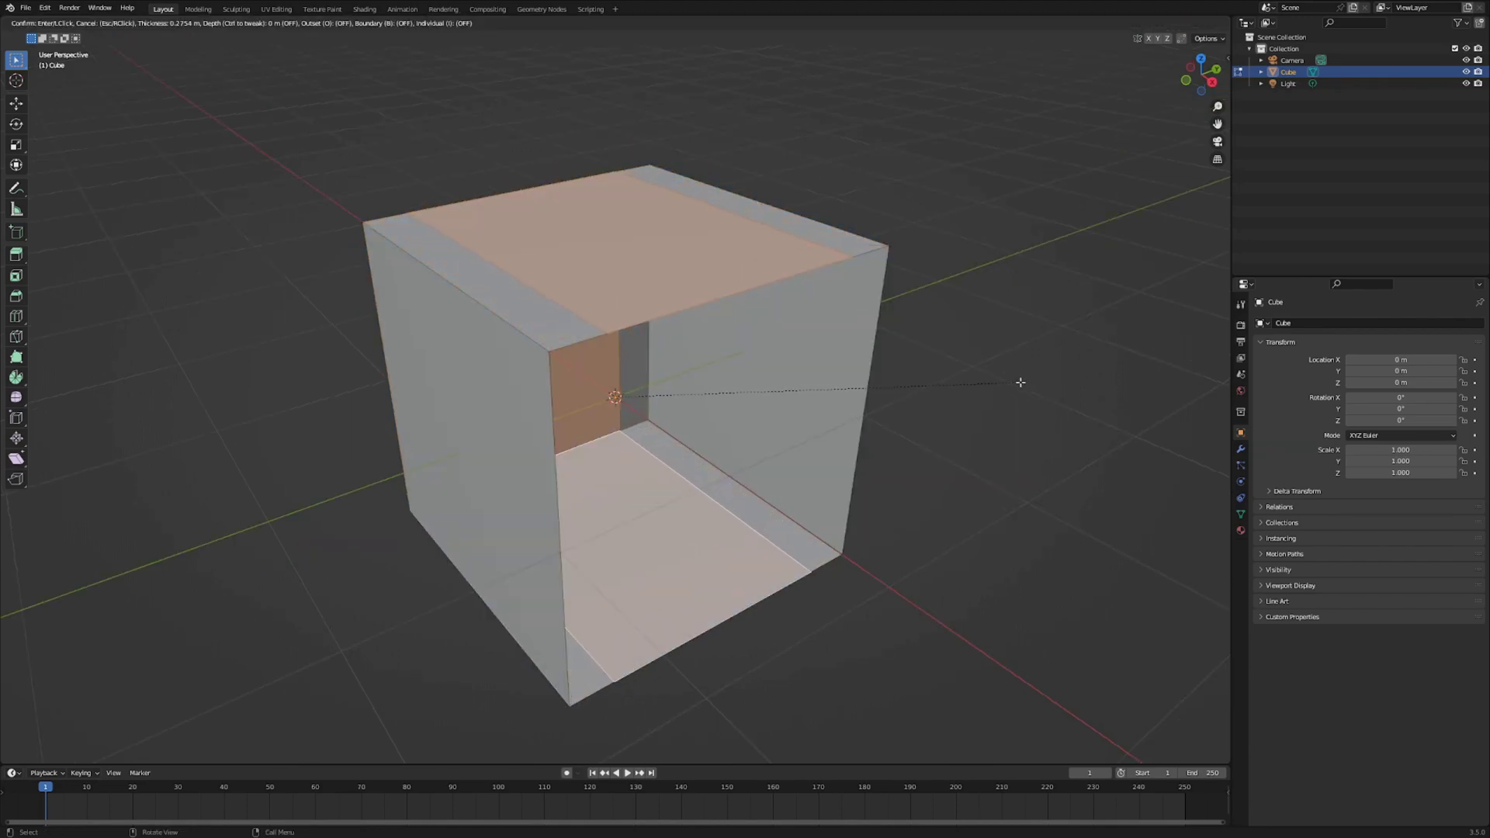
key("b")
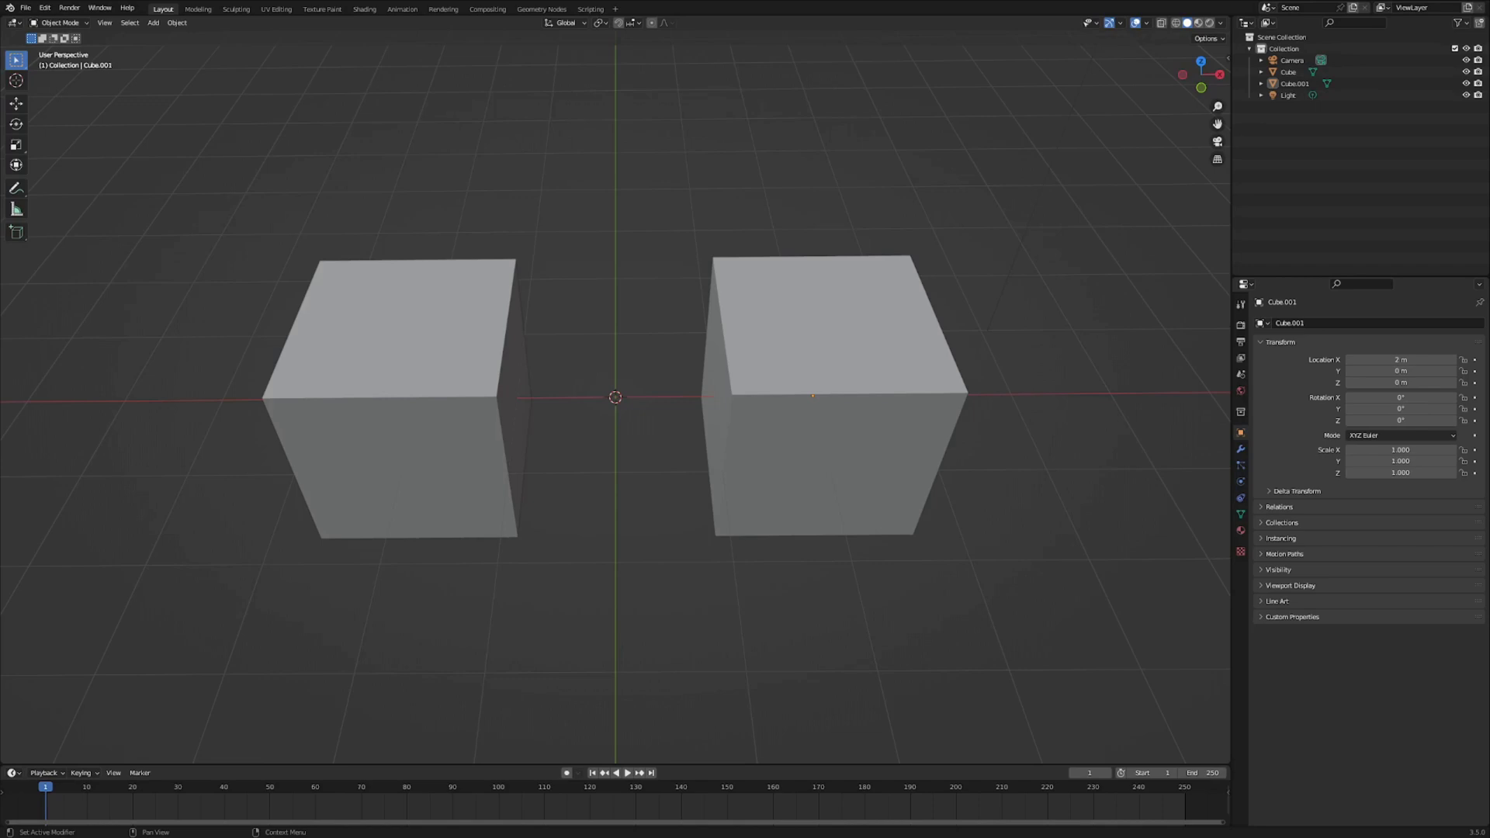
Delete both the left and right cubes
left_click(443, 424)
key("x")
left_click(442, 423)
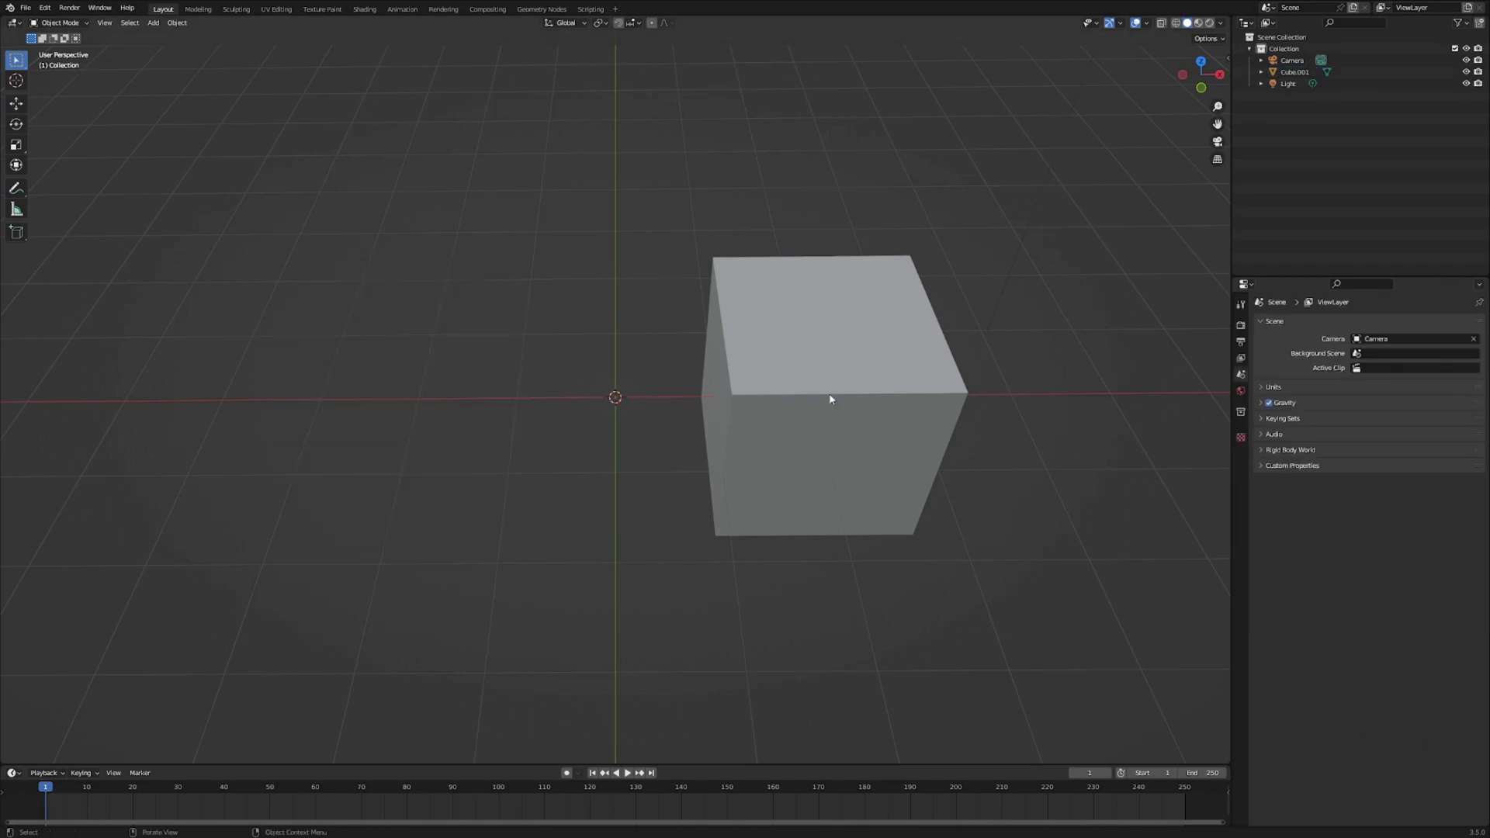
left_click(854, 396)
key("x")
left_click(855, 397)
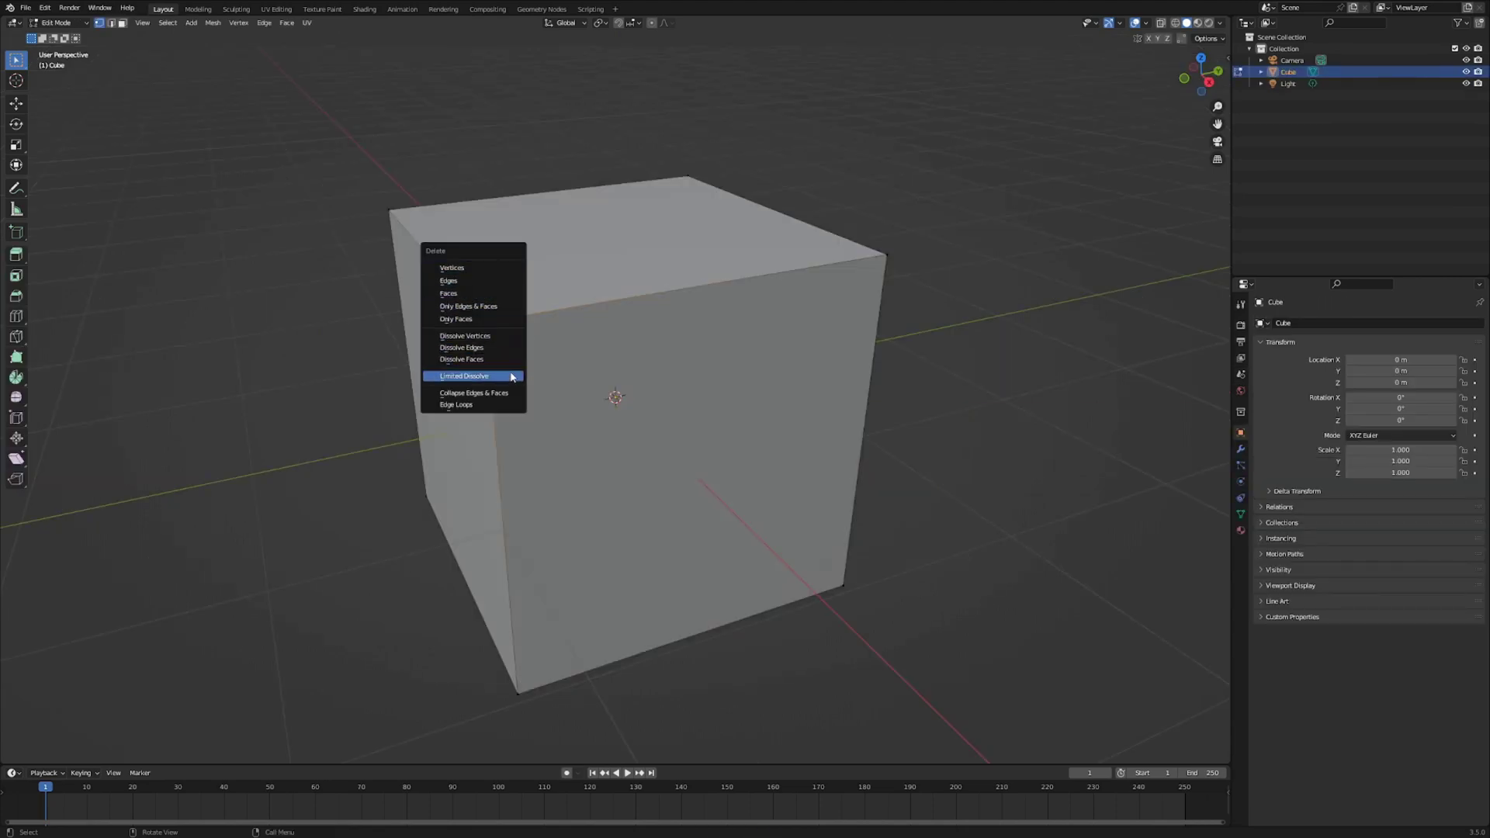
Delete a corner vertex and join two back-face corners with a diagonal edge
left_click(510, 267)
middle_click_drag(517, 329, 555, 361)
left_click(356, 372)
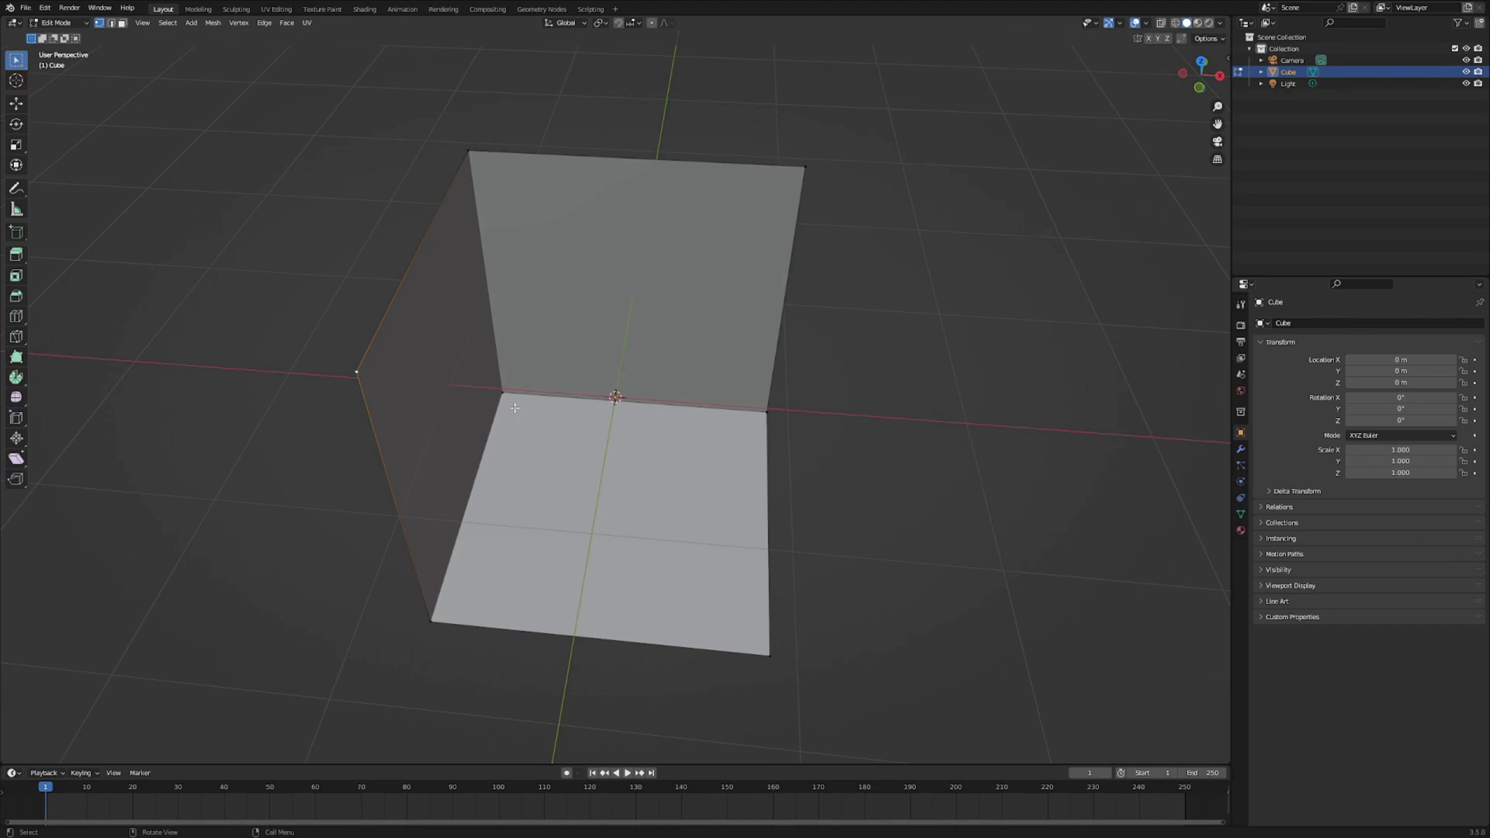
middle_click_drag(503, 391, 594, 387)
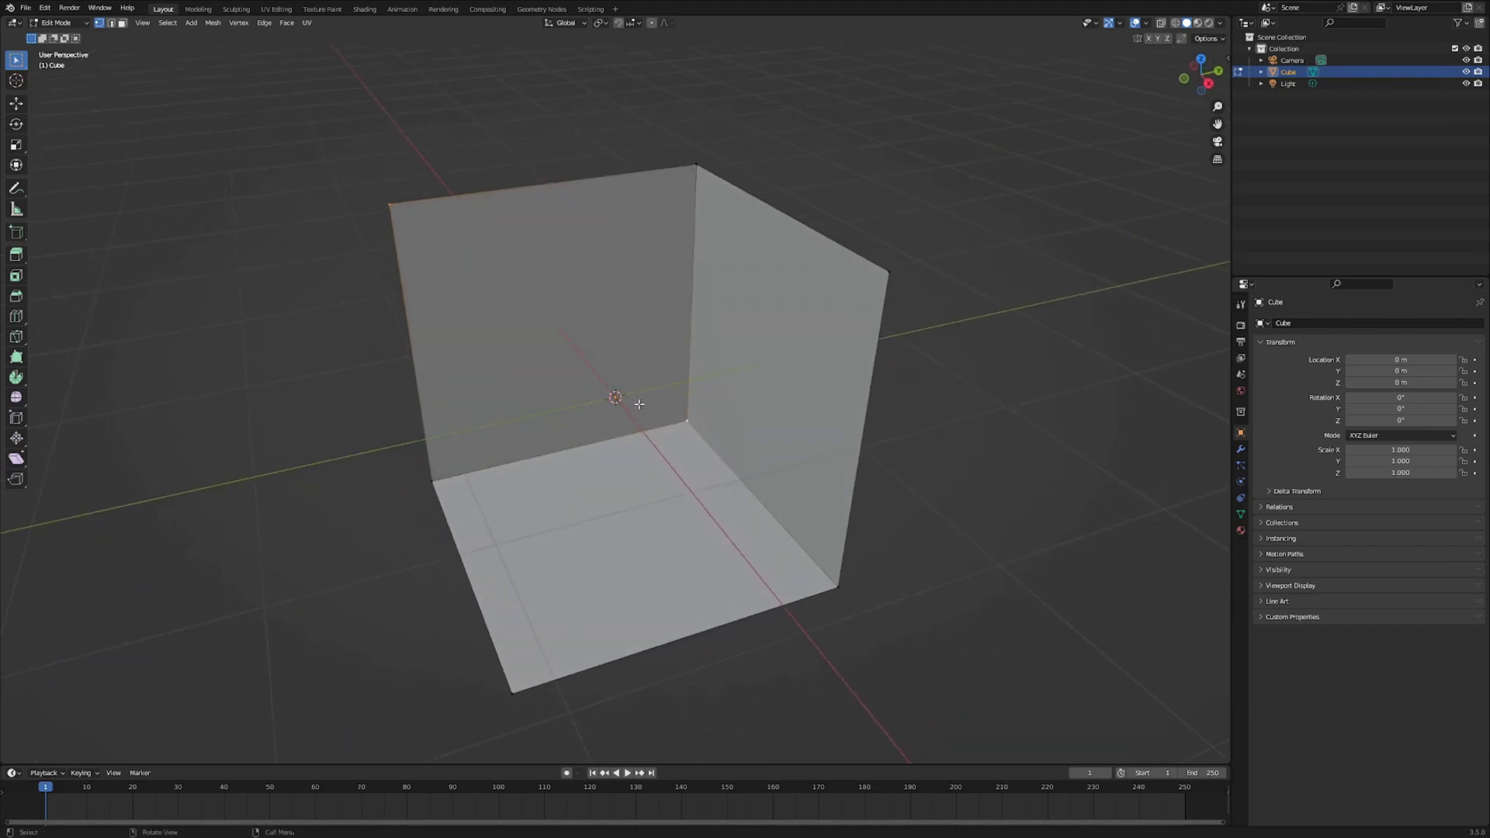
key("2")
key("j")
key("x")
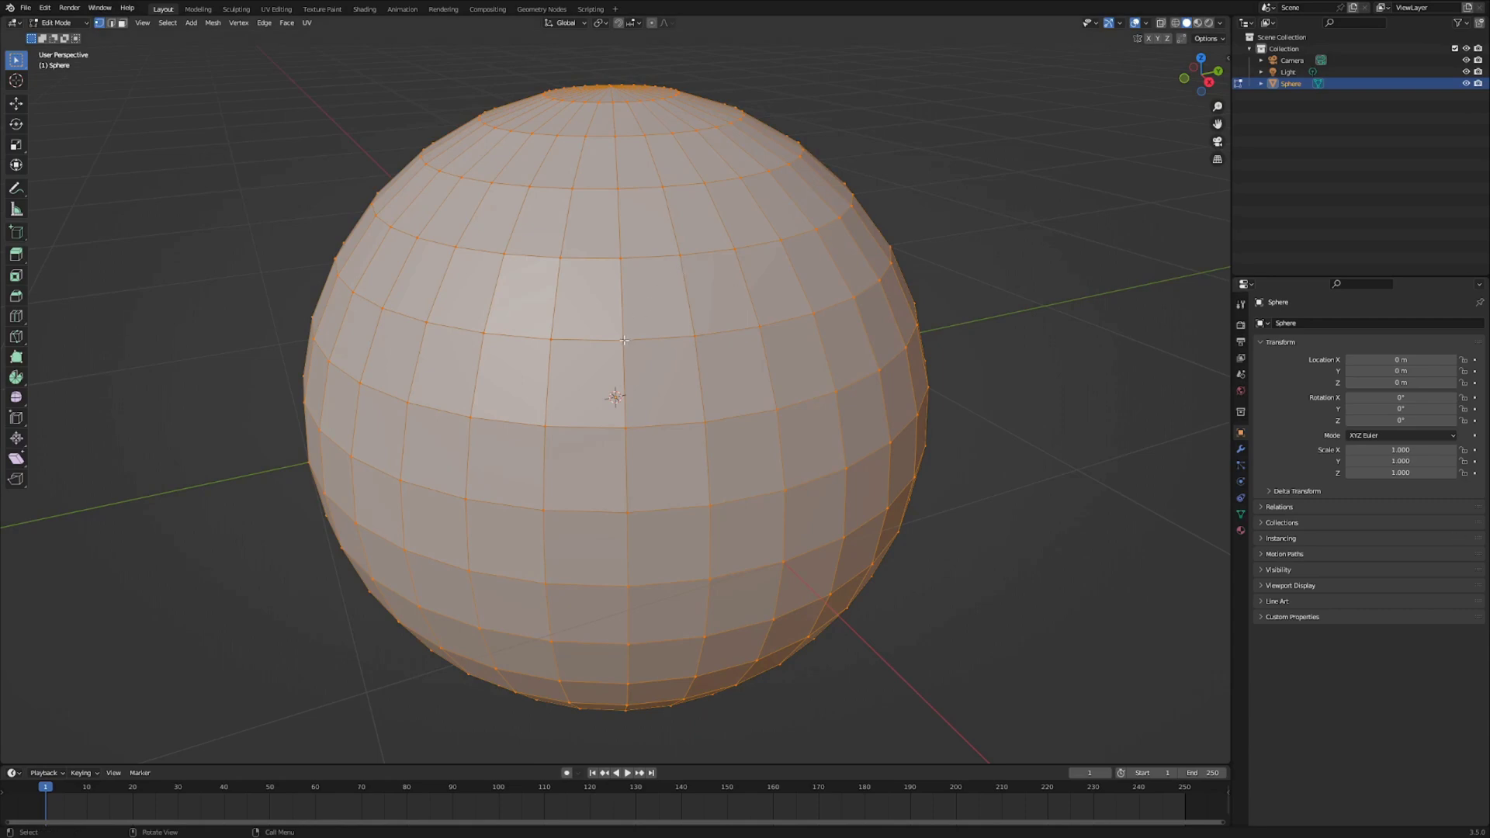
Merge a selected face on the sphere At Center
left_click(623, 340)
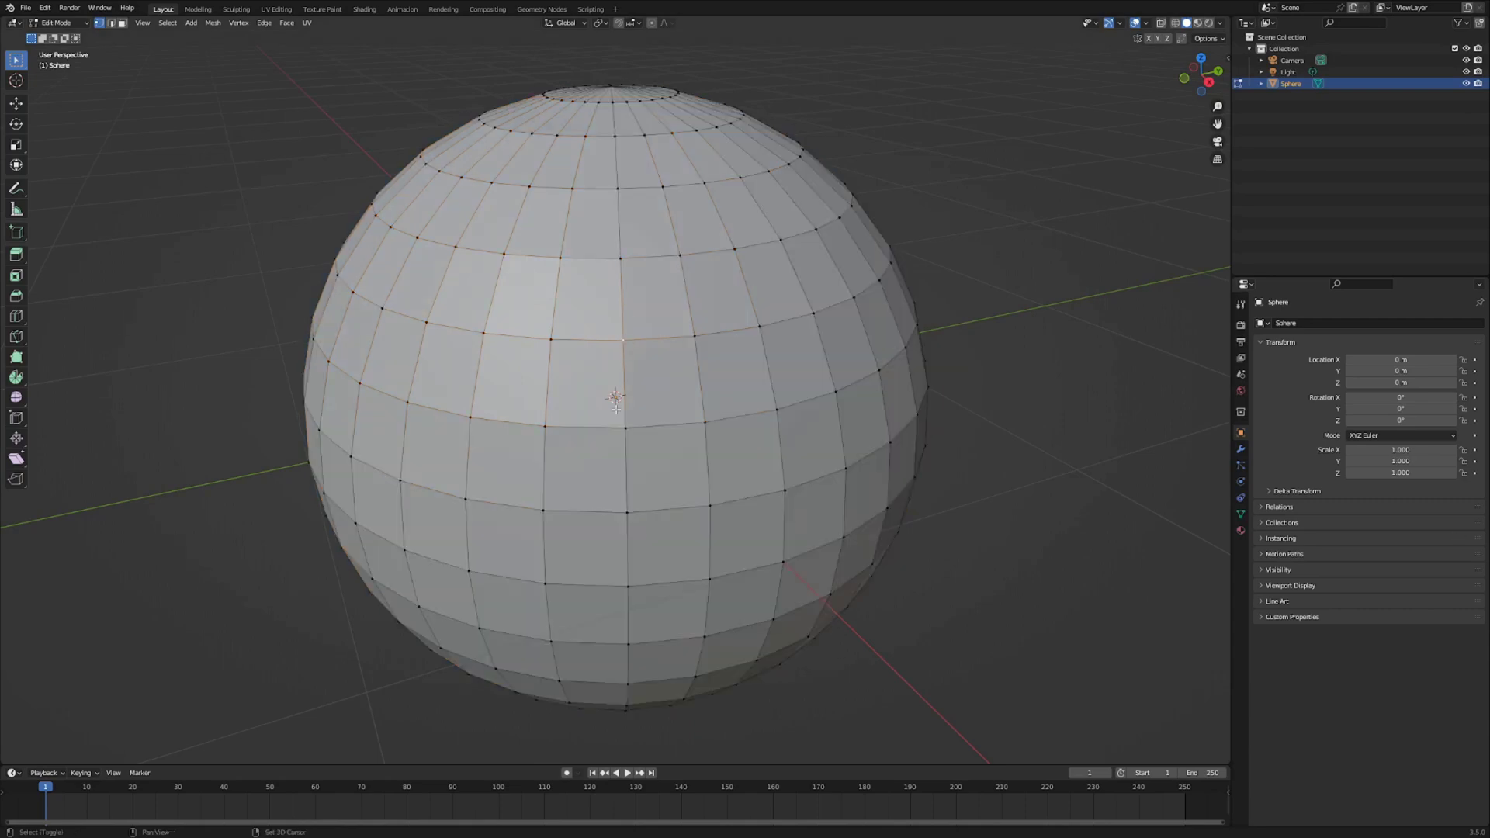
left_click(700, 406, "ctrl+shift")
key("m")
left_click(686, 376)
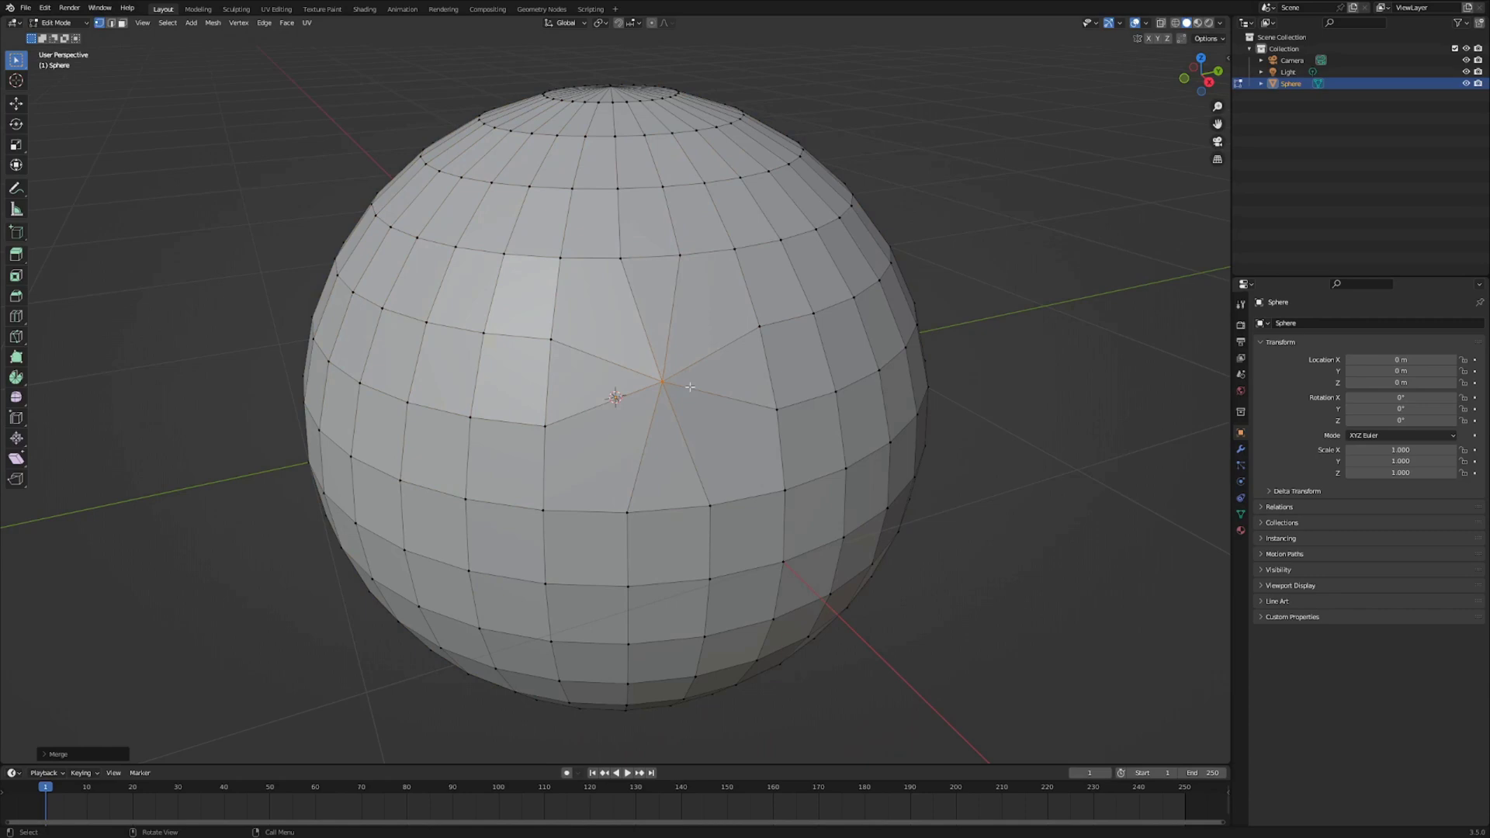
Merge vertices At Last, then collapse a box-selected group of top faces
left_click(424, 374)
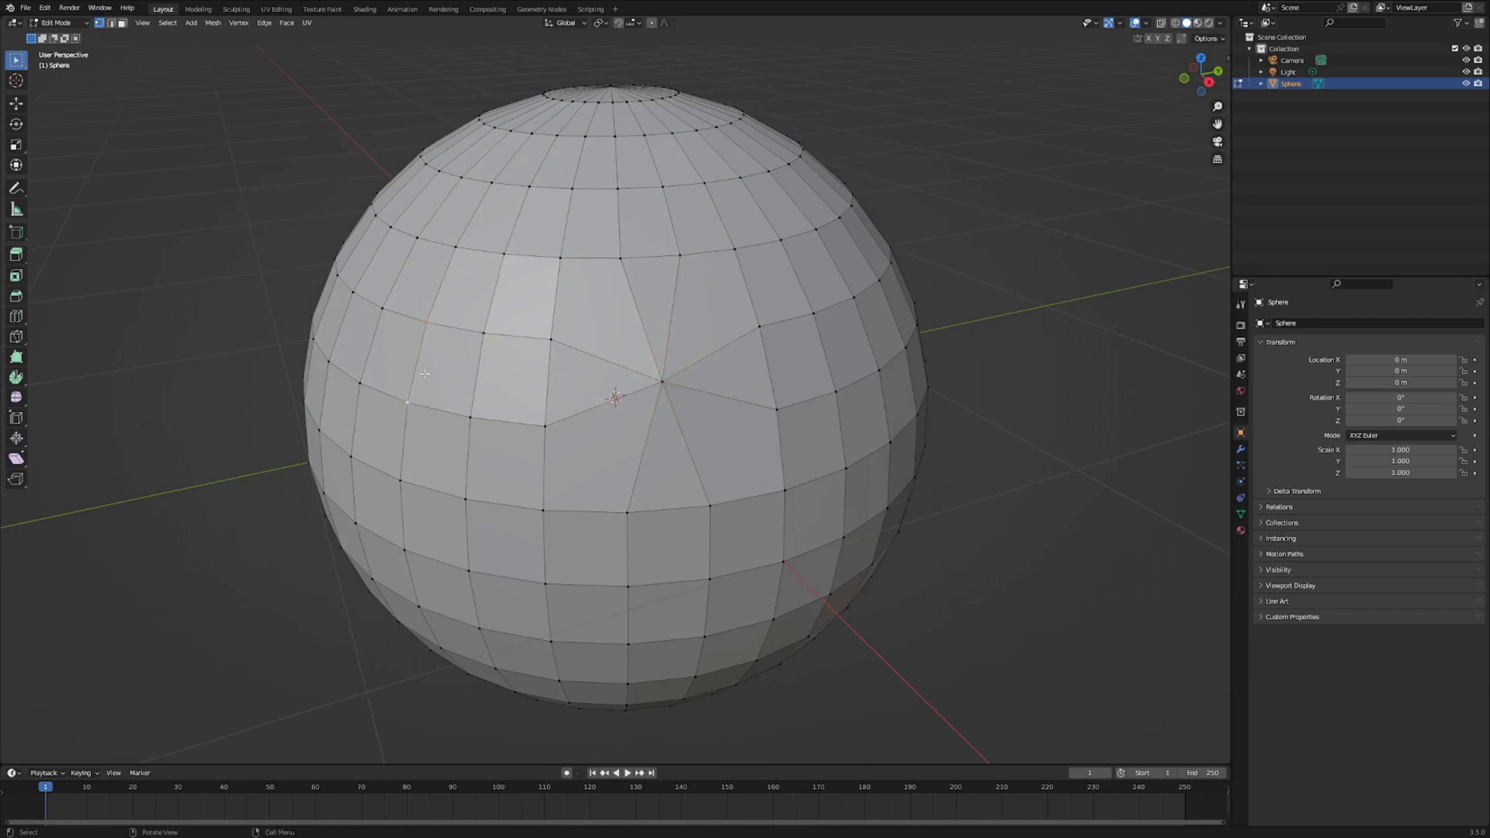
key("m")
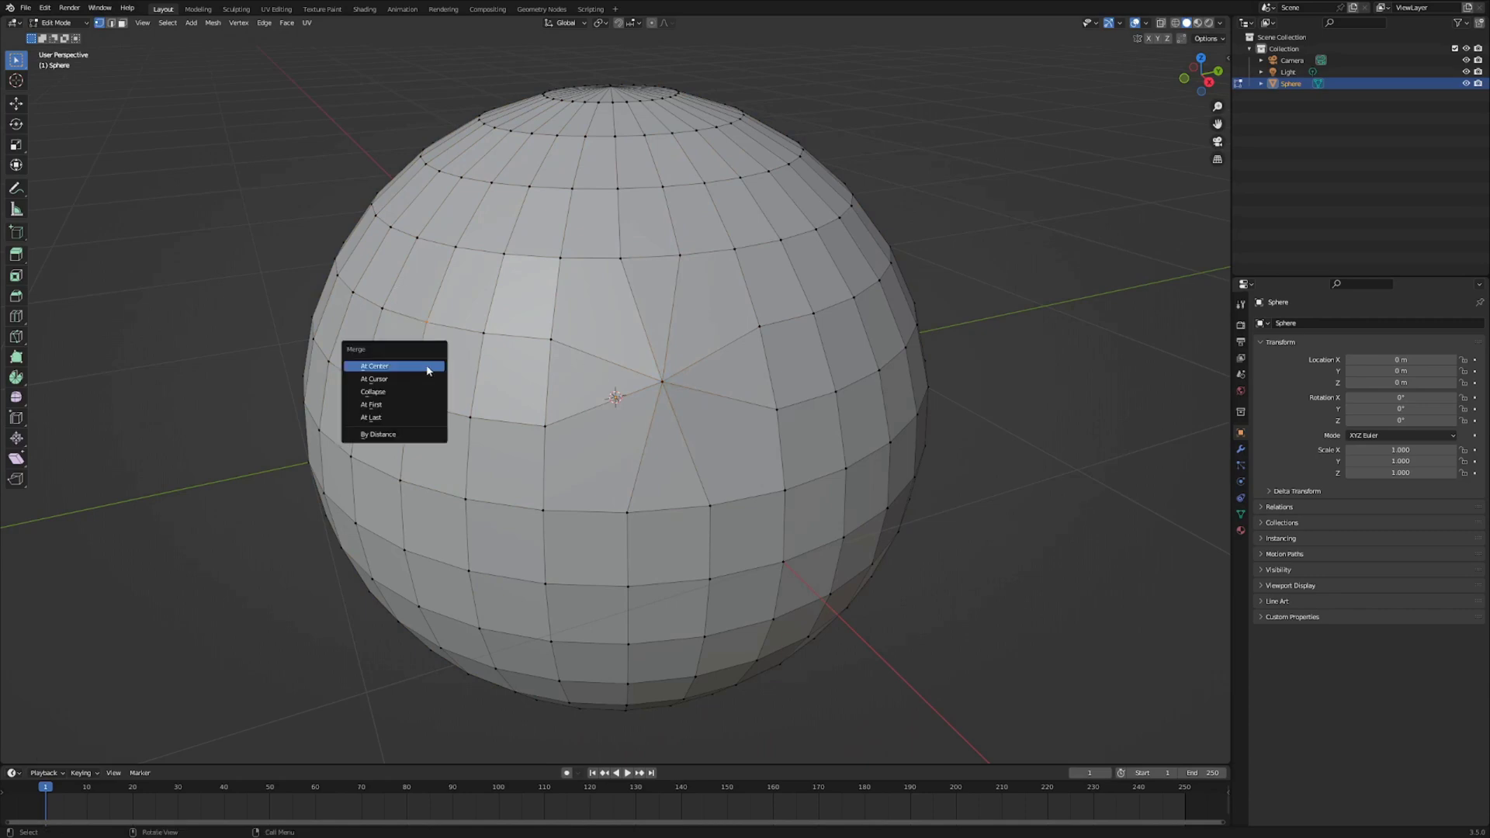
left_click(421, 419)
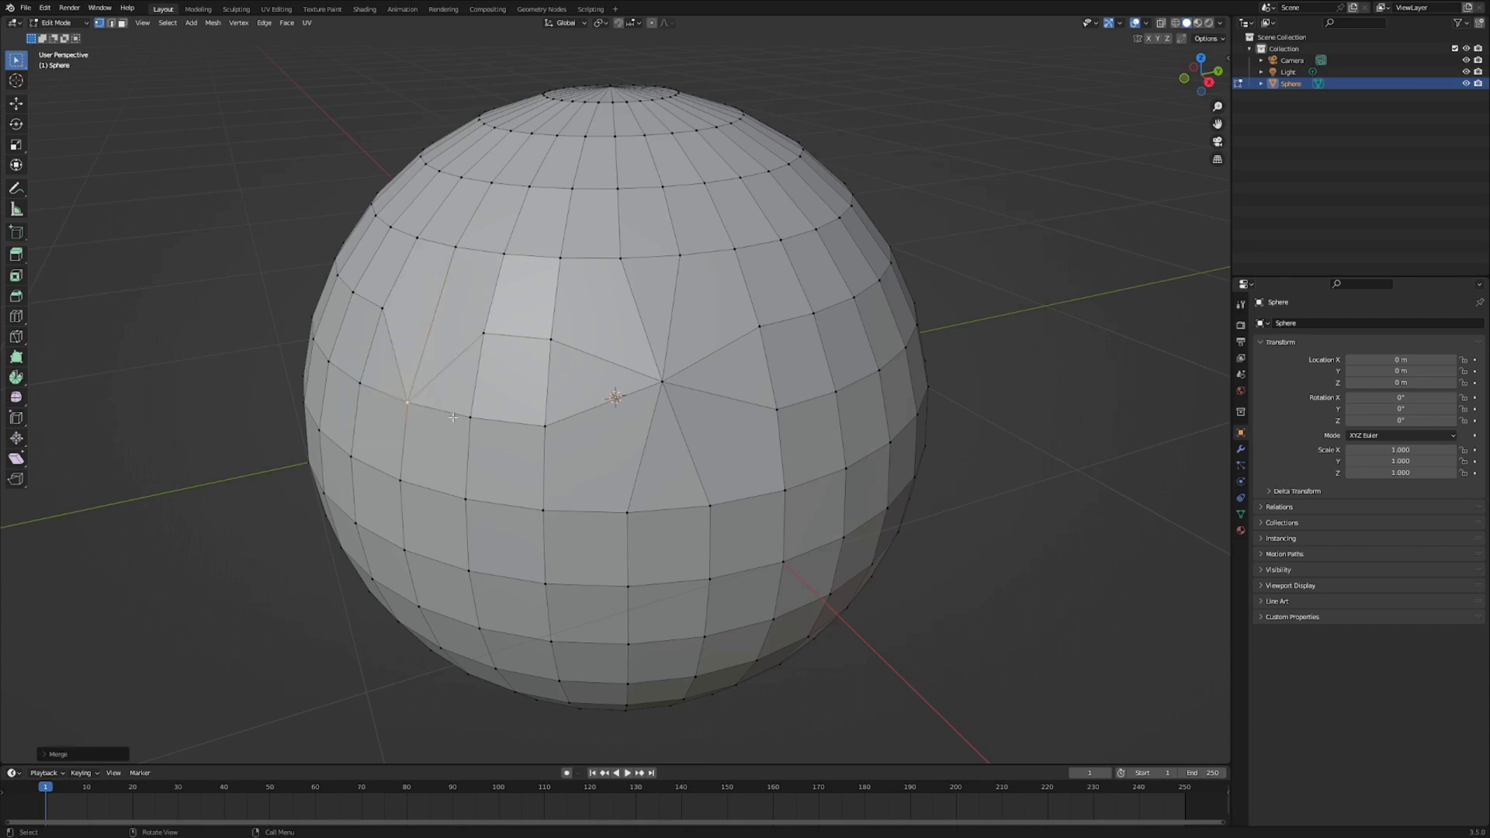
left_click_drag(514, 113, 690, 232)
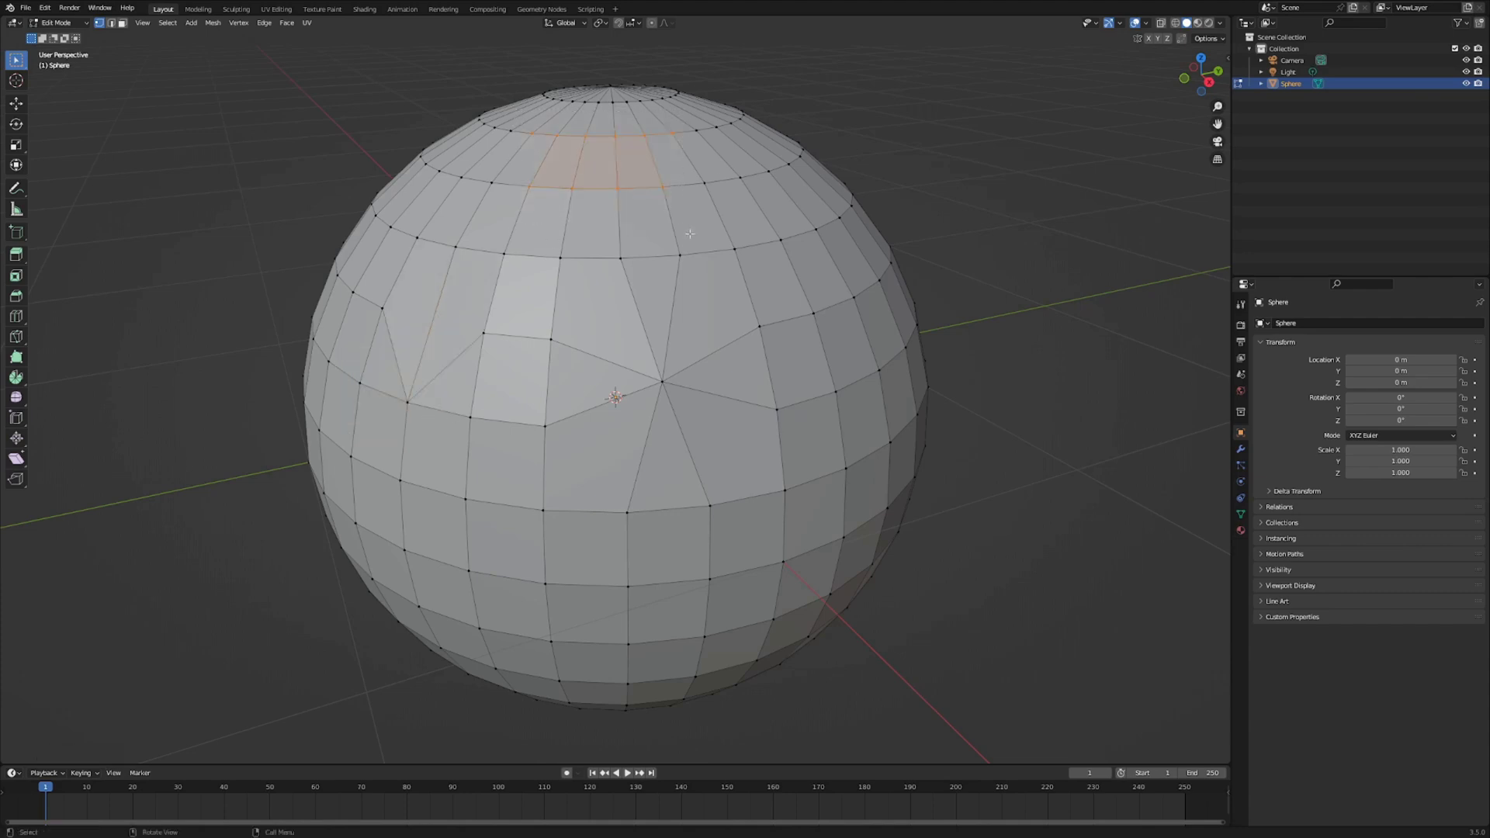
key("m")
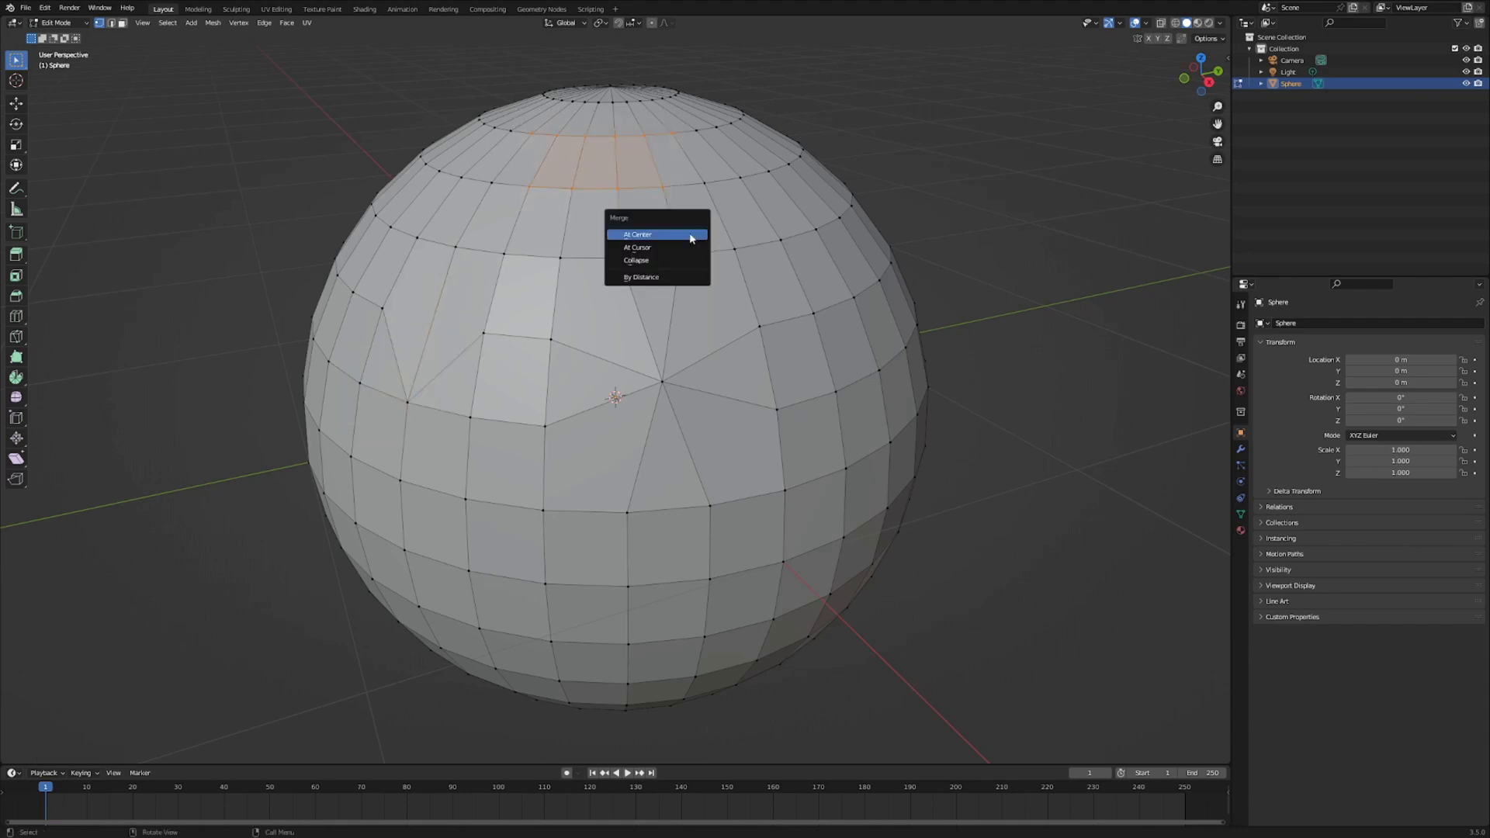
left_click(669, 269)
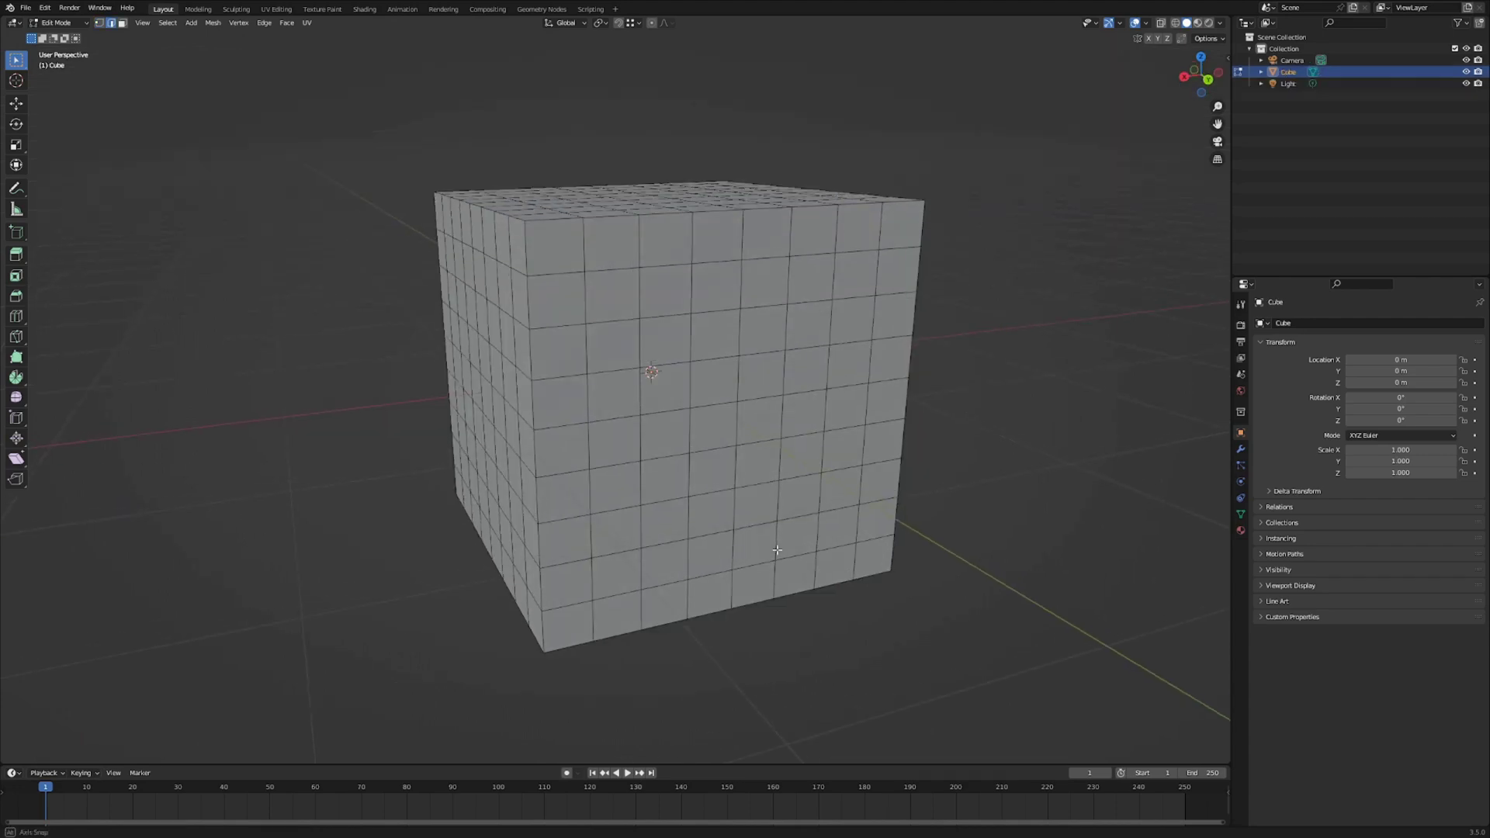
Loop-select several horizontal and vertical edge loops, ending on the loop near the cube's bottom
middle_click_drag(785, 568, 796, 570)
left_click(674, 477, "alt")
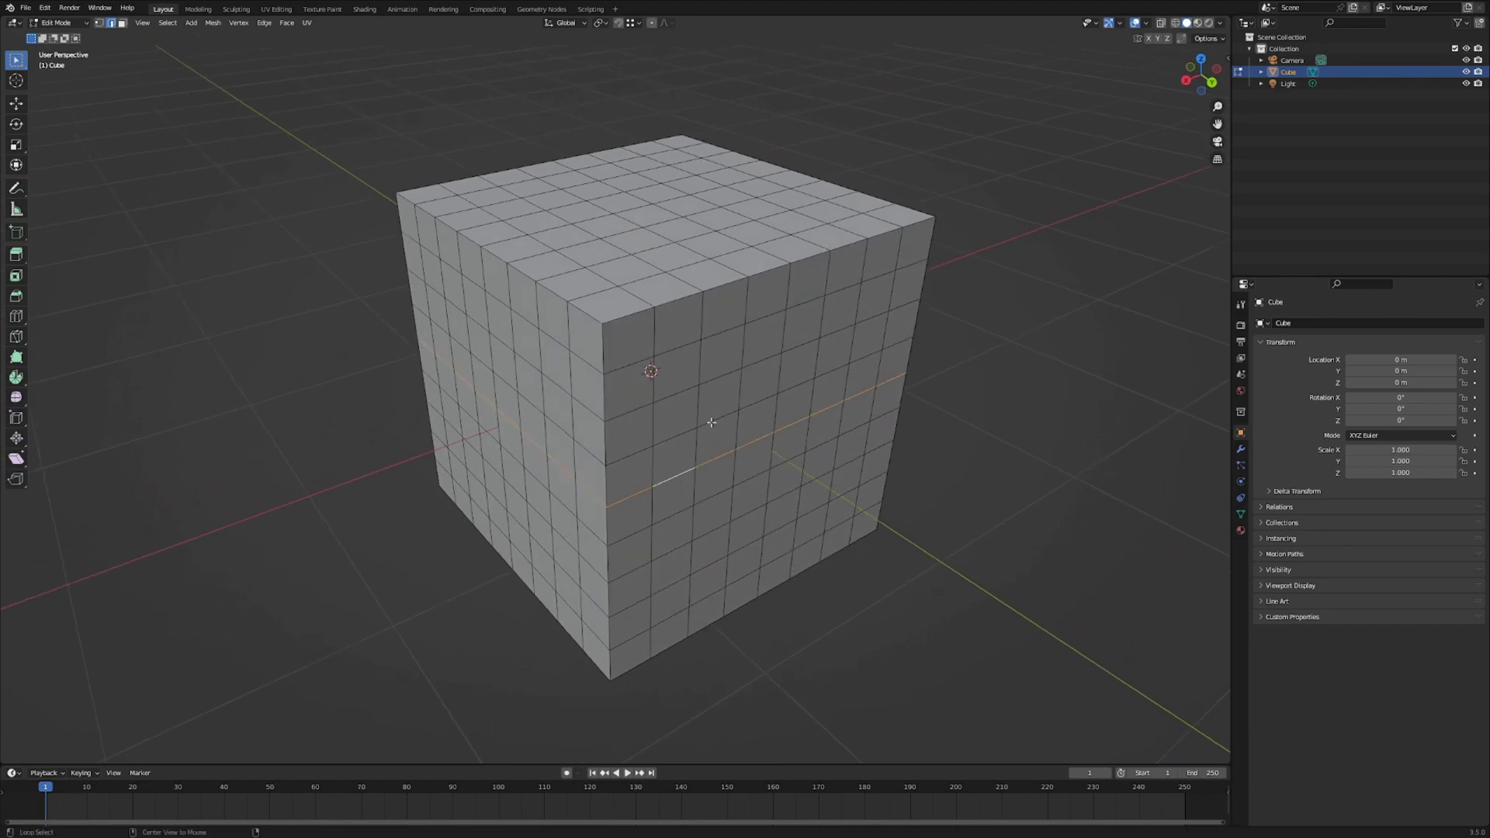
left_click(740, 395, "alt")
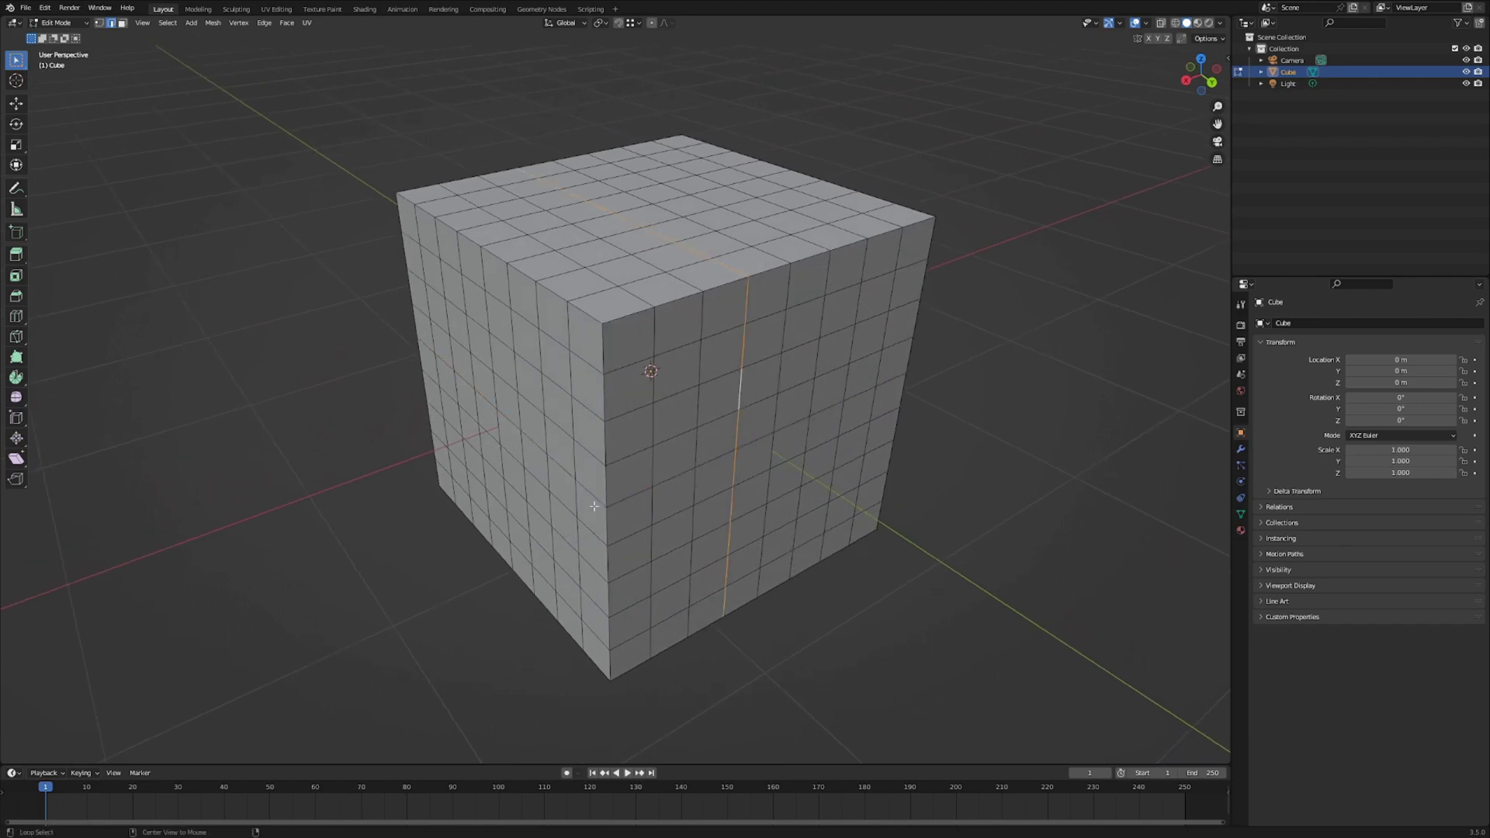
left_click(560, 518, "alt")
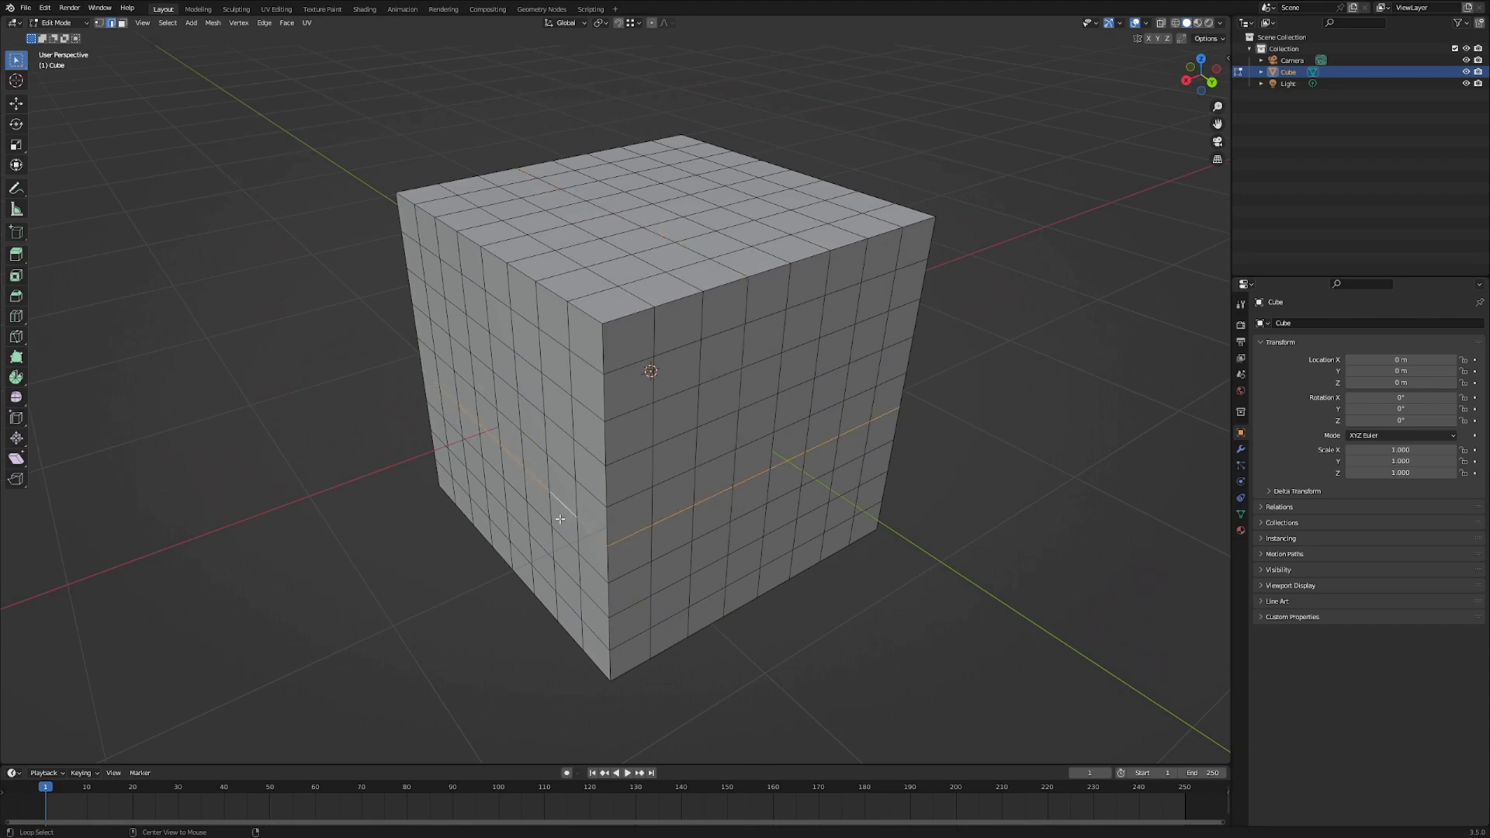
left_click(729, 575, "alt")
middle_click_drag(835, 602, 971, 527)
left_click(764, 532, "alt")
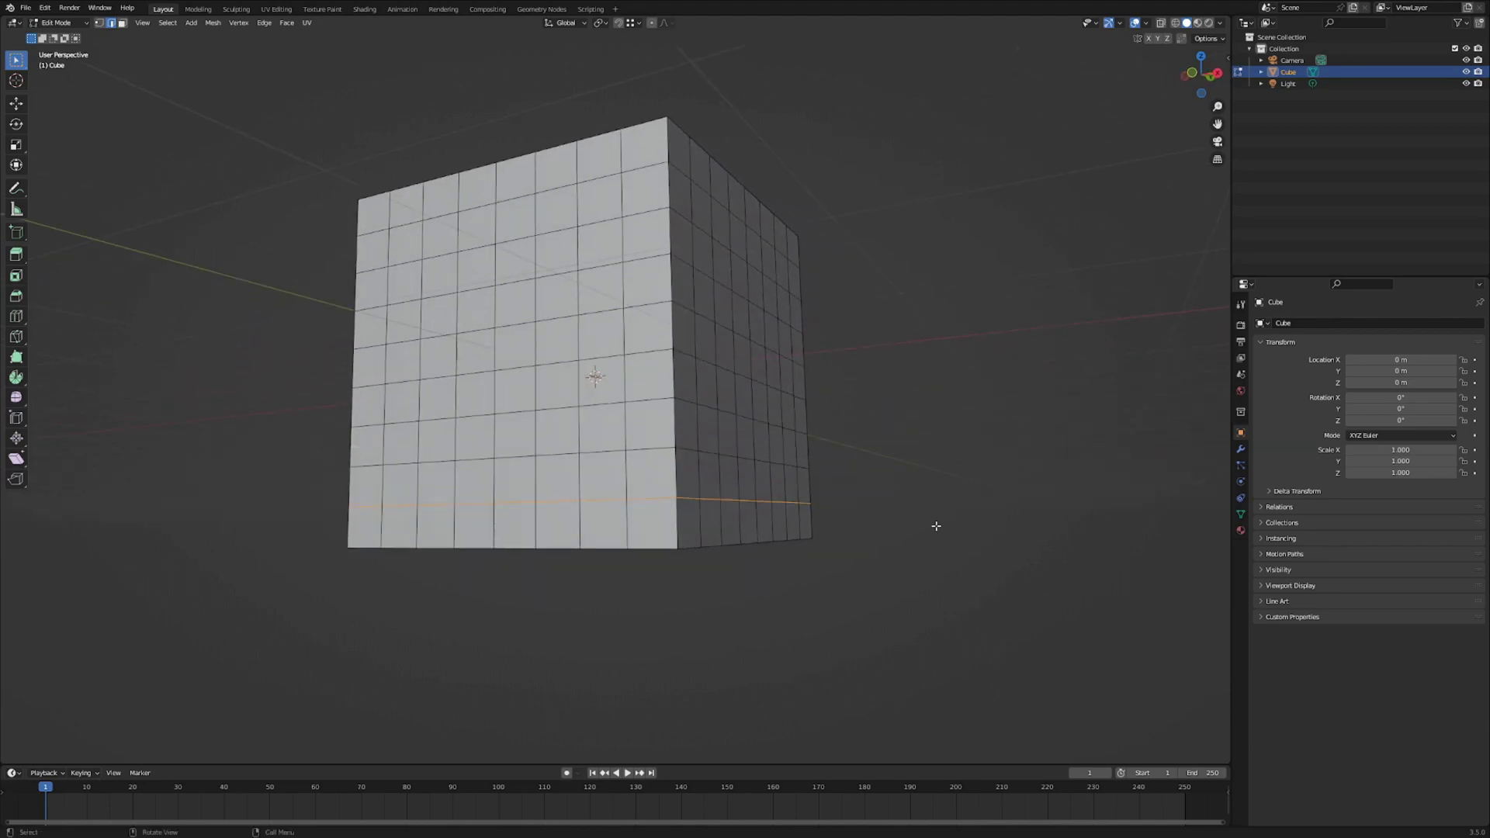
Edge-slide the bottom loop down with Clamp off, stopping just above the lower edge
key("g")
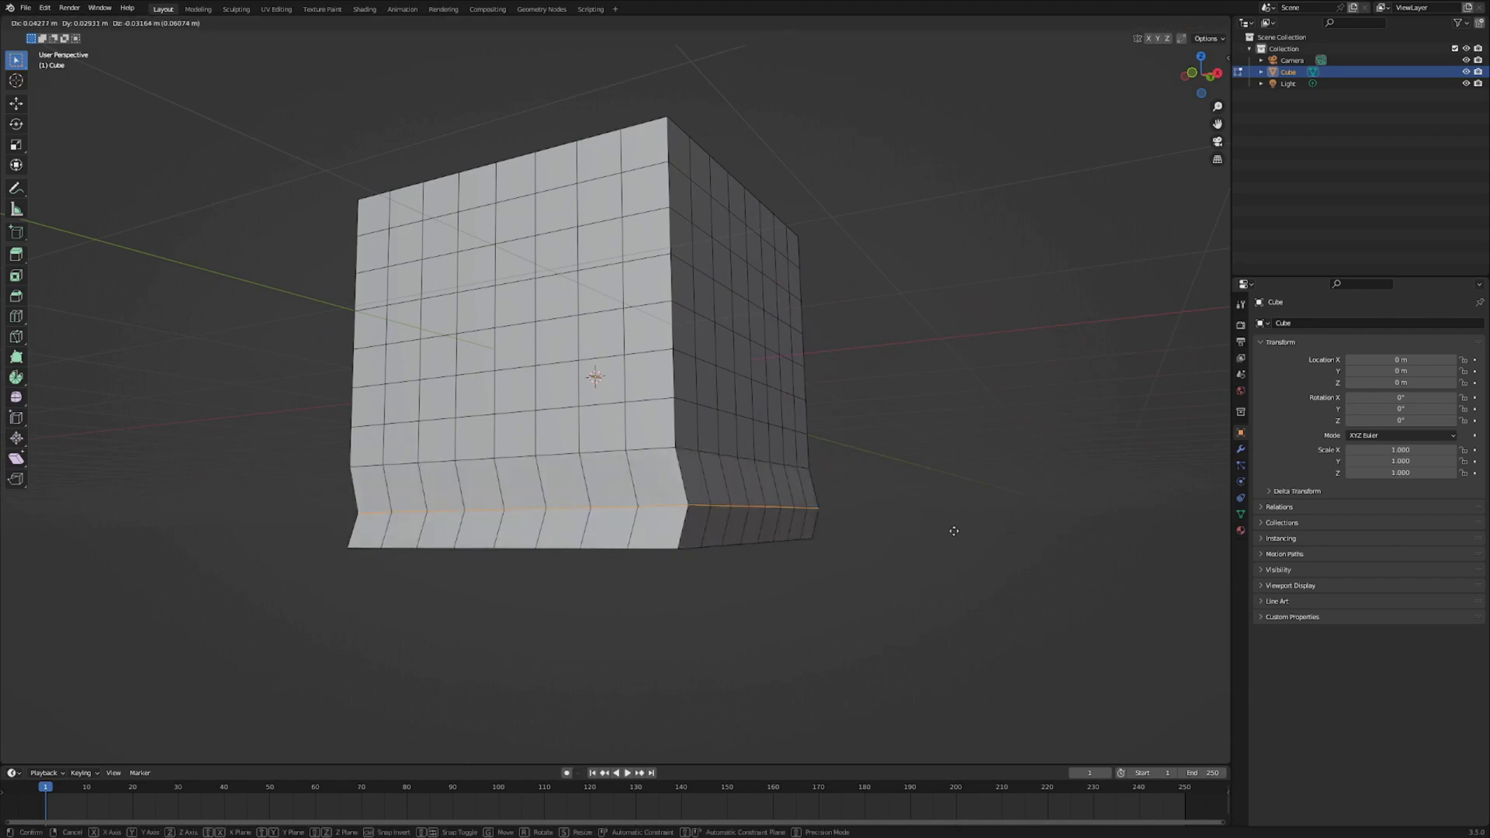
right_click(915, 521)
key("g")
key("g")
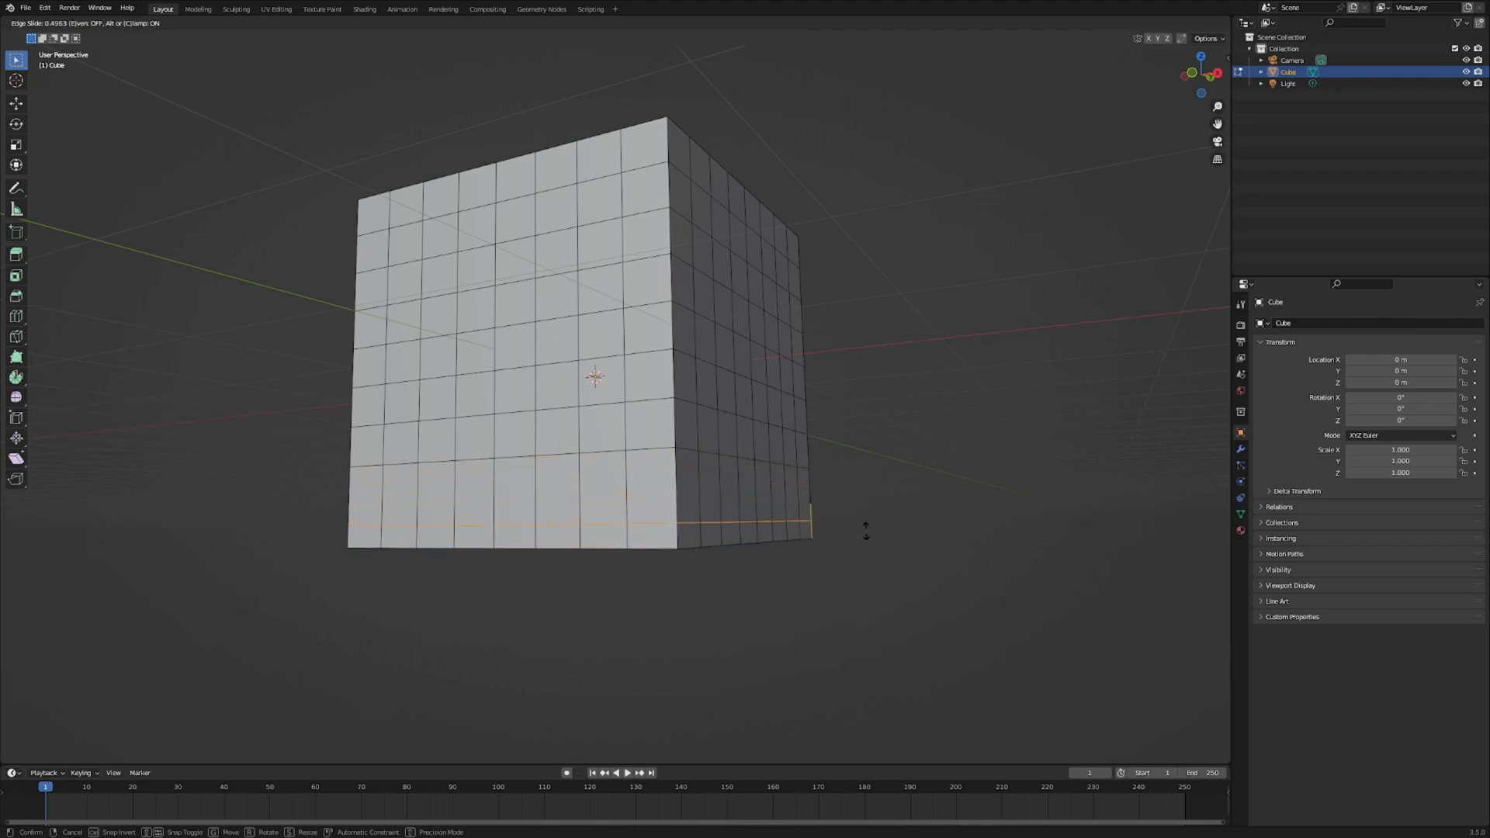
key("c")
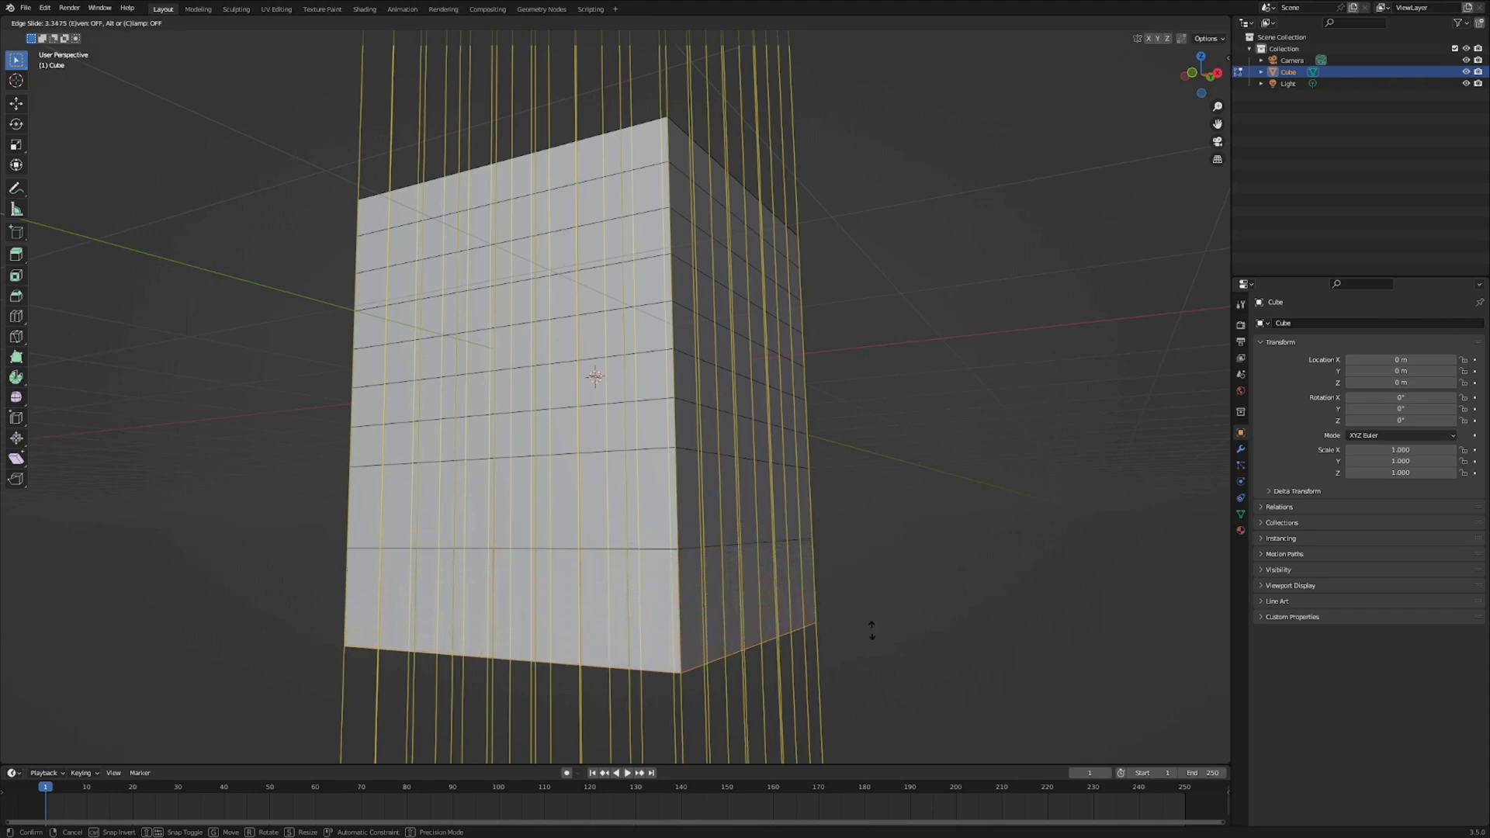
left_click(859, 540)
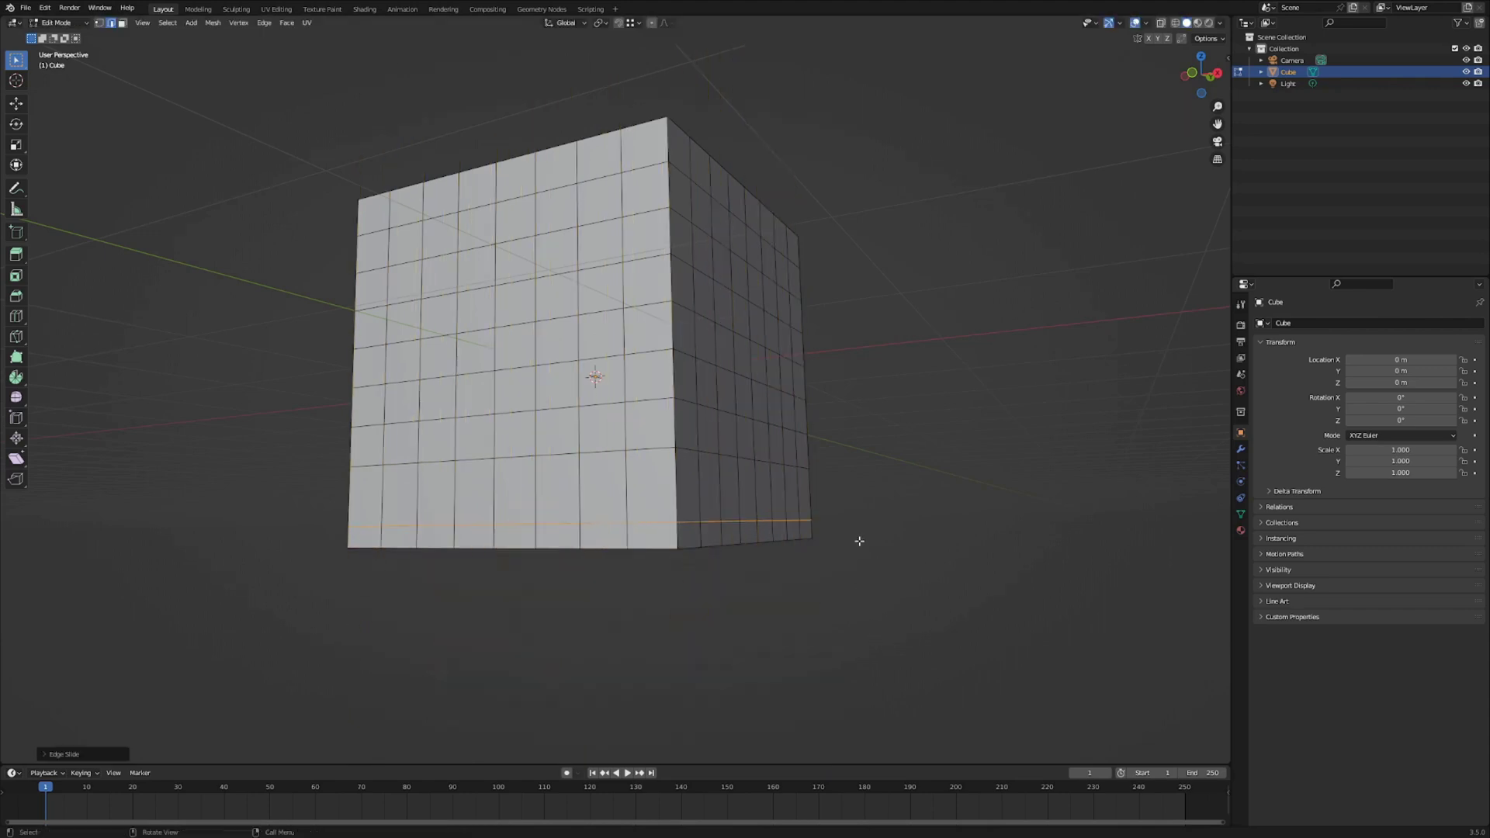
Select several vertical and horizontal edge rings on the cube
middle_click_drag(973, 440, 787, 463)
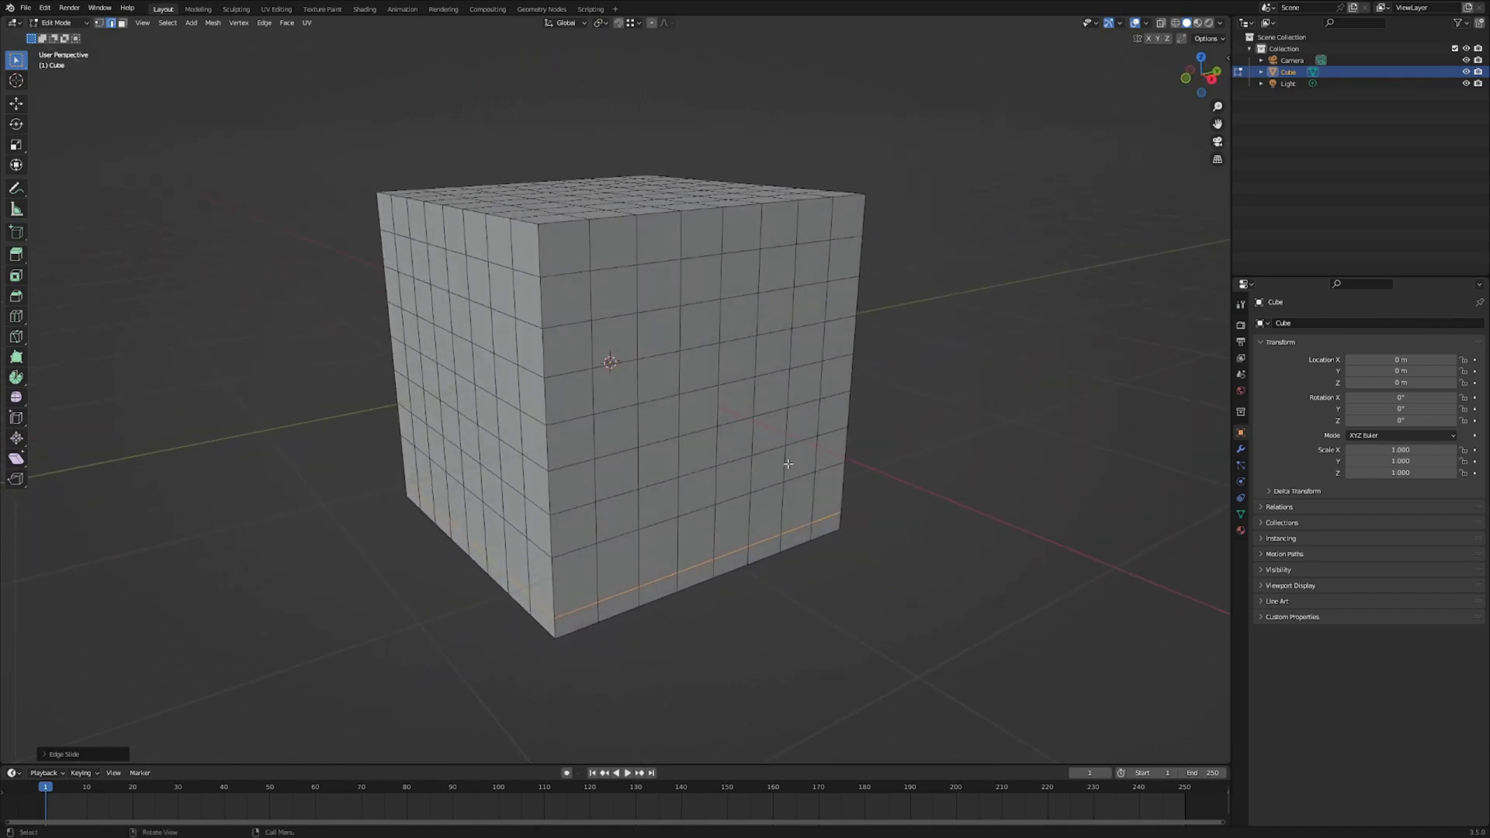
left_click(662, 443, "ctrl+alt")
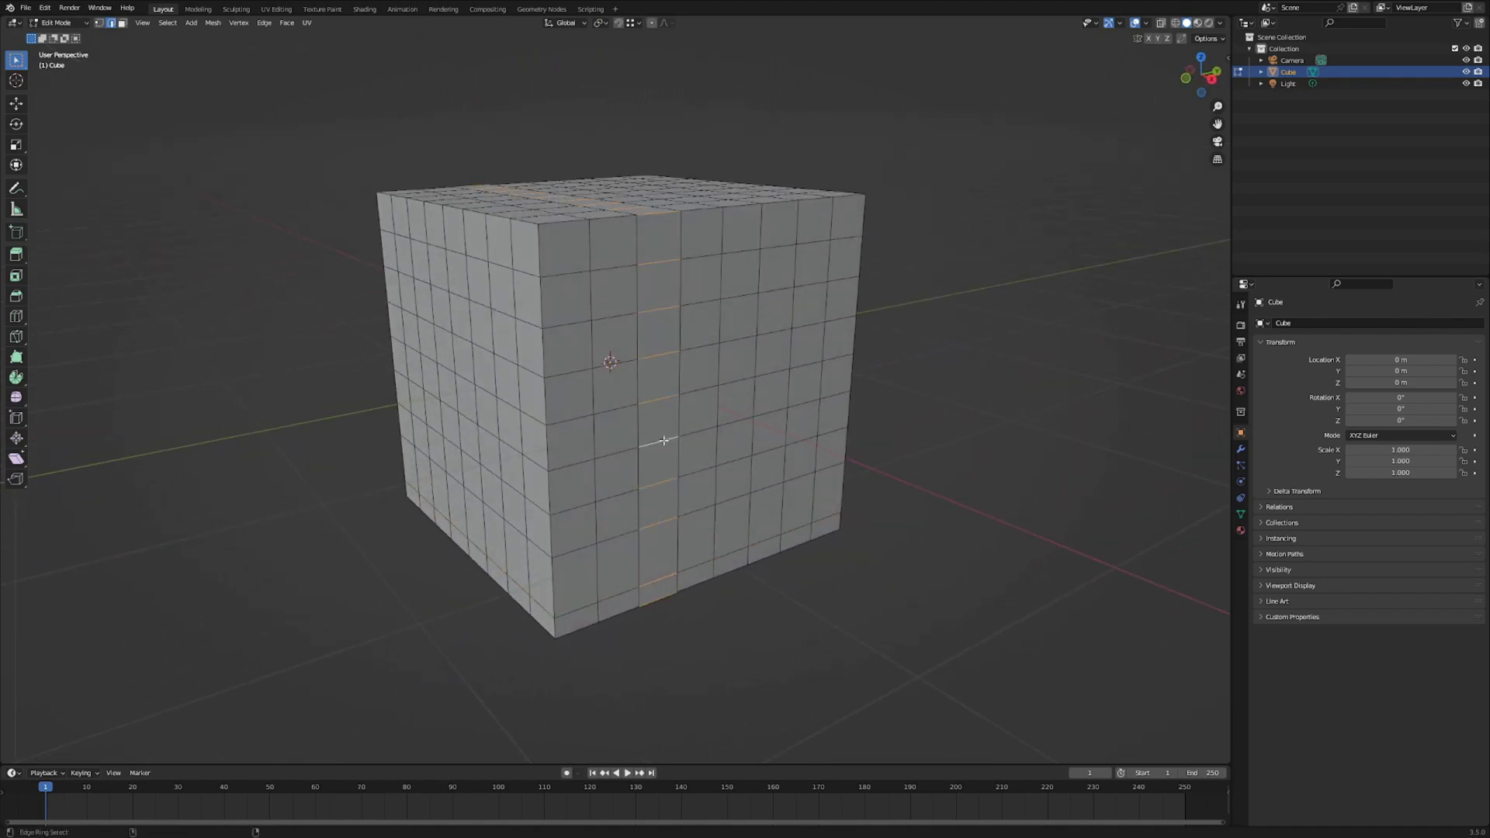
left_click(738, 424, "ctrl+alt")
left_click(714, 480, "ctrl+alt")
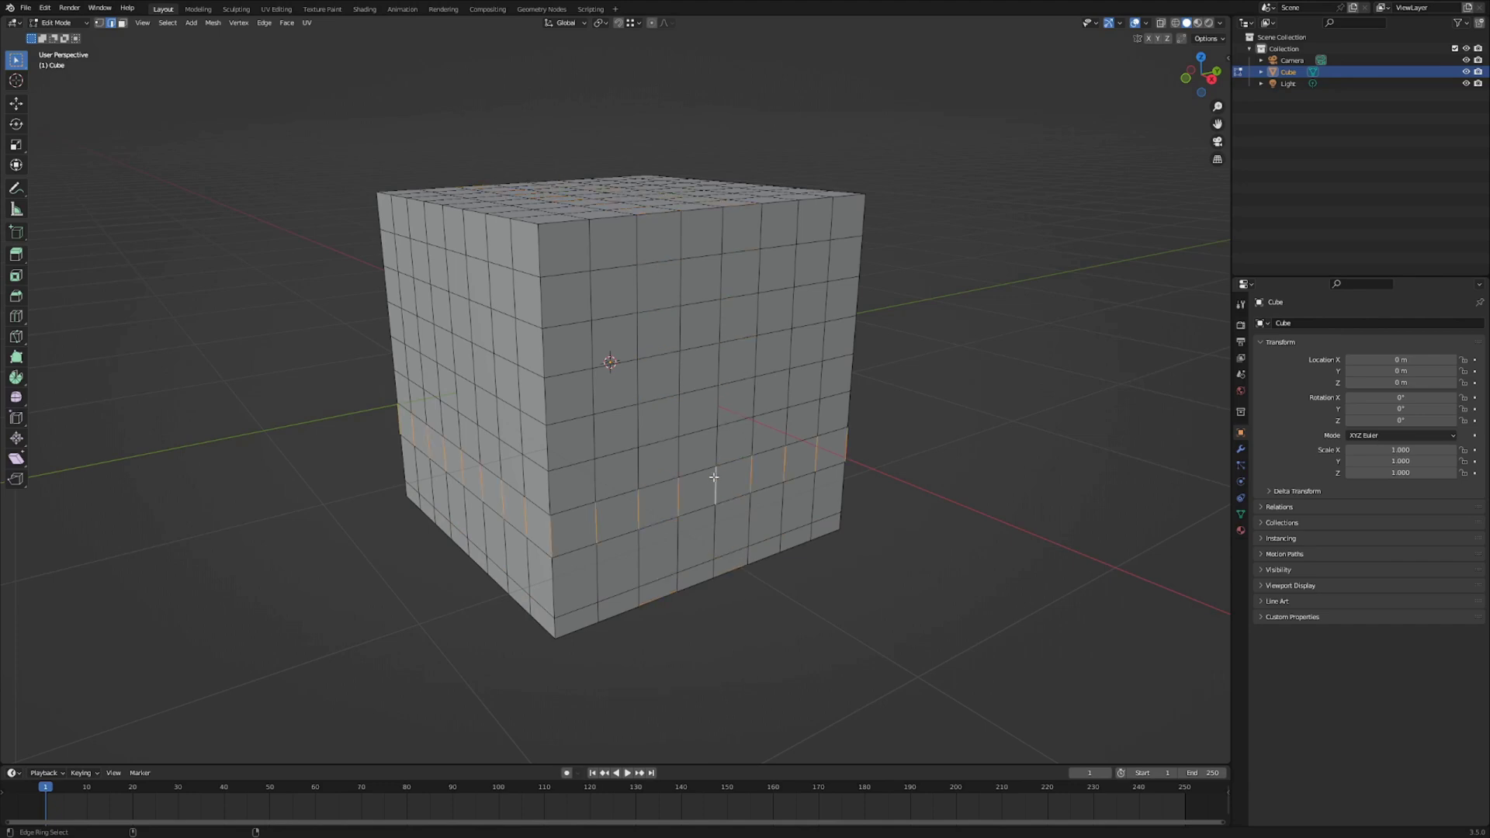
left_click(698, 391, "ctrl+alt")
middle_click_drag(697, 390, 682, 466)
In vertex mode, select a shortest path of vertices across the top and front
key("1")
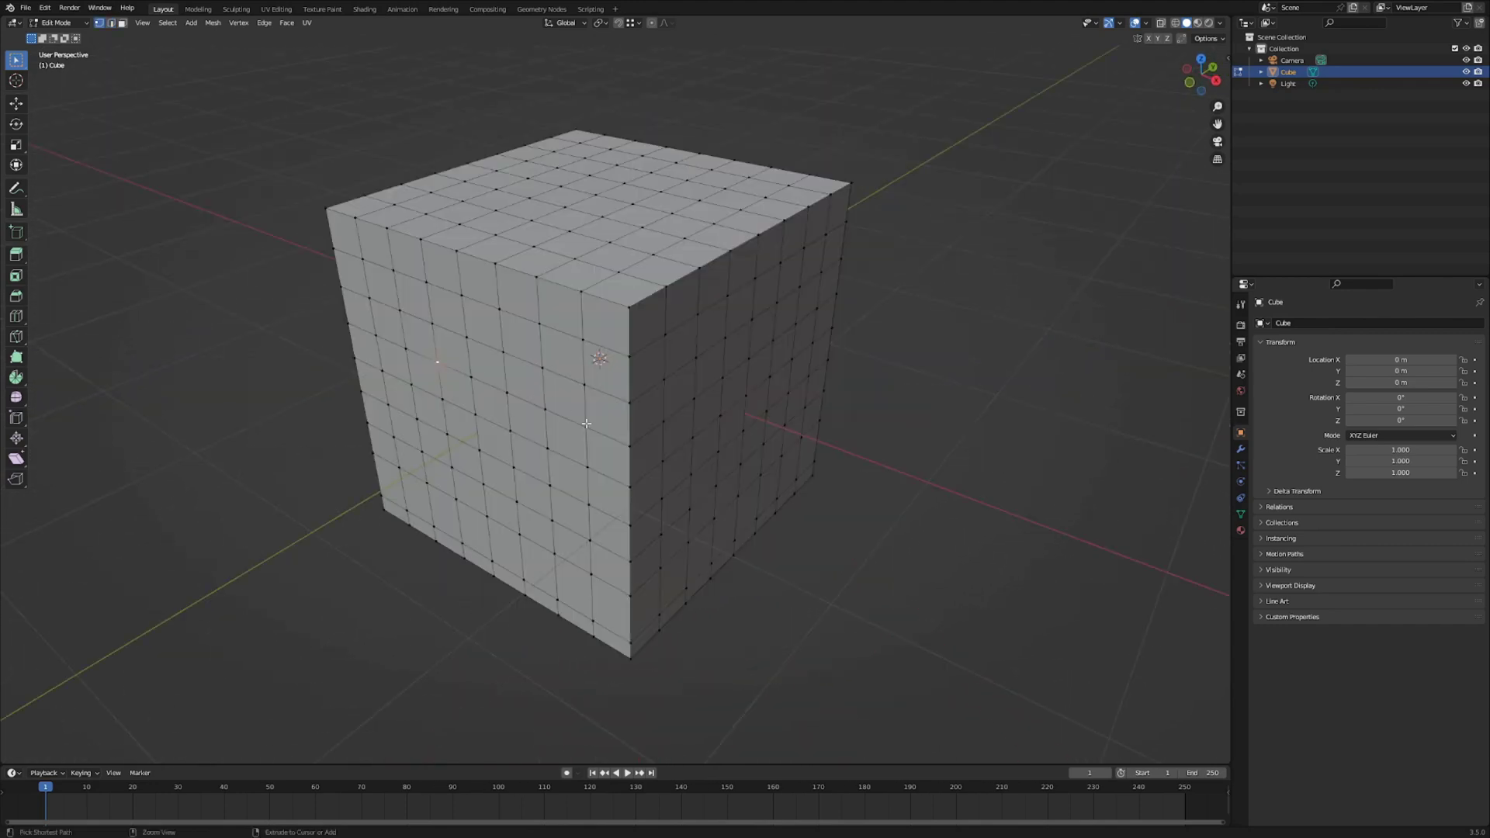
left_click(586, 426, "ctrl")
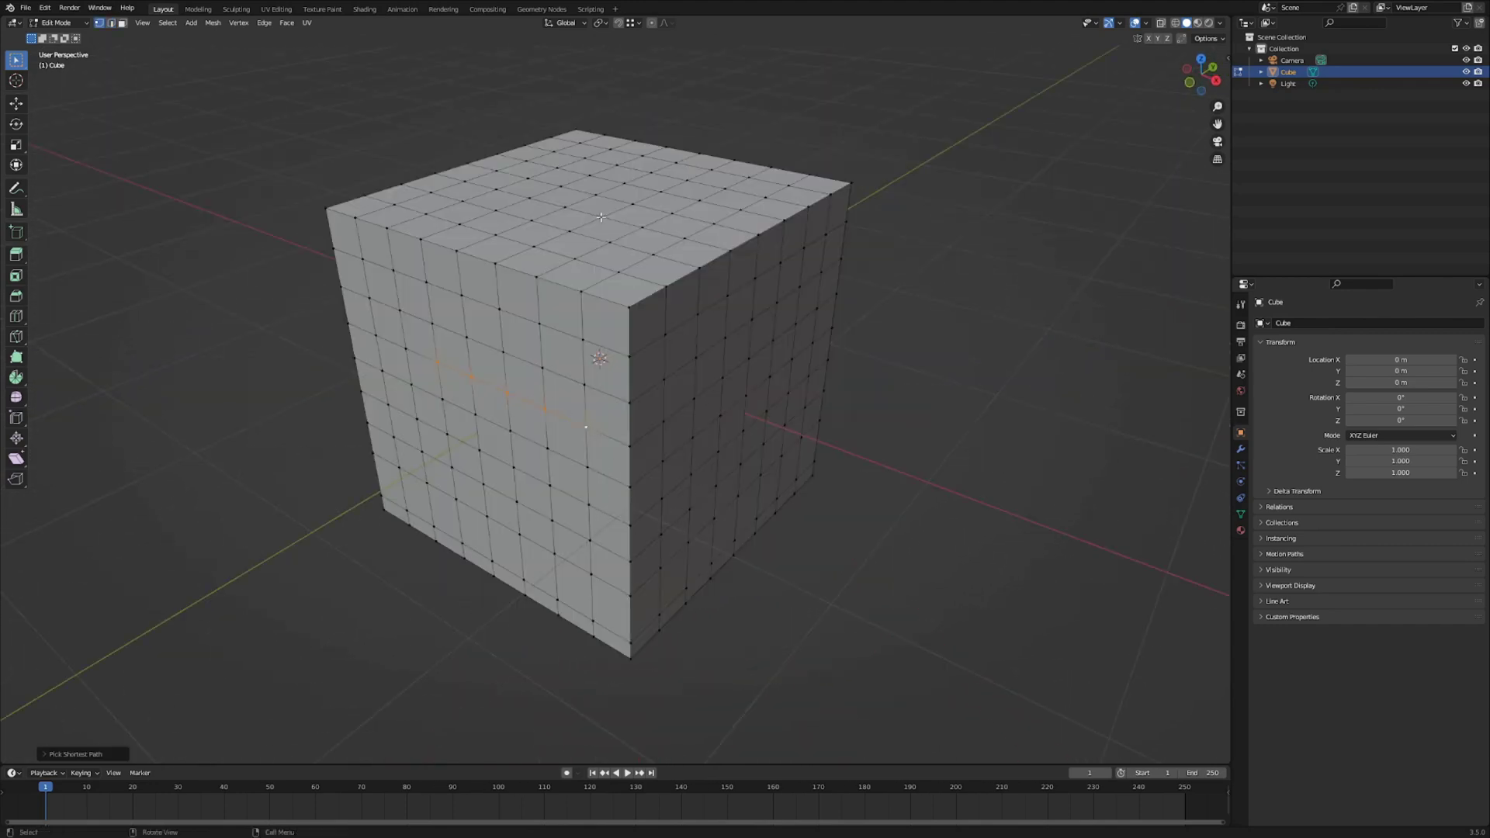
left_click(593, 195)
left_click(693, 438, "ctrl")
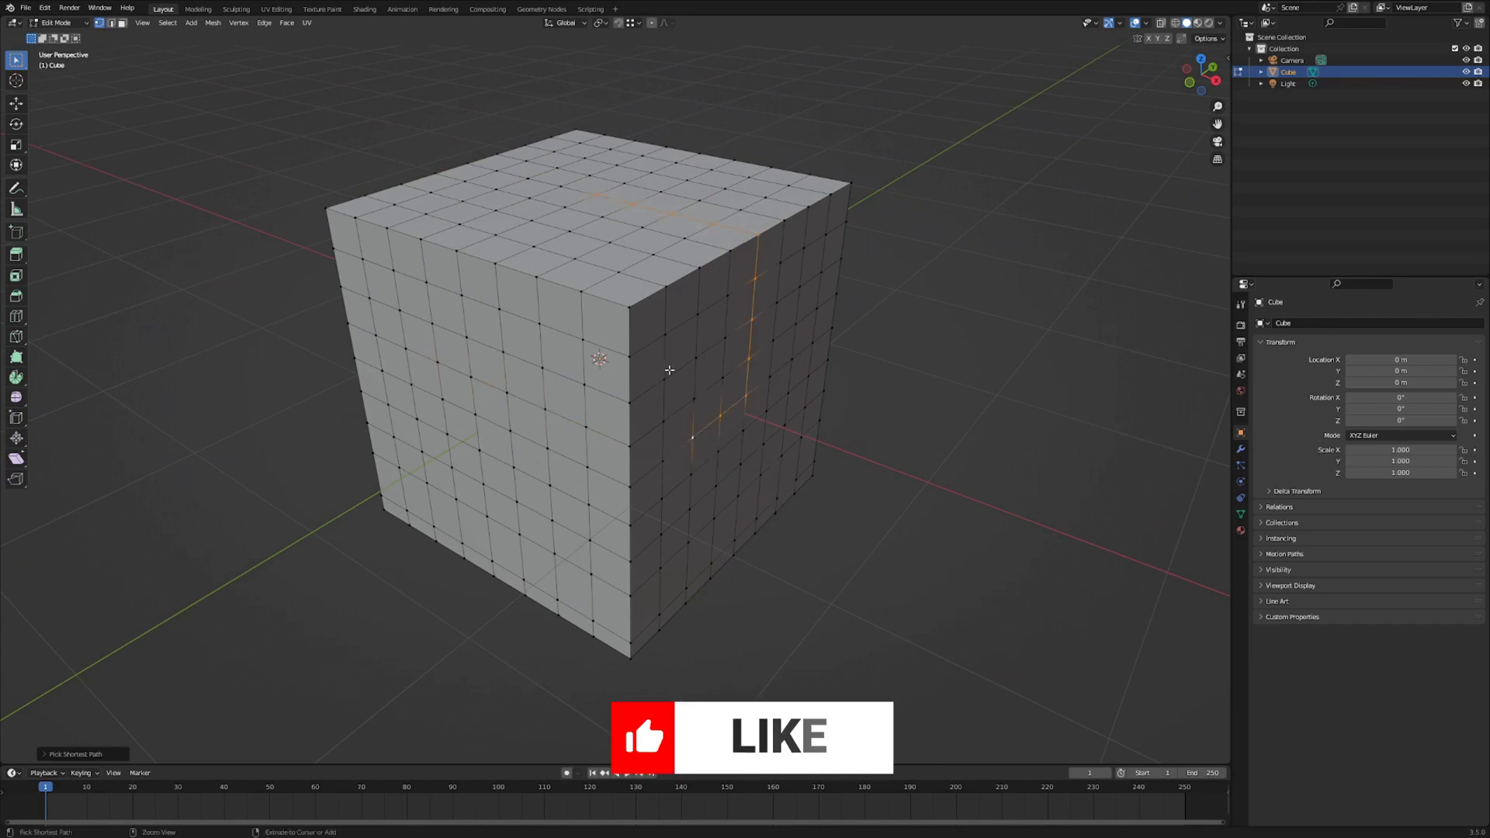
Grow the selection twice into a face band, then shrink it twice to a thin edge line
key("ctrl+KP_Add")
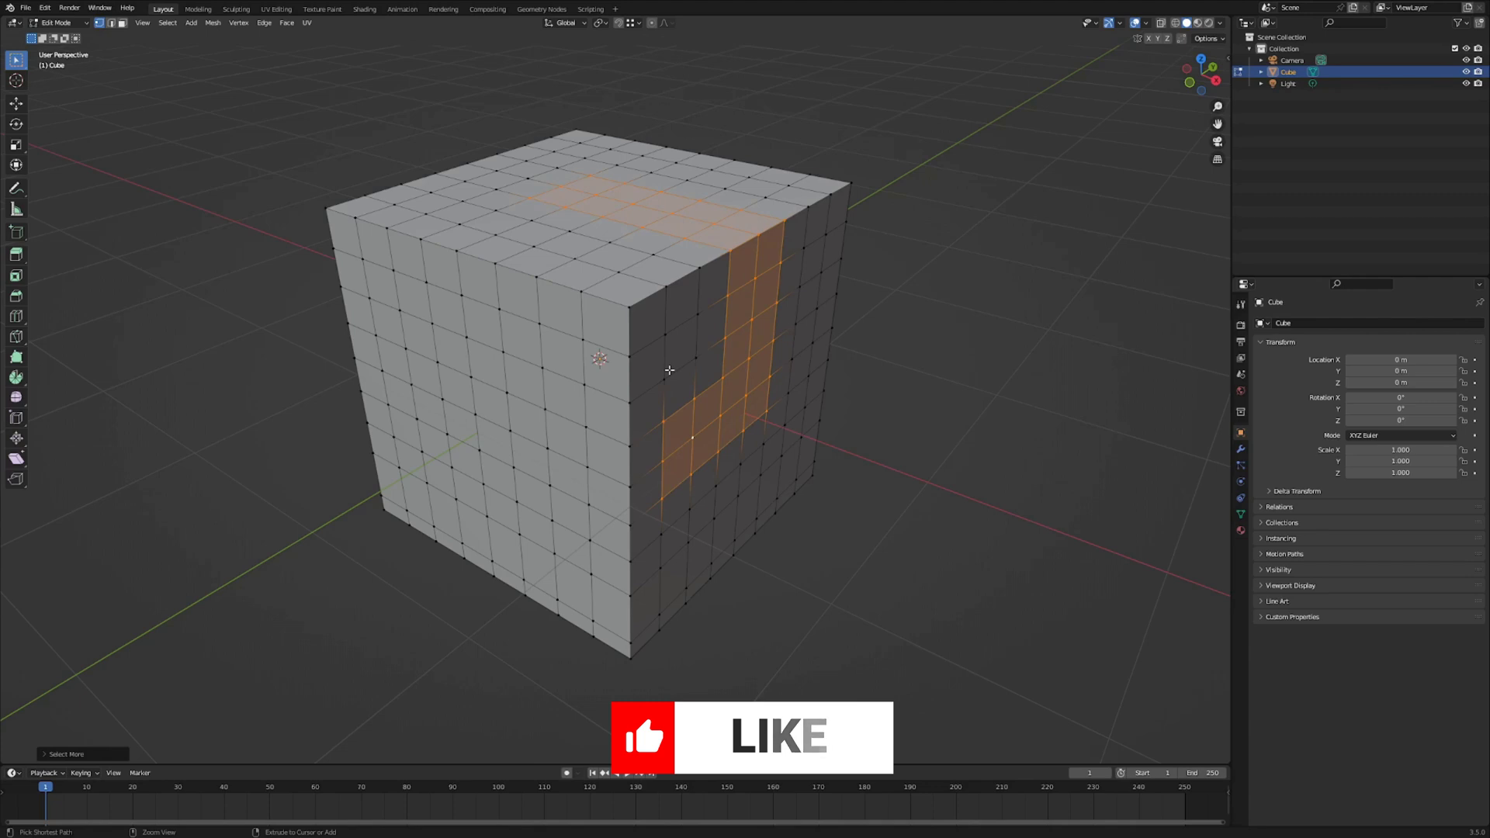
key("ctrl+KP_Add")
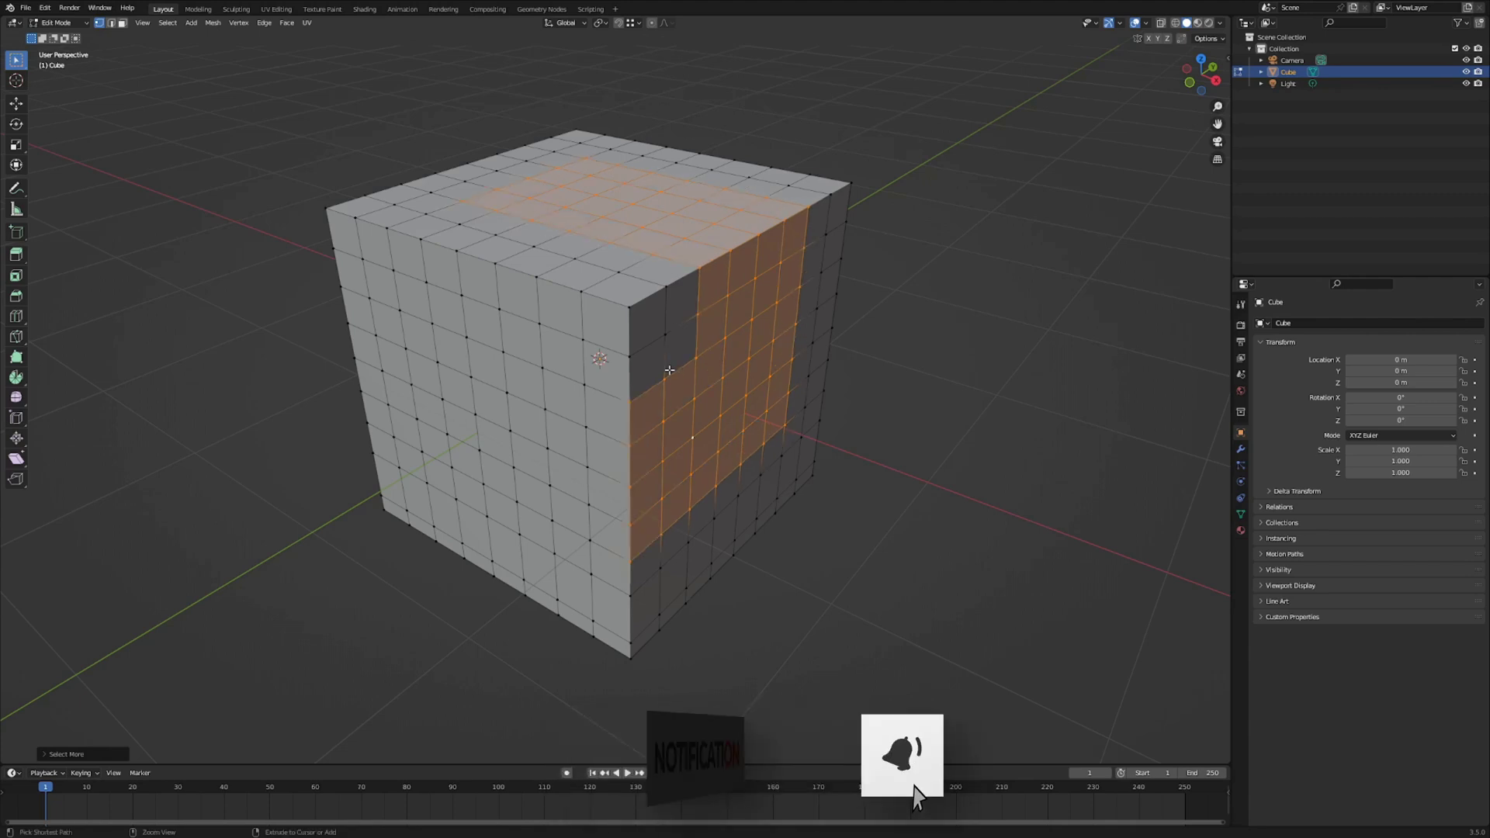
key("ctrl+KP_Subtract")
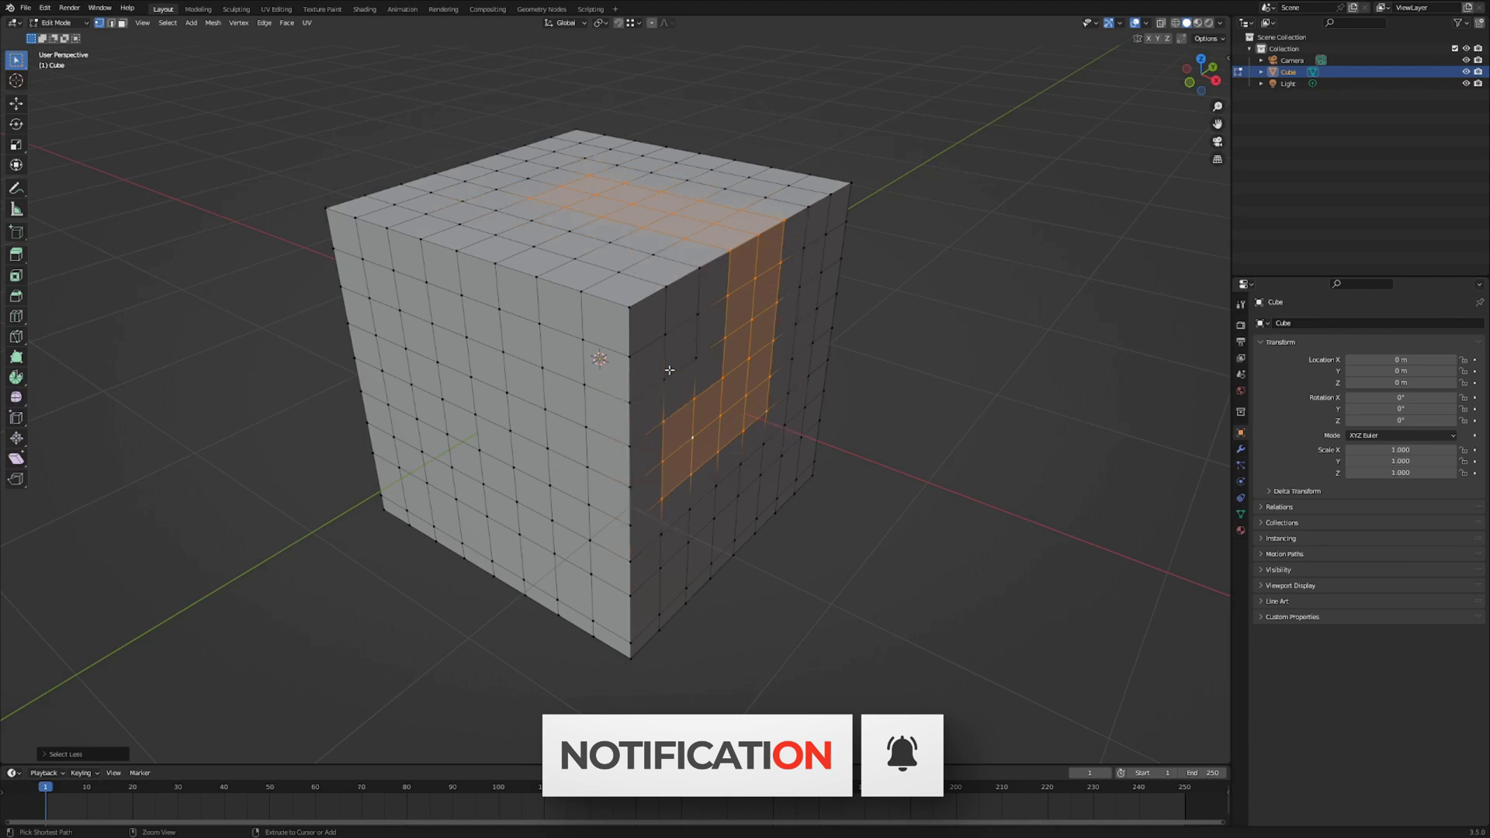
key("ctrl+KP_Subtract")
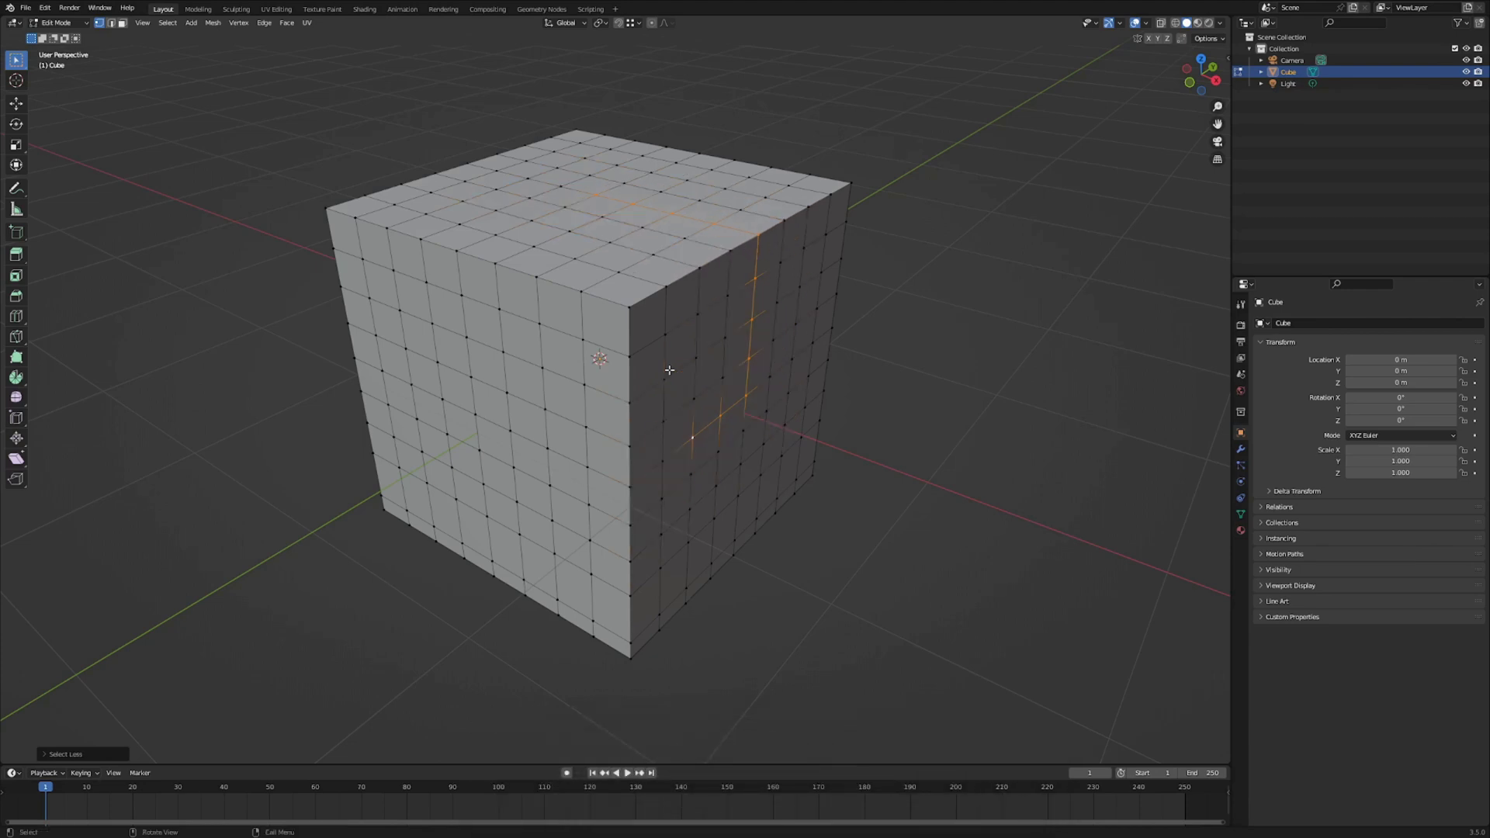
Invert the selection, box-select the upper front corner, hide and reveal faces, then deselect all
key("ctrl+i")
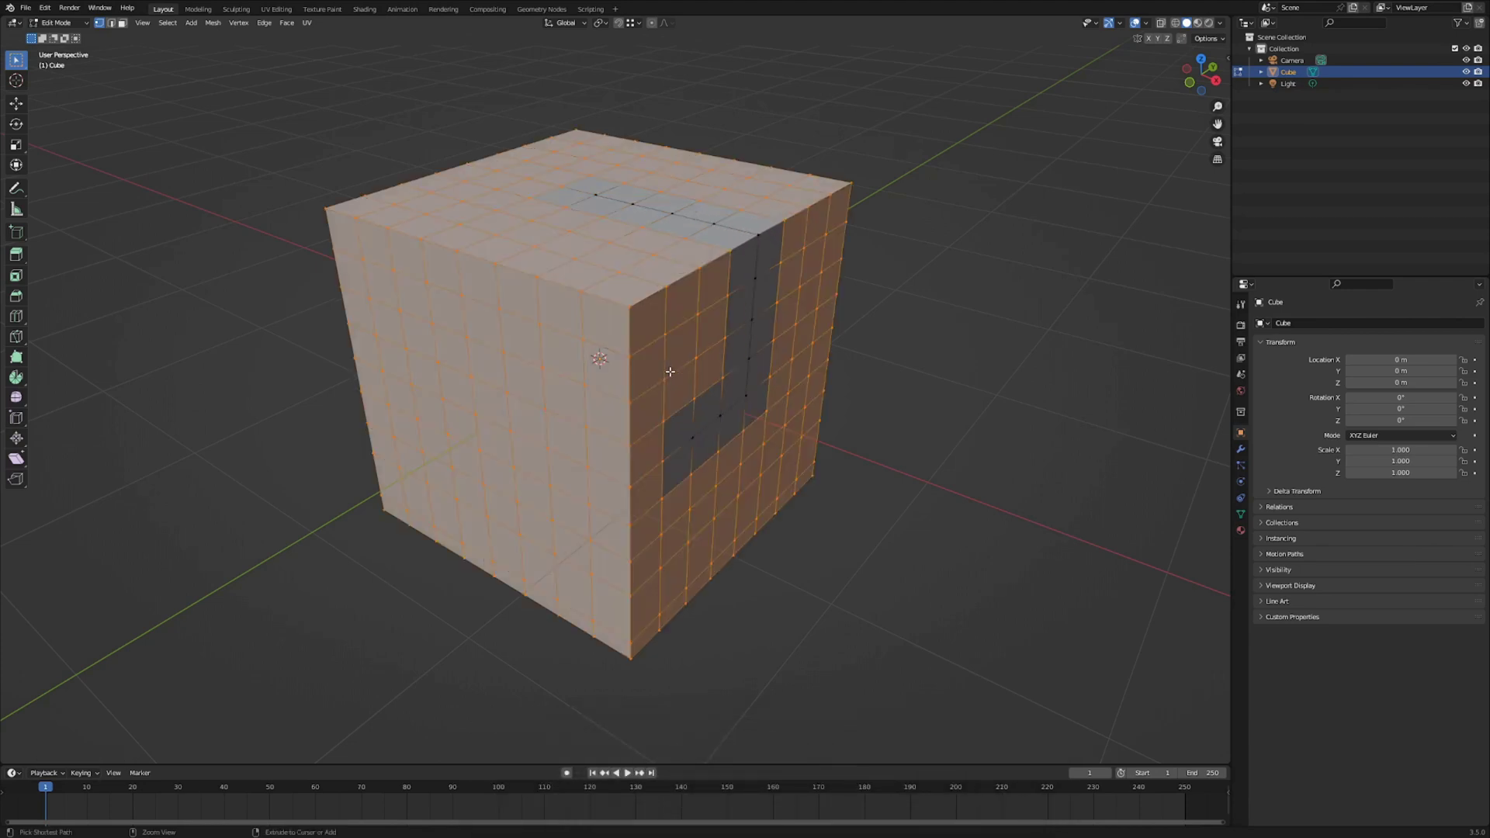
mouse_move(675, 383)
middle_mouse_down()
mouse_move(718, 403)
mouse_move(794, 384)
mouse_move(648, 383)
middle_mouse_up()
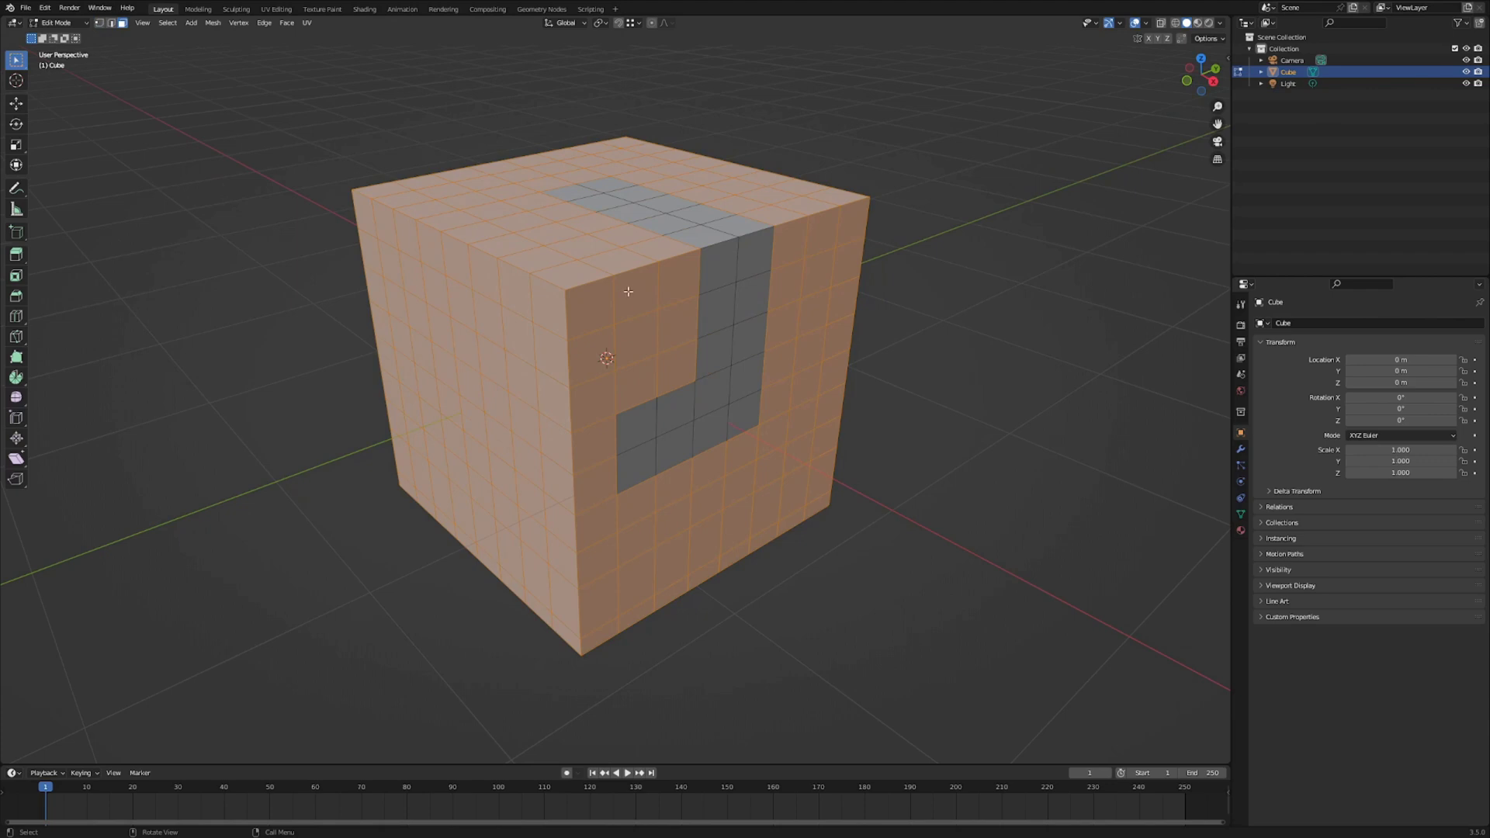
left_click_drag(542, 244, 747, 412)
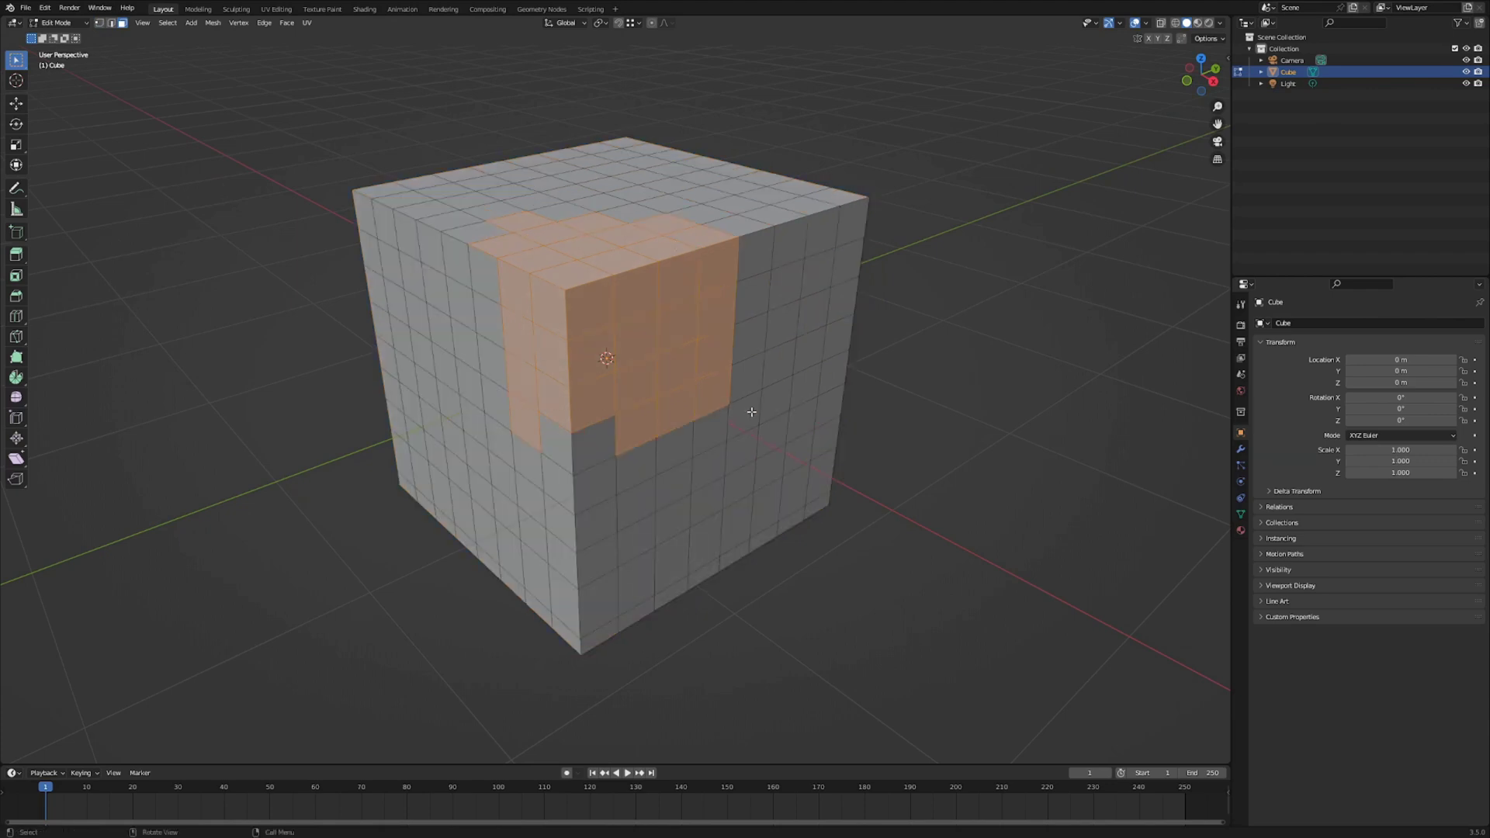
key("shift+h")
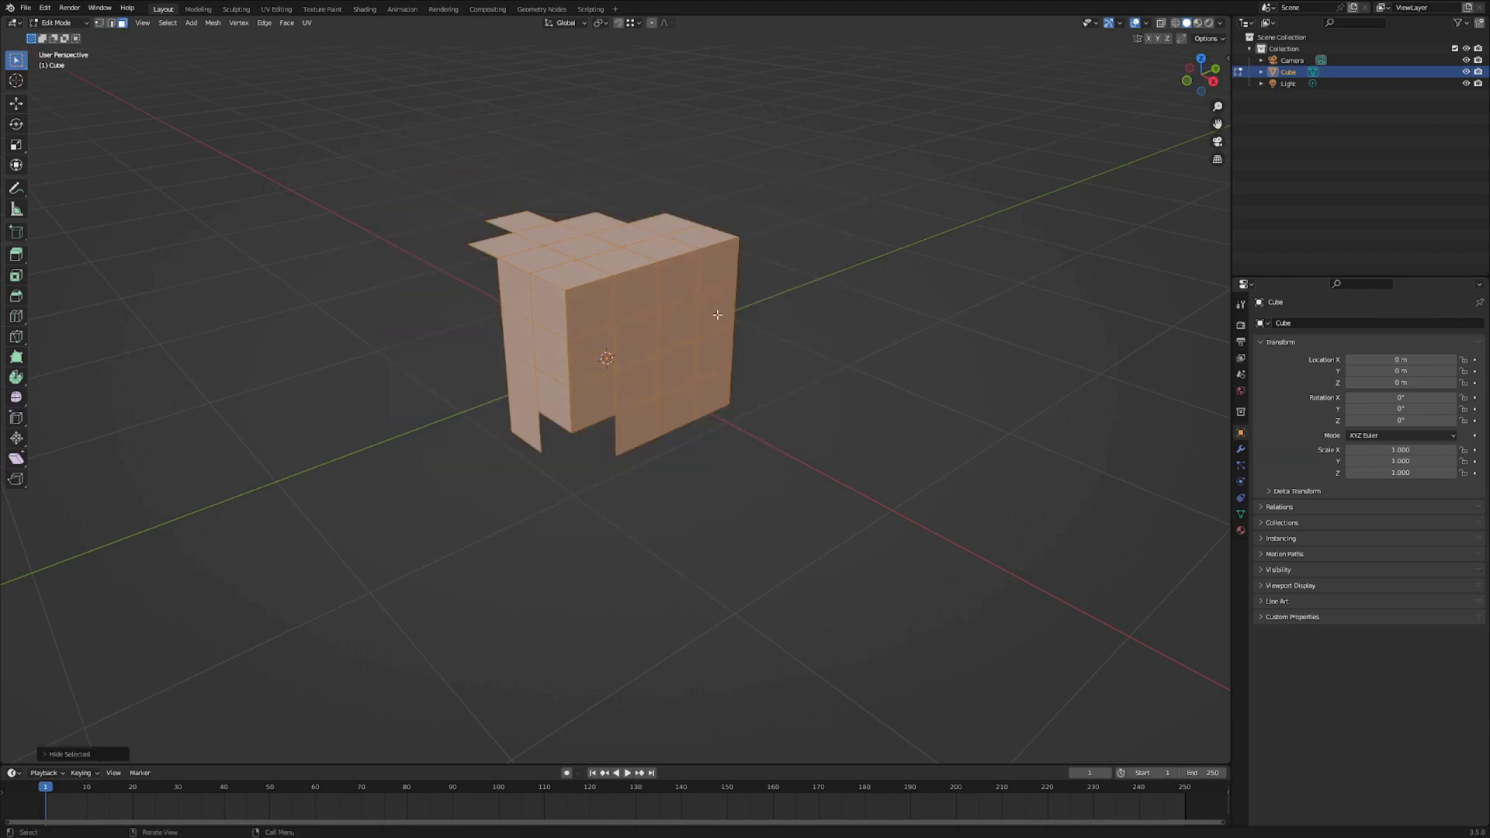
key("h")
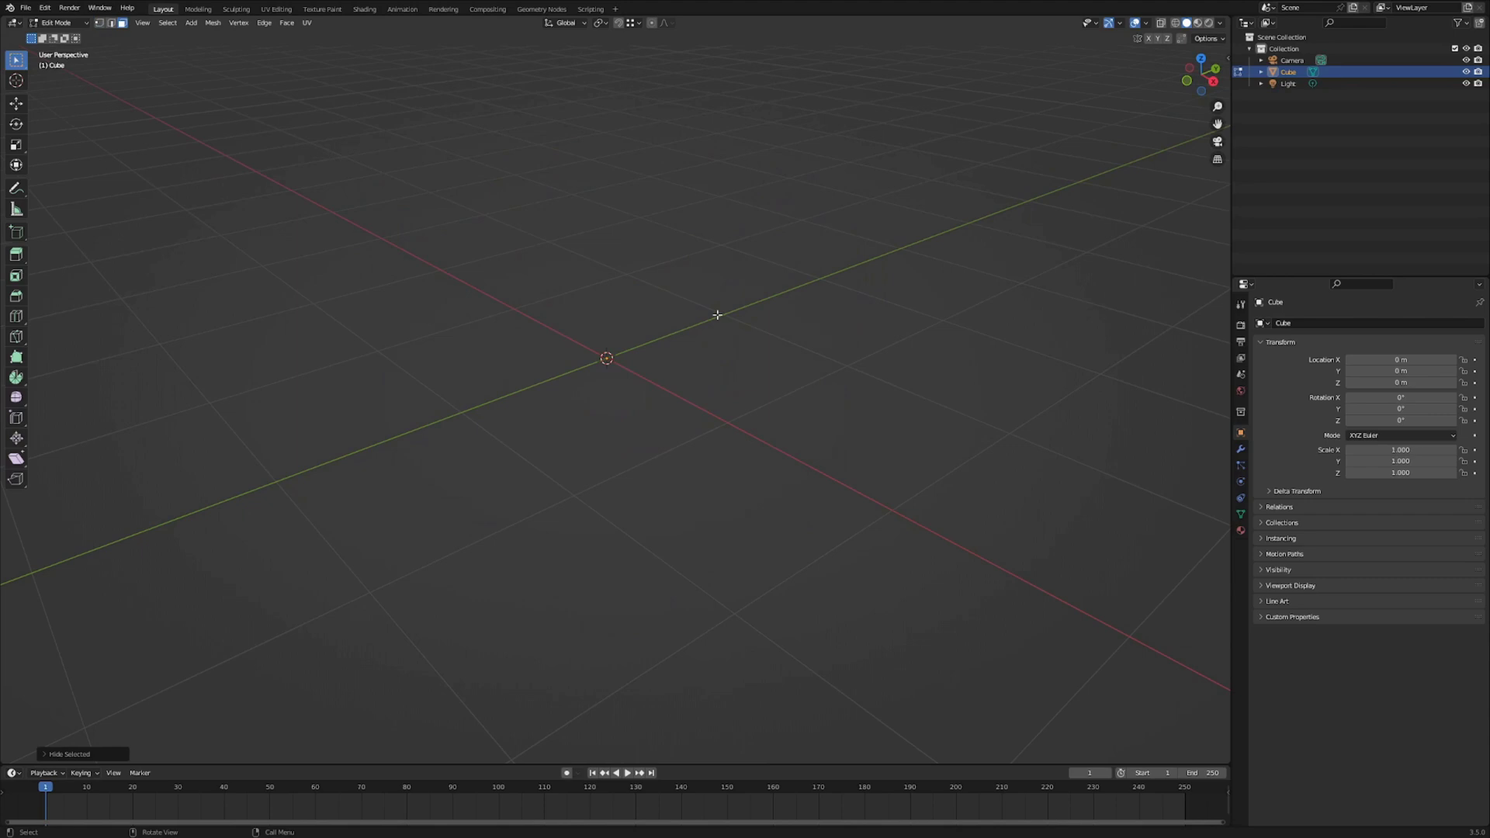
key("alt+h")
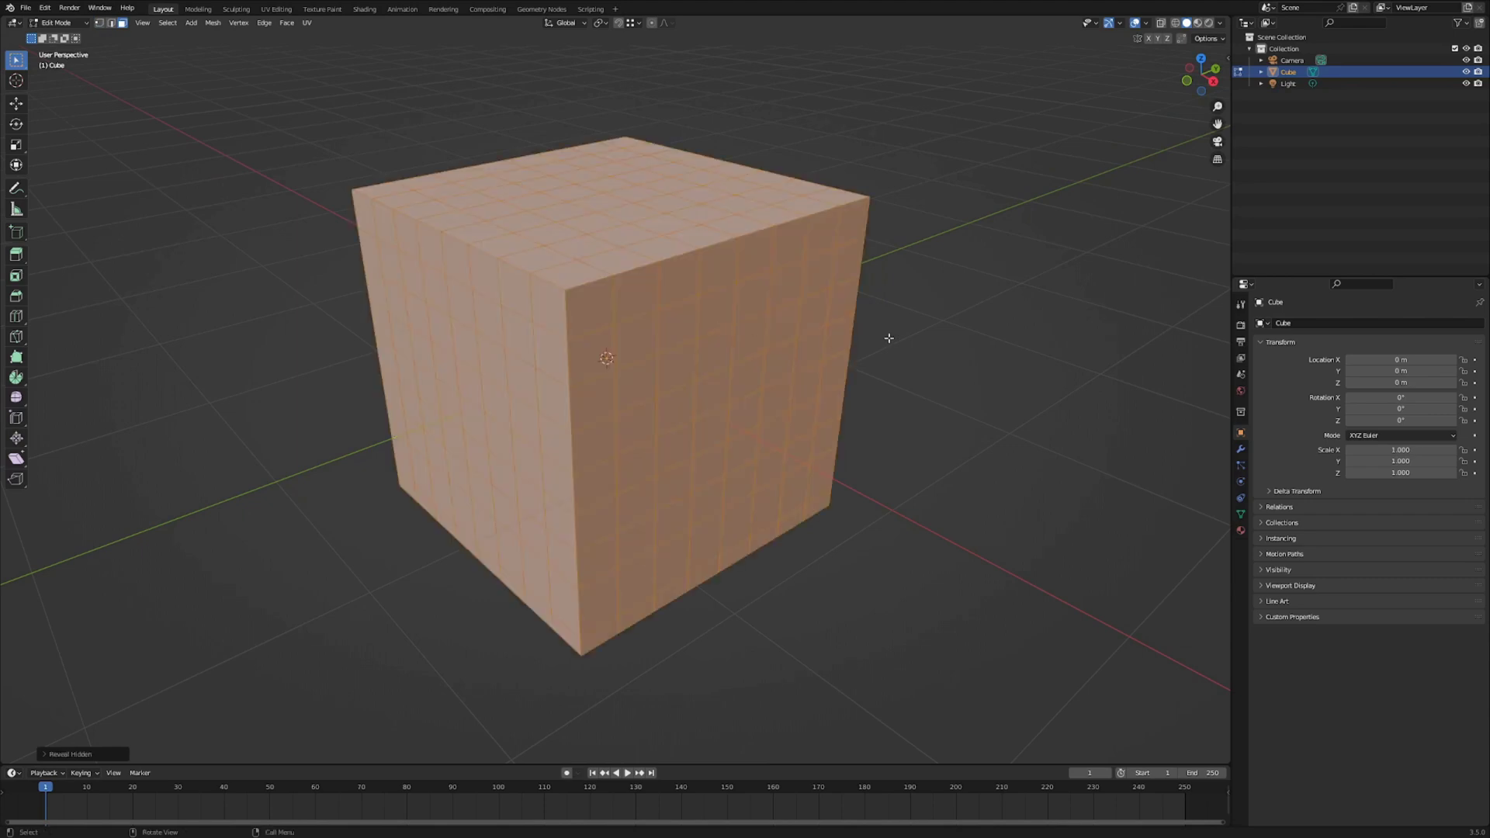
key("alt+a")
Select a front corner face, grow the selection, then shrink it back to 2x2
middle_click_drag(927, 339, 825, 341)
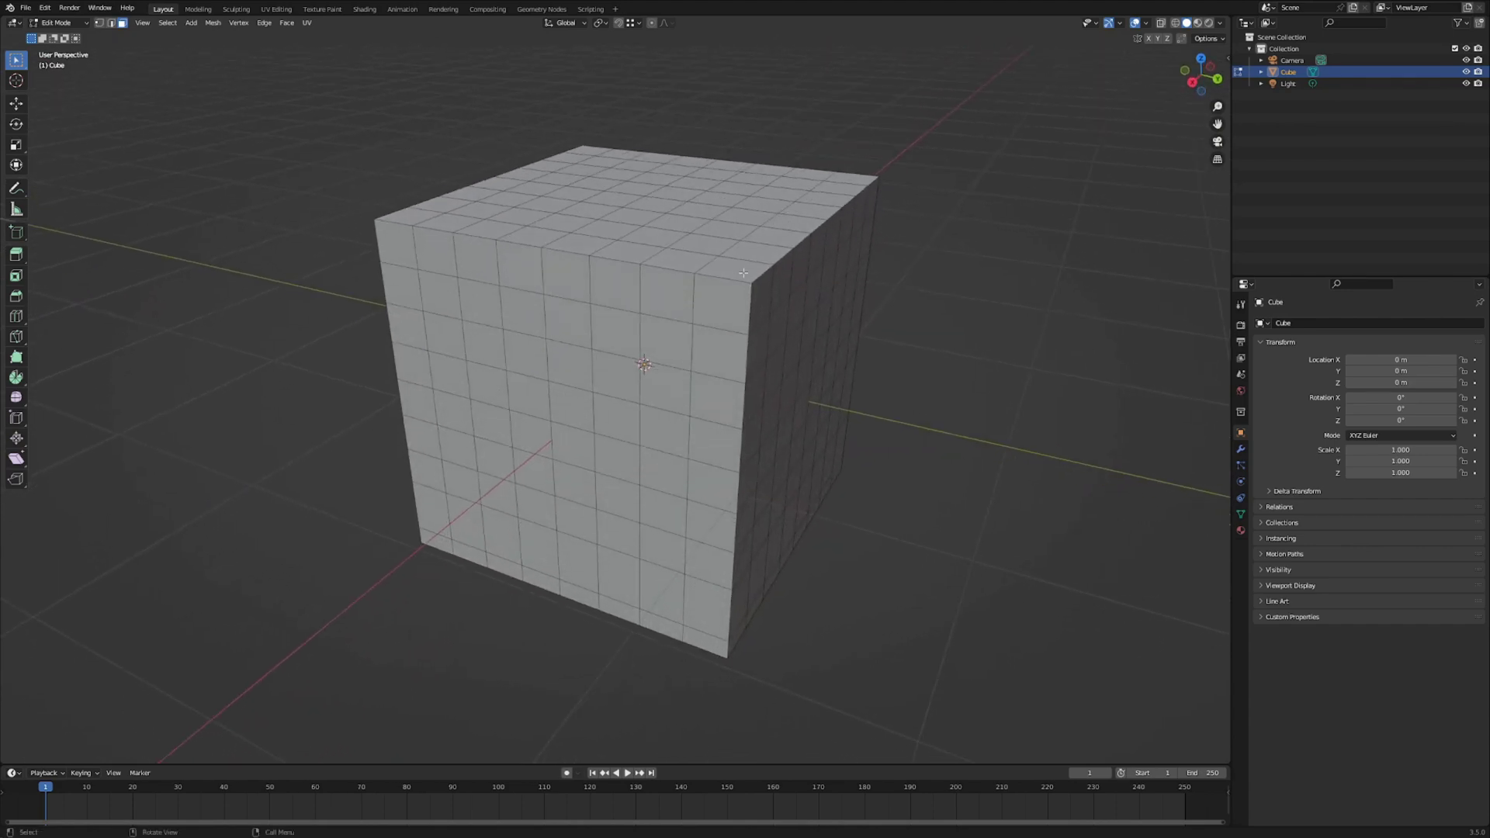
left_click(762, 299)
key("ctrl+KP_Add")
key("ctrl+KP_Add")
key("ctrl+KP_Add")
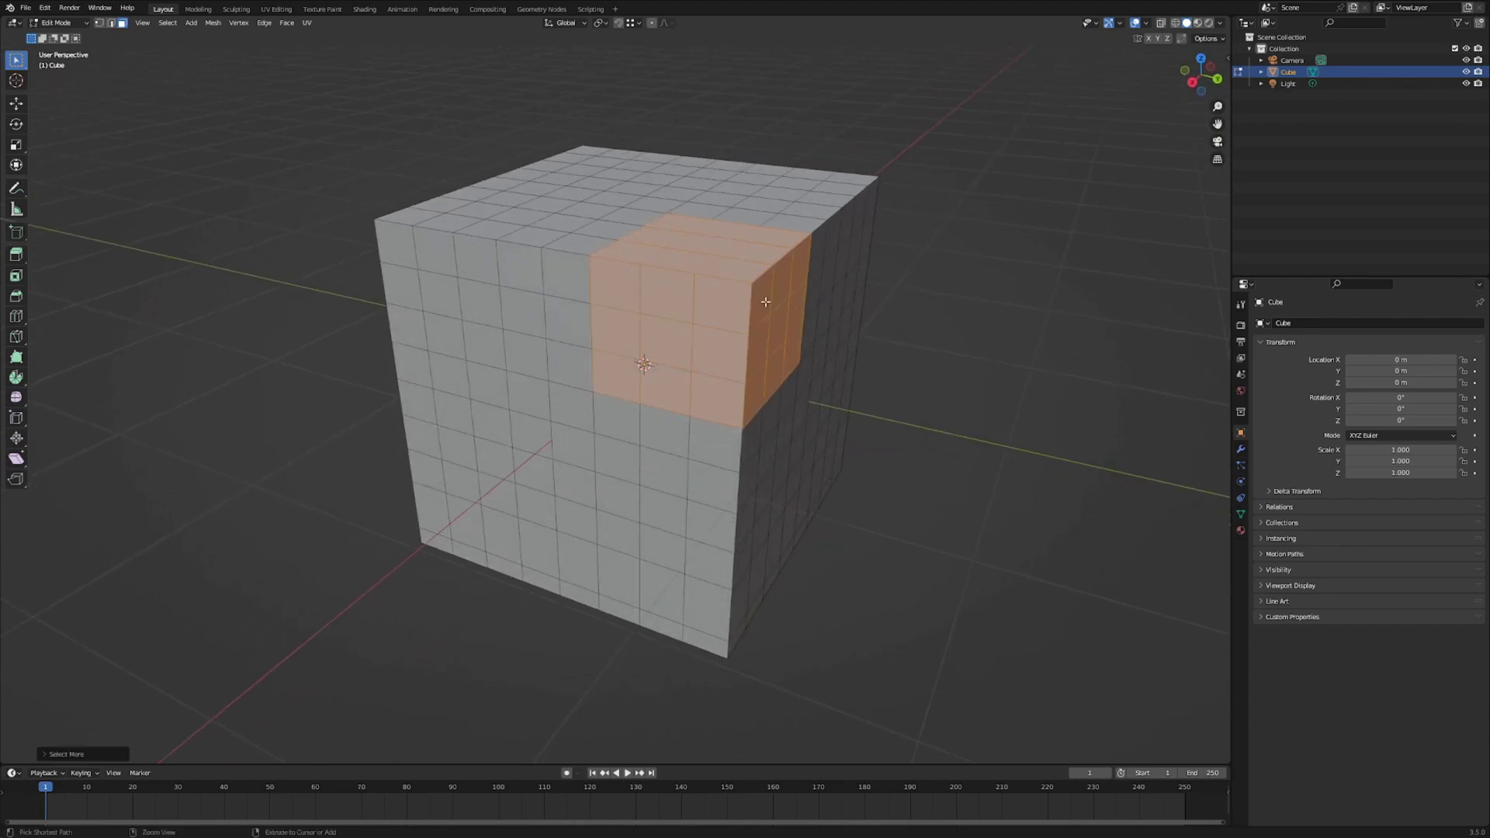
key("ctrl+KP_Subtract")
key("ctrl+KP_Subtract")
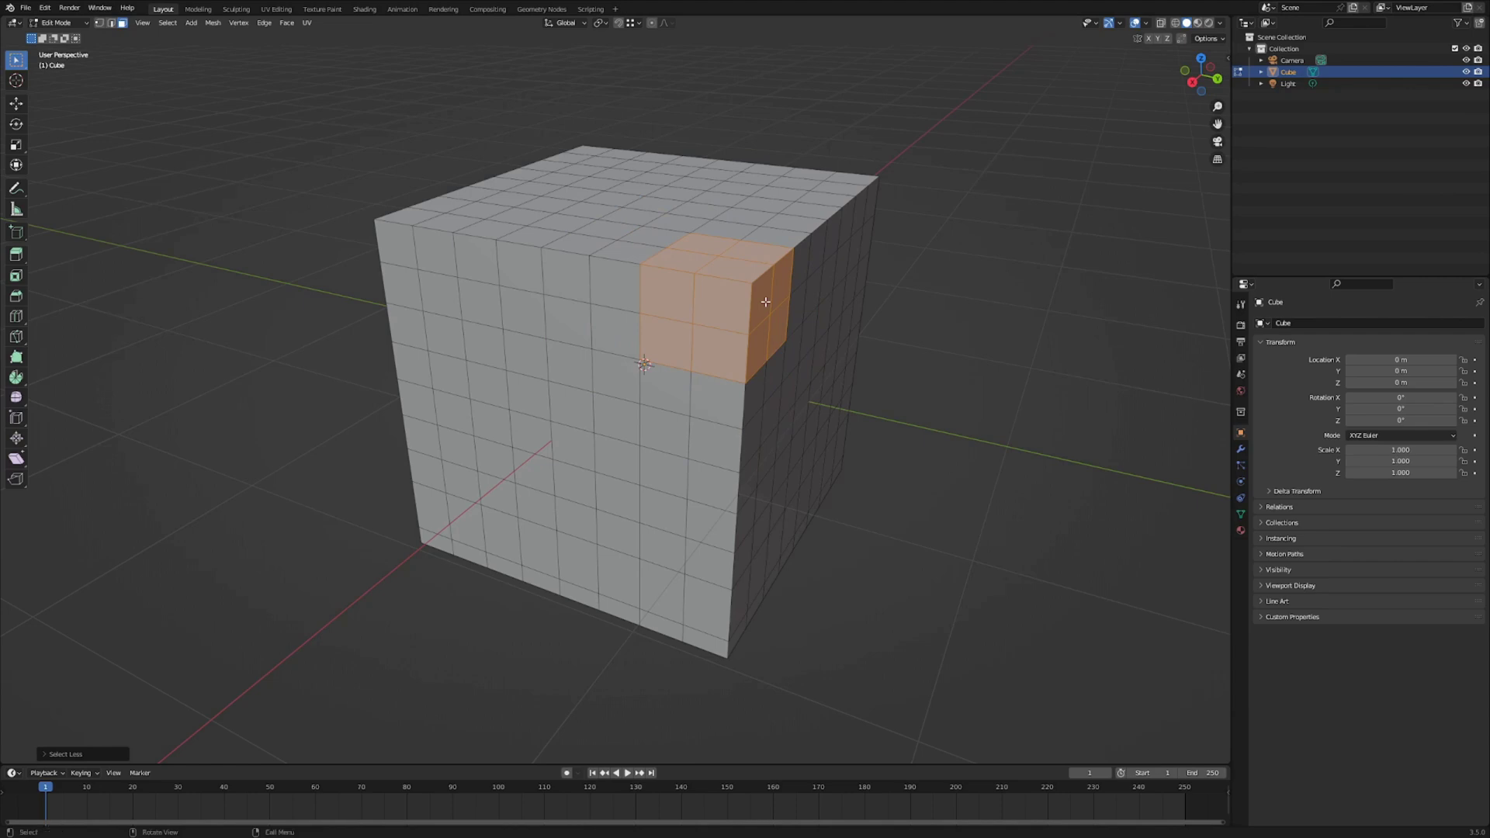
Select a shortest face path across the front to the right edge and up onto the top
middle_click_drag(765, 308, 535, 415)
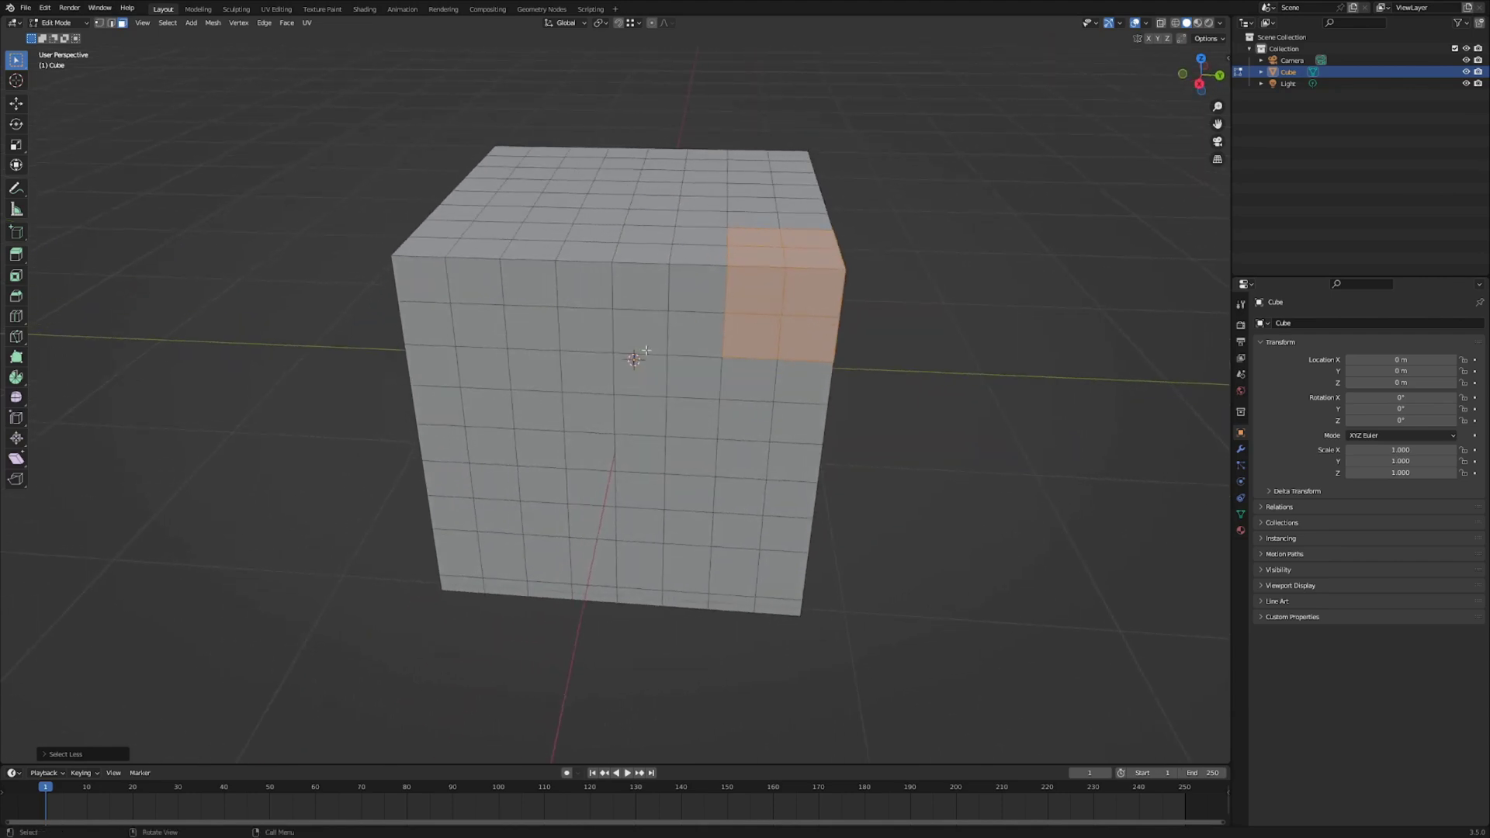
left_click(485, 370)
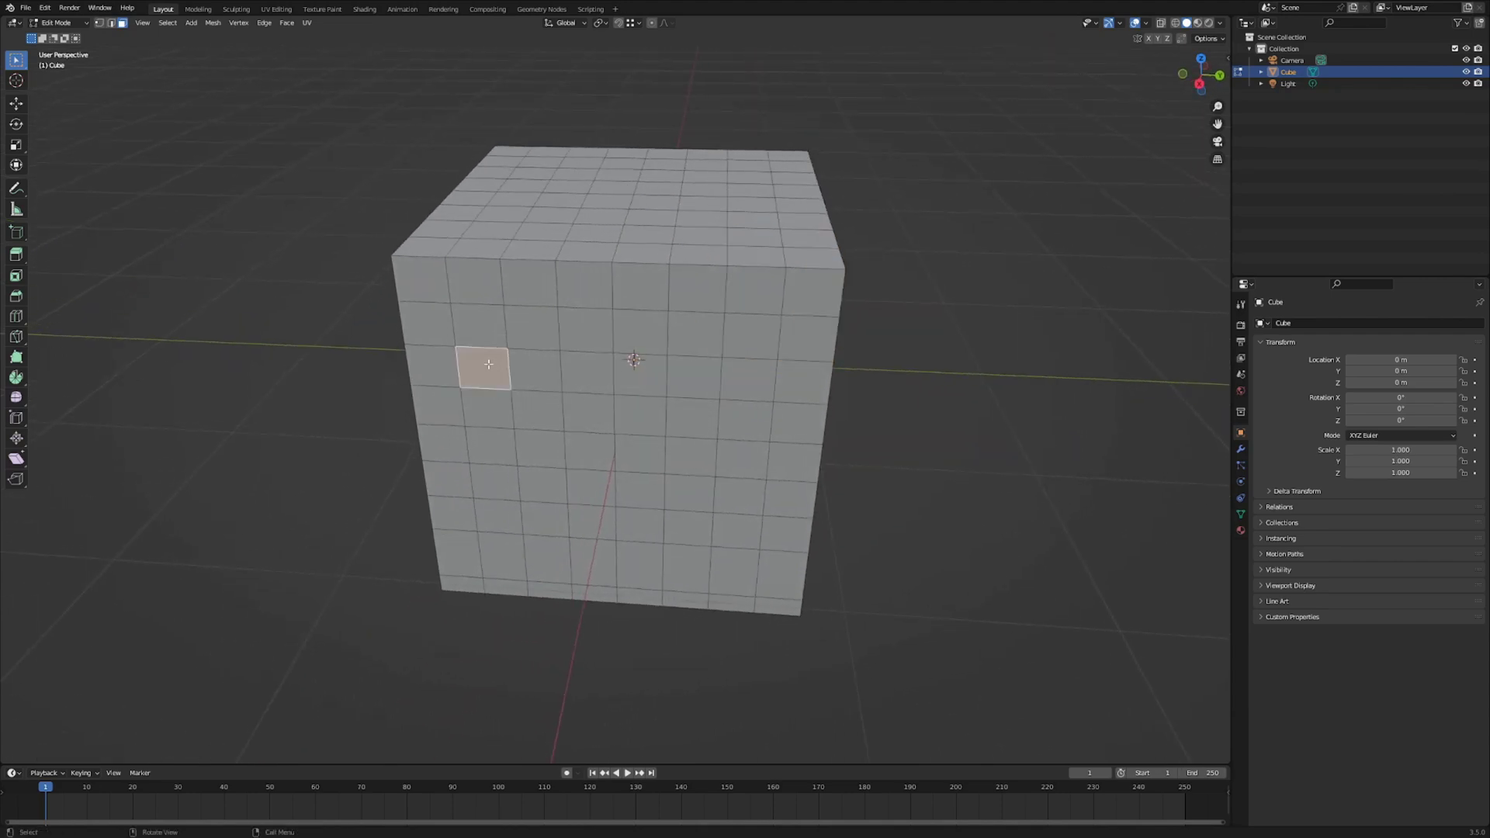
left_click(640, 375, "ctrl")
left_click(813, 389, "ctrl")
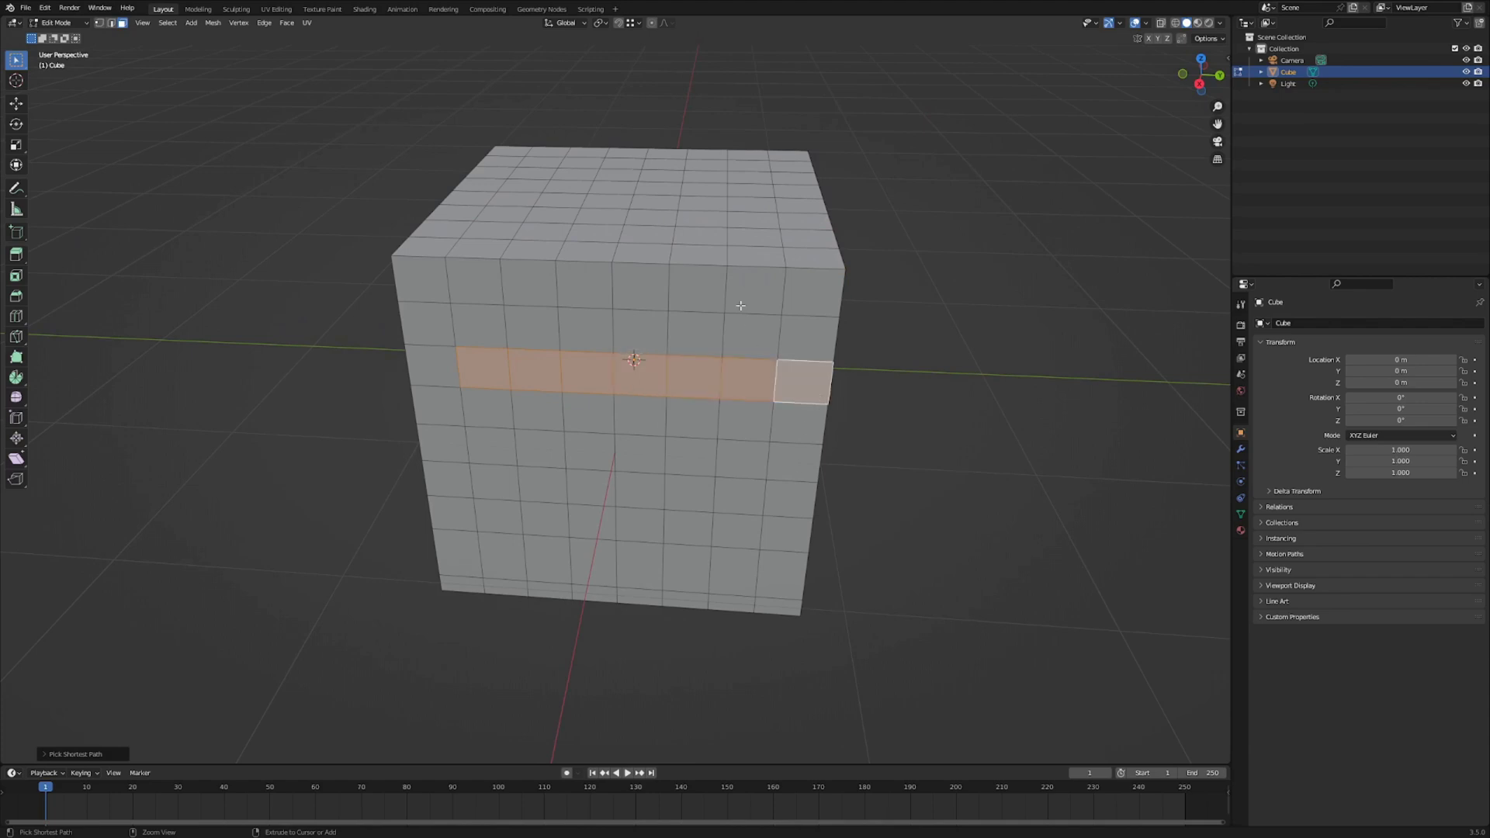
left_click(696, 231, "ctrl")
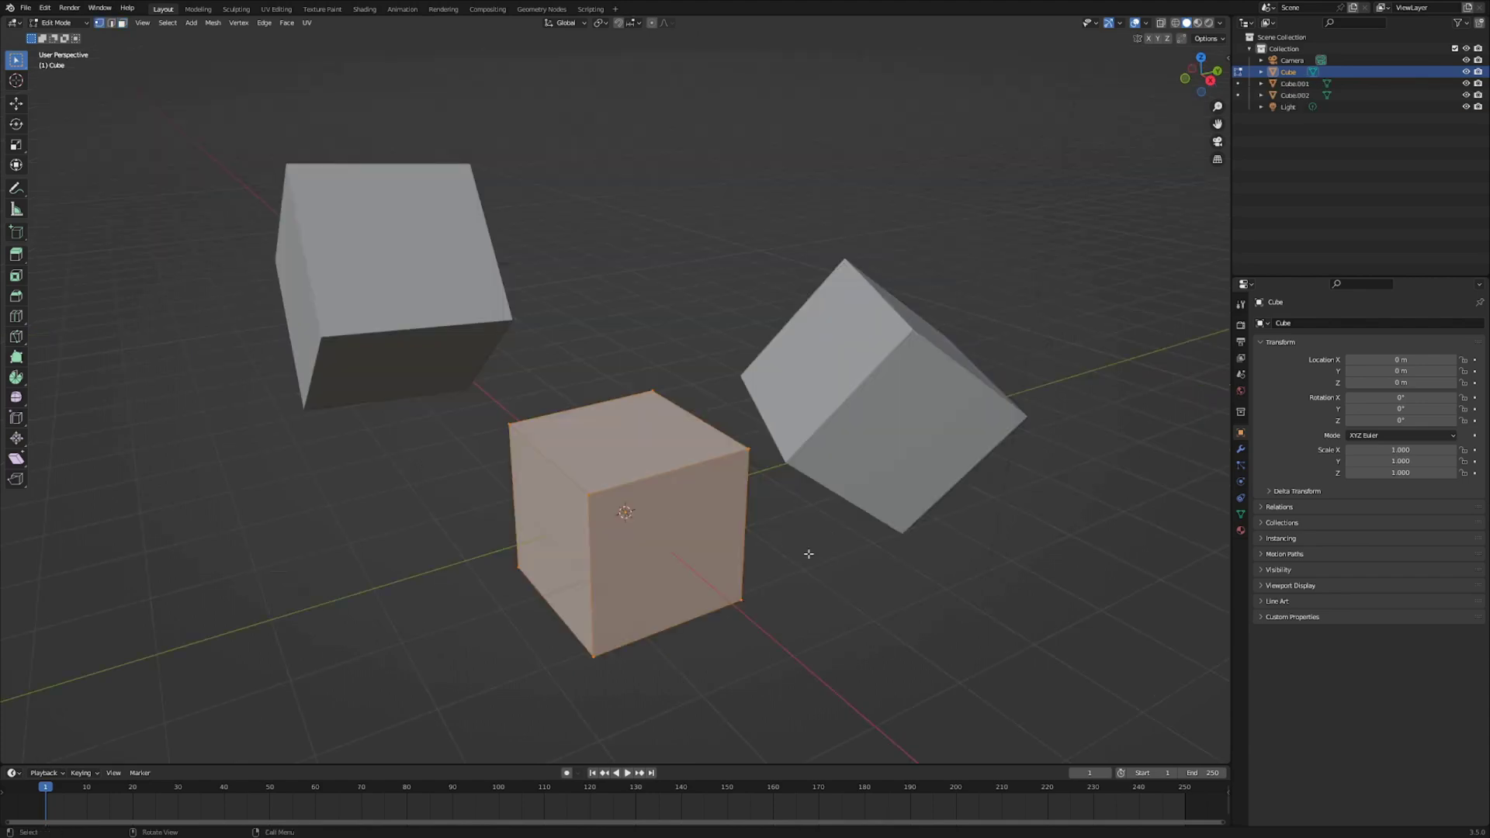
Return to Object Mode and orbit and zoom the view to show all three cubes
key("Tab")
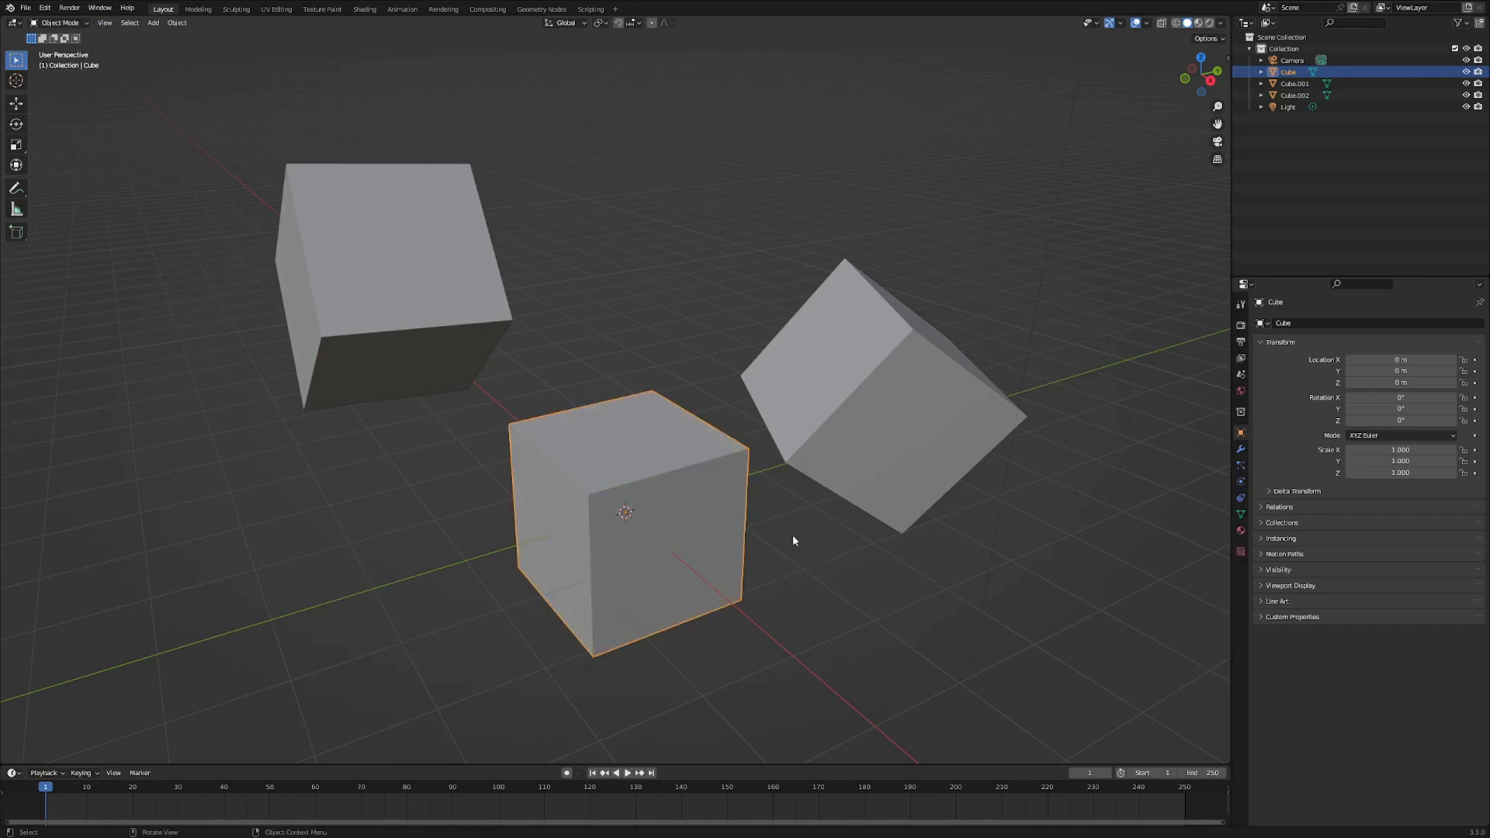
middle_click_drag(793, 533, 672, 515)
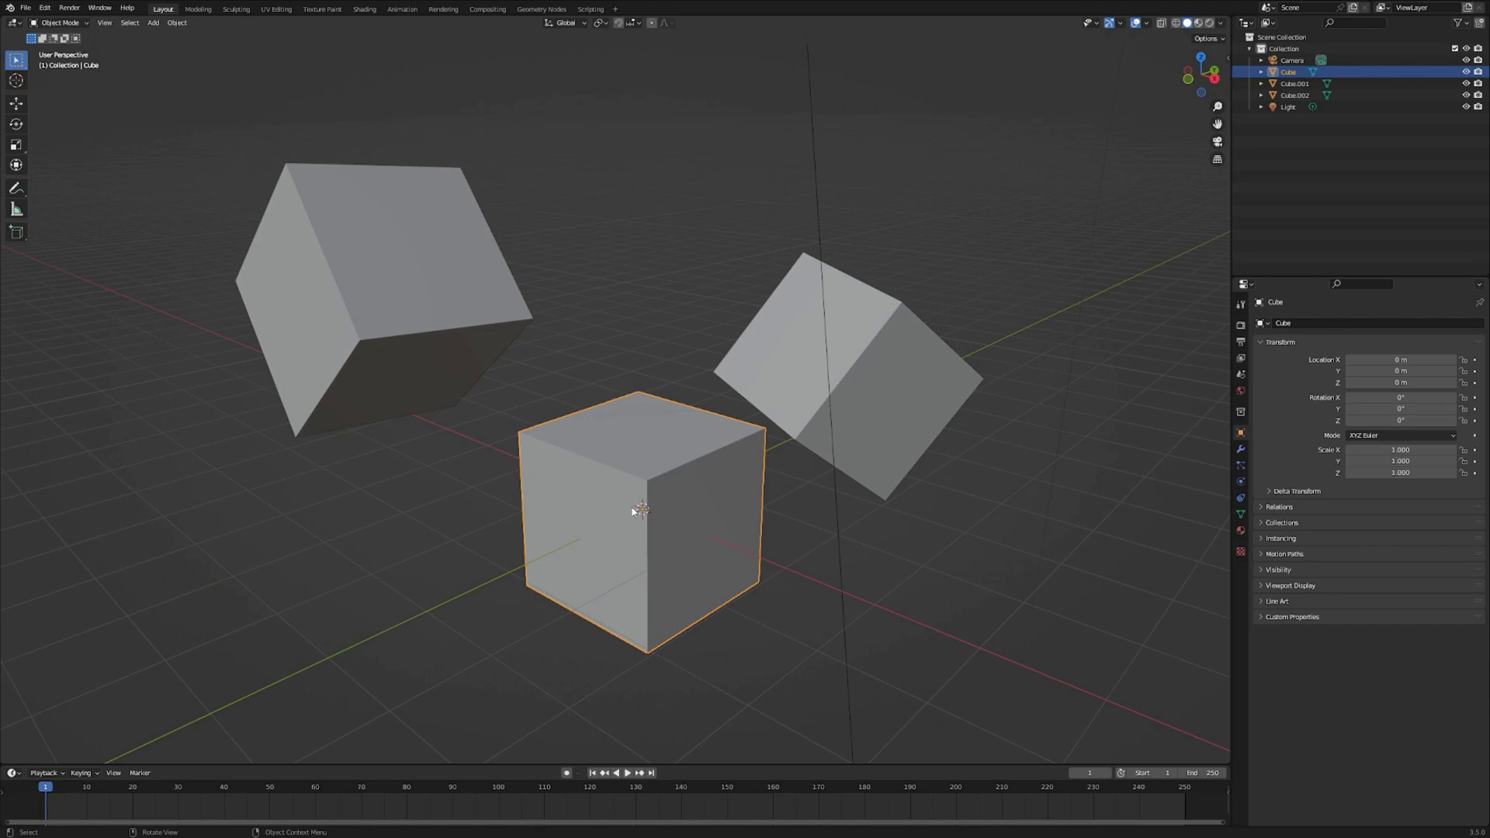
scroll(710, 515, "up", 6)
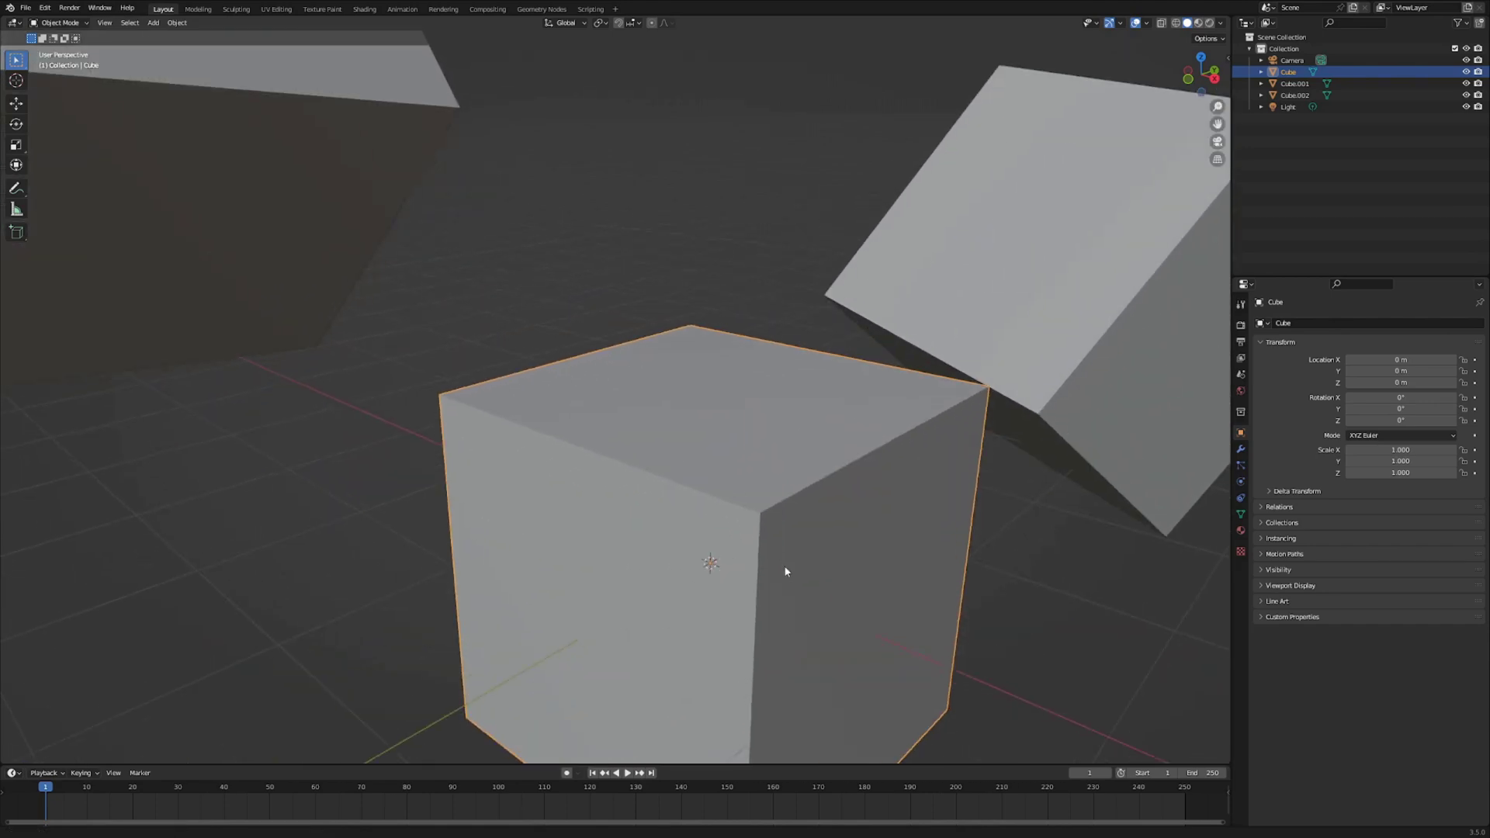
middle_click_drag(785, 571, 802, 462)
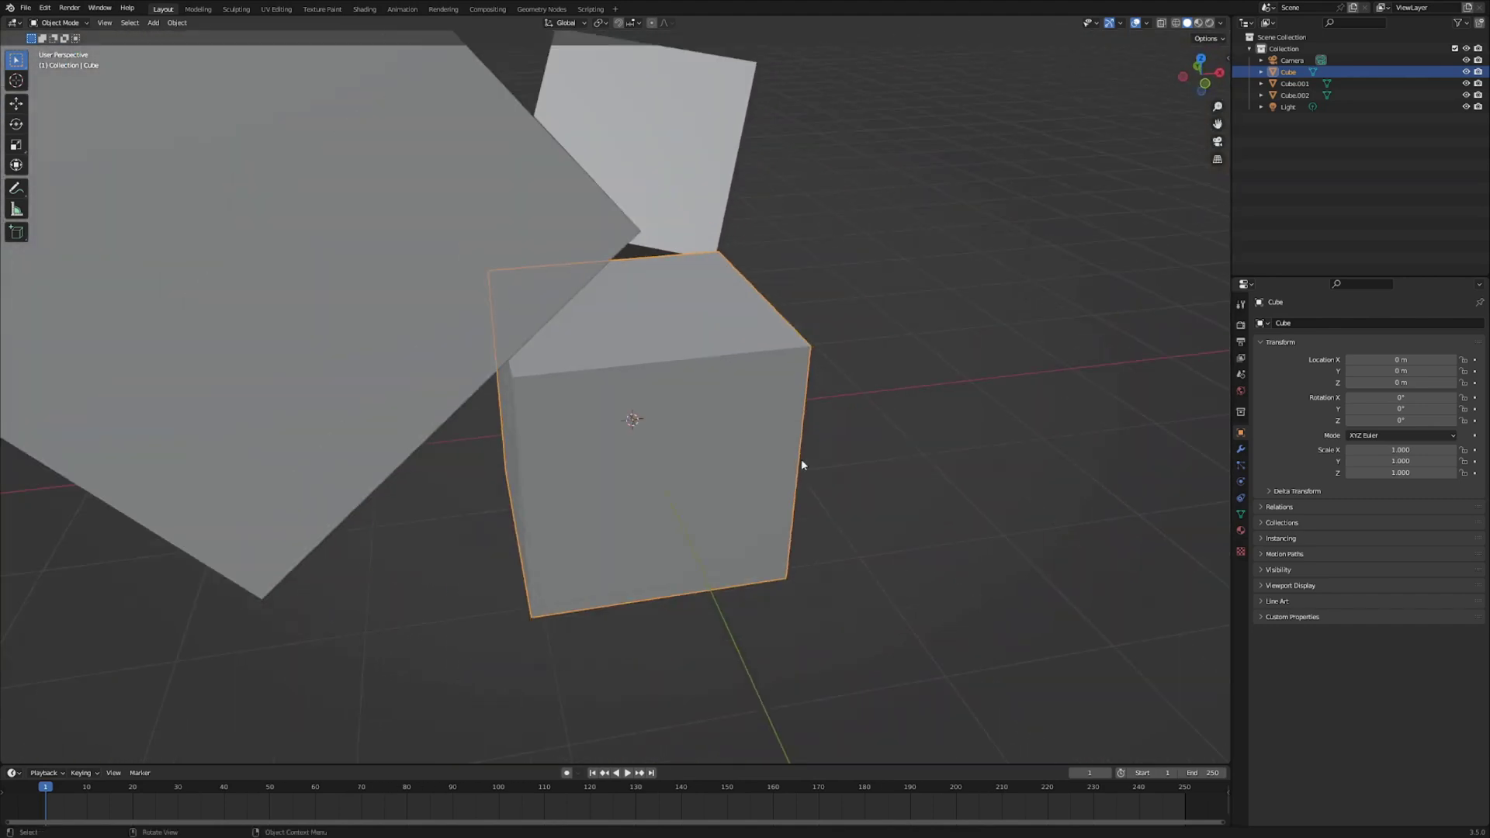
scroll(800, 464, "down", 6)
middle_click_drag(801, 463, 658, 442)
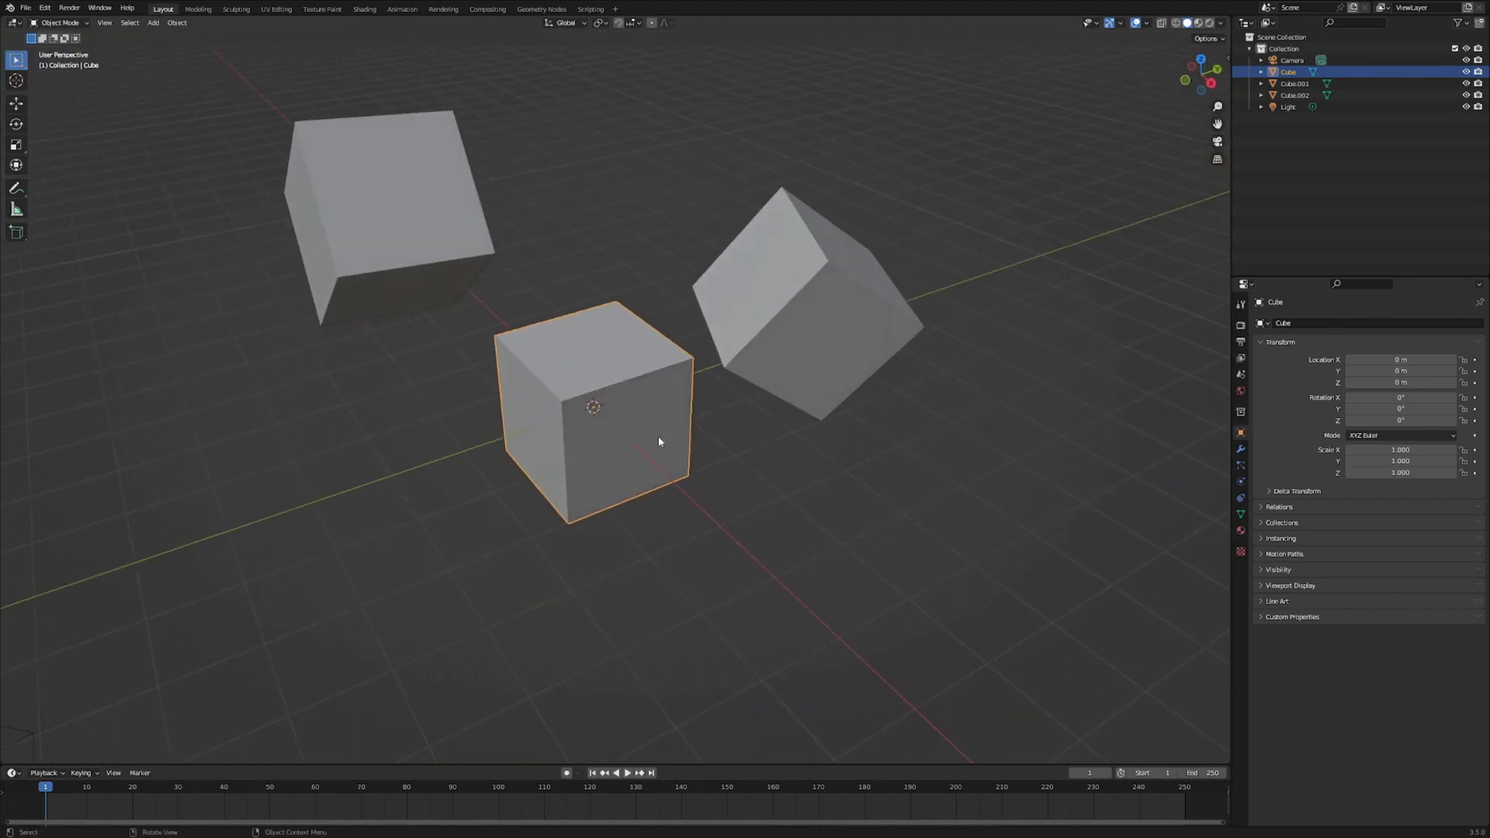
Set the cube's origin to Origin to Center of Mass (Volume) from its context menu
right_click(659, 442)
mouse_move(649, 463)
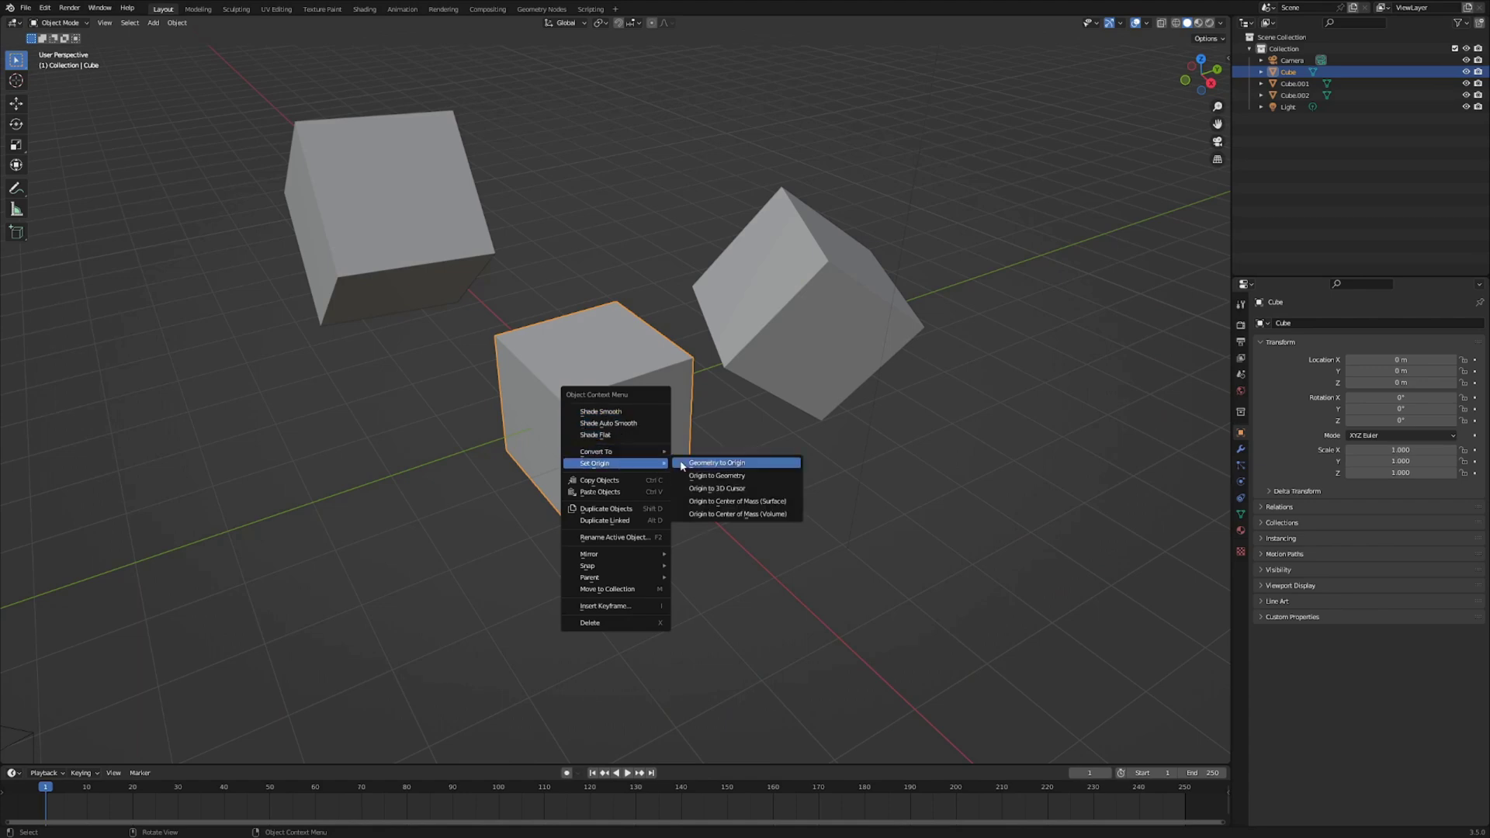
left_click(785, 515)
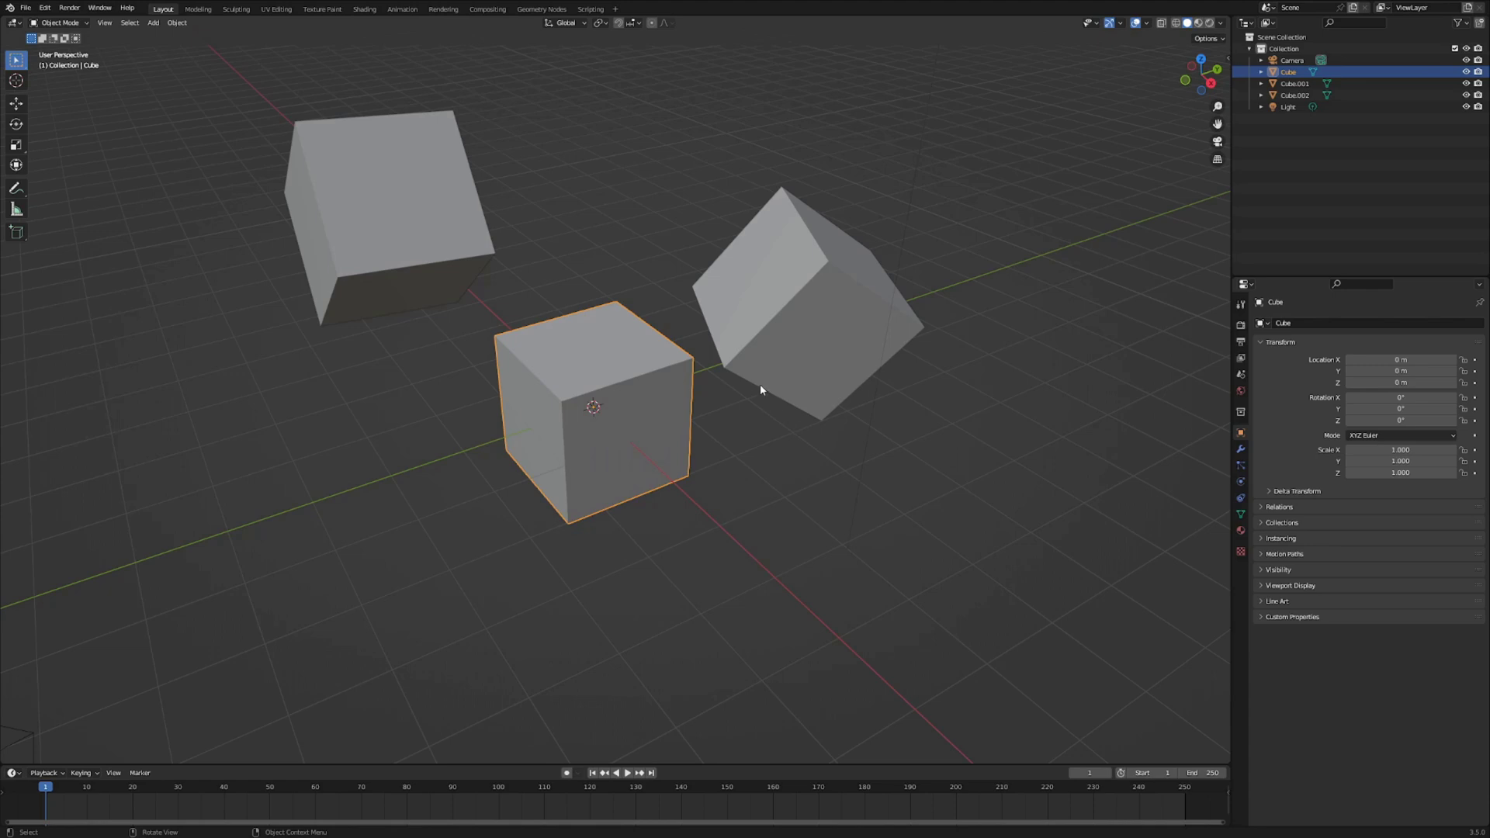
middle_click_drag(742, 382, 681, 346)
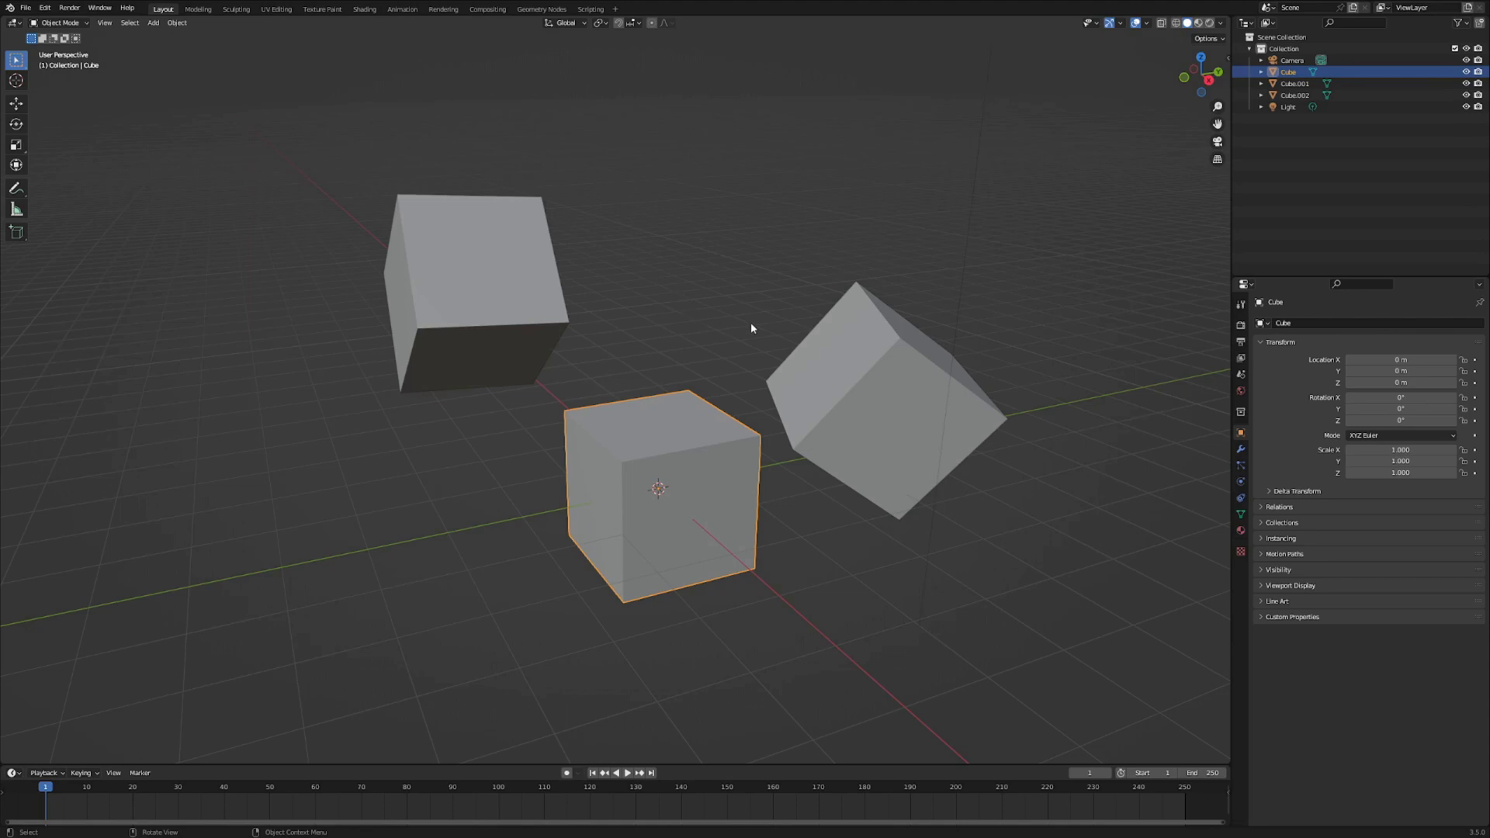
middle_click_drag(812, 355, 815, 411)
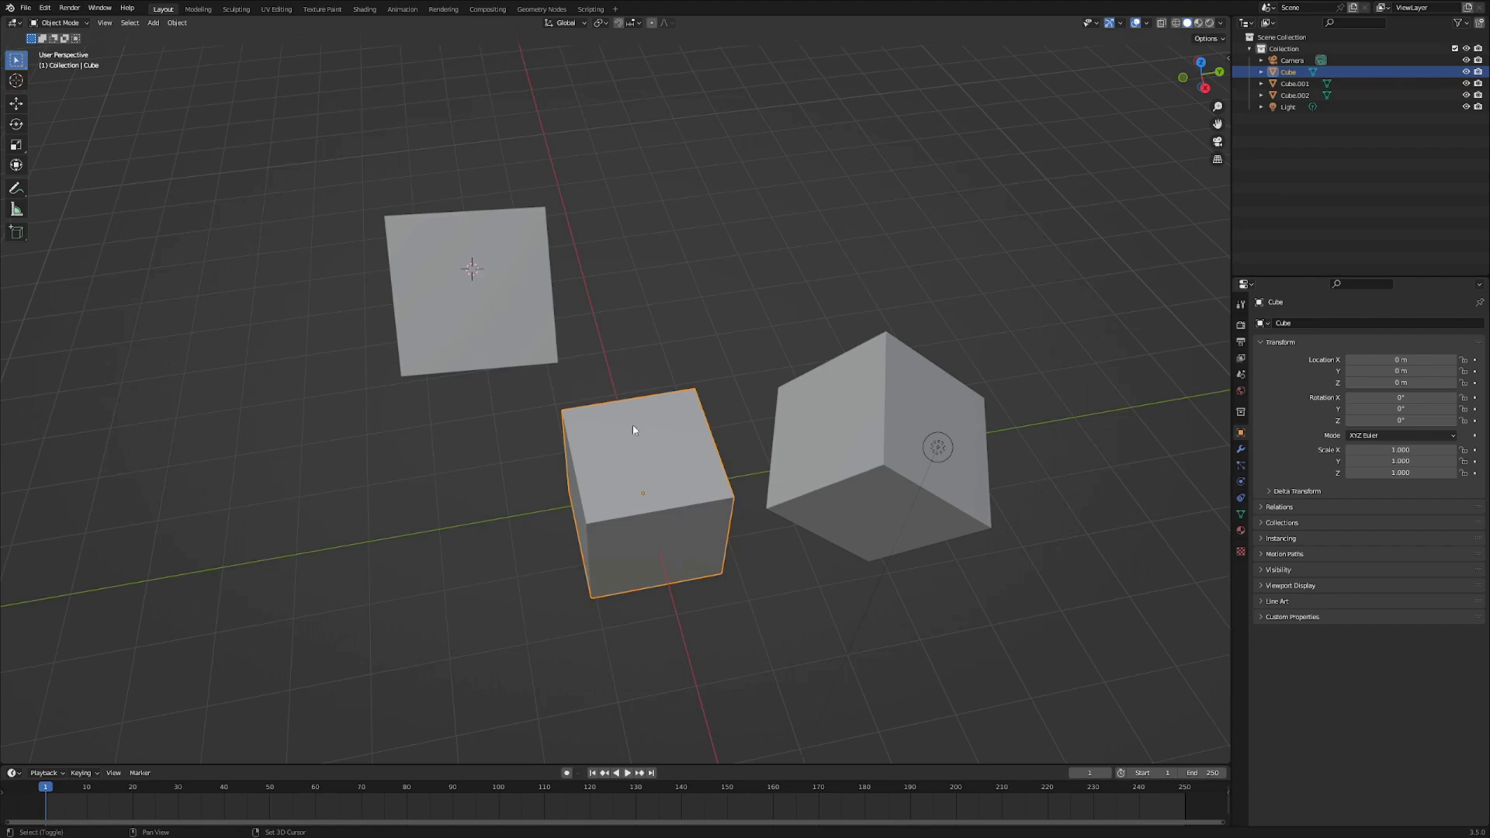
Place the 3D cursor on the selected cube, then bring up the Shift+S Snap menu
middle_click_drag(725, 403, 625, 289)
right_click(552, 466, "shift")
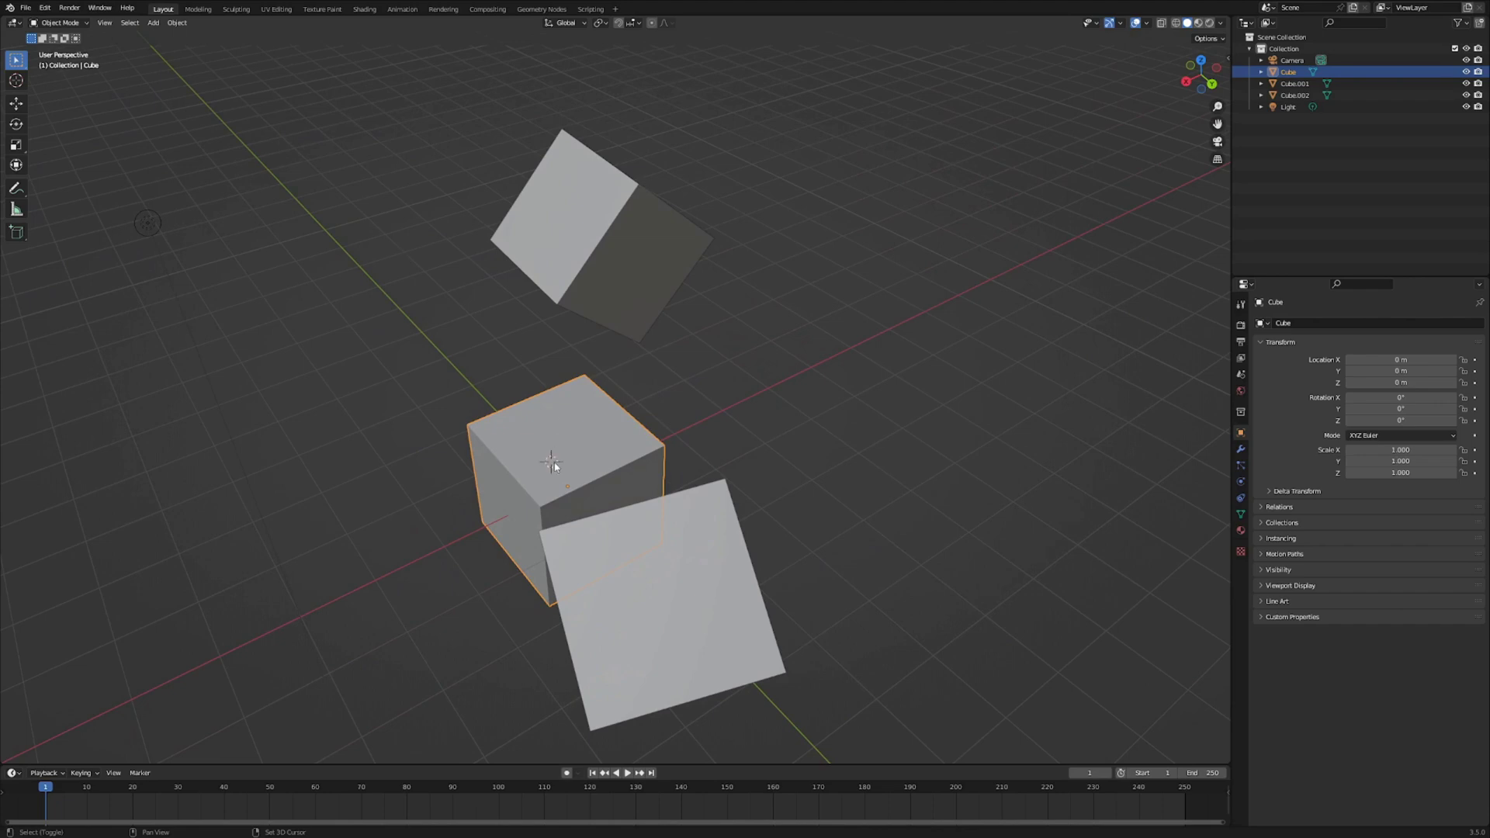
middle_click_drag(552, 466, 725, 263)
key("shift+s")
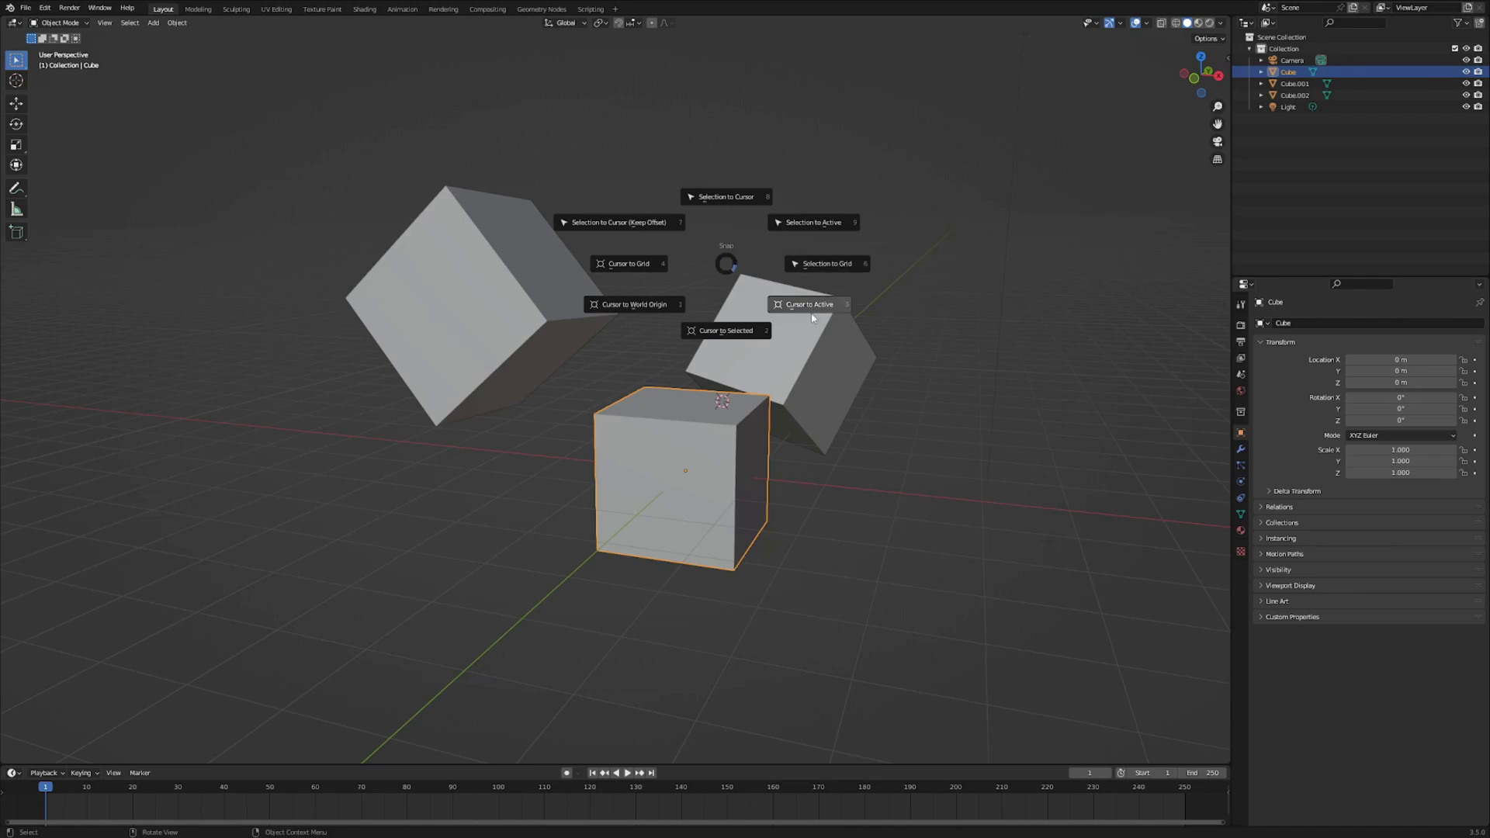
Dismiss the Snap menu and set the 3D cursor's X location to 0.5383 m in the sidebar
key("Escape")
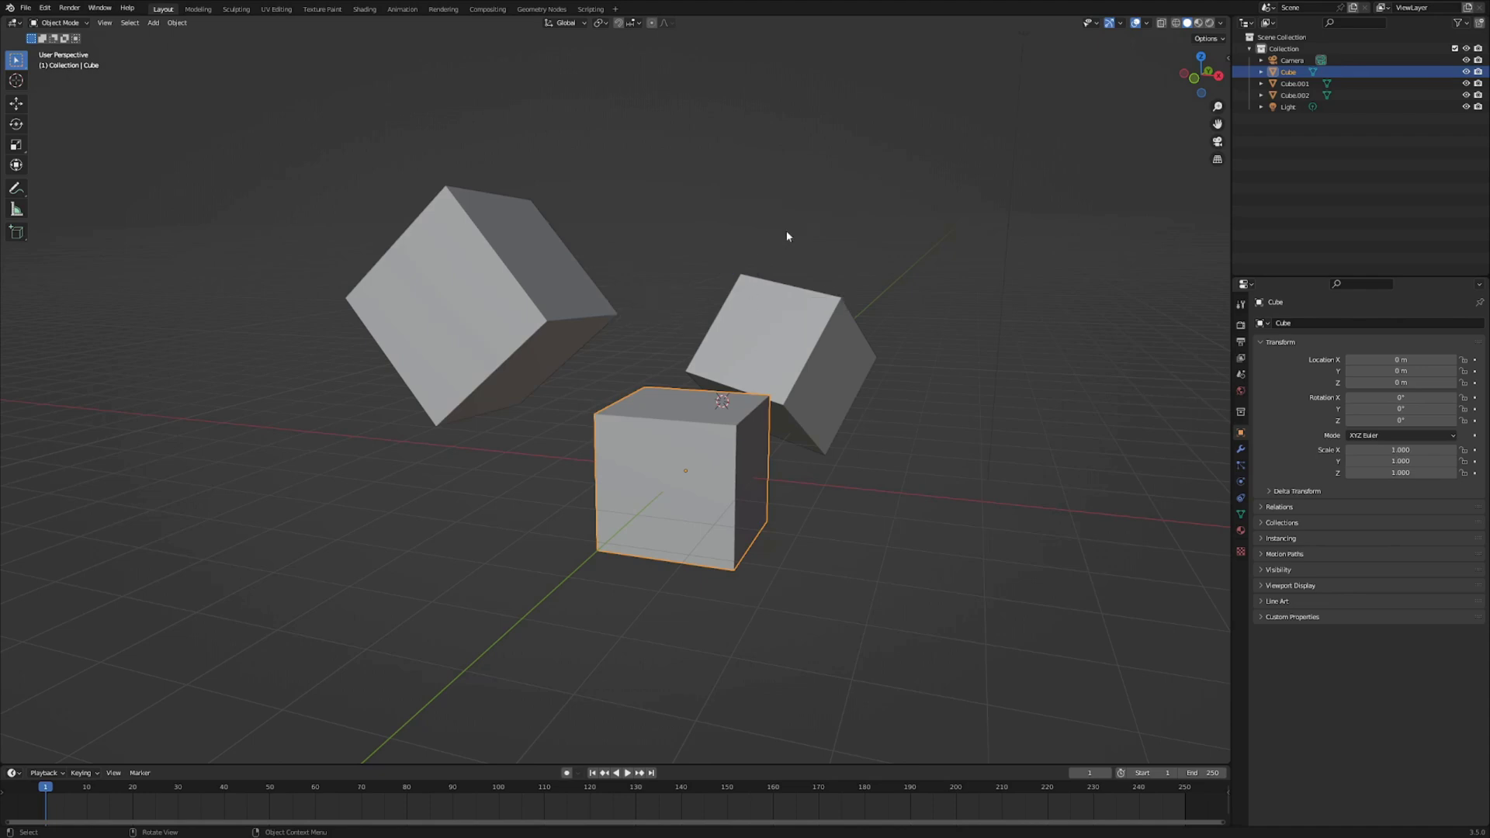
left_click(1226, 59)
left_click(1225, 108)
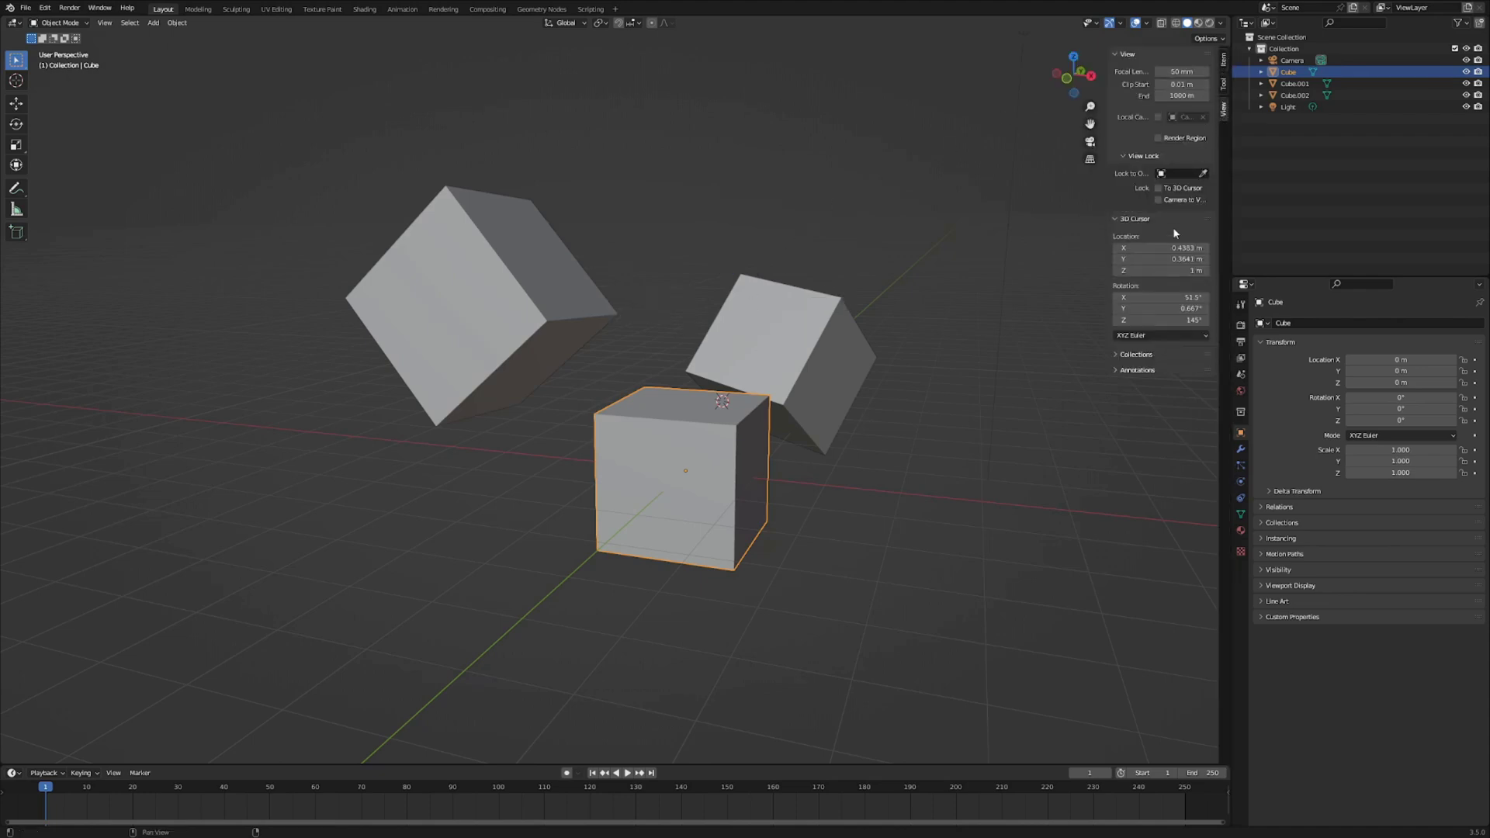
mouse_move(1180, 248)
left_mouse_down()
mouse_move(1125, 247)
mouse_move(1183, 247)
left_mouse_up()
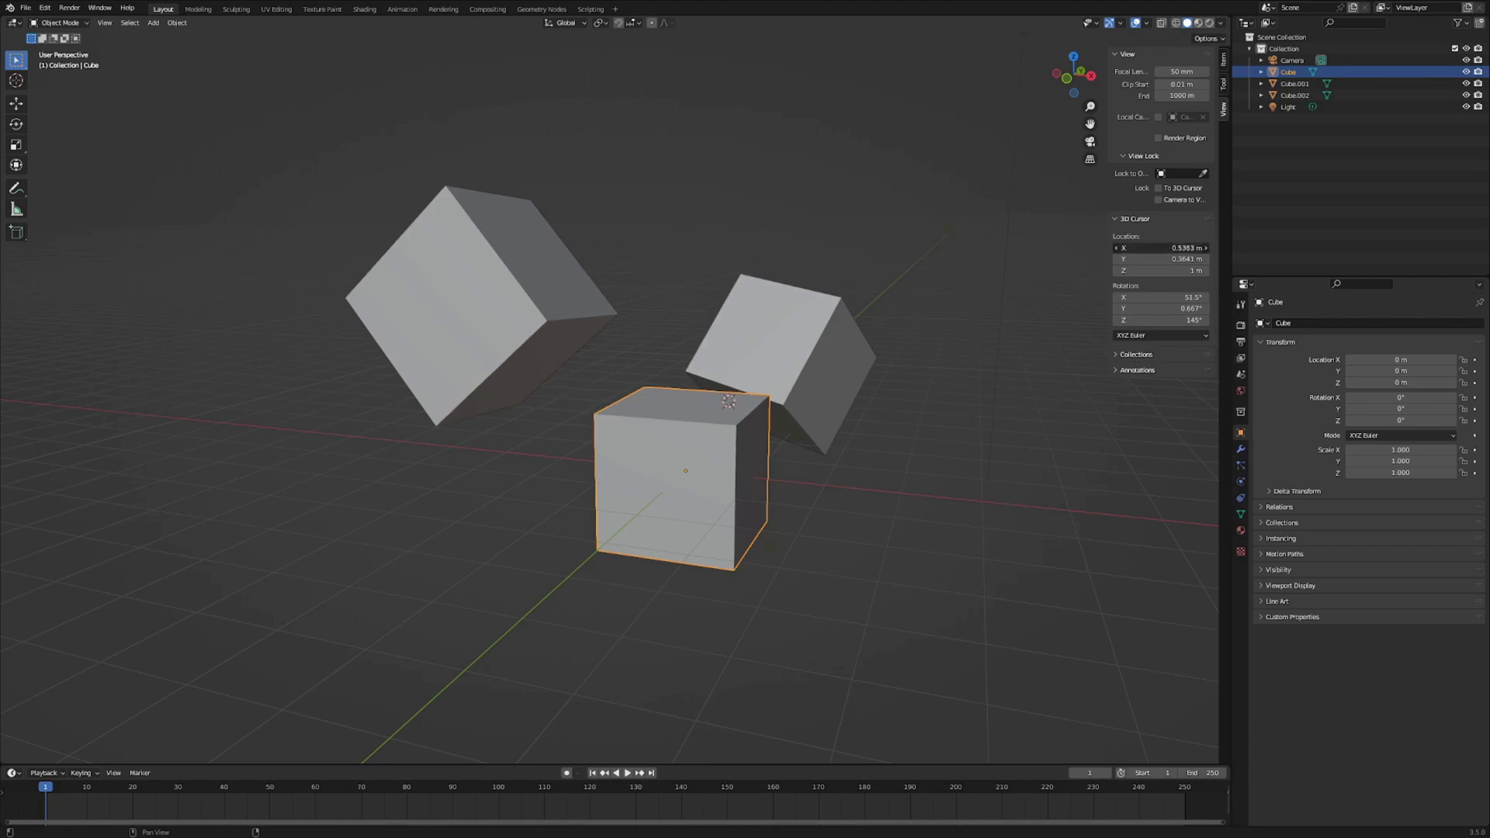
Set the pivot point to 3D Cursor, place the cursor above the cubes, and rotate the cube
left_click(601, 23)
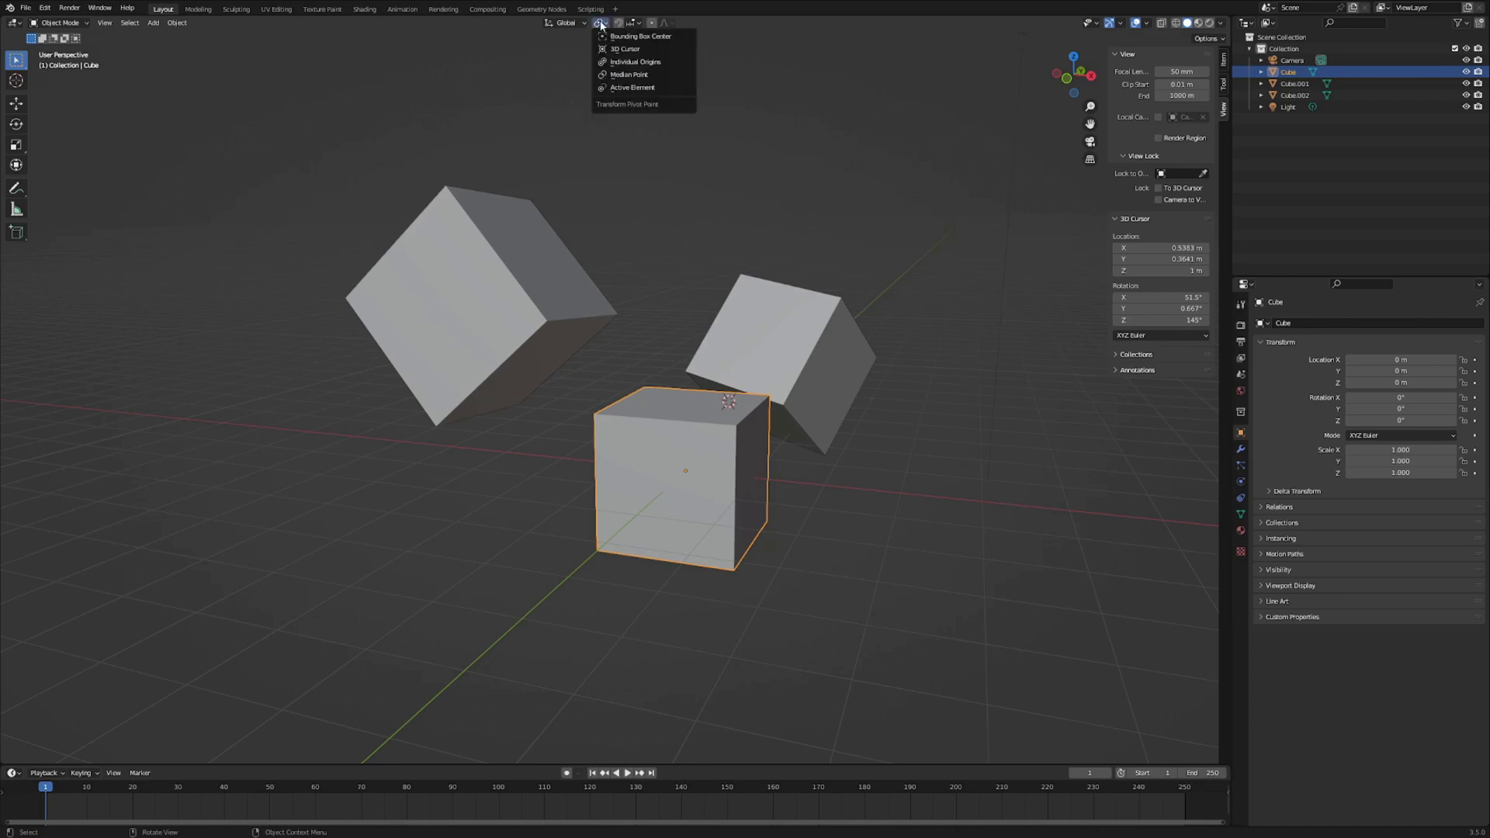
left_click(665, 51)
right_click(793, 226, "shift")
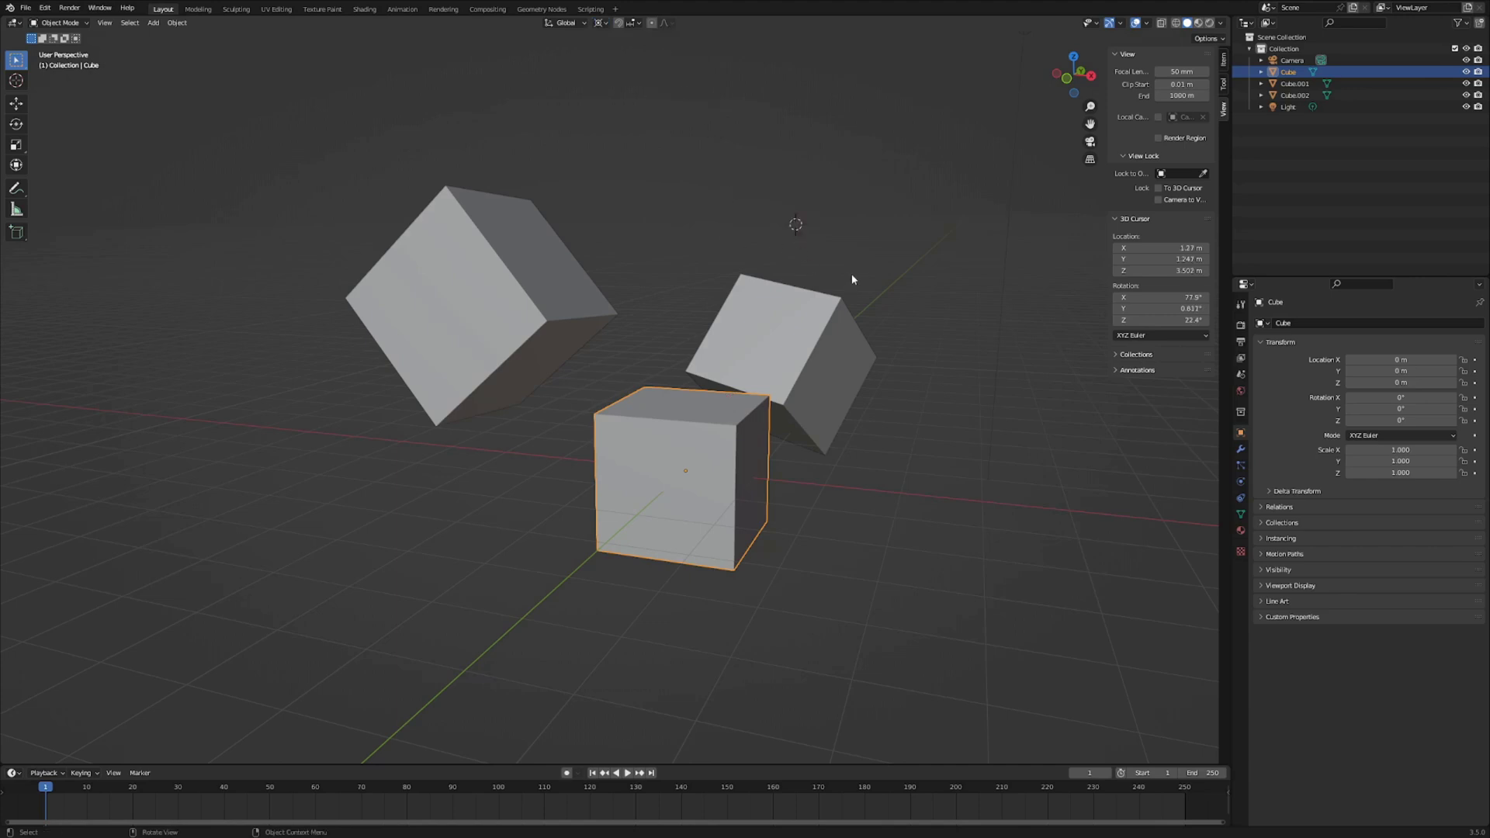
middle_click_drag(846, 267, 730, 351)
right_click(757, 232, "shift")
key("r")
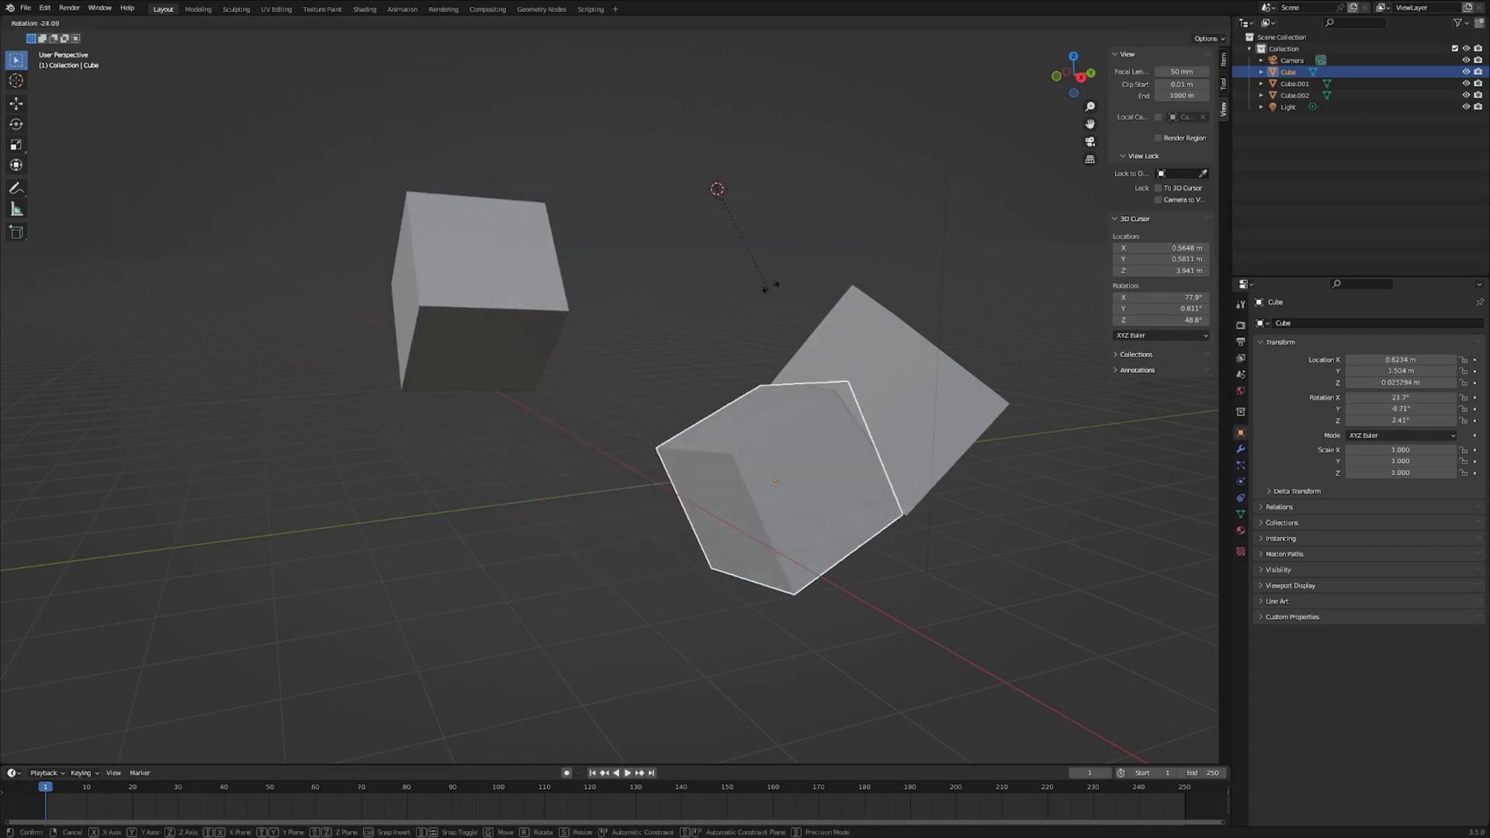
Cancel the rotation, browse transform orientations, deselect the cube, and play then stop the animation
key("Escape")
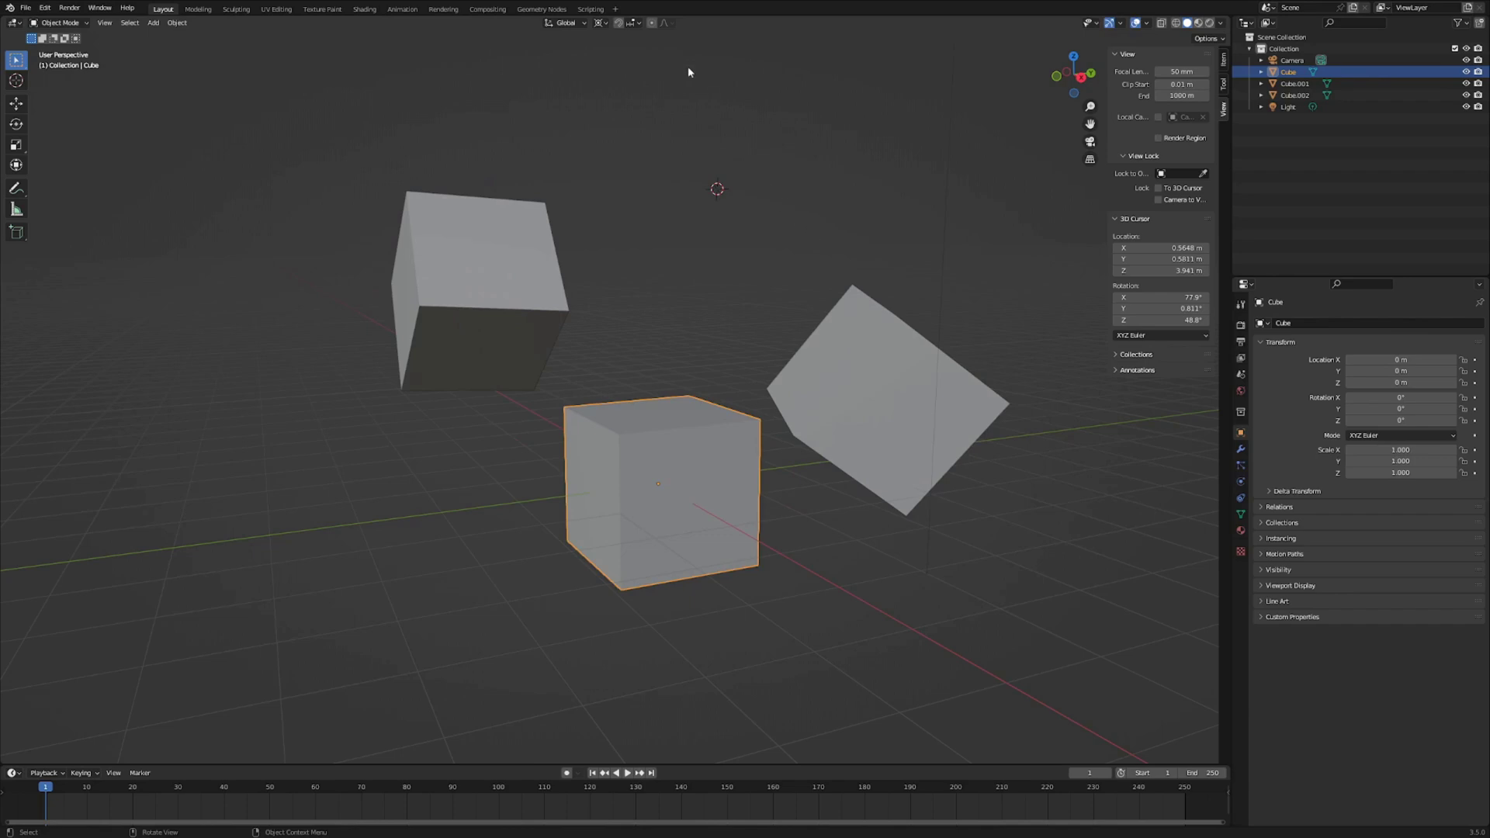
left_click(580, 23)
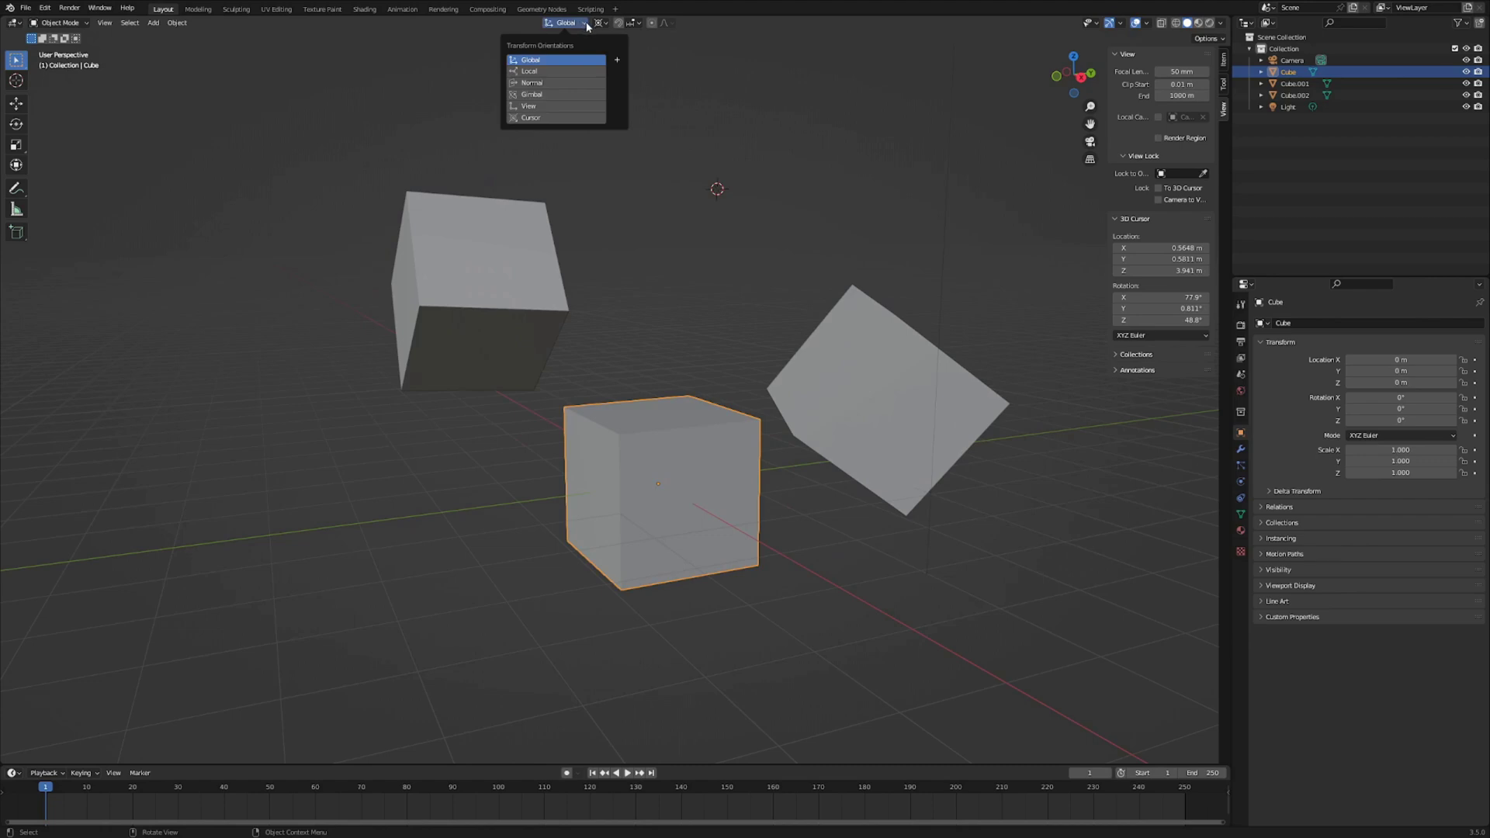
mouse_move(615, 26)
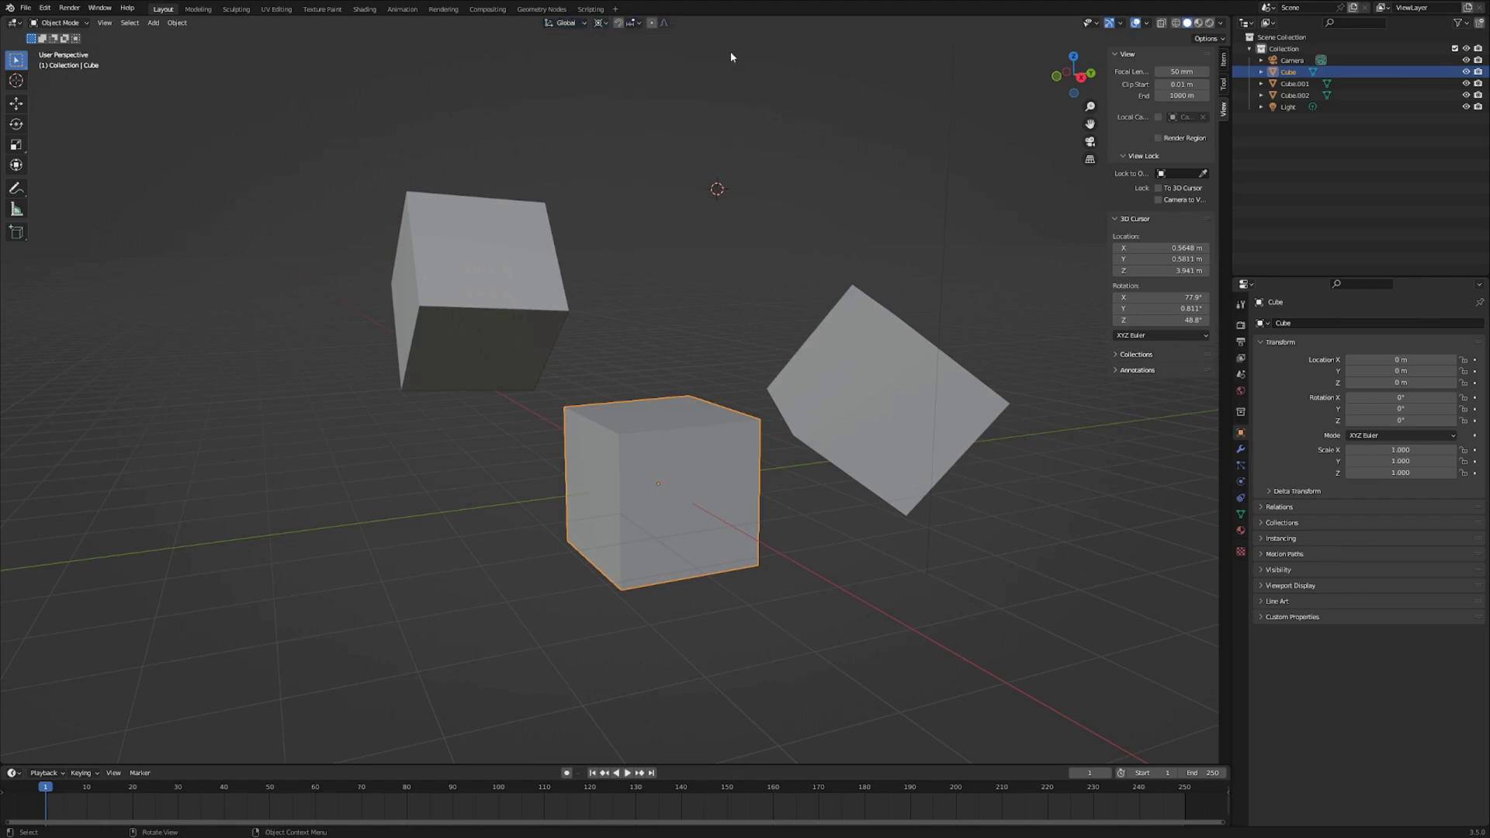
left_click(808, 163)
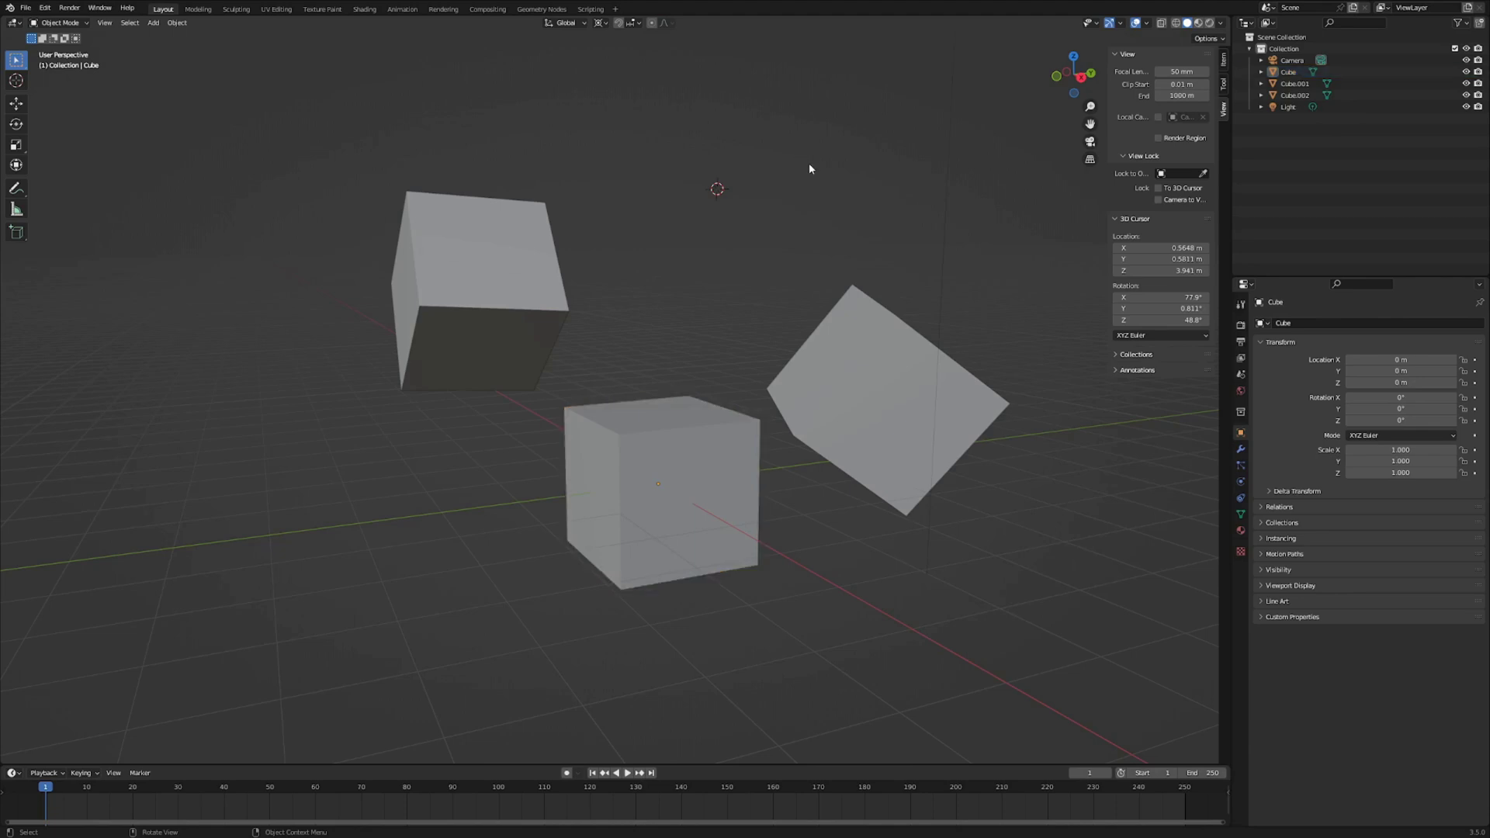
key("space")
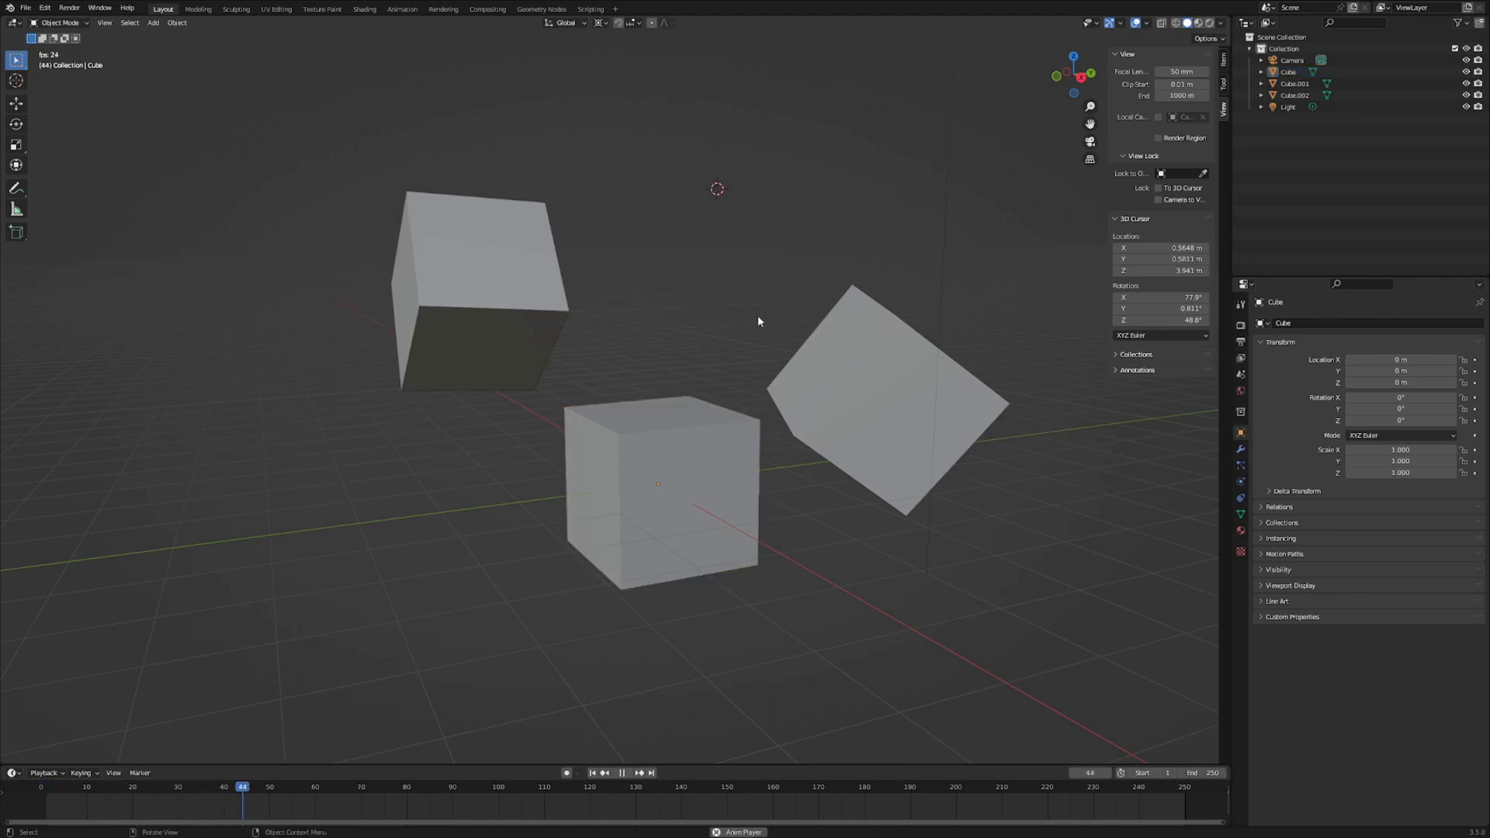
left_click(623, 774)
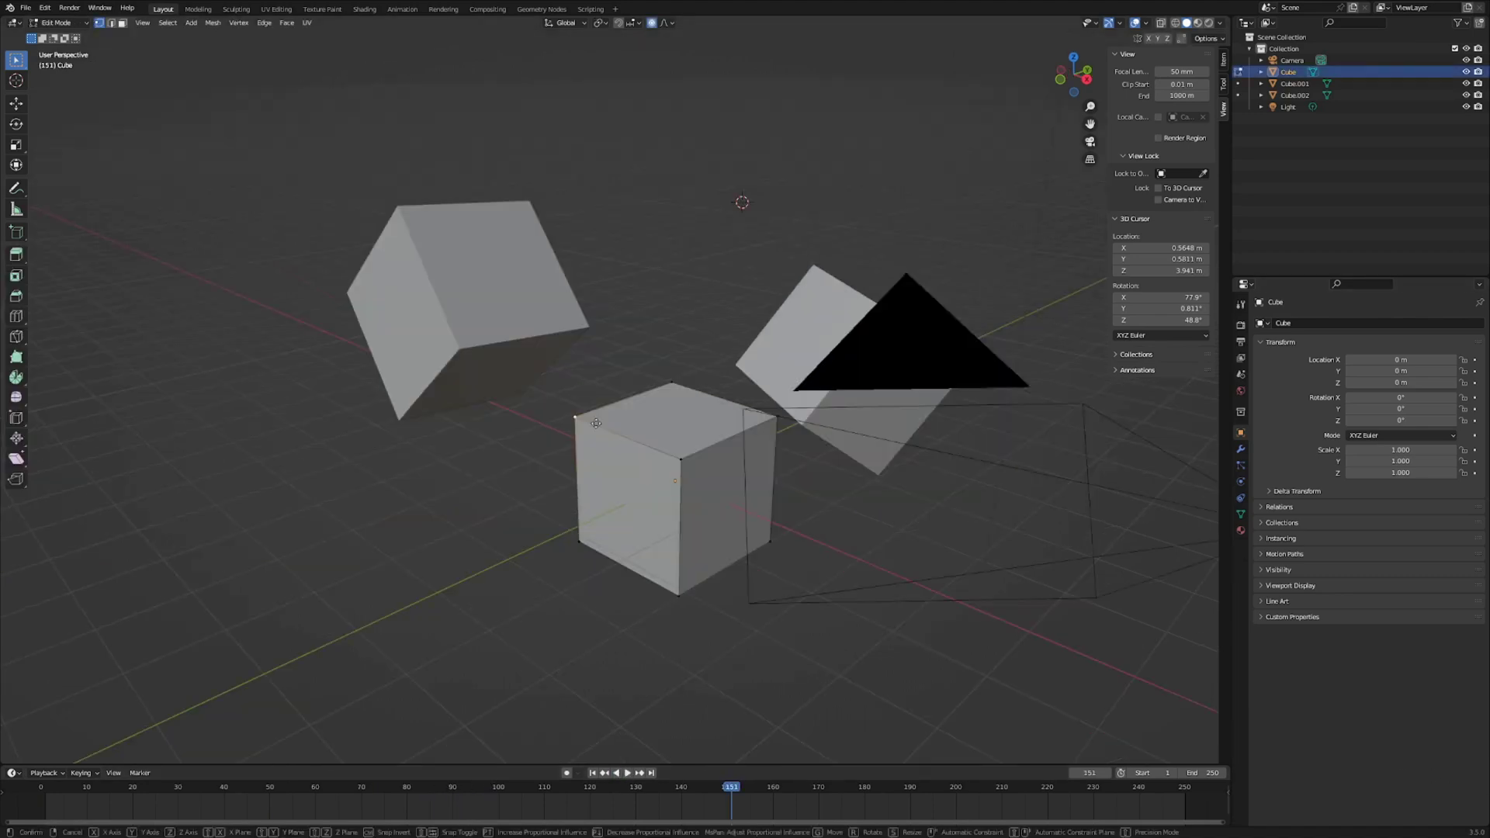
Drag a corner vertex with proportional editing, scrolling to resize the falloff
key("g")
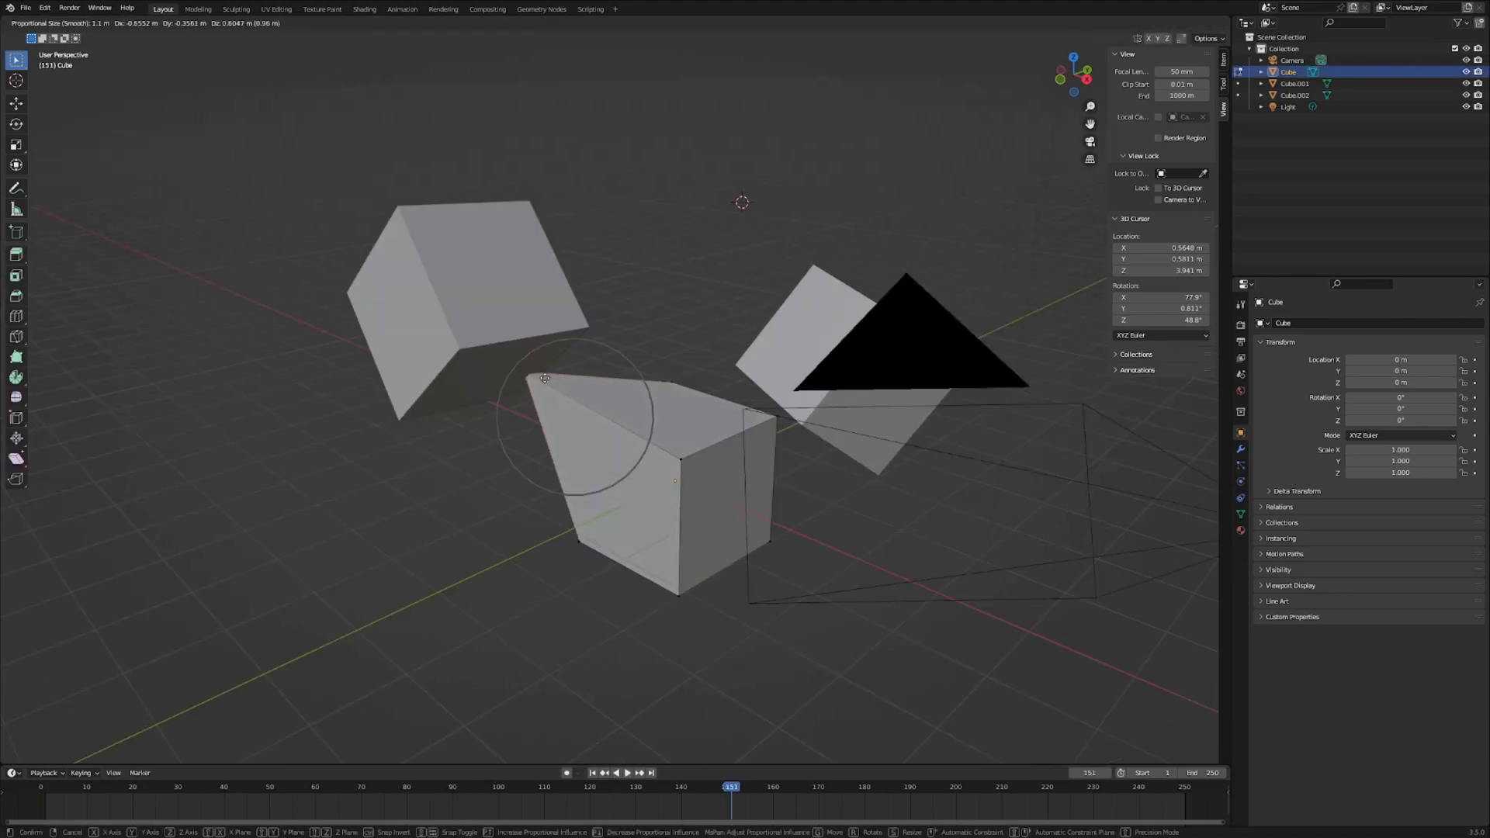
scroll(520, 377, "down", 12)
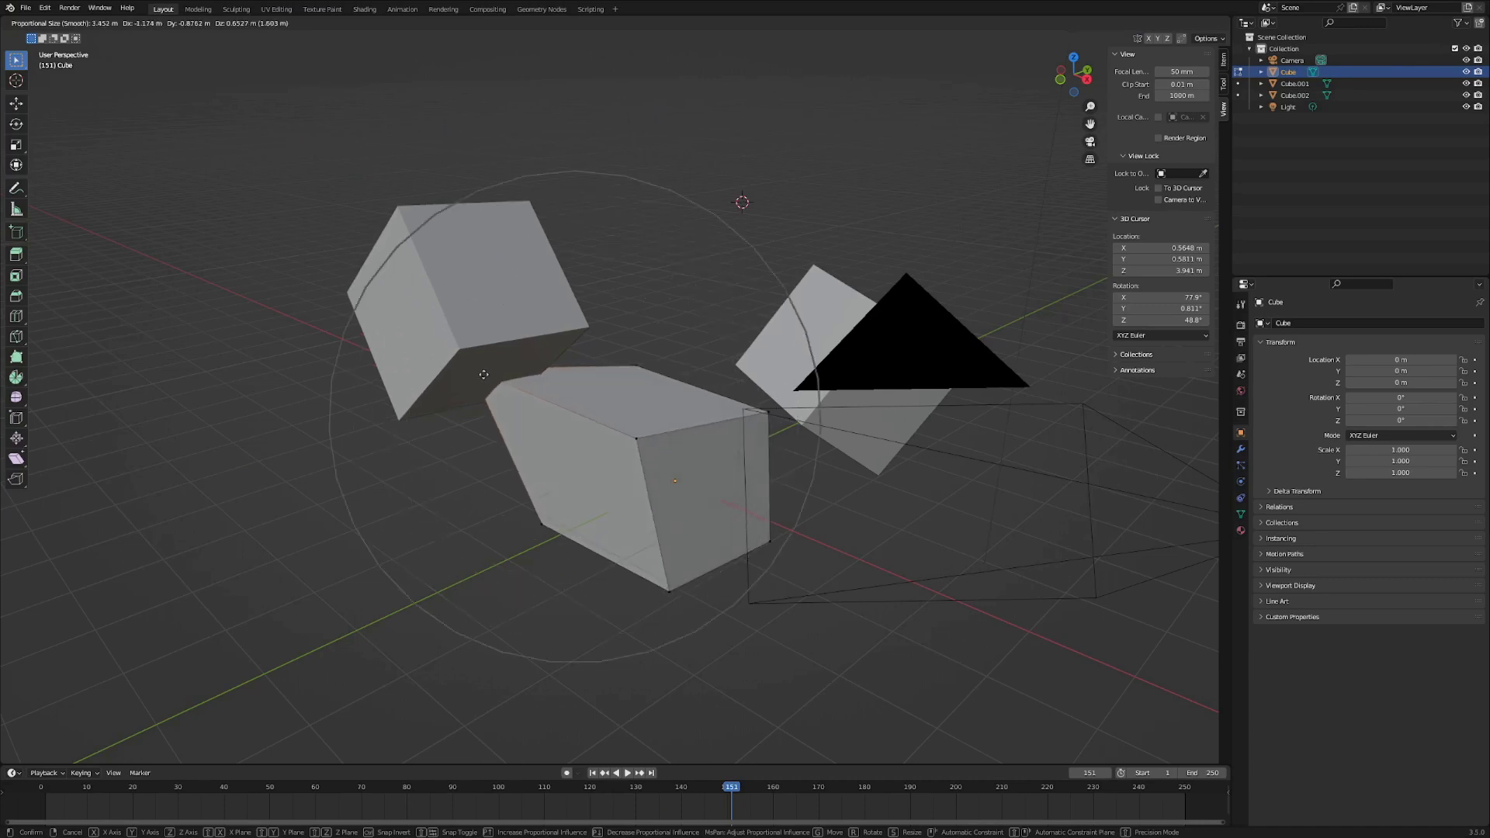
scroll(482, 400, "up", 8)
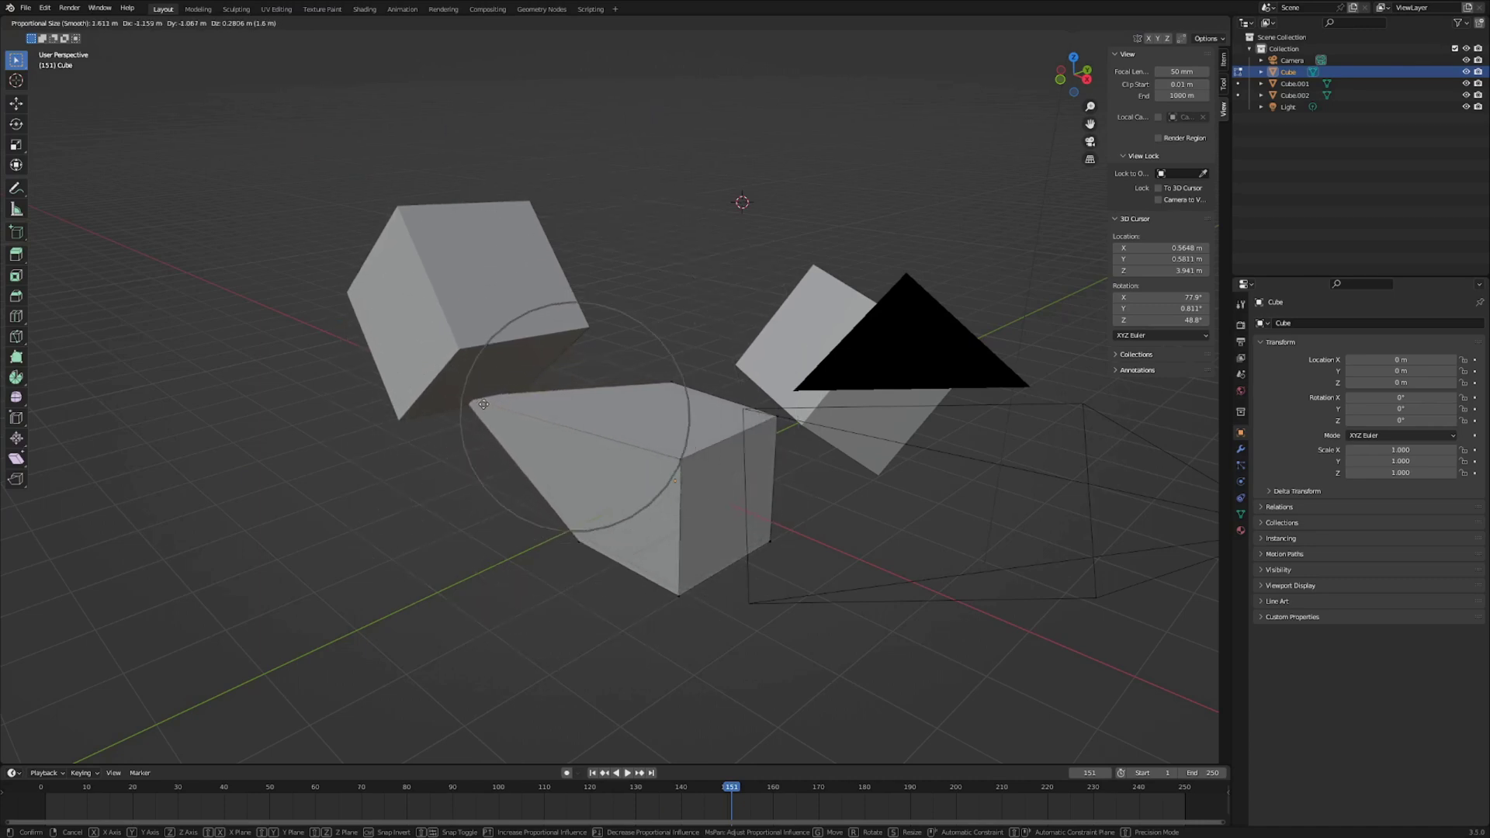
Cancel the move and, with X-Ray on, box-select the middle cube's vertices front and back
key("Escape")
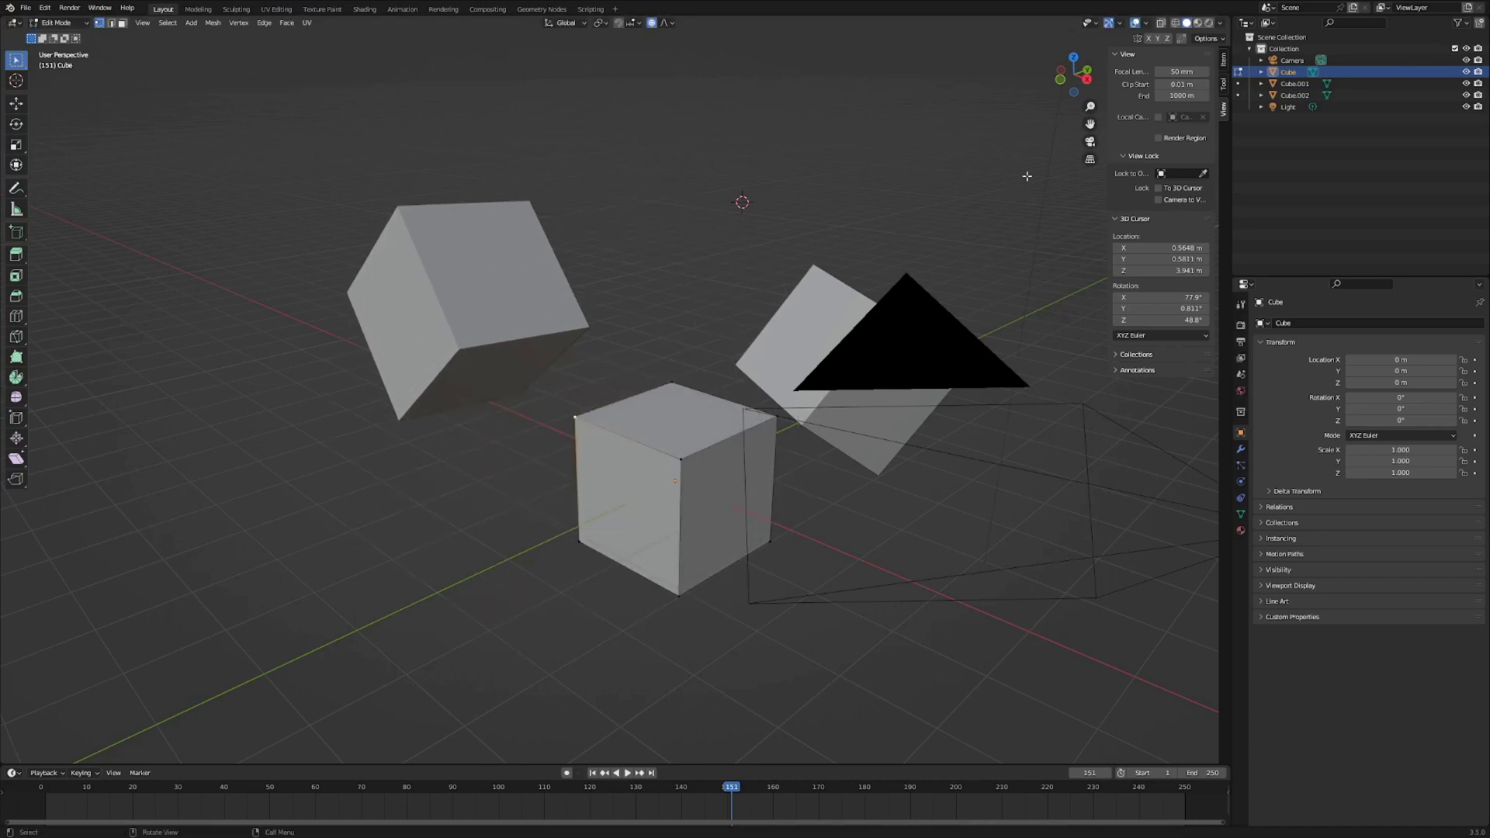
left_click(1159, 25)
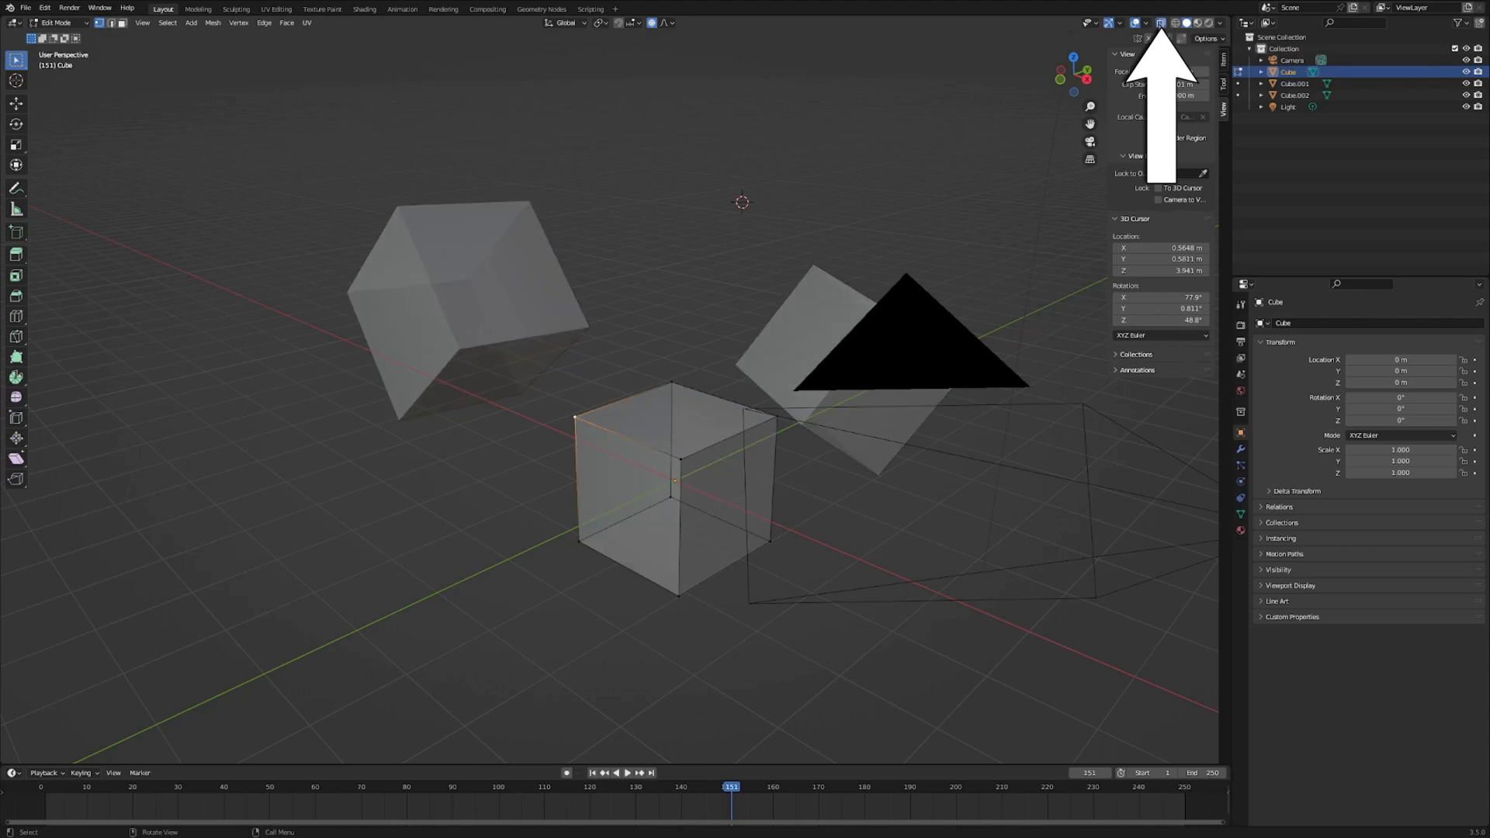
left_click_drag(508, 357, 979, 534)
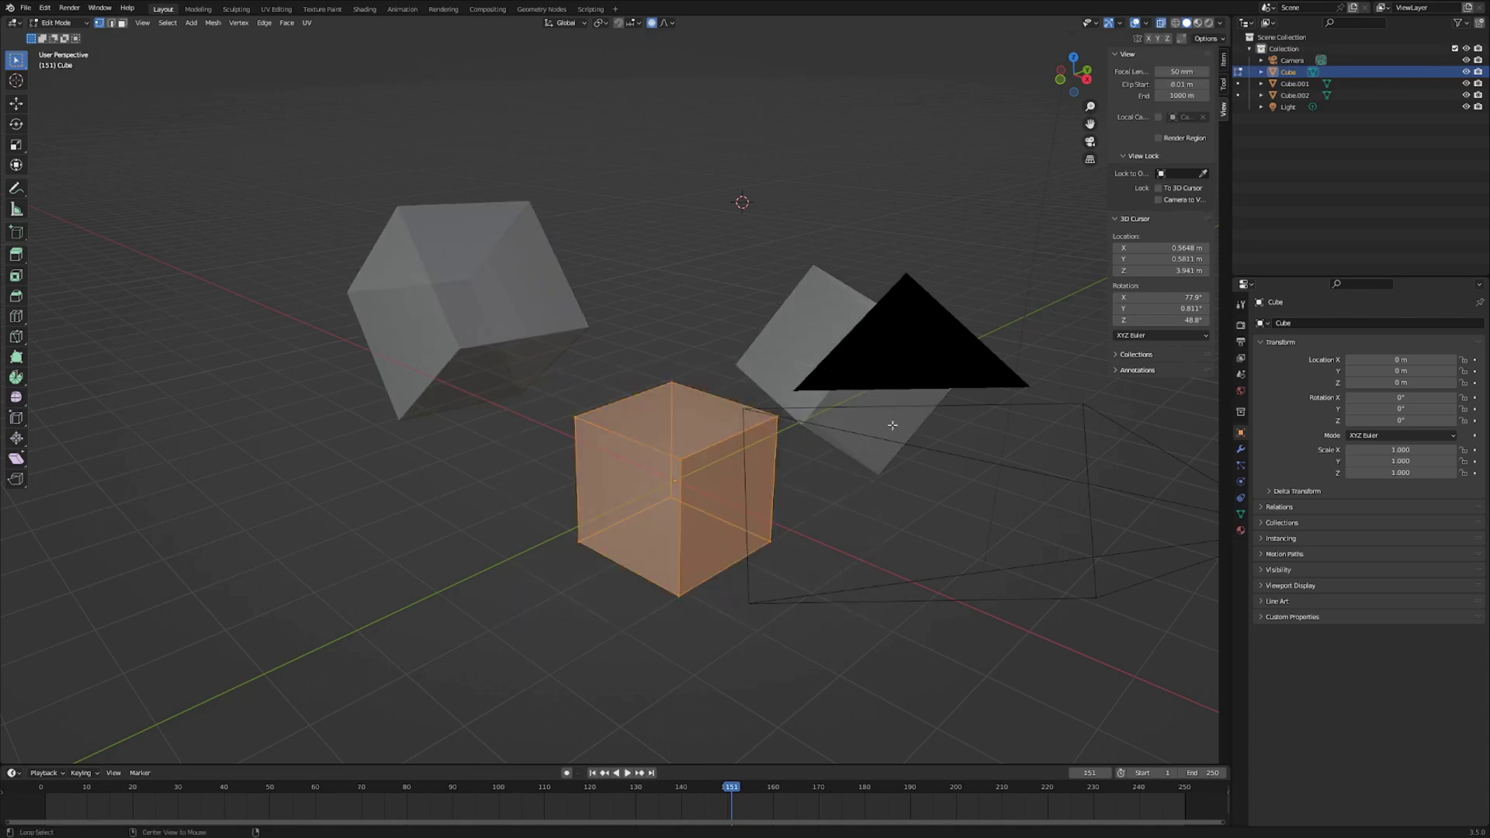
key("alt+z")
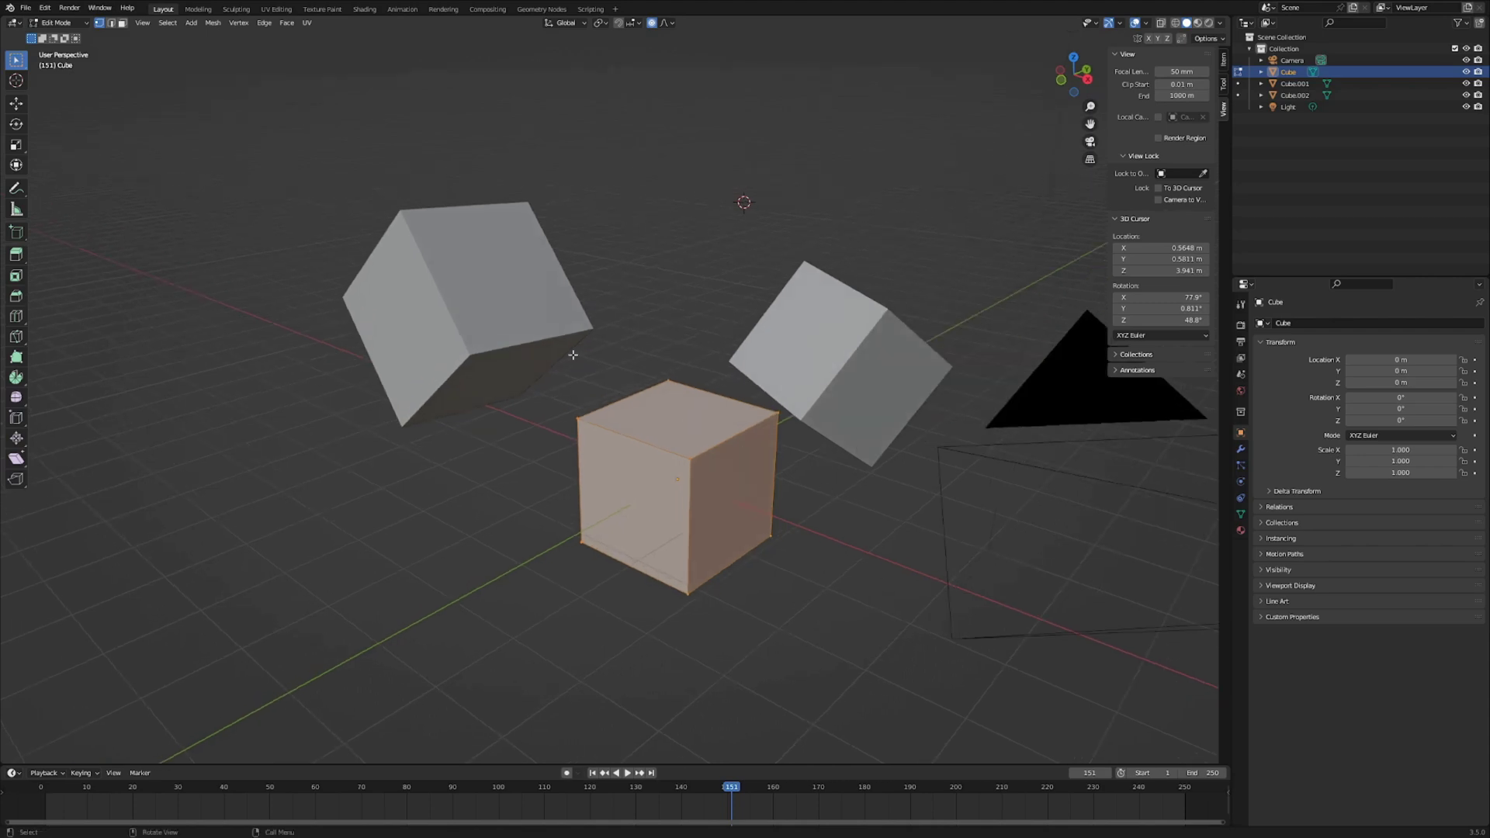
middle_click_drag(572, 346, 874, 499)
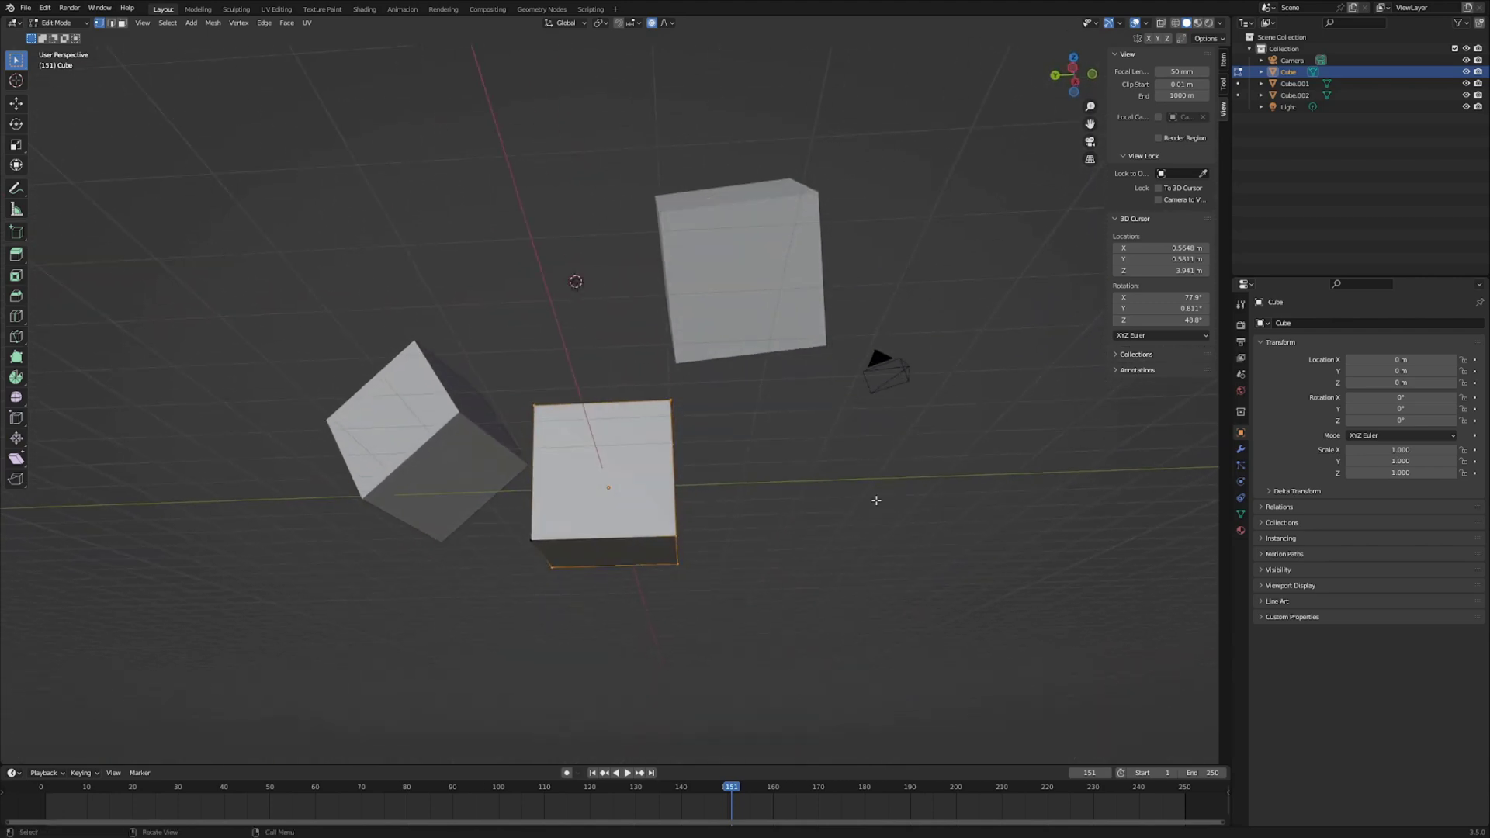
key("alt+z")
middle_click_drag(789, 453, 602, 406)
left_click_drag(550, 348, 871, 565)
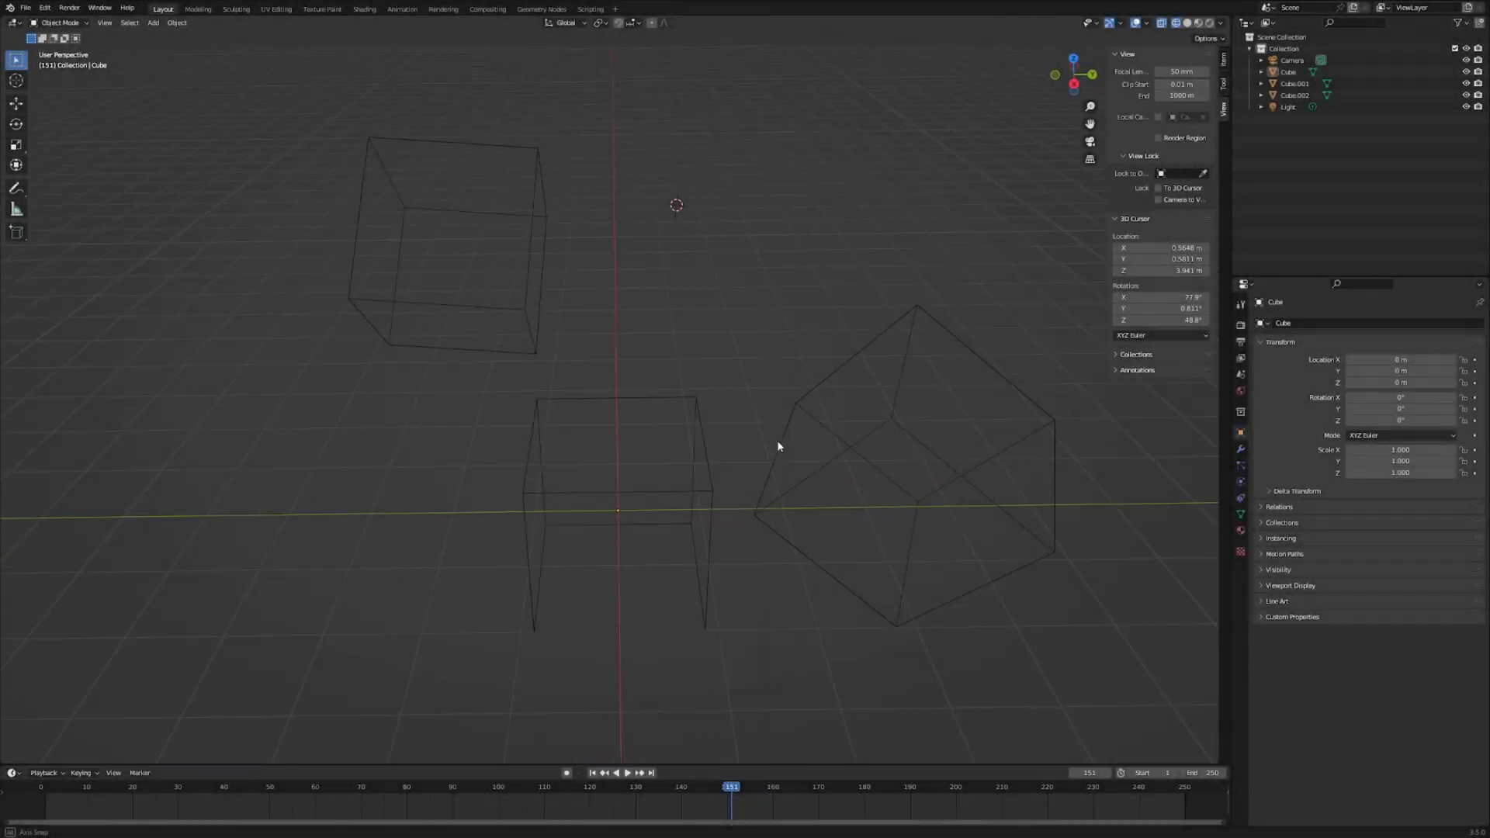
middle_click_drag(778, 442, 735, 463)
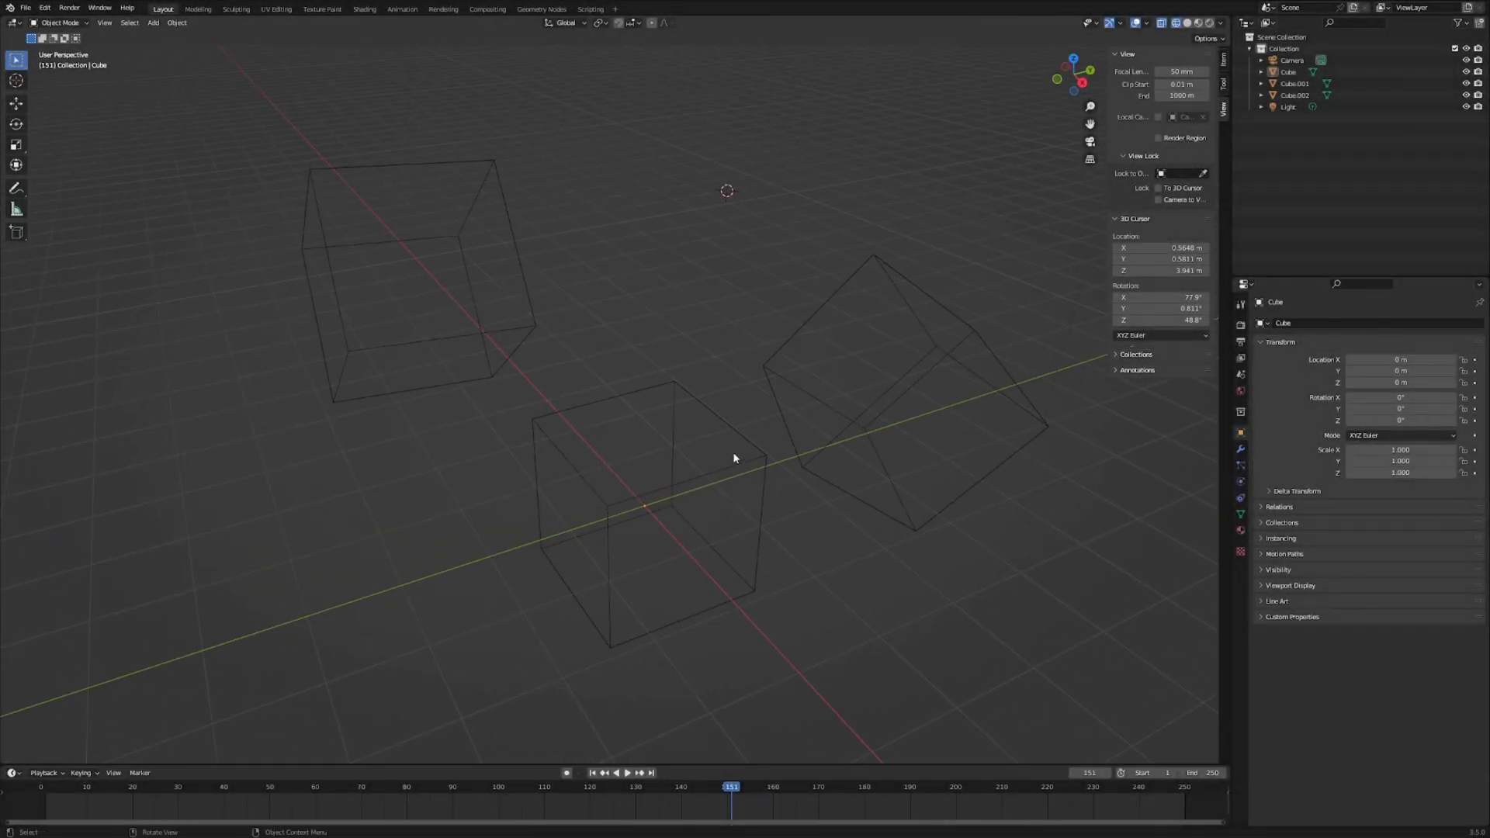
left_click(737, 467)
Deselect all the cube's geometry in Edit Mode, return to Object Mode, and bring up the Z shading pie
key("Tab")
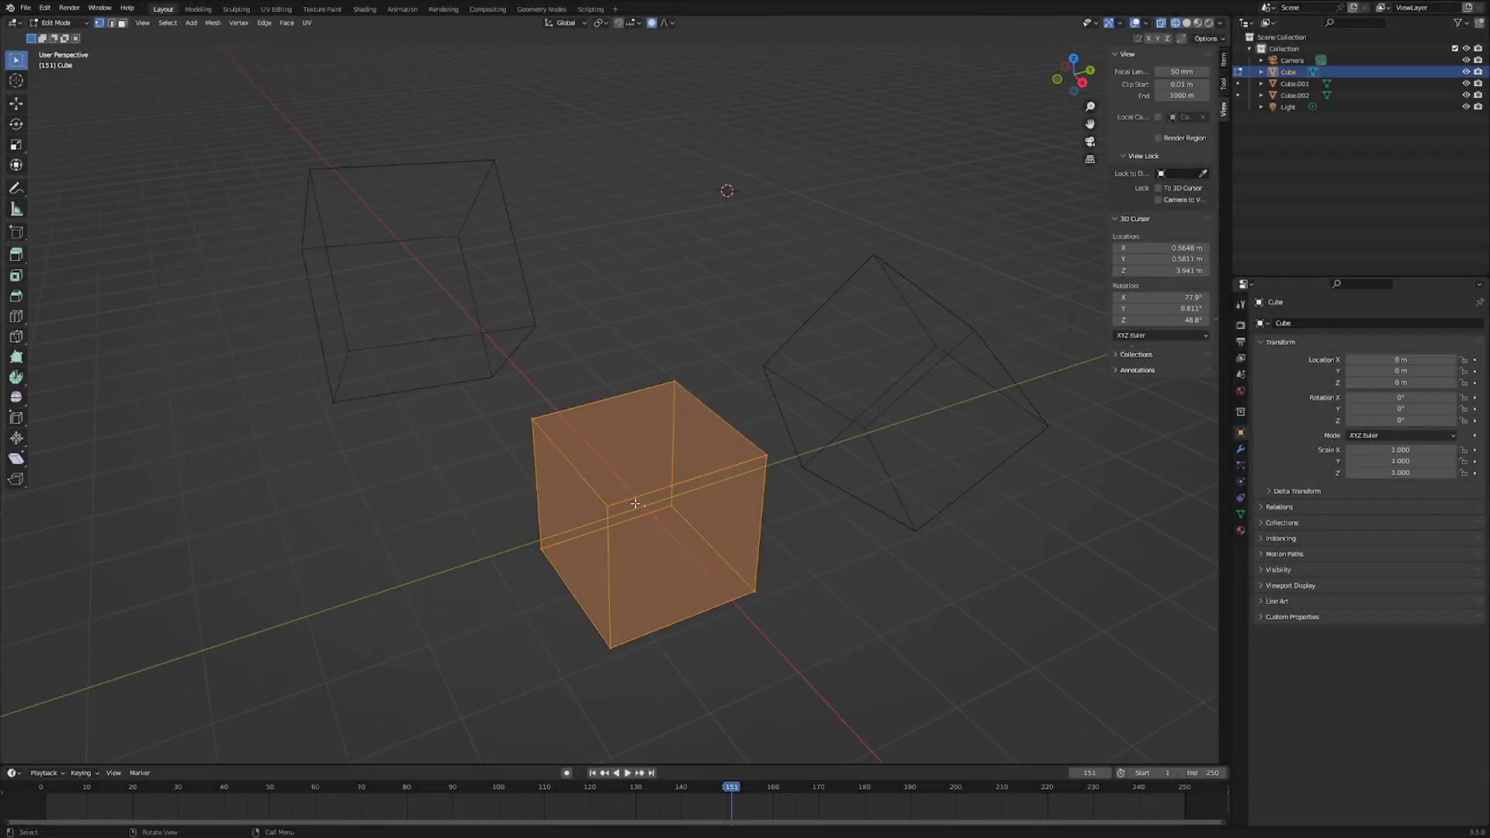
key("alt+a")
key("Tab")
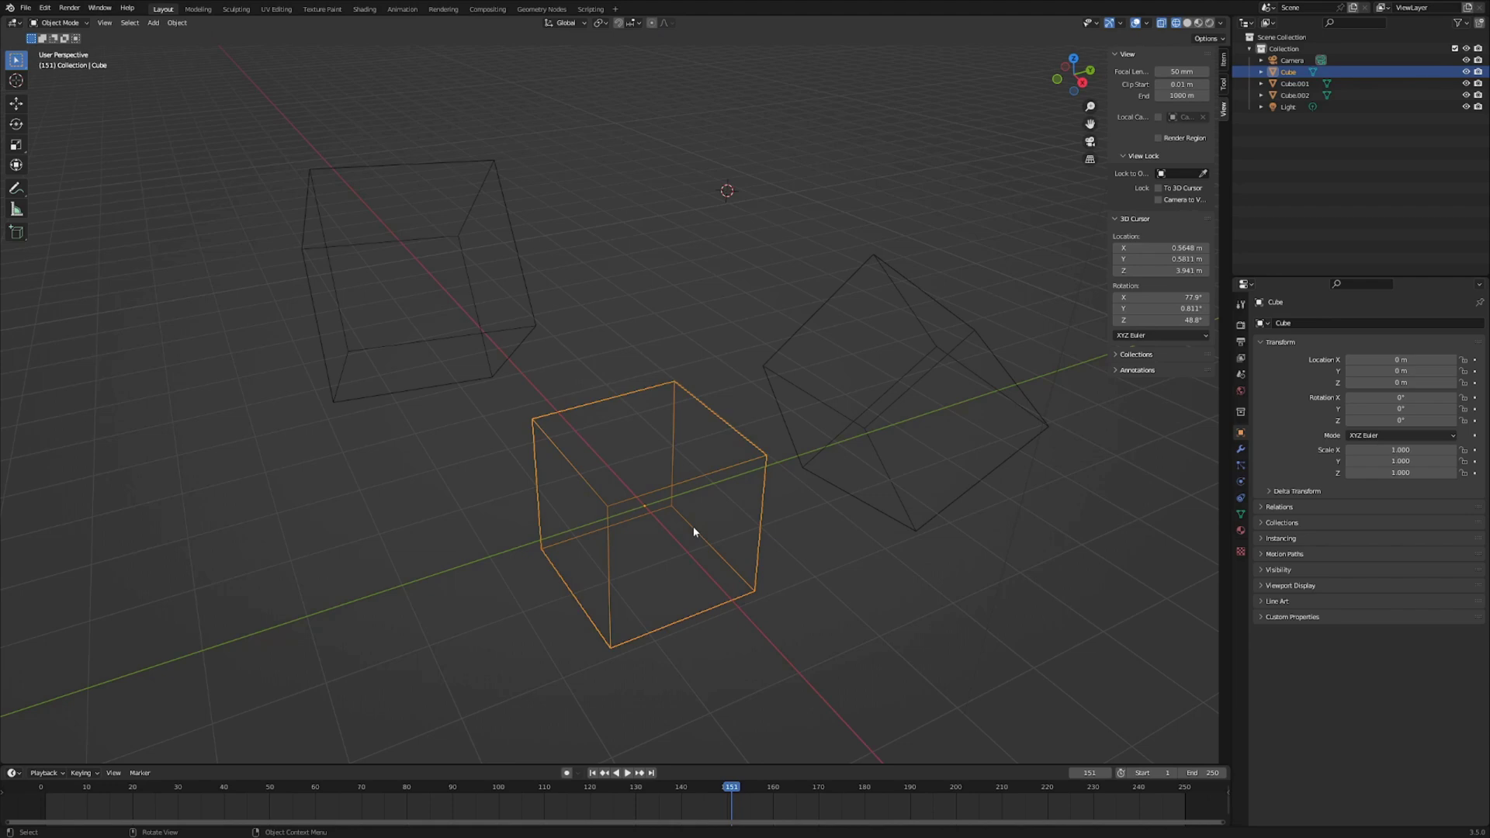
key("z")
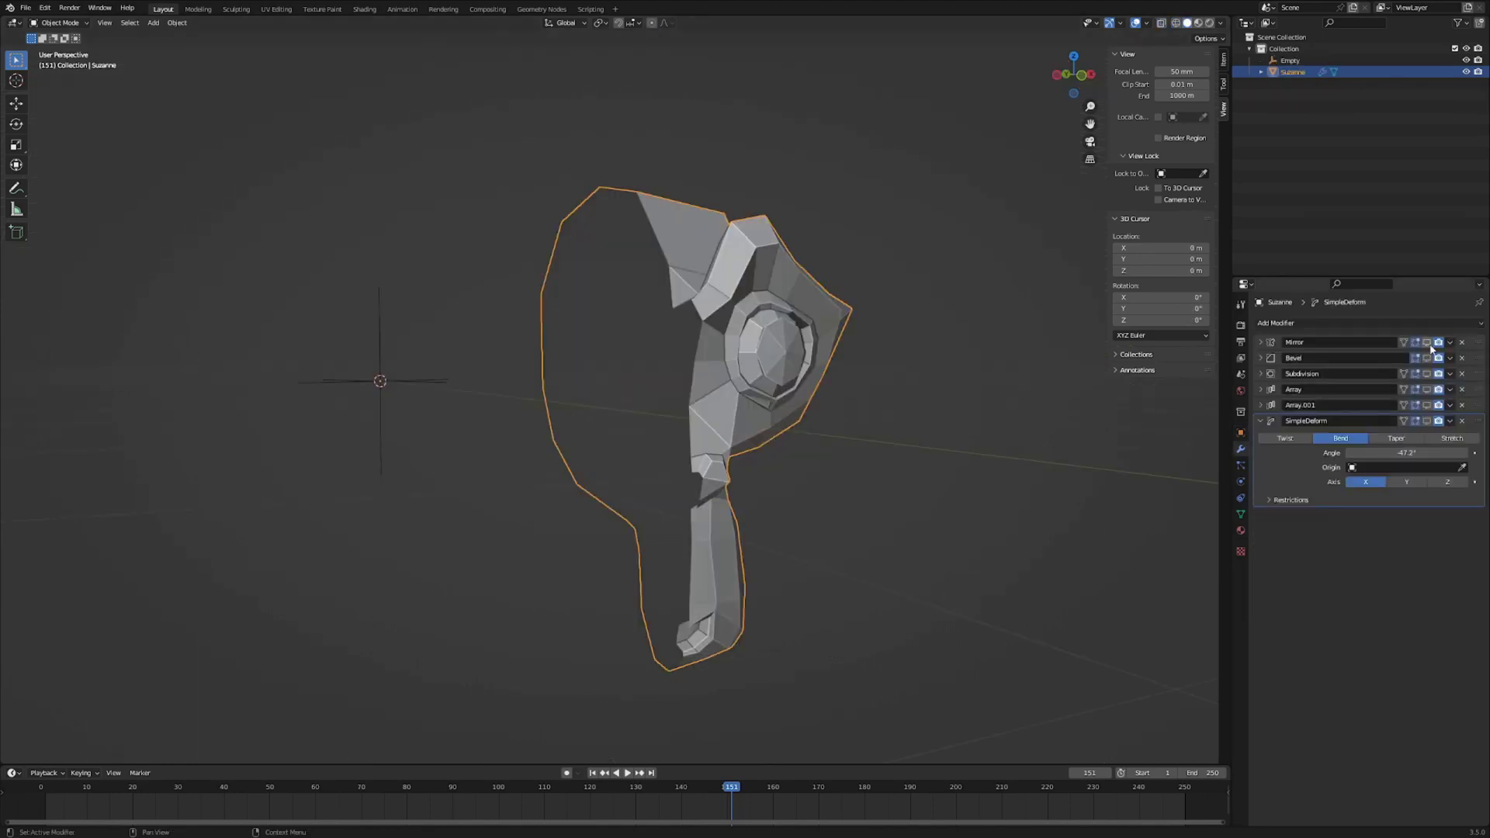
Enable viewport display for the Mirror, Bevel, Subdivision, Array, Array.001 and SimpleDeform modifiers
left_click(1428, 343)
left_click(1428, 359)
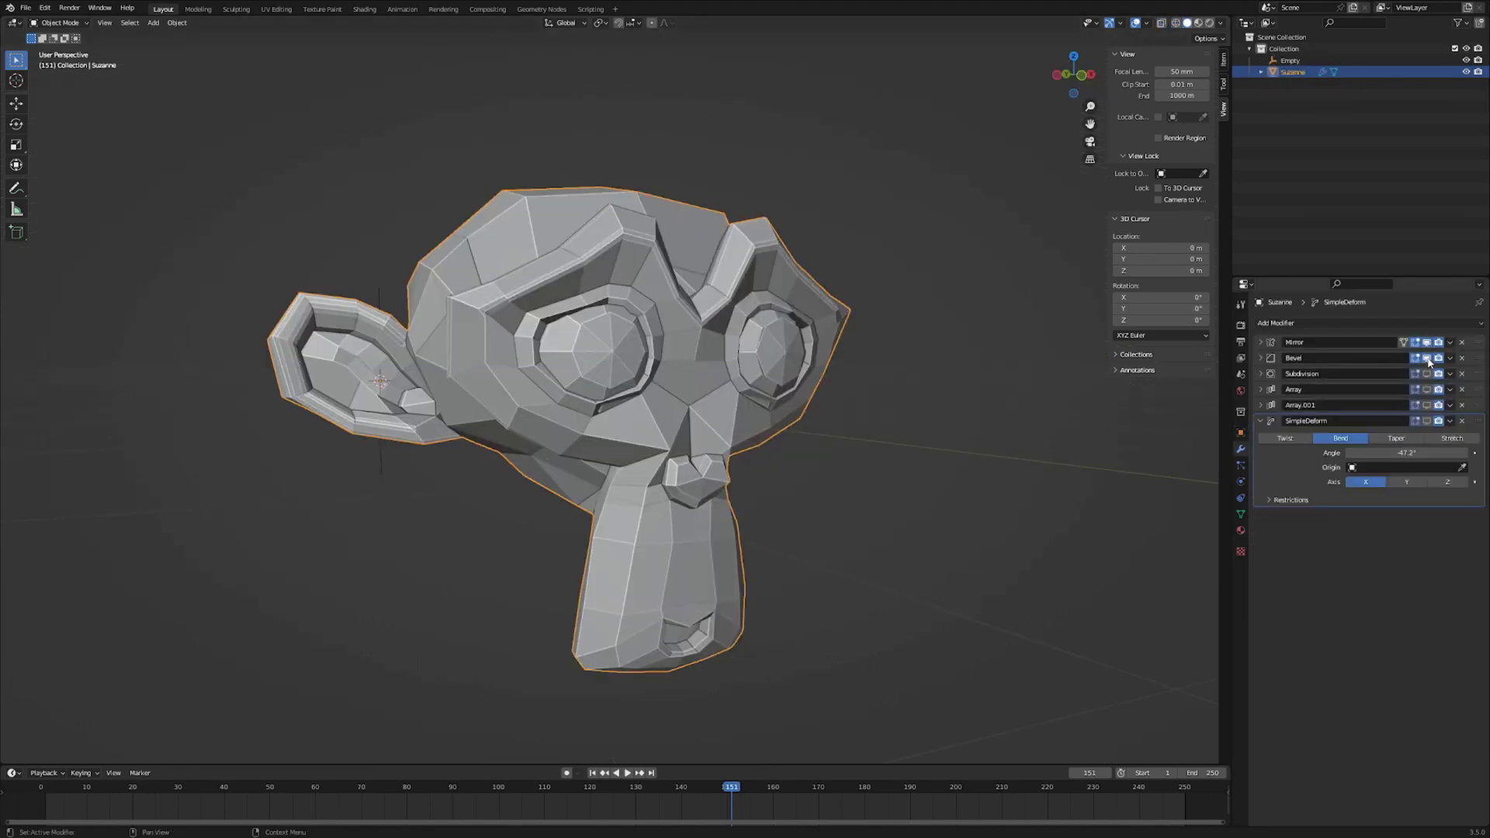
left_click(1427, 373)
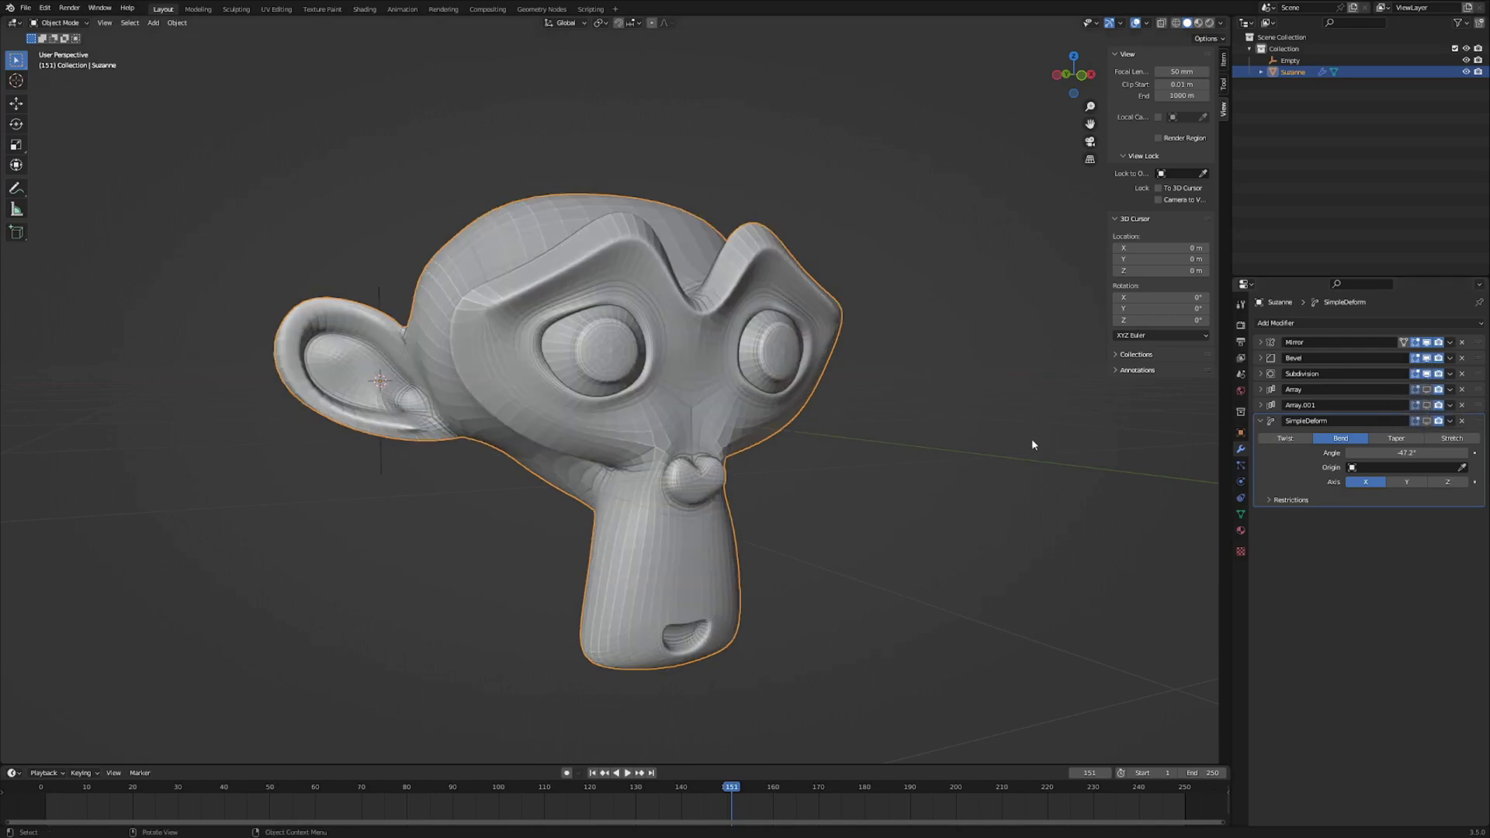
scroll(939, 245, "down", 6)
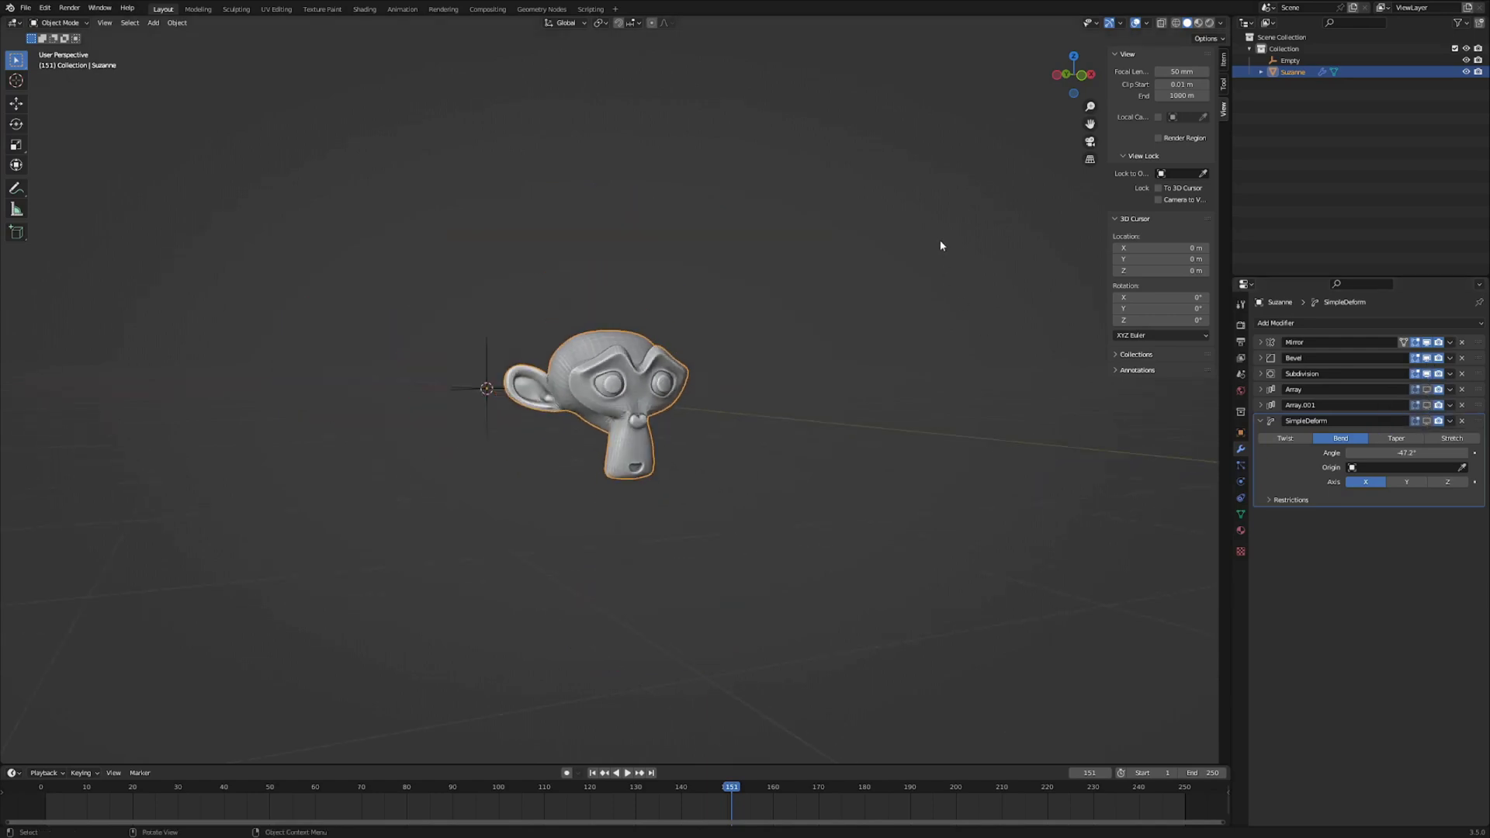
left_click(1427, 389)
middle_click_drag(887, 250, 824, 280)
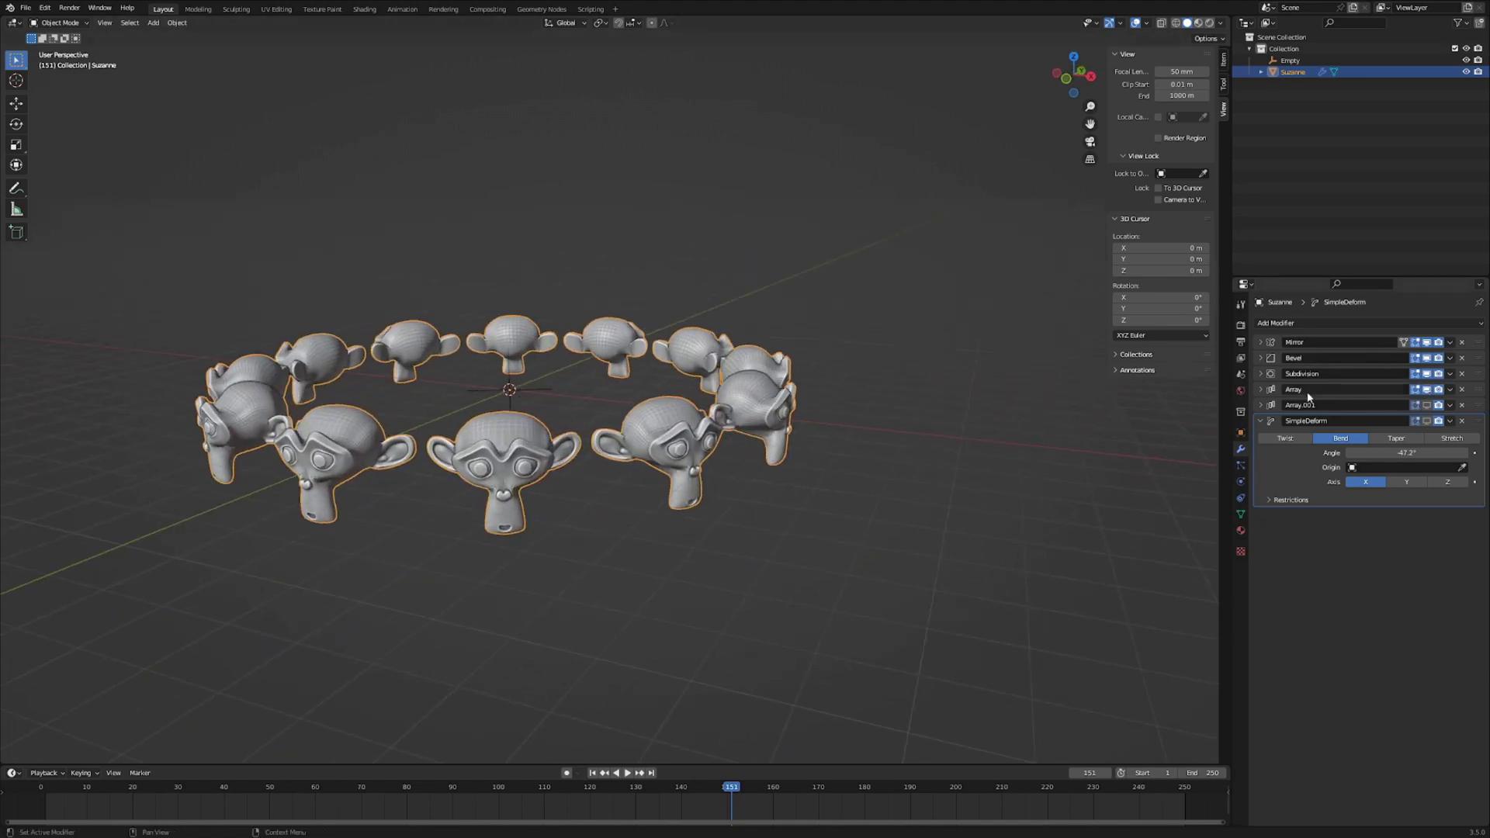
left_click(1426, 405)
middle_click_drag(1073, 429, 836, 423)
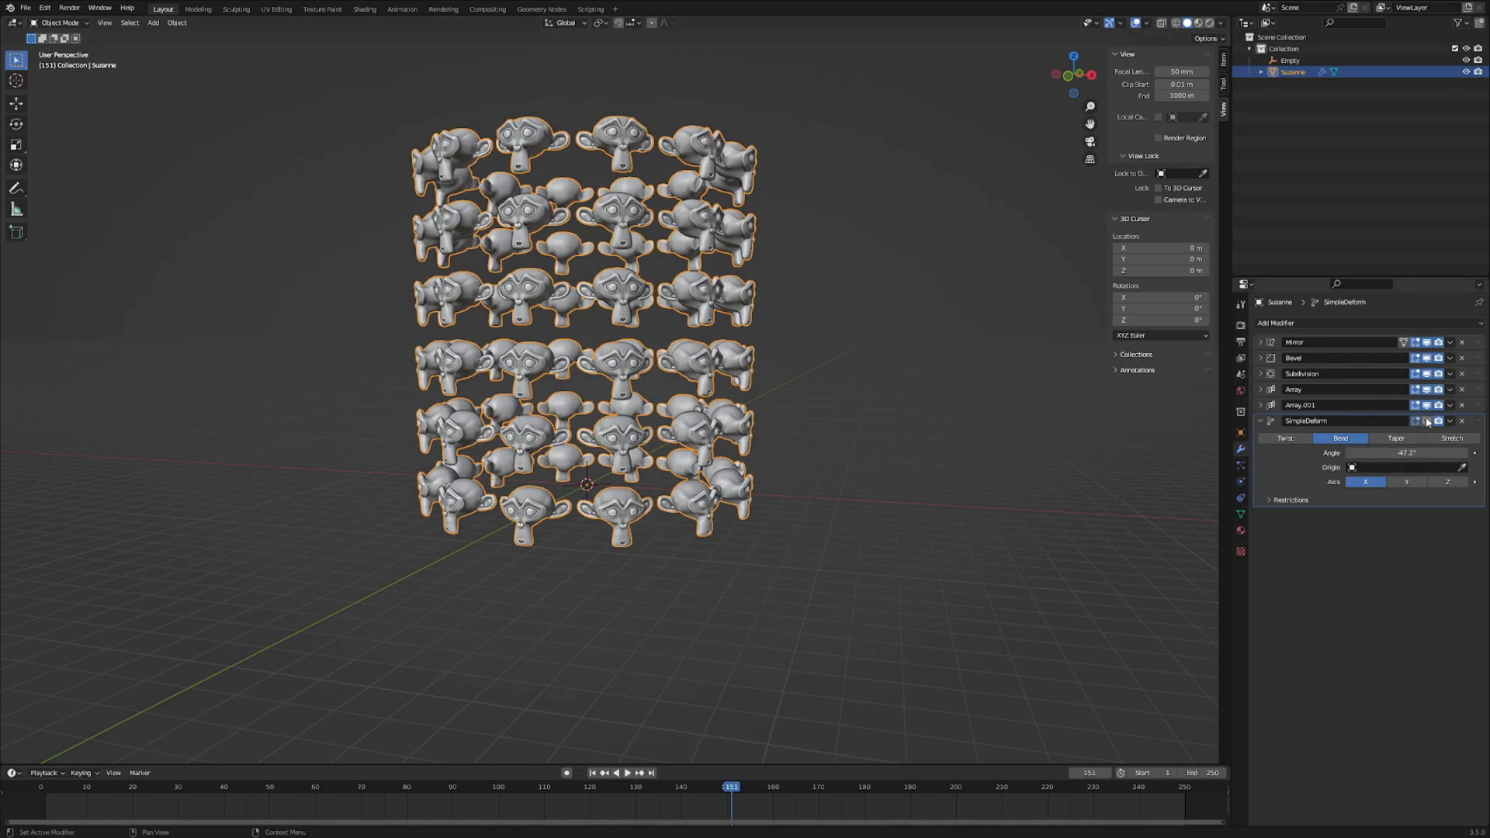
left_click(1426, 421)
middle_click_drag(892, 443, 935, 408)
Shade the monkeys smooth and change the SimpleDeform bend angle to -48.5°
right_click(757, 296)
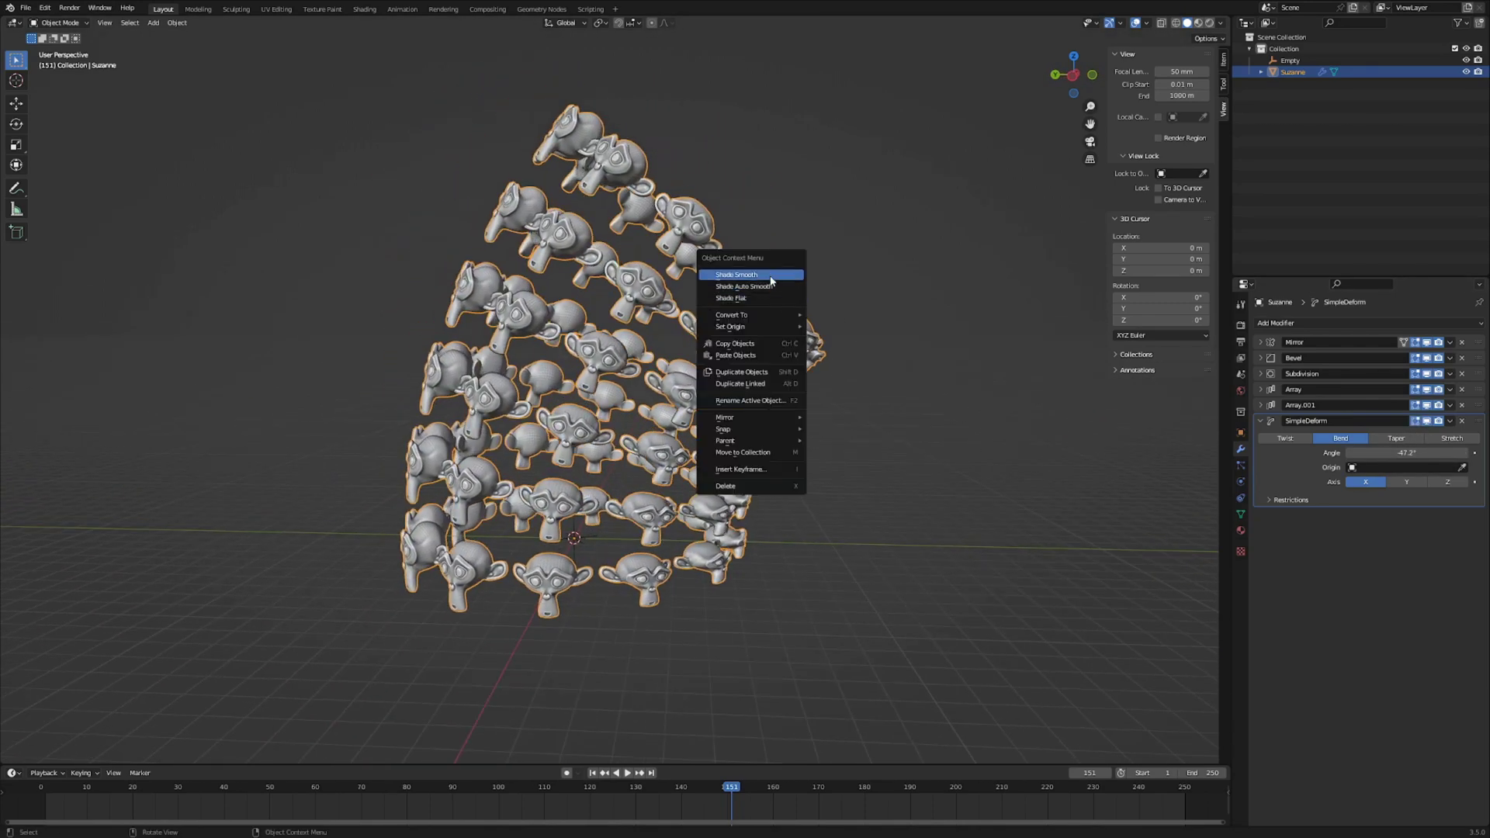
left_click(771, 275)
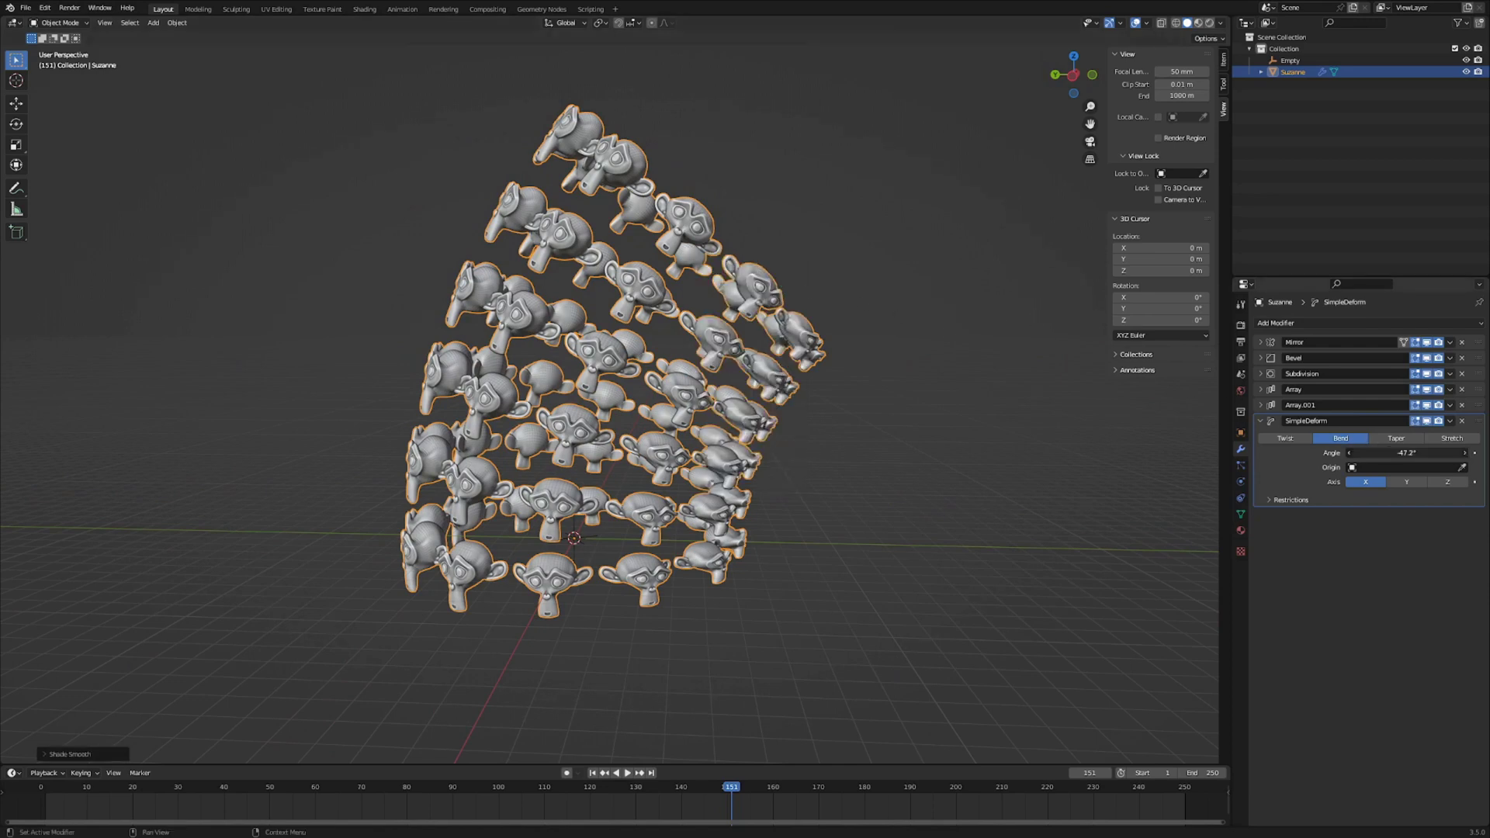
left_click_drag(1406, 452, 1432, 452)
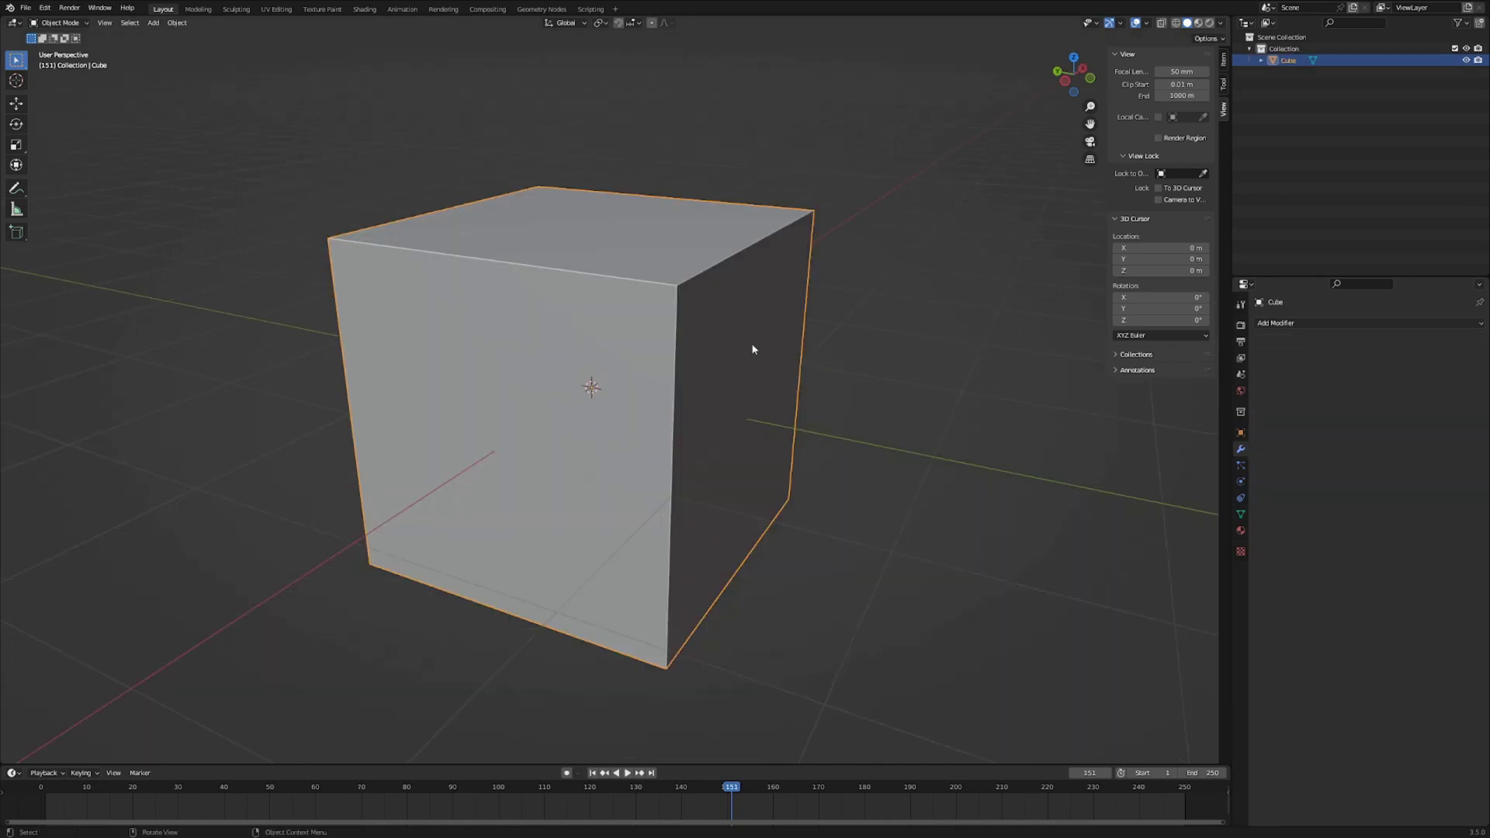
Add a Subdivision Surface modifier with viewport levels 5, then enter Edit Mode on the cube
left_click(1291, 326)
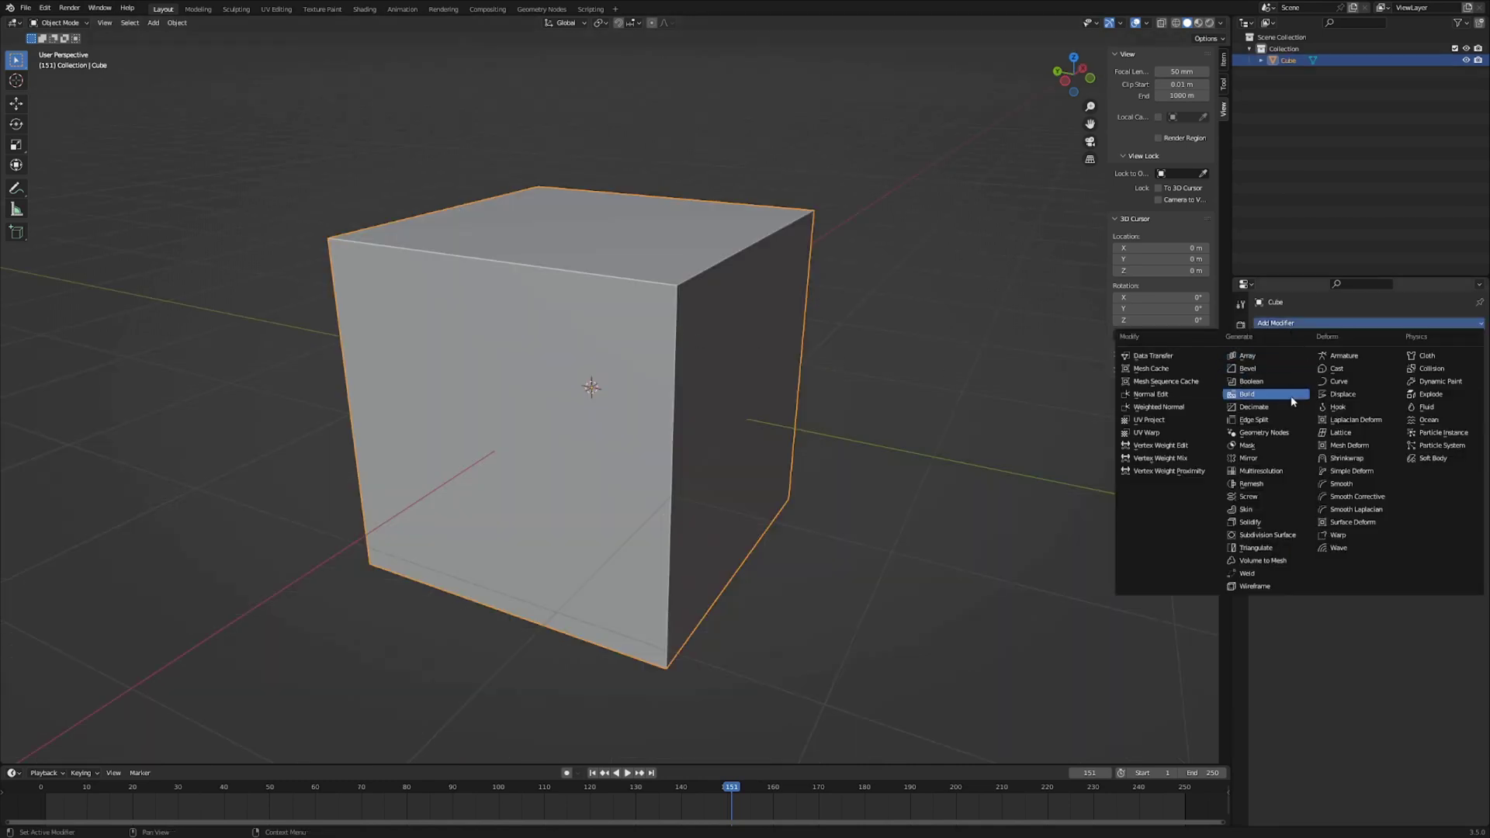
left_click(1278, 537)
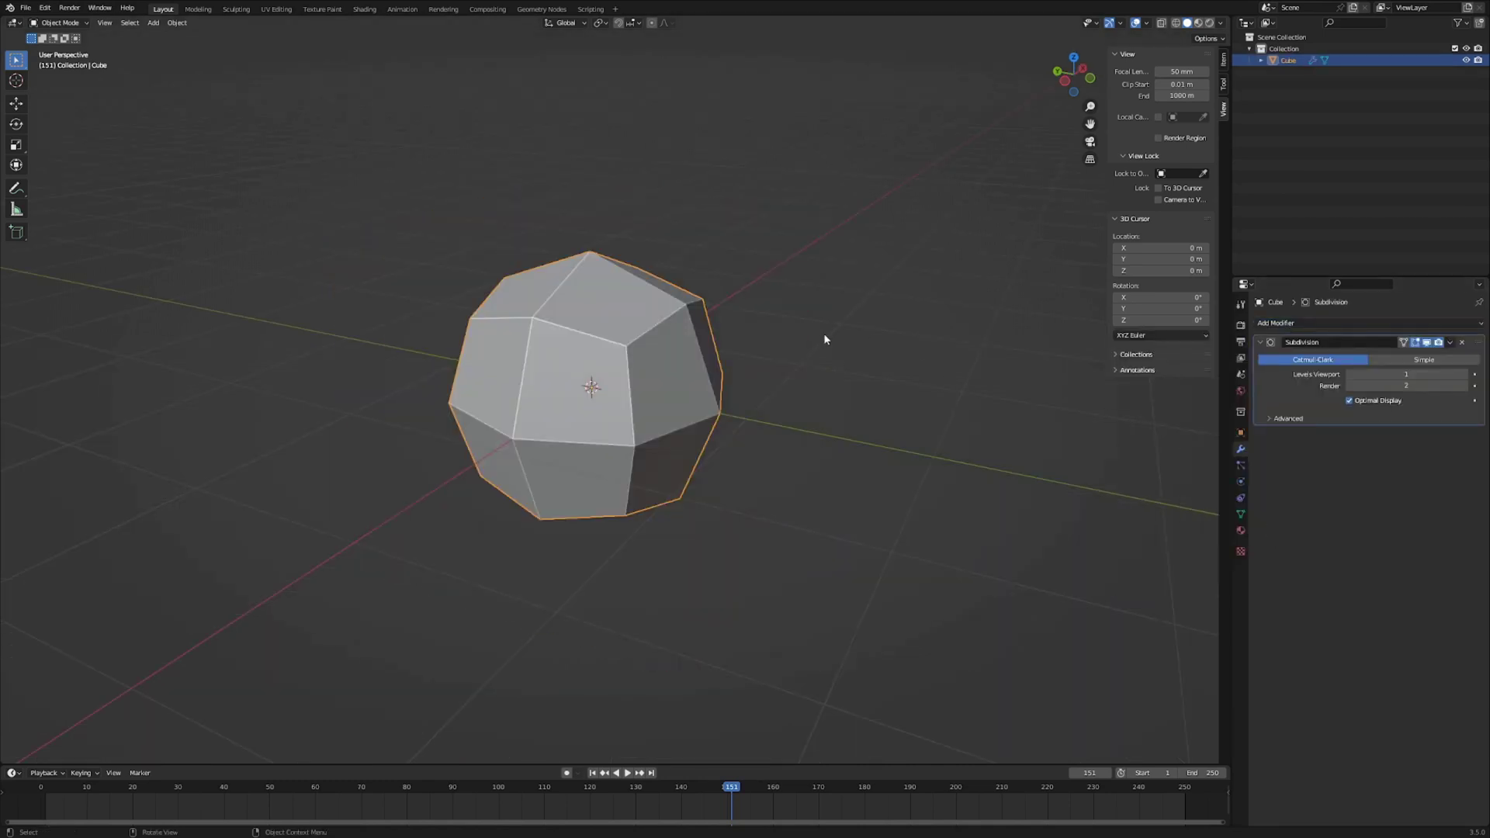
middle_click_drag(822, 333, 853, 322)
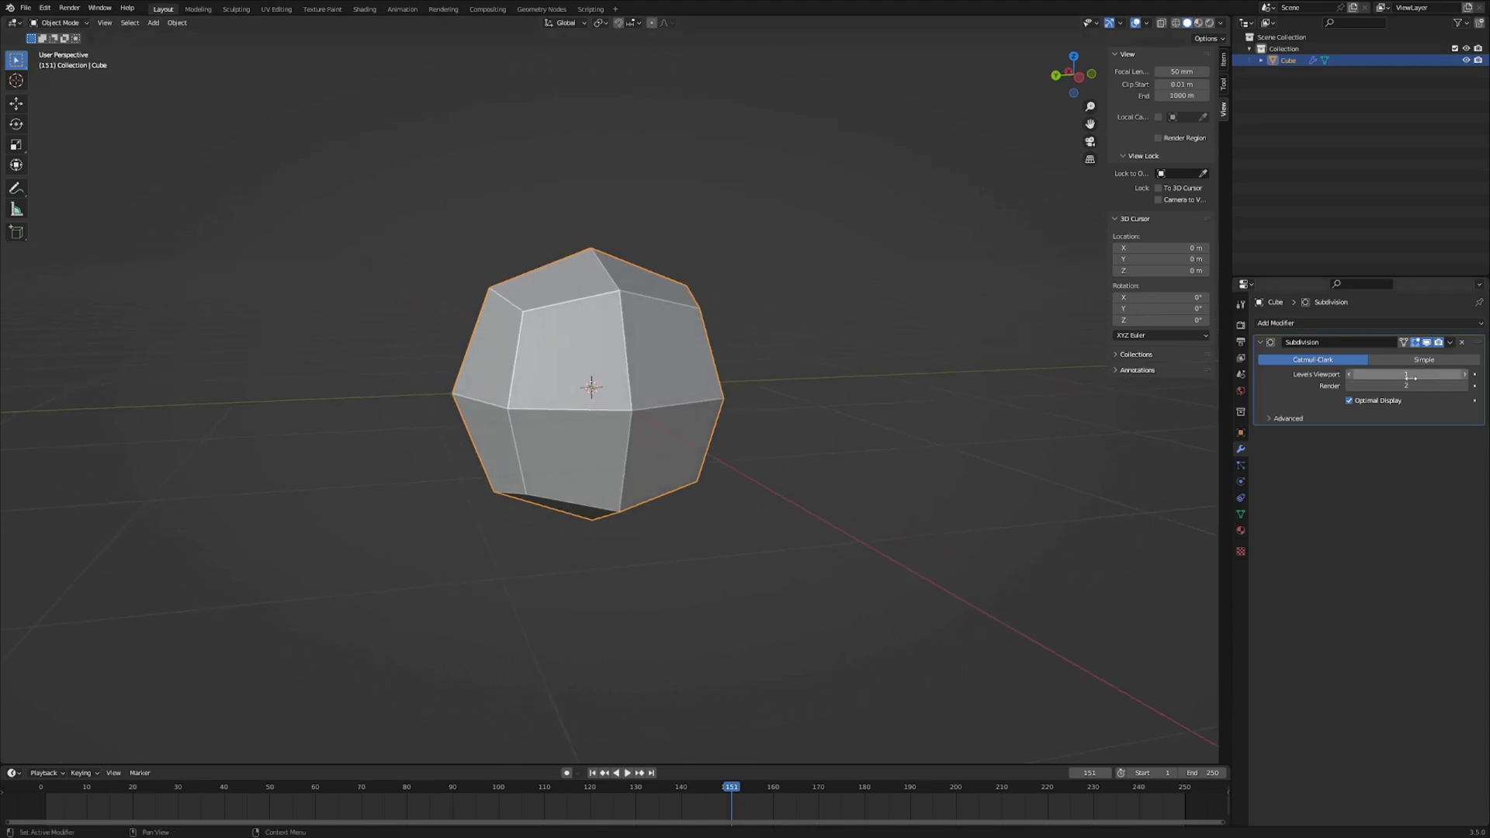
left_click(1465, 375)
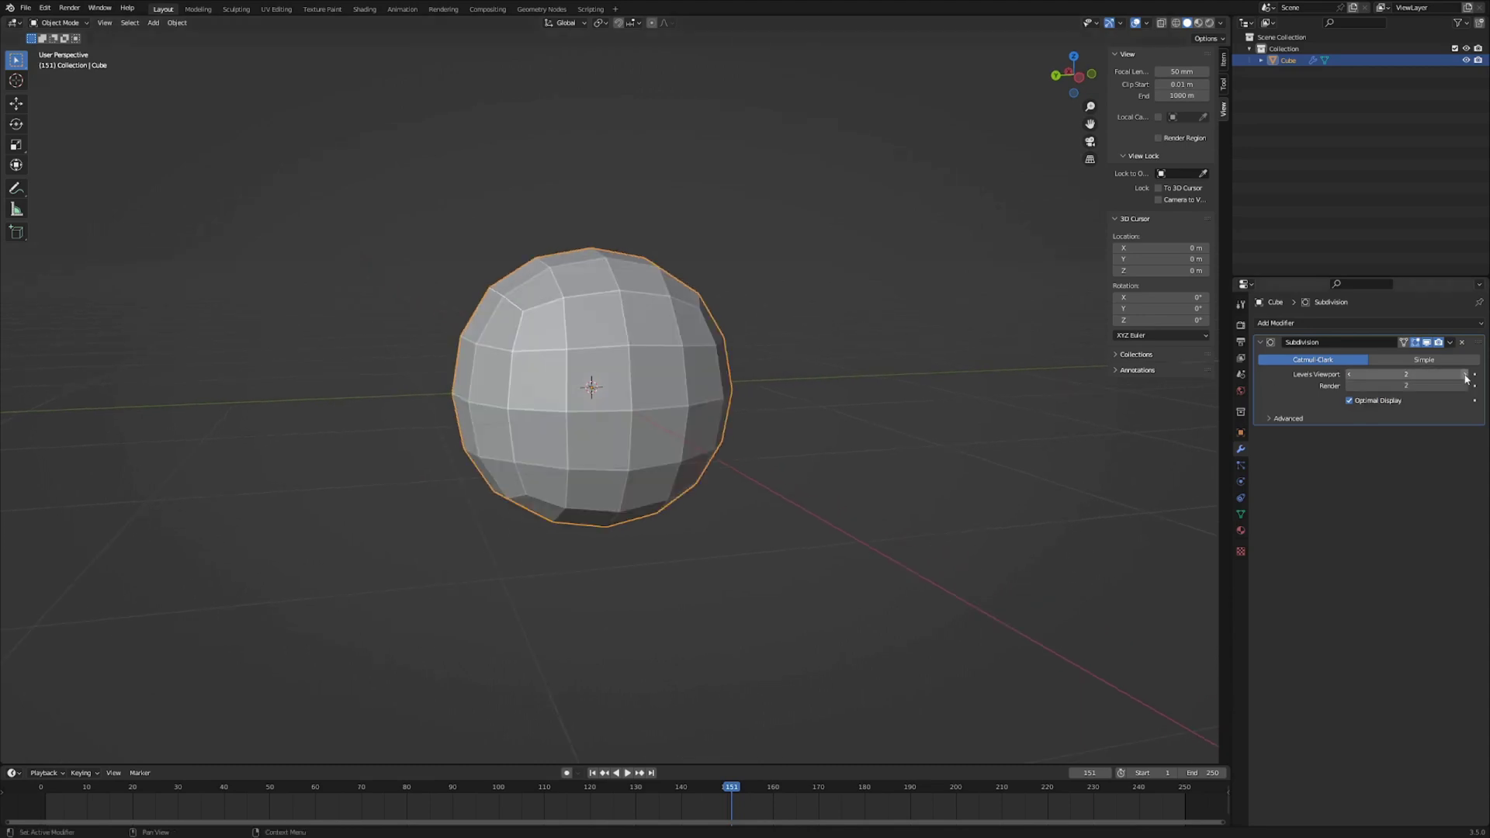
left_click(1465, 375)
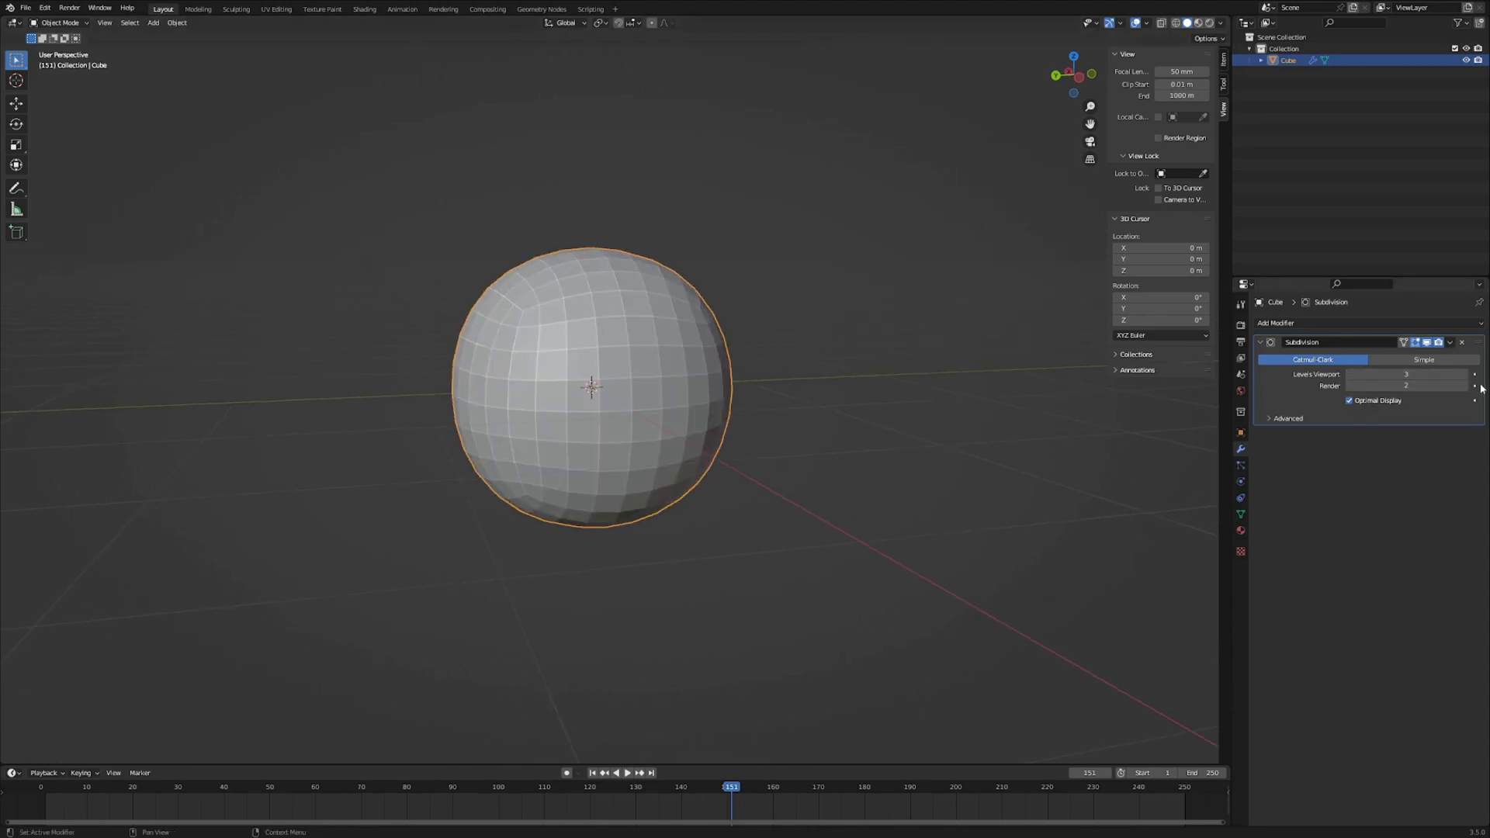
left_click(1465, 375)
left_click(1465, 374)
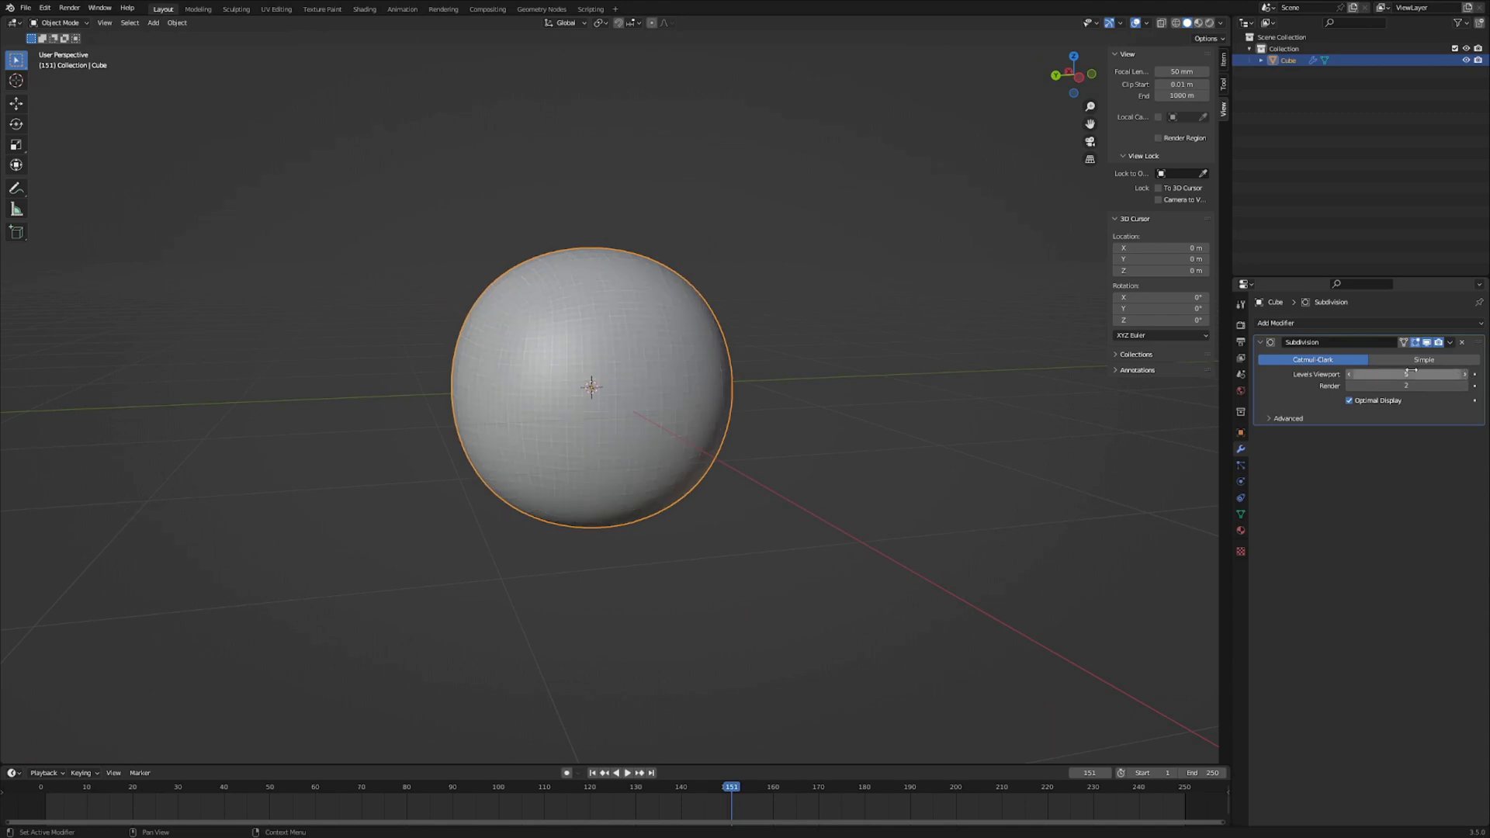
middle_click_drag(834, 351, 753, 440)
key("Tab")
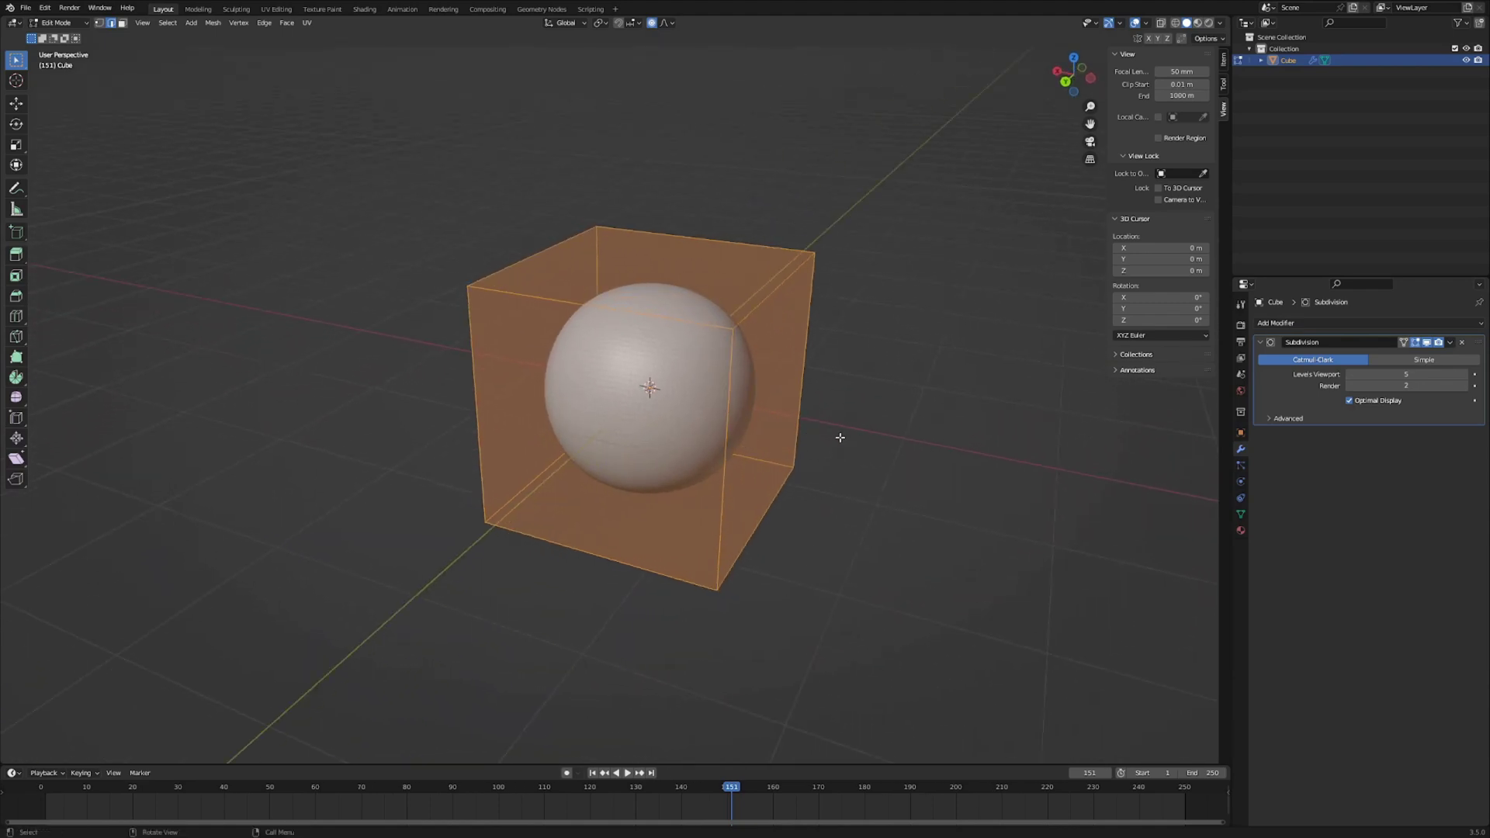
Add six centred horizontal edge loops around the cube with a loop cut
scroll(1406, 374, "down", 3, "ctrl")
key("ctrl+r")
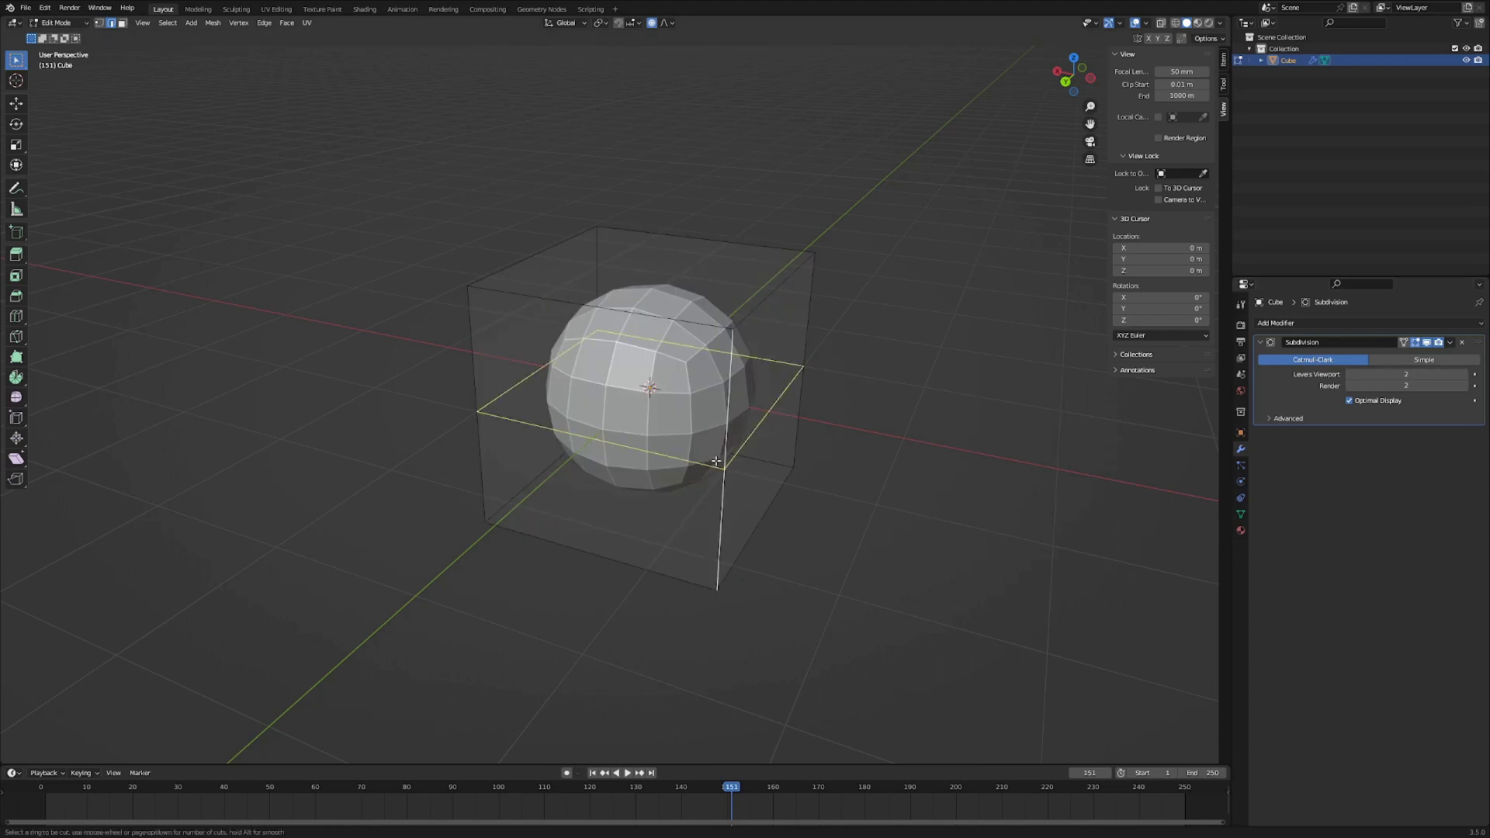
scroll(709, 461, "up", 5)
left_click(713, 462)
right_click(716, 461)
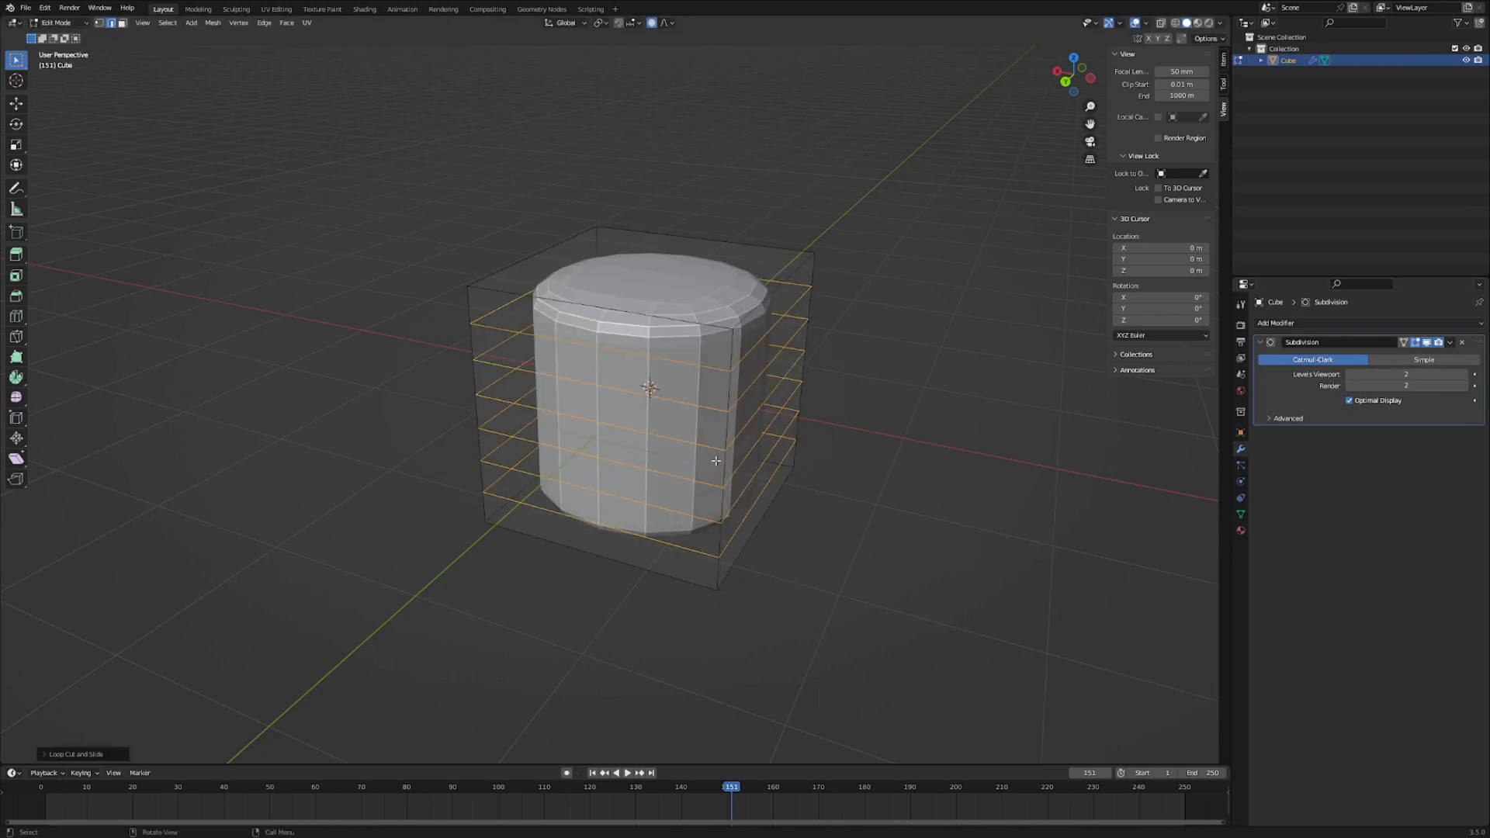
Bevel one vertical corner edge of the cube with extra segments
left_click(754, 319)
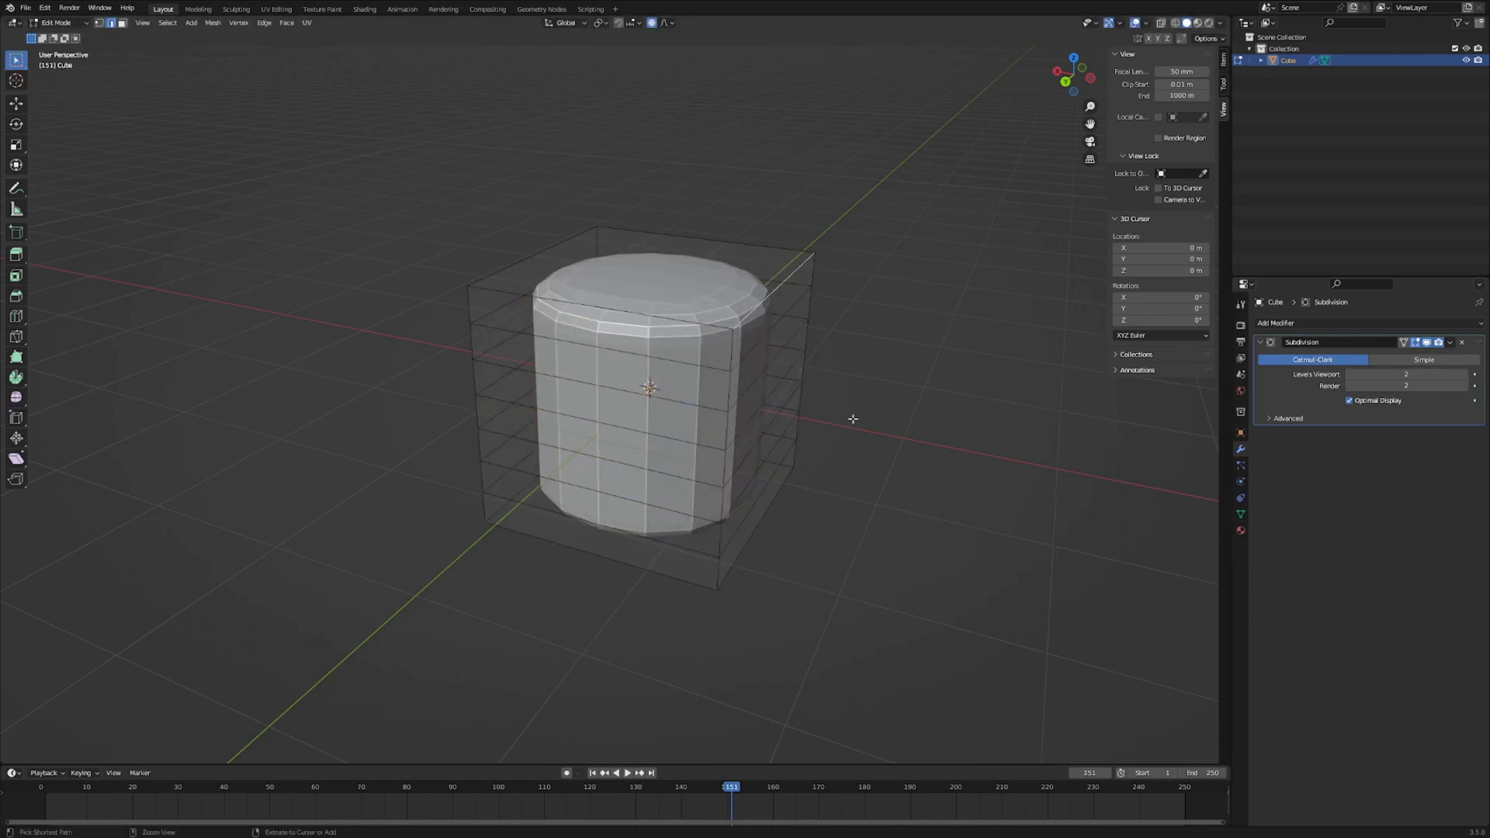
key("ctrl+b")
scroll(843, 418, "up", 2)
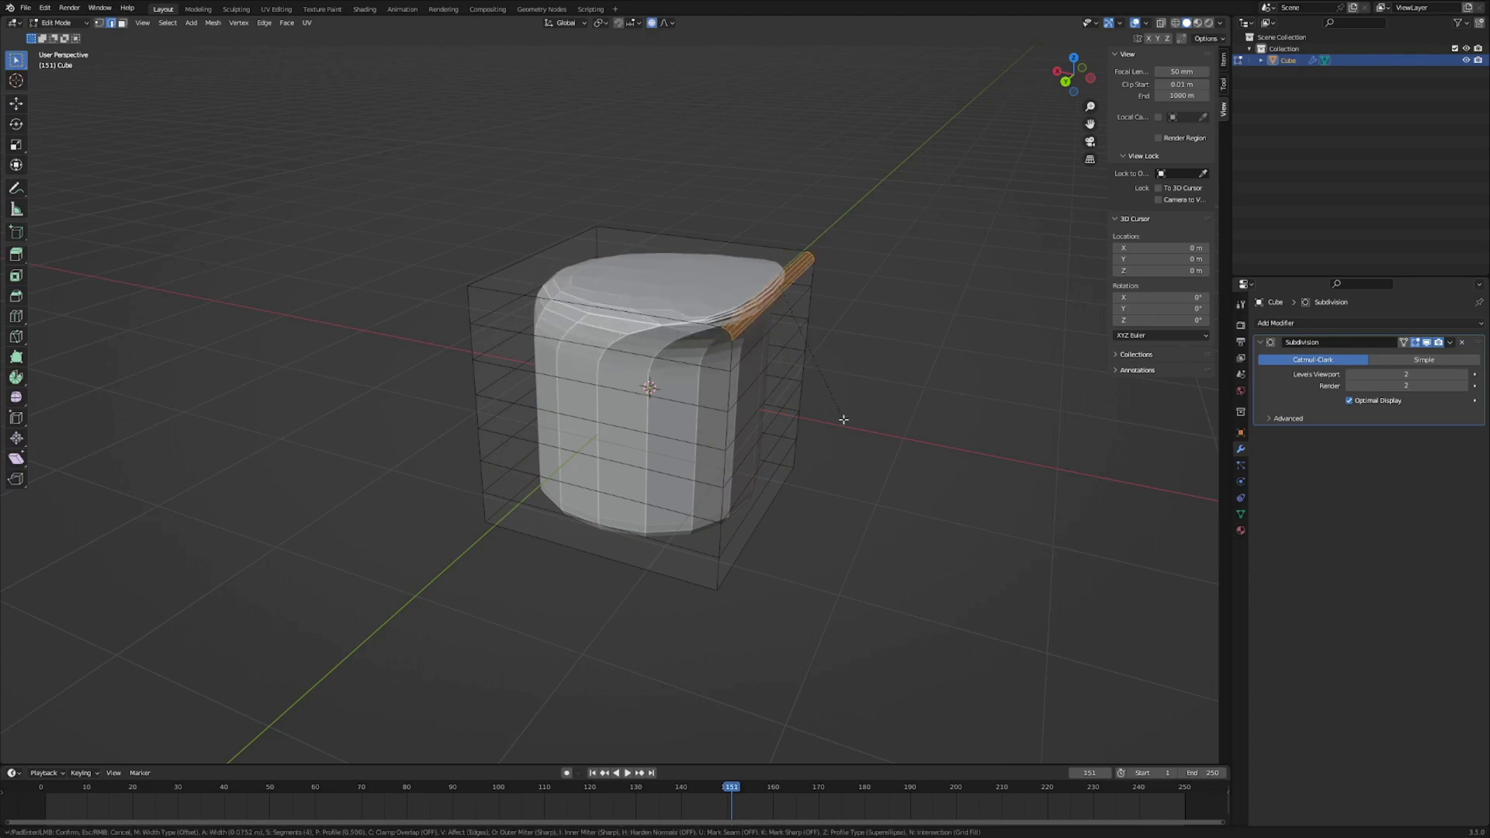
left_click(843, 419)
middle_click_drag(995, 415, 911, 403)
Undo the loop cuts and bevel, then add a 0.08 m Bevel modifier above Subdivision
key("ctrl+z")
key("ctrl+z")
key("ctrl+z")
key("ctrl+z")
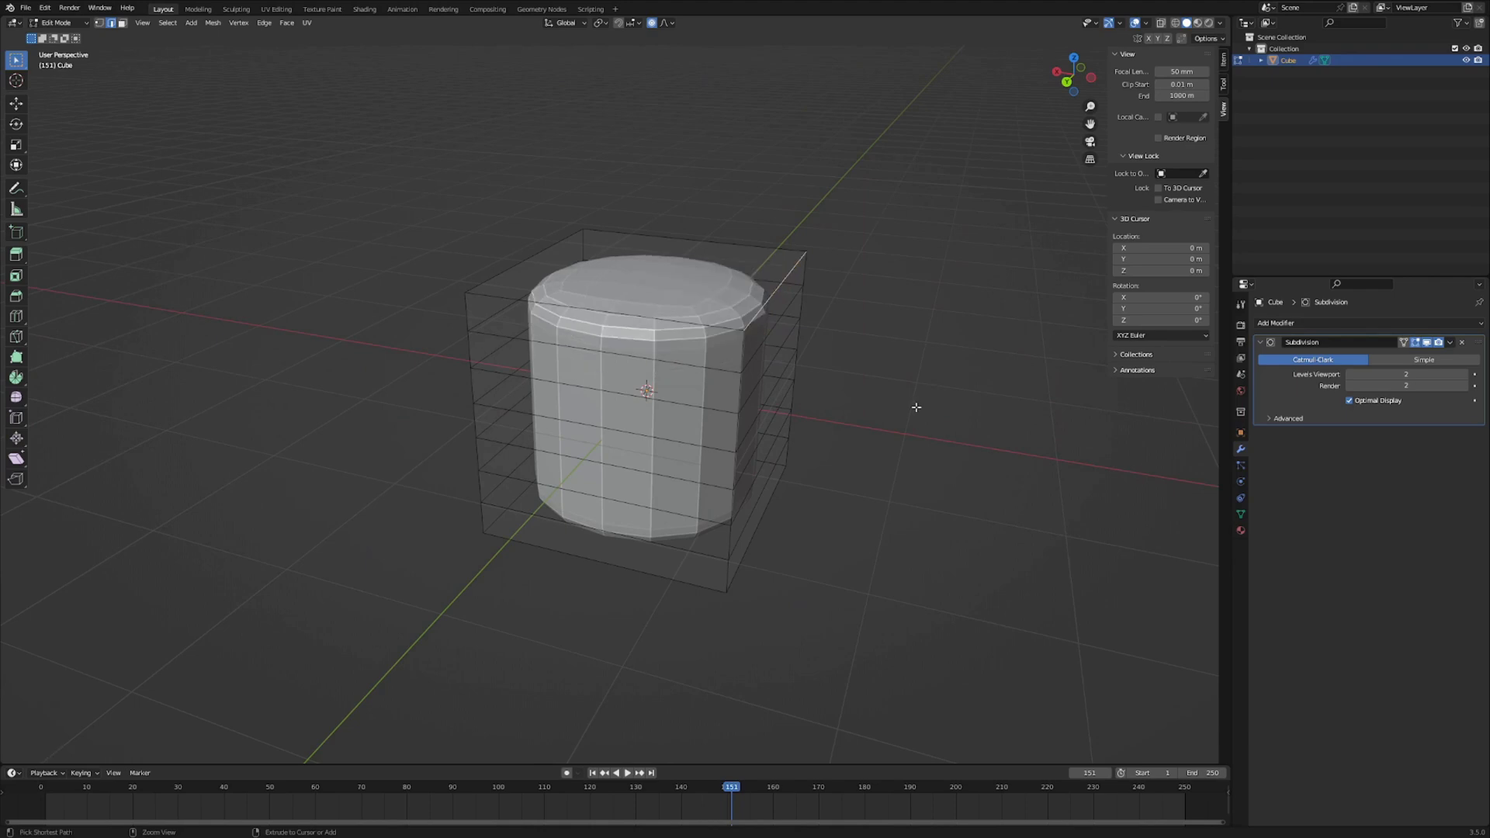
key("Tab")
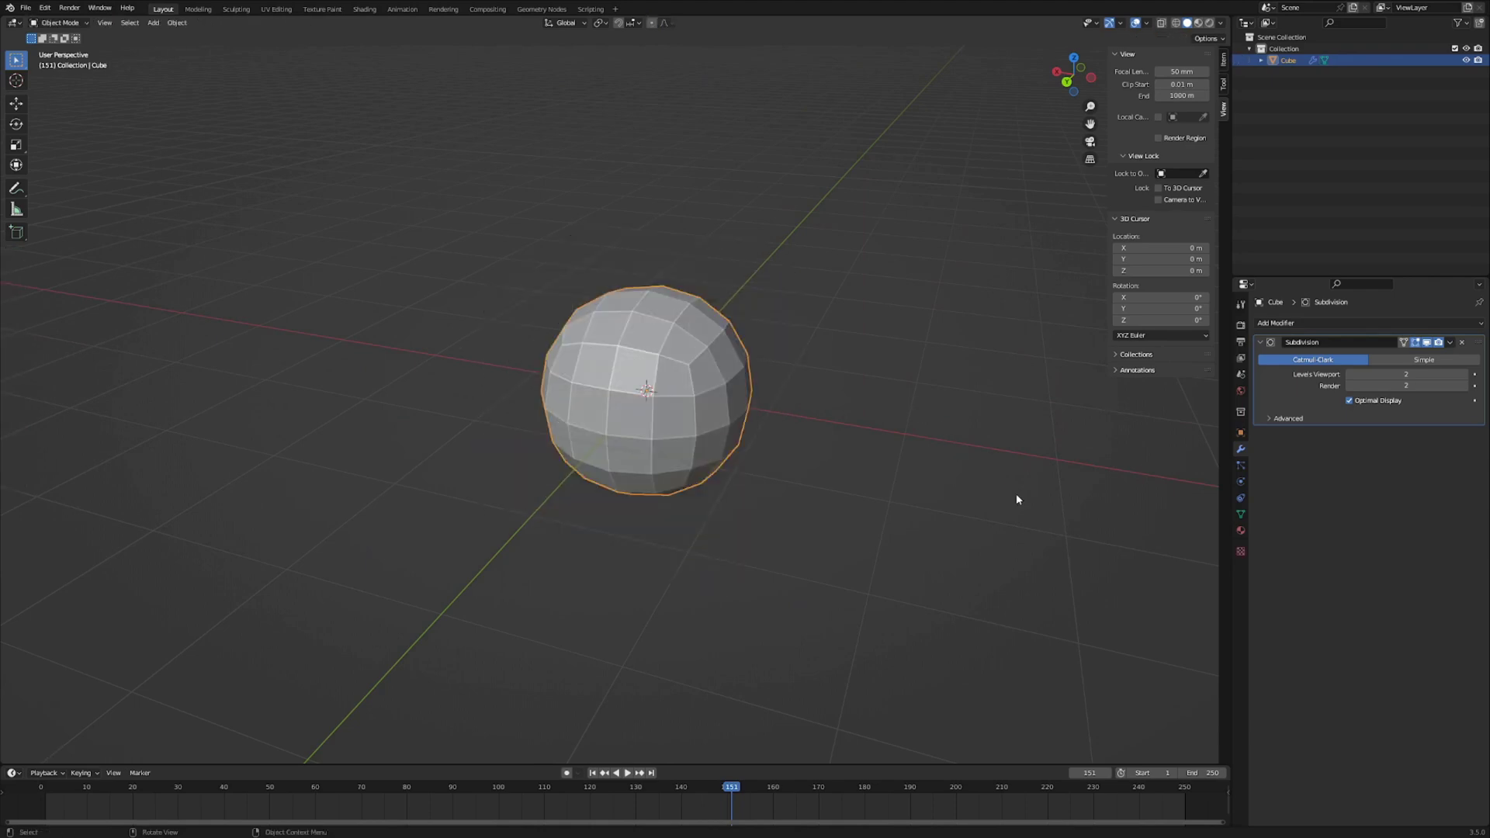
left_click(1306, 322)
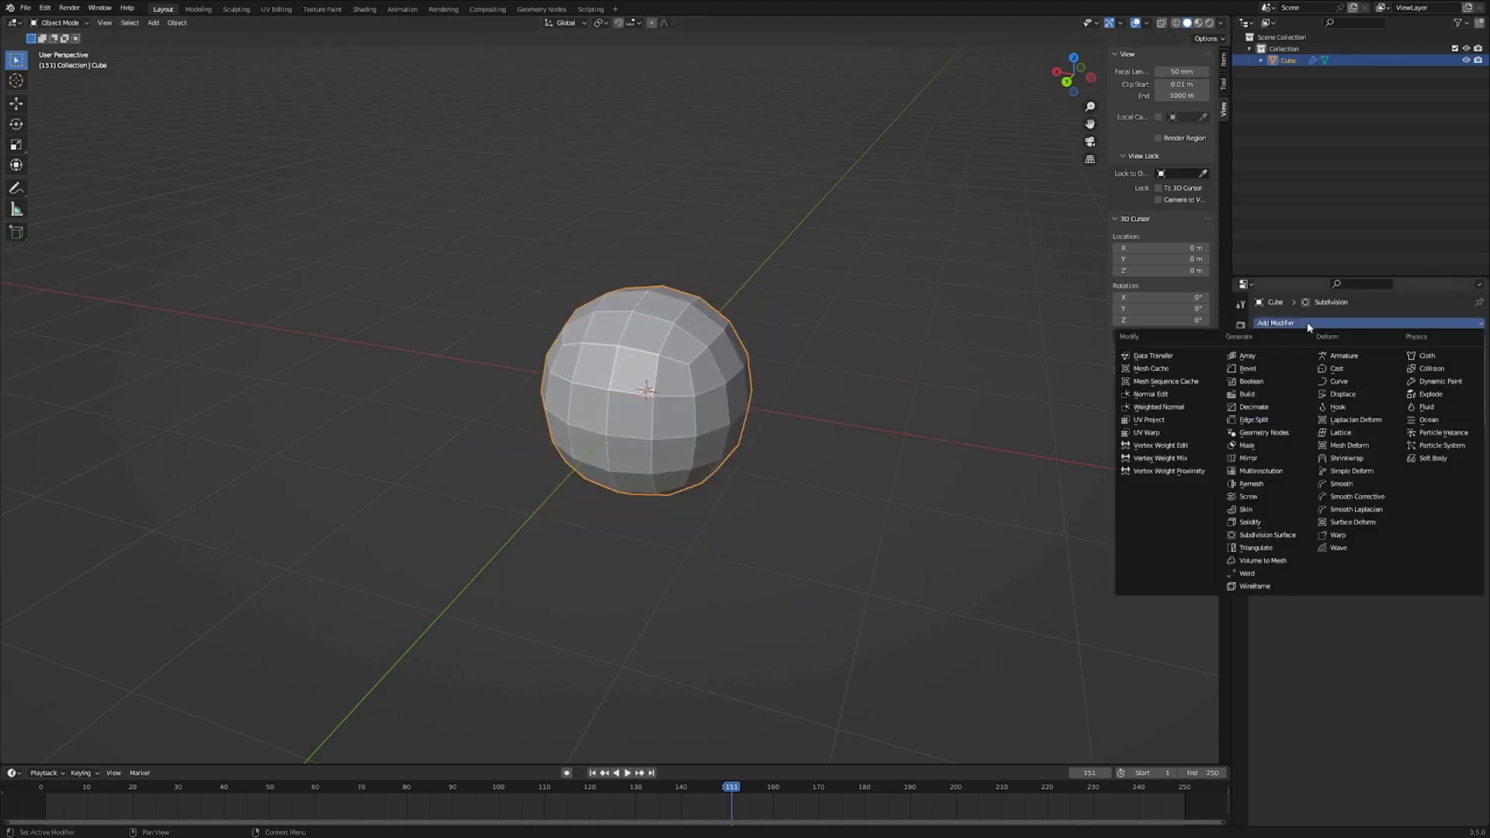
left_click(1267, 370)
left_click_drag(1463, 447, 1463, 341)
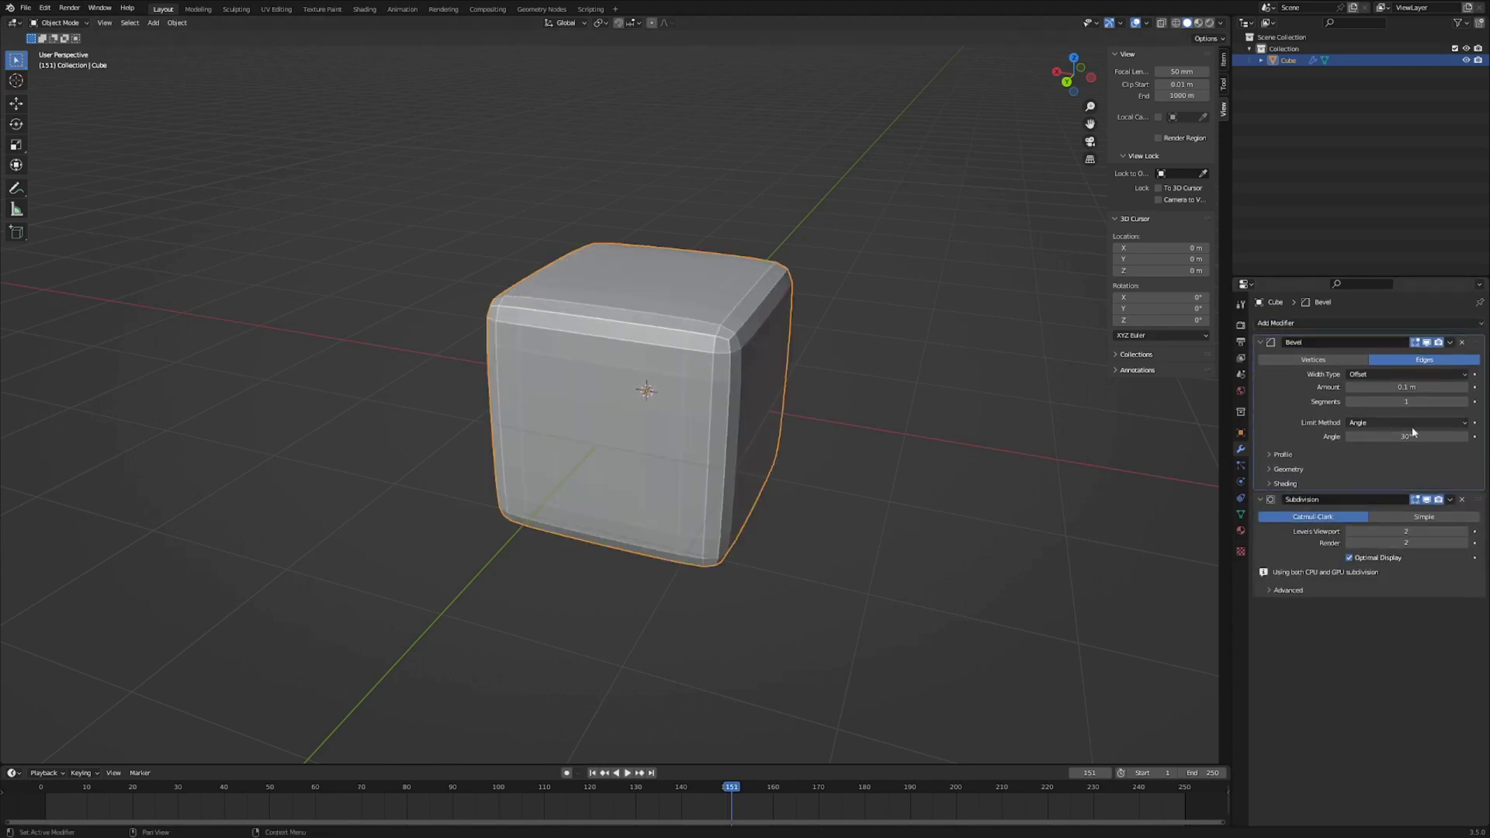
left_click_drag(1406, 386, 1391, 387)
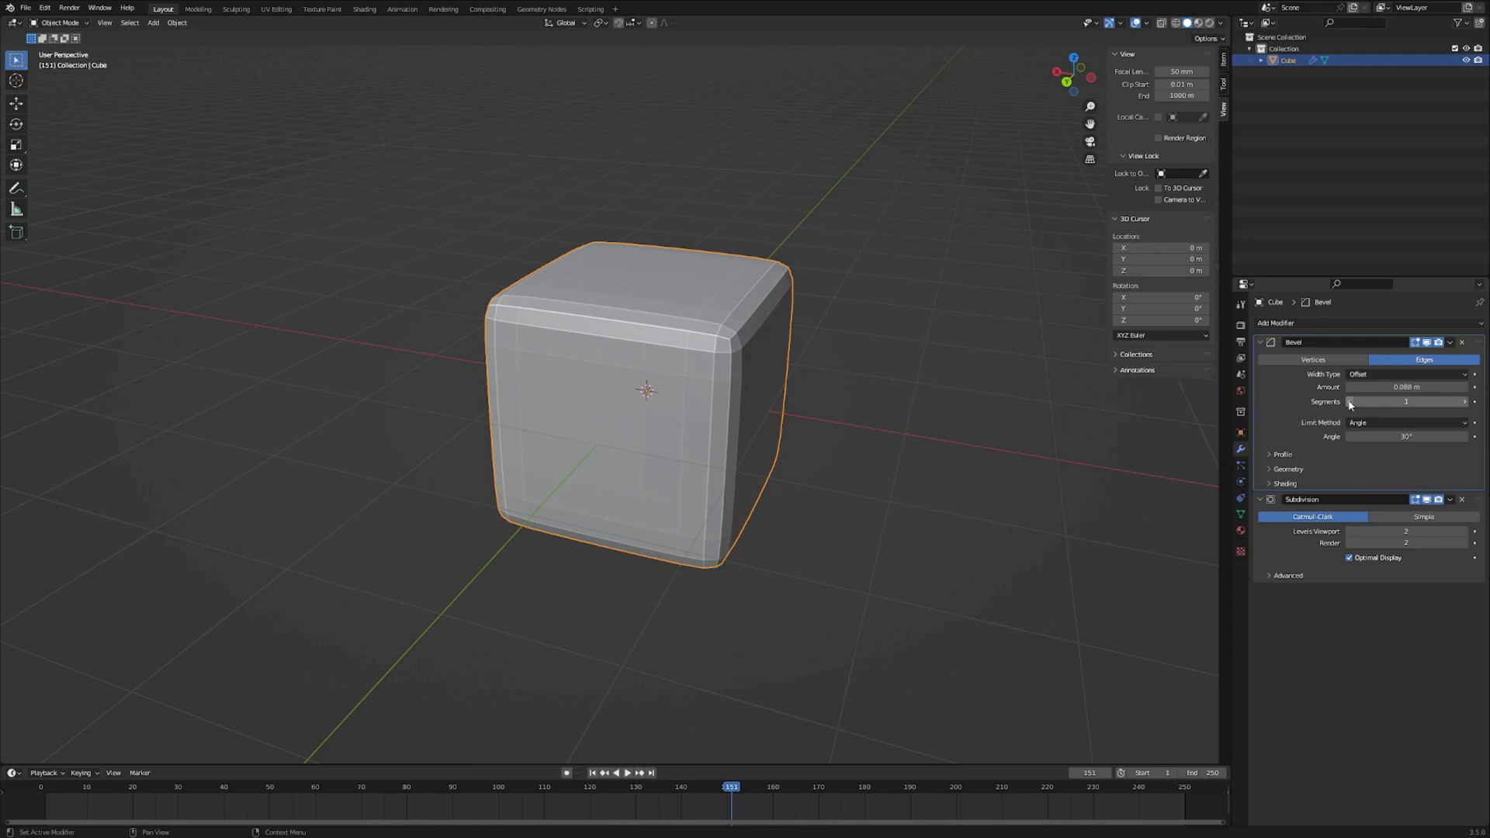
Add a Simple Deform twist modifier with a 60.8° angle and view the twisted cube
key("ctrl+x")
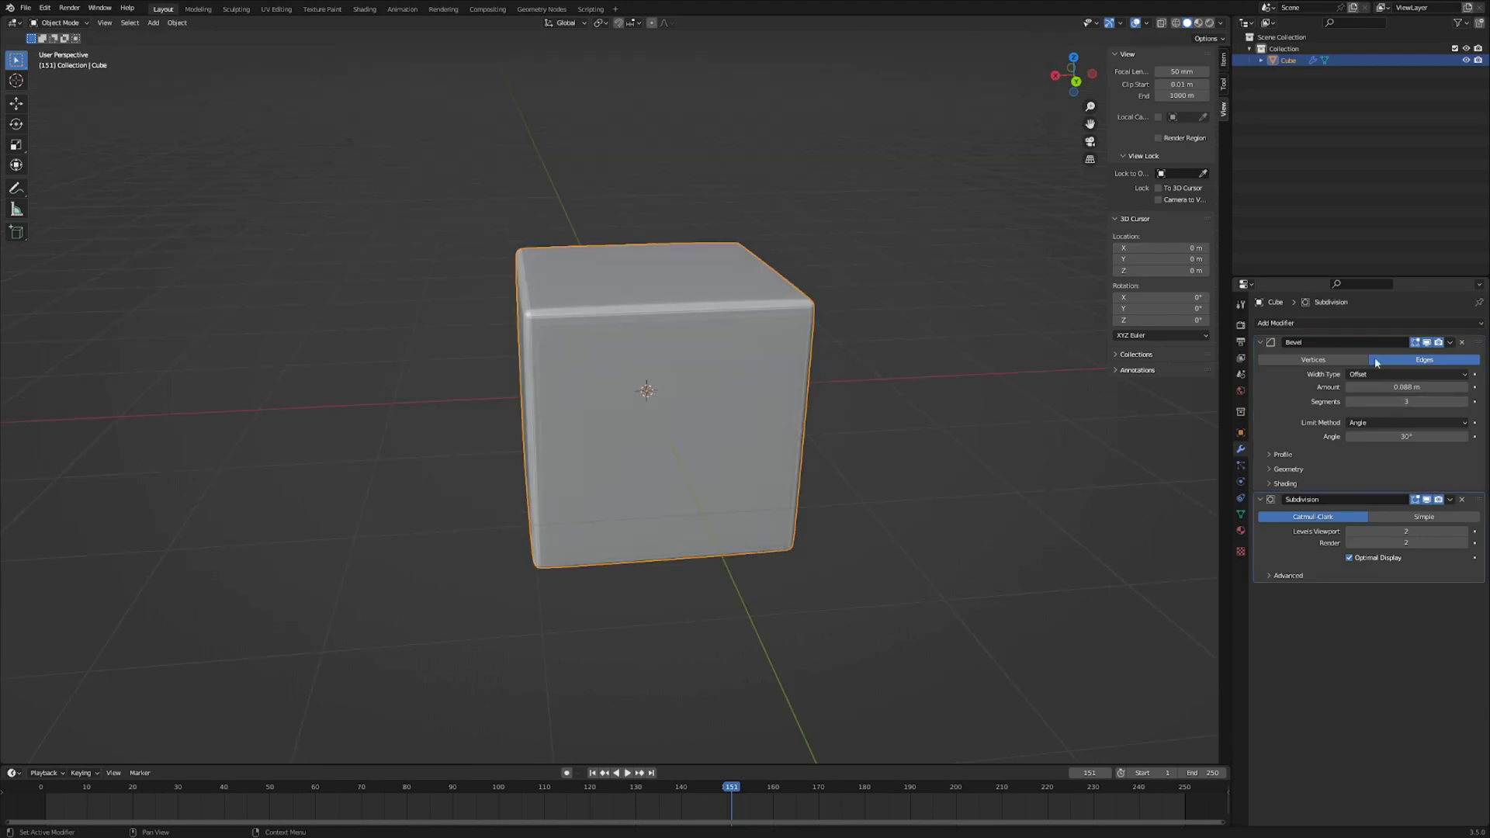
left_click(1347, 323)
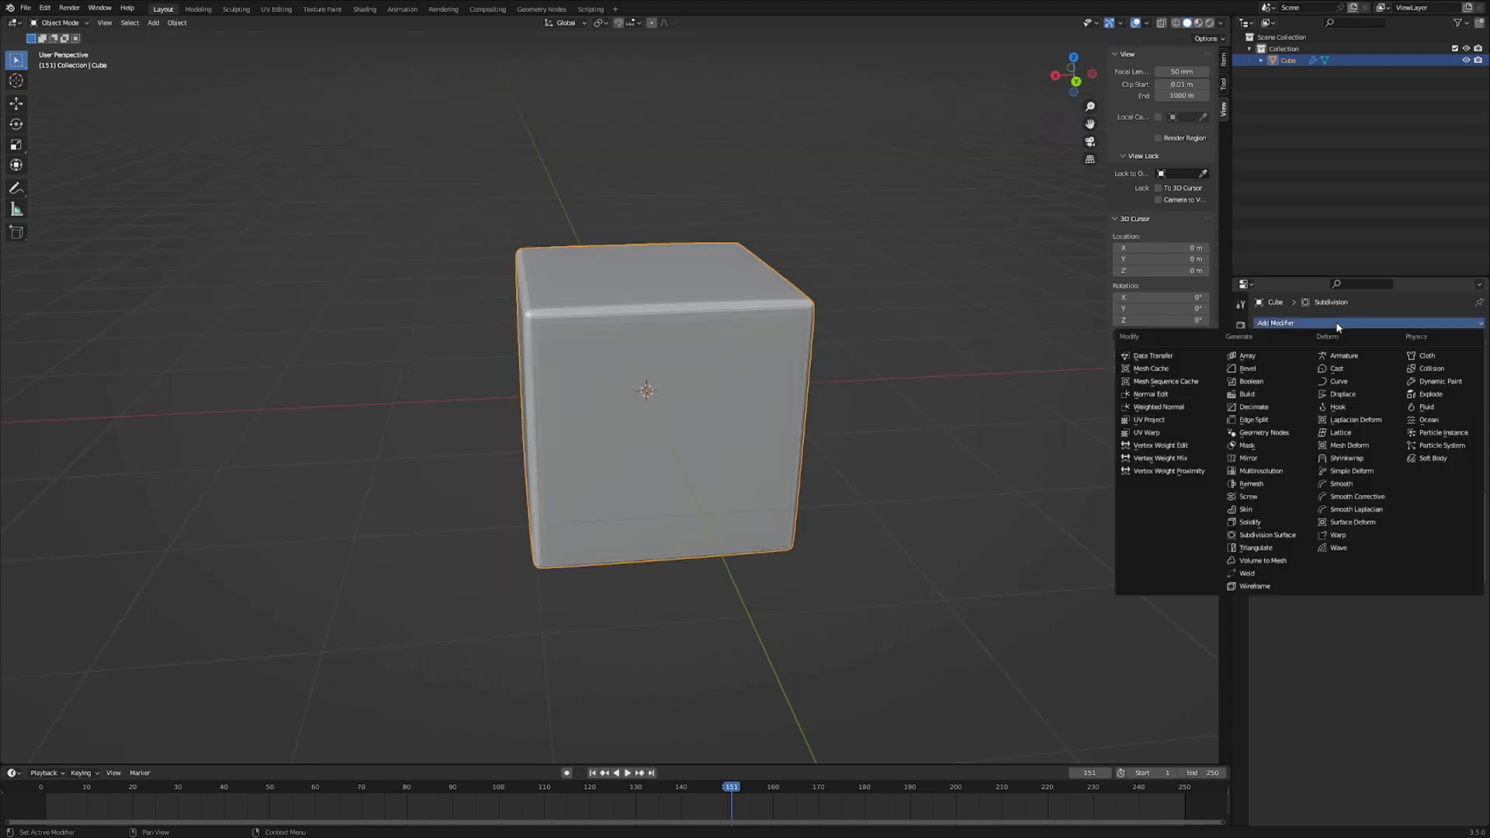
left_click(1351, 471)
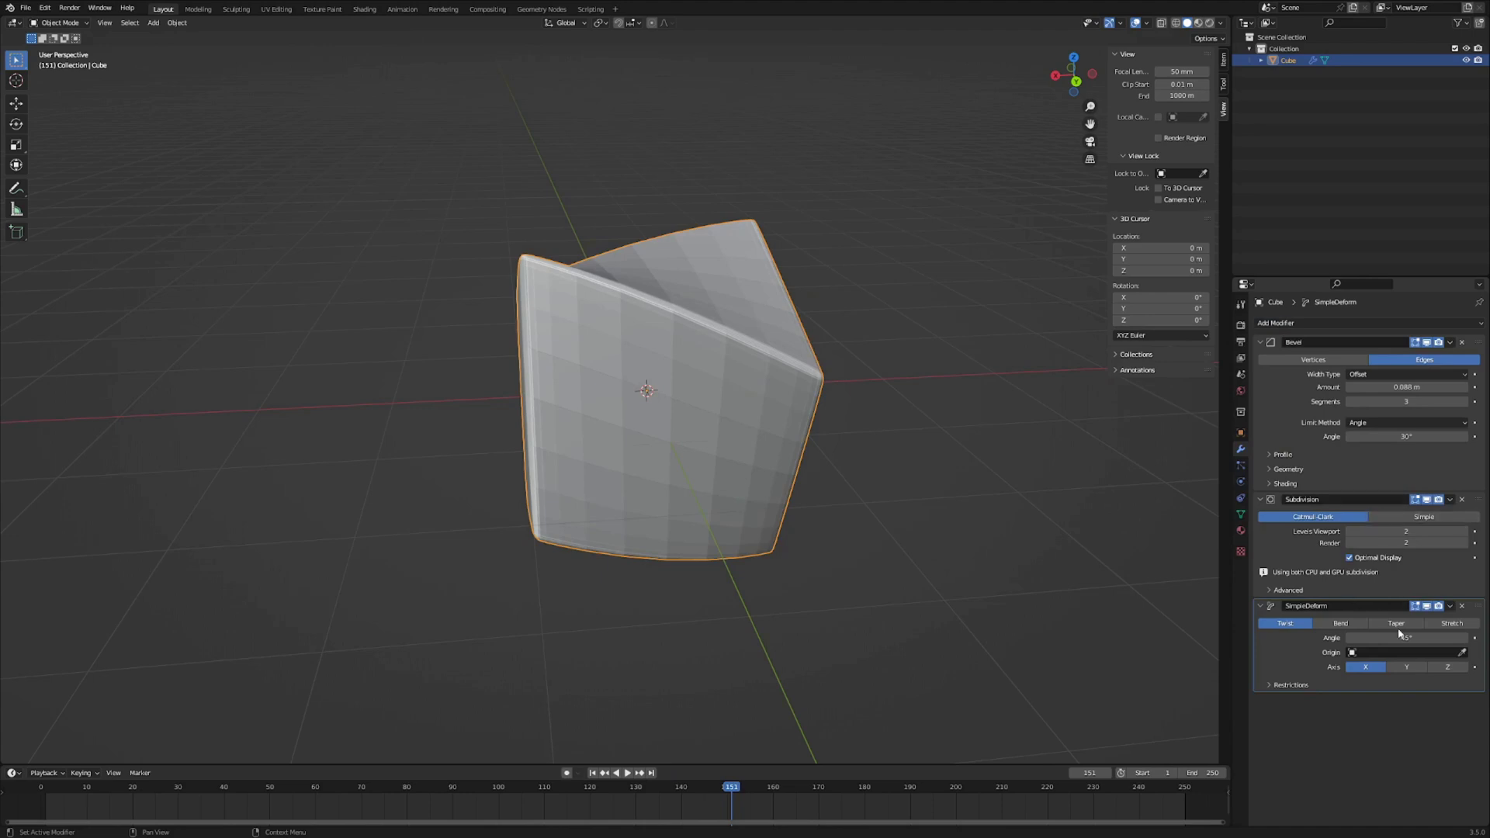
left_click_drag(1389, 638, 1443, 638)
middle_click_drag(1193, 581, 971, 489)
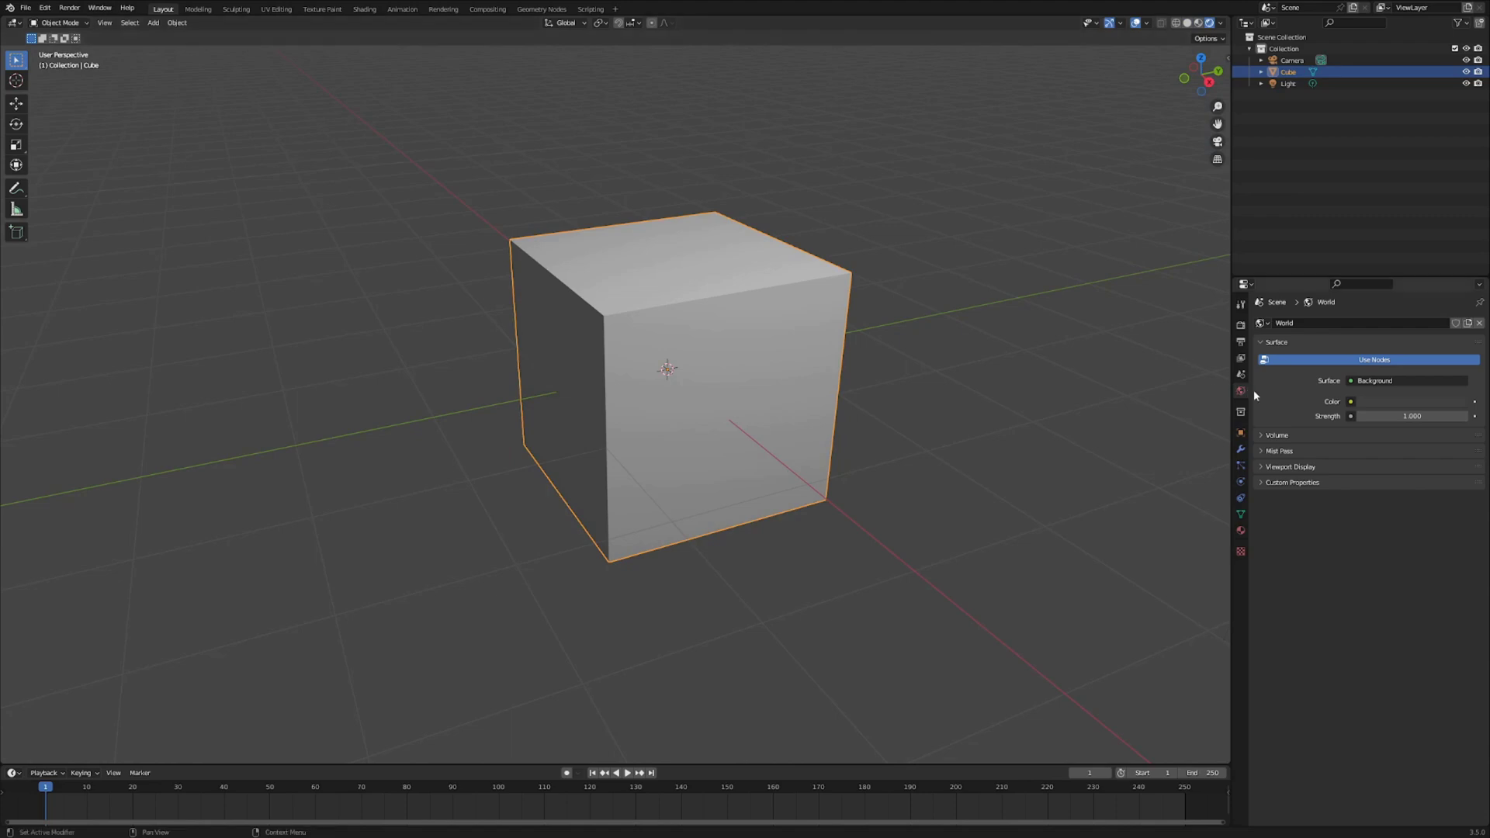
Drive the world Color with an Environment Texture using cannon_1k.exr from the HDRI folder
left_click(1372, 402)
left_click(1351, 402)
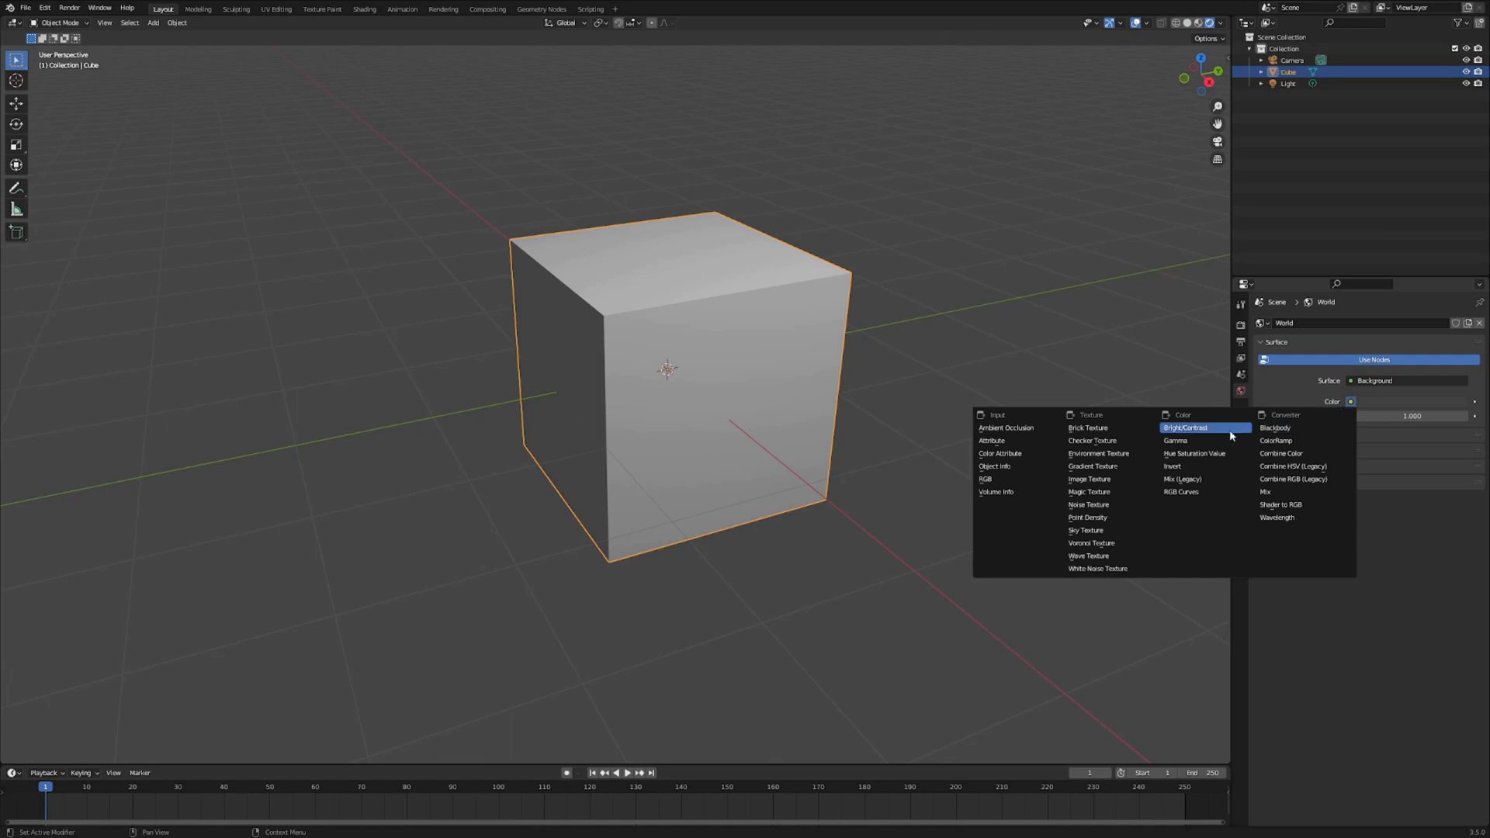
left_click(1147, 456)
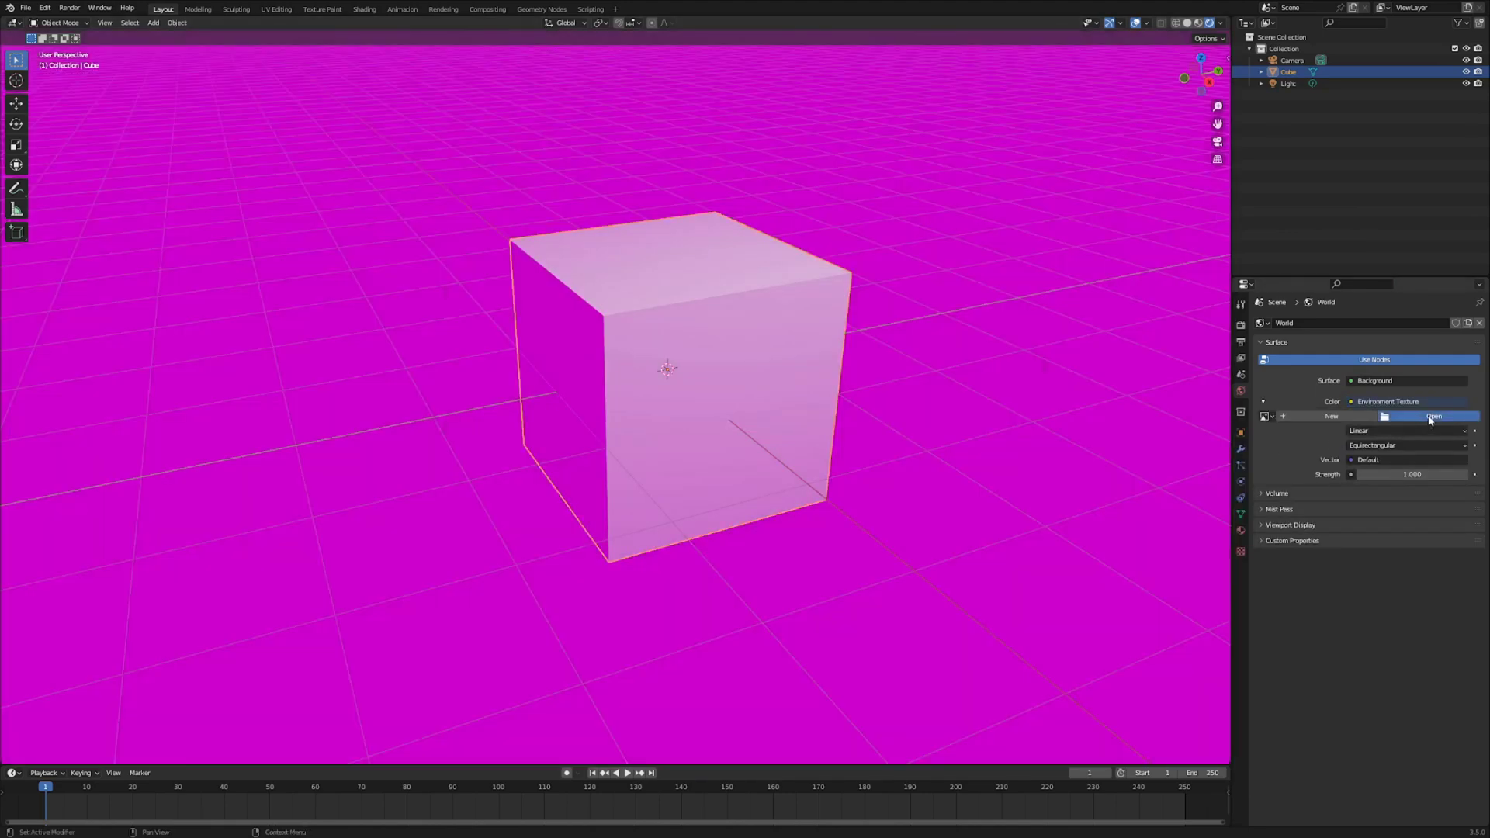
left_click(1433, 416)
left_click(488, 498)
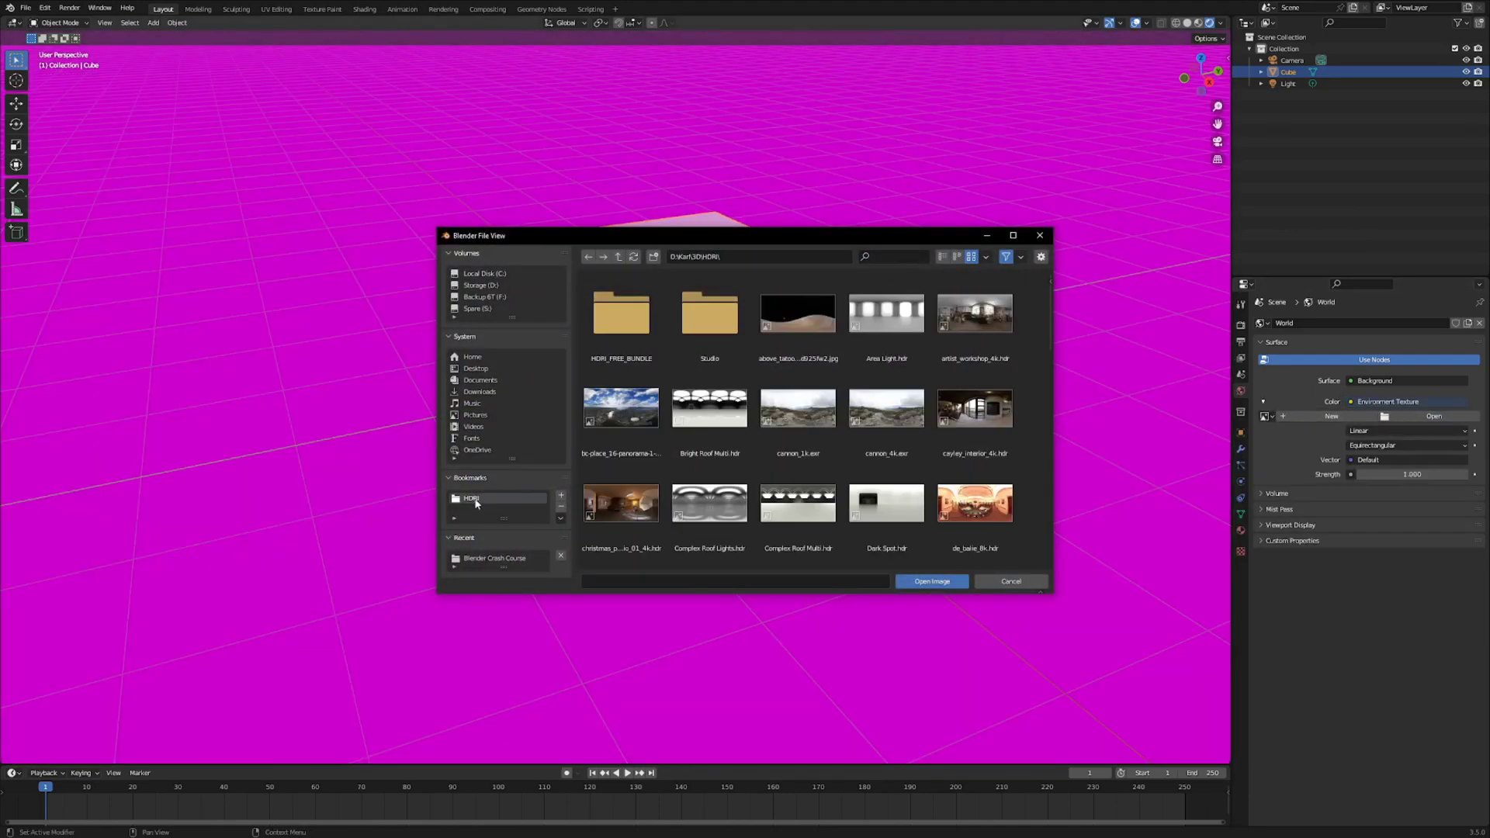
double_click(817, 409)
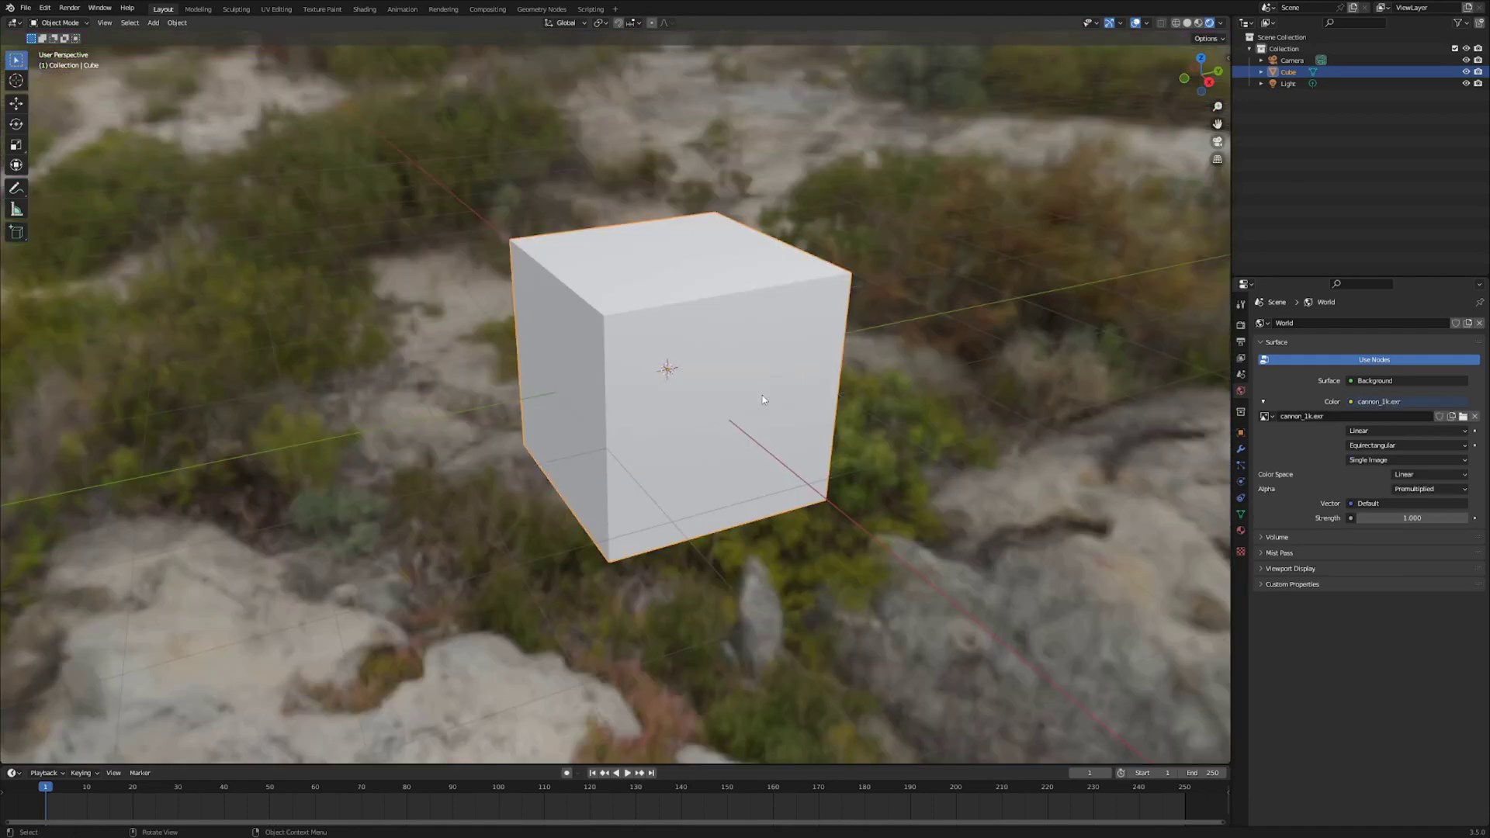
middle_click_drag(754, 403, 785, 402)
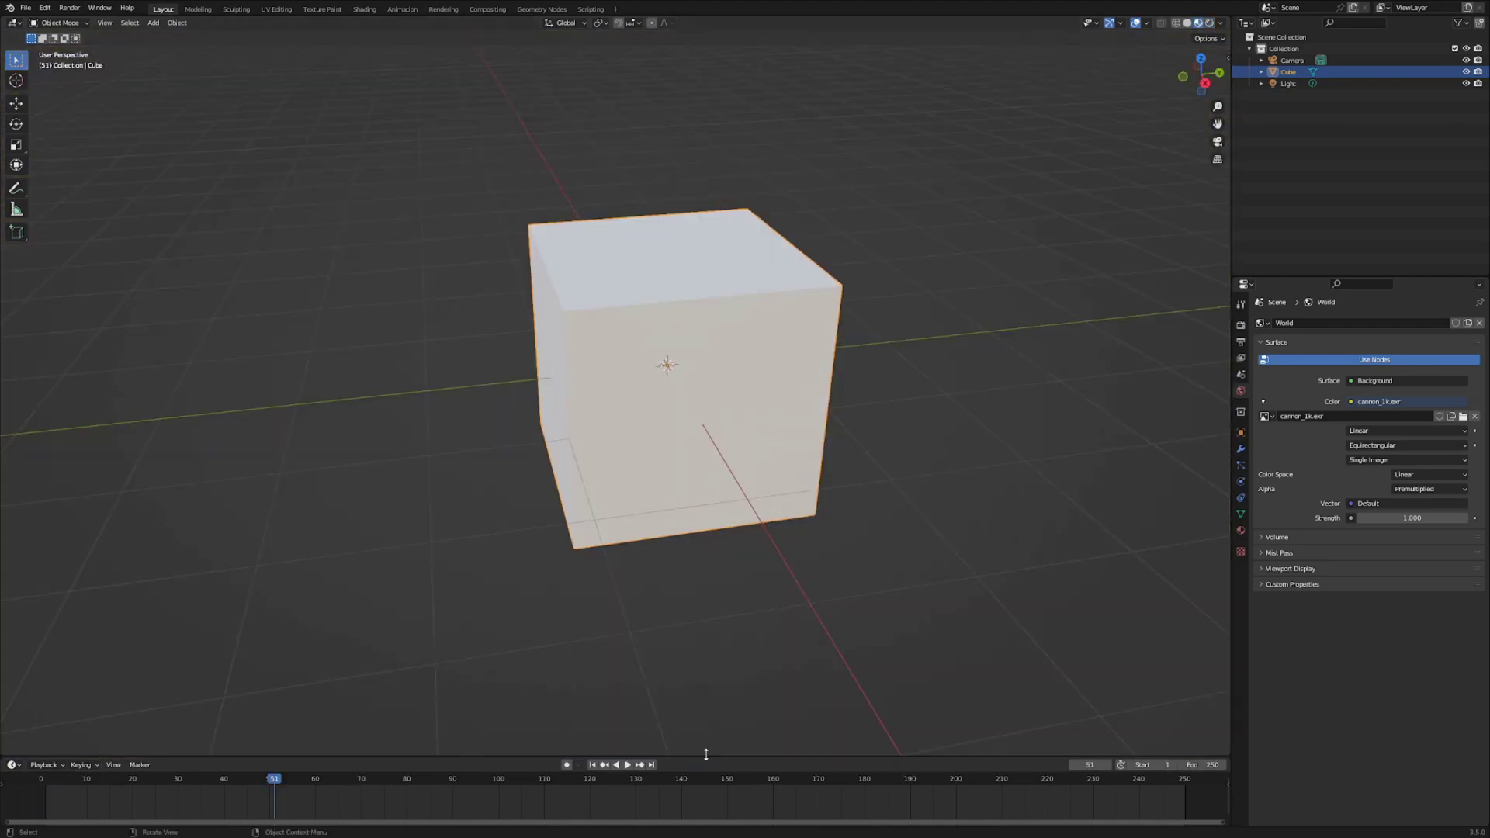
Enlarge the bottom timeline area and turn it into the Shader Editor
left_click_drag(712, 764, 712, 548)
left_click(13, 555)
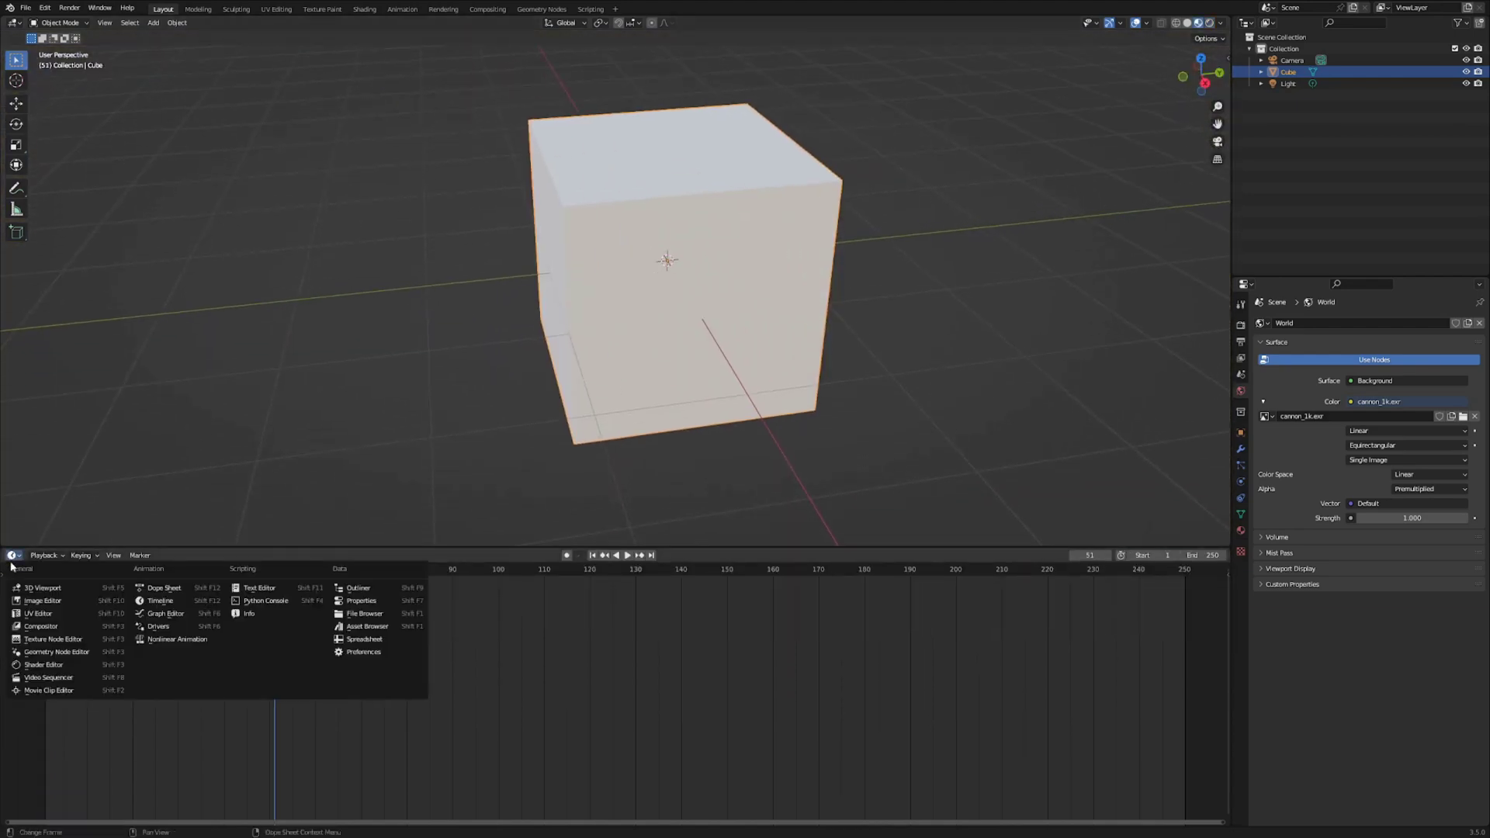
left_click(23, 665)
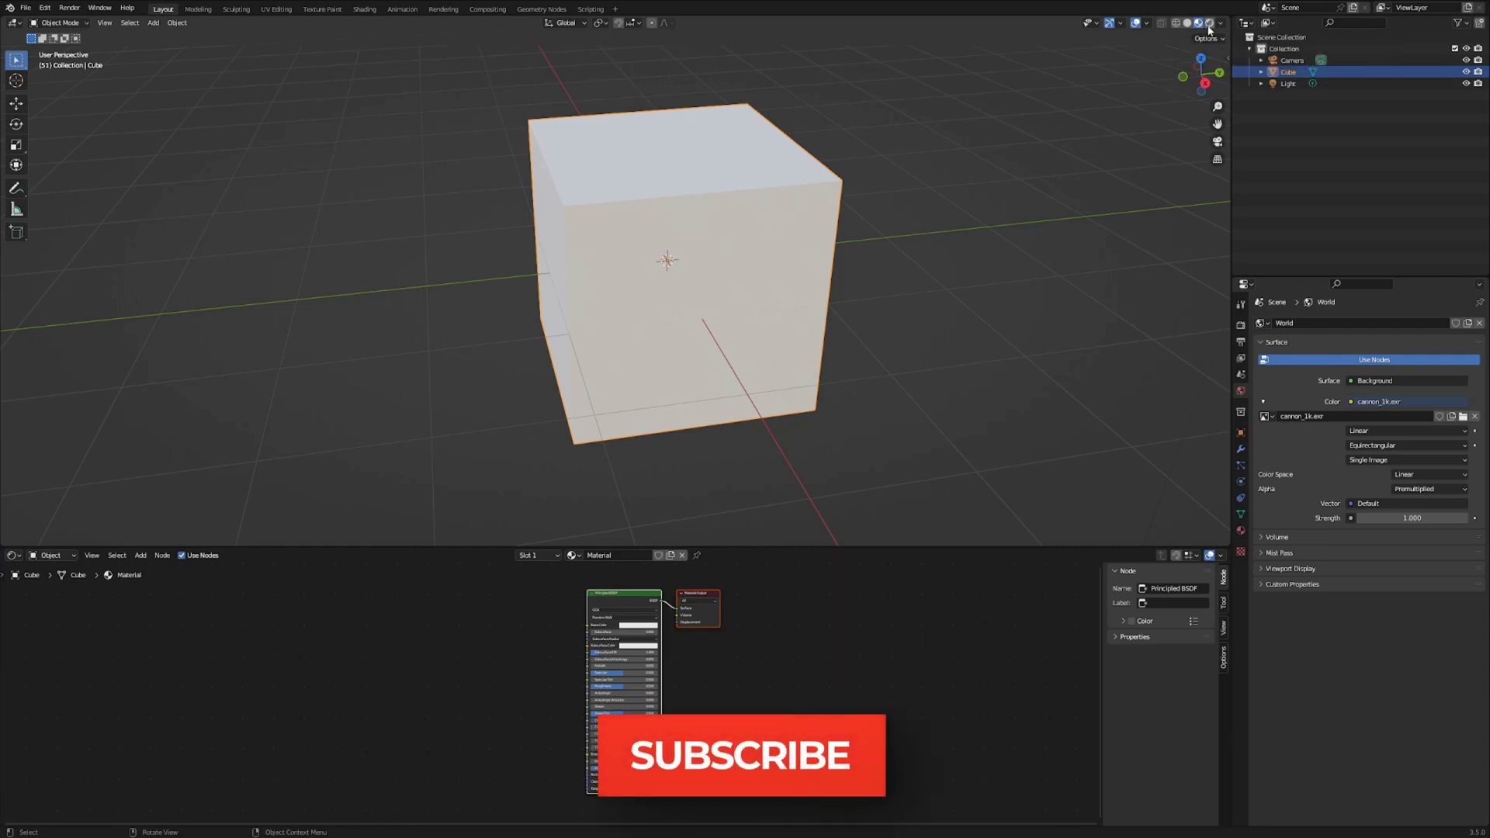
Give the Principled BSDF a mint green Base Color and roughness 0.023
double_click(613, 555)
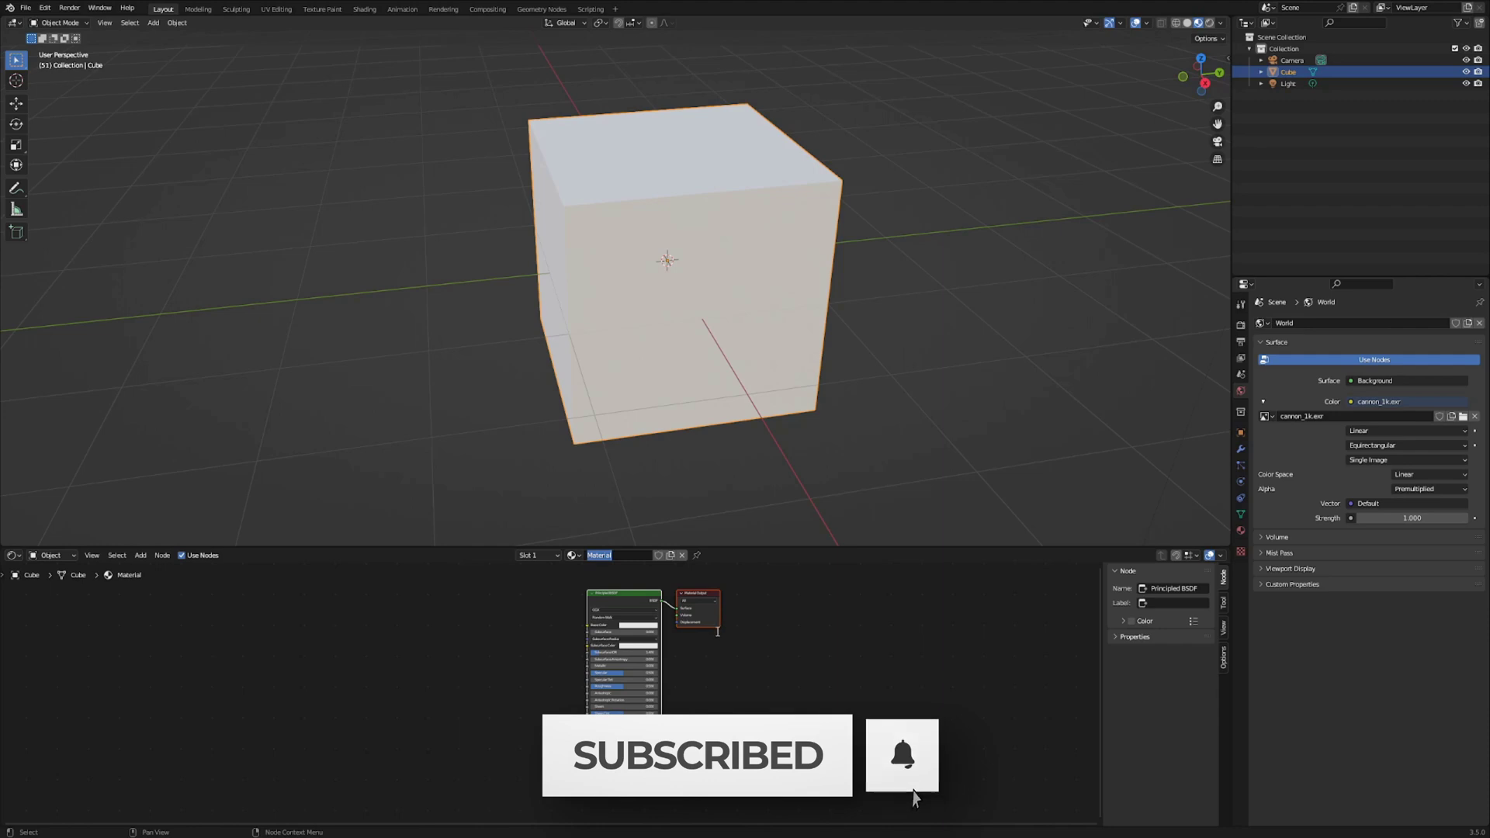
left_click(738, 699)
key("ctrl+space")
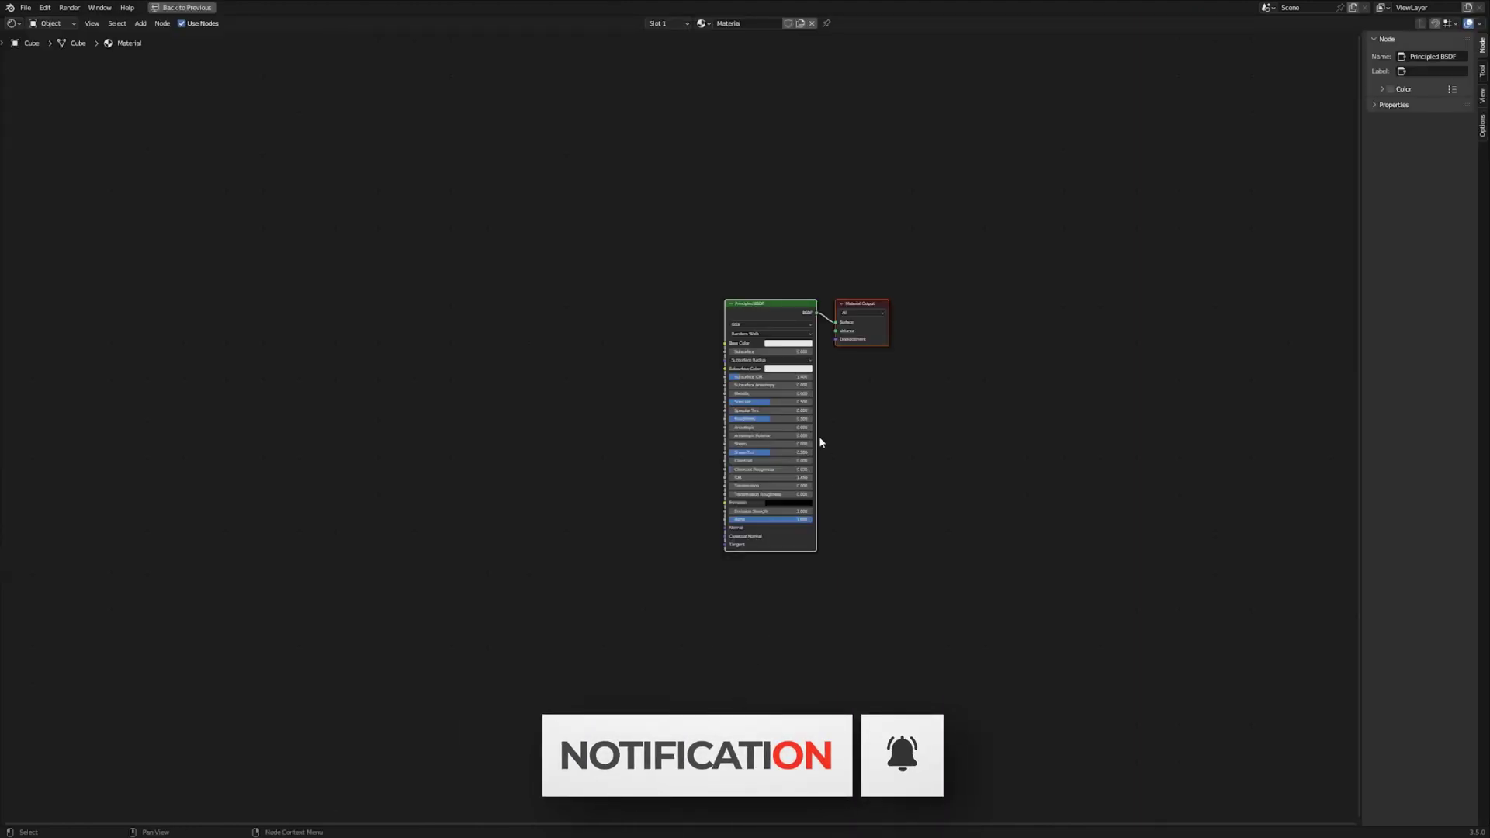
scroll(822, 439, "up", 4)
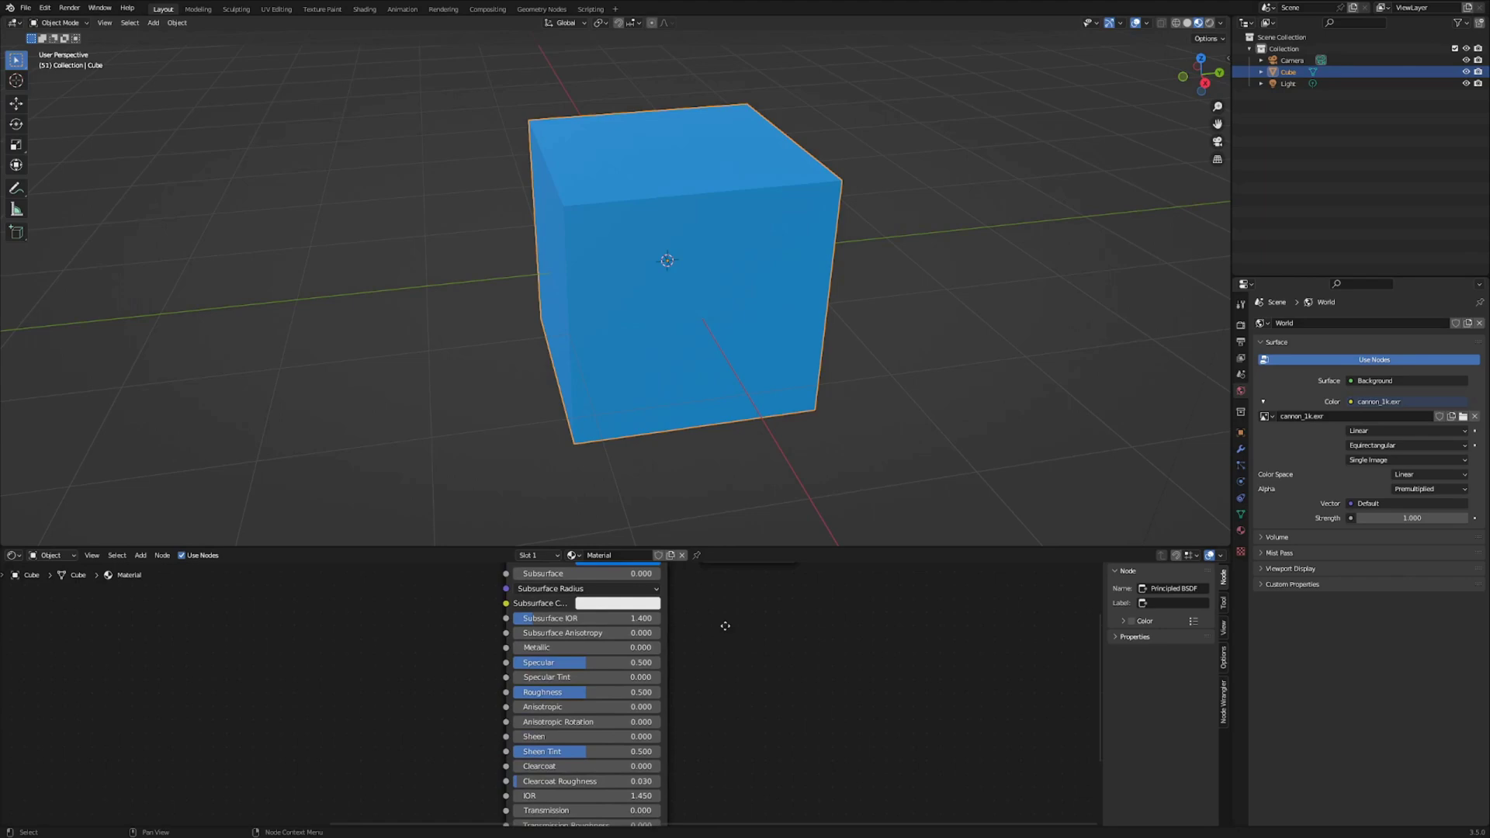
middle_click_drag(725, 625, 721, 748)
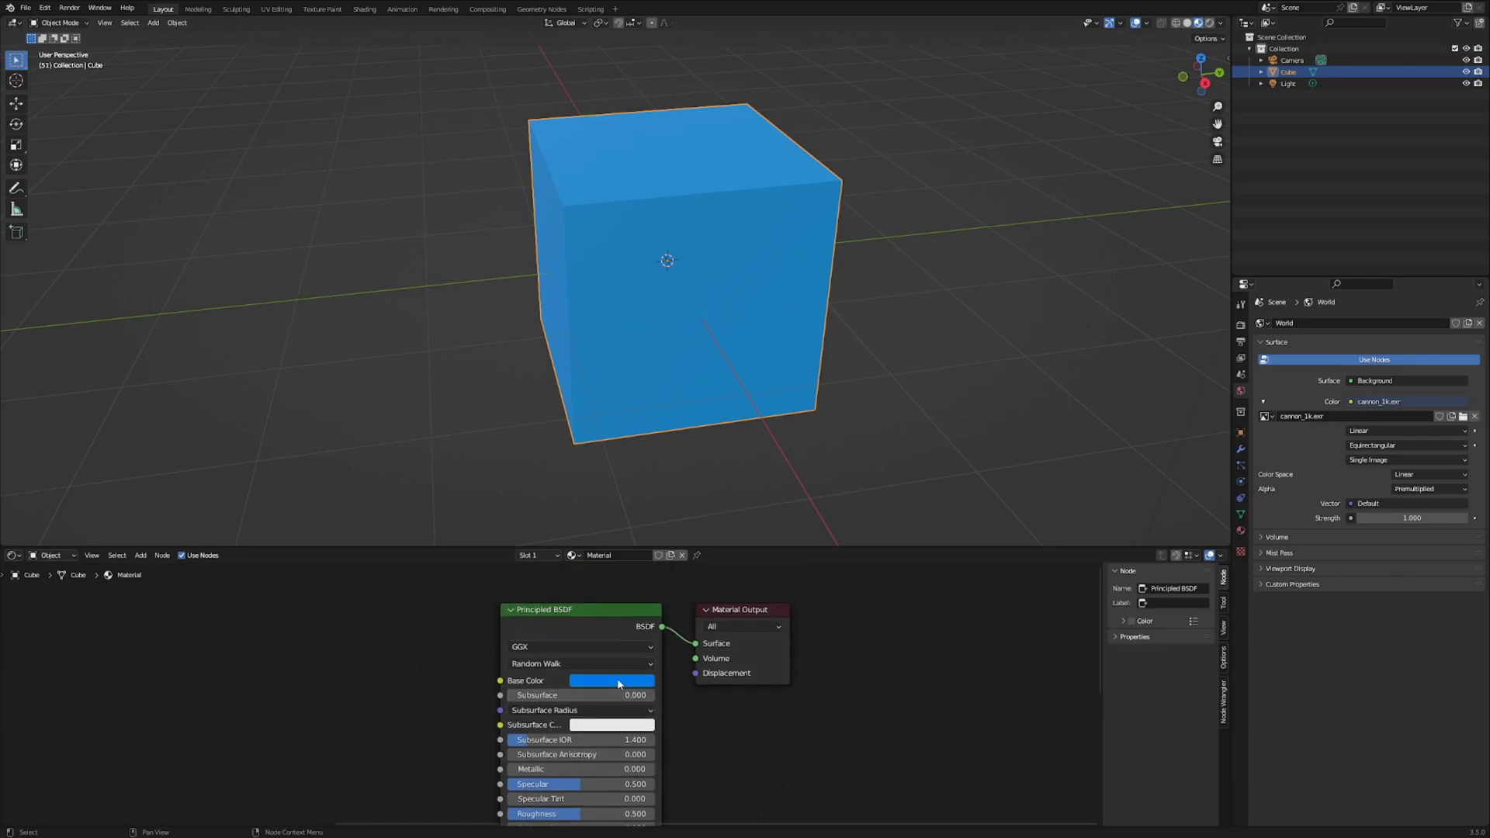
left_click(617, 678)
left_click(619, 551)
mouse_move(619, 552)
left_mouse_down()
mouse_move(635, 562)
mouse_move(600, 534)
left_mouse_up()
left_click_drag(574, 813, 512, 813)
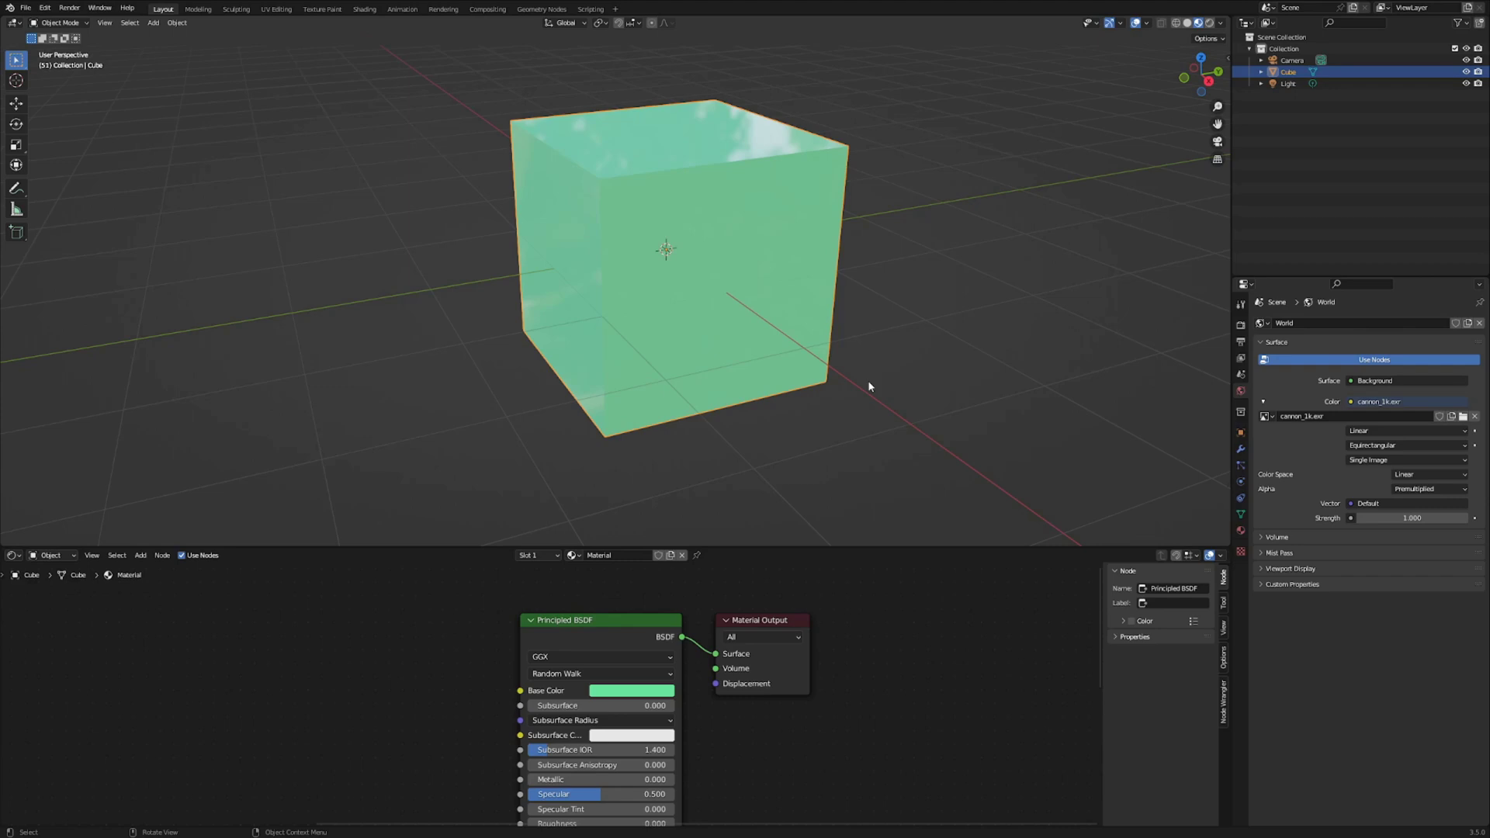
From camera view, set Cycles on GPU Compute and adjust viewport and render max samples (render 4321)
key("KP_0")
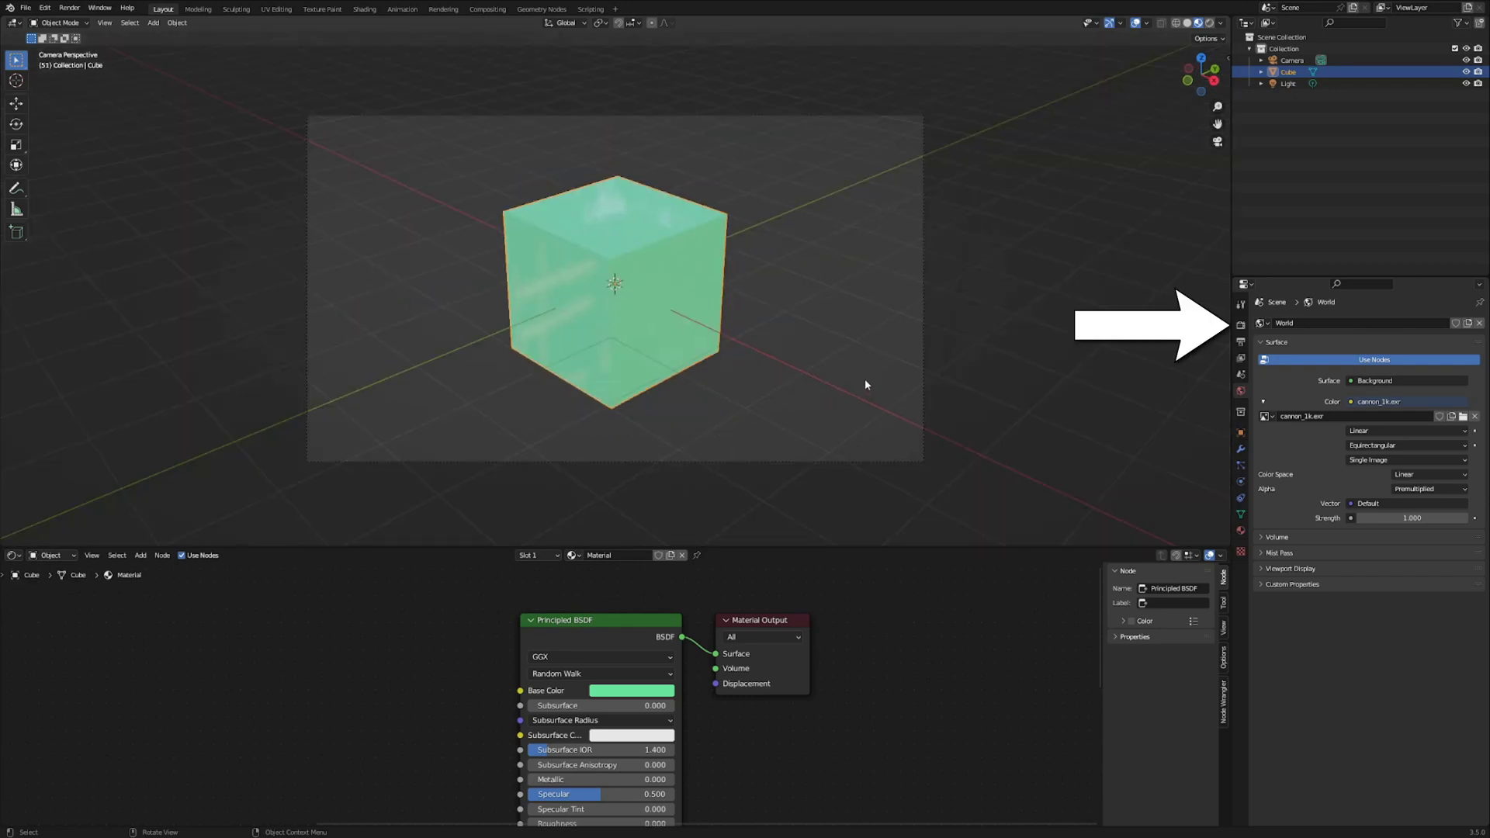
left_click(1240, 327)
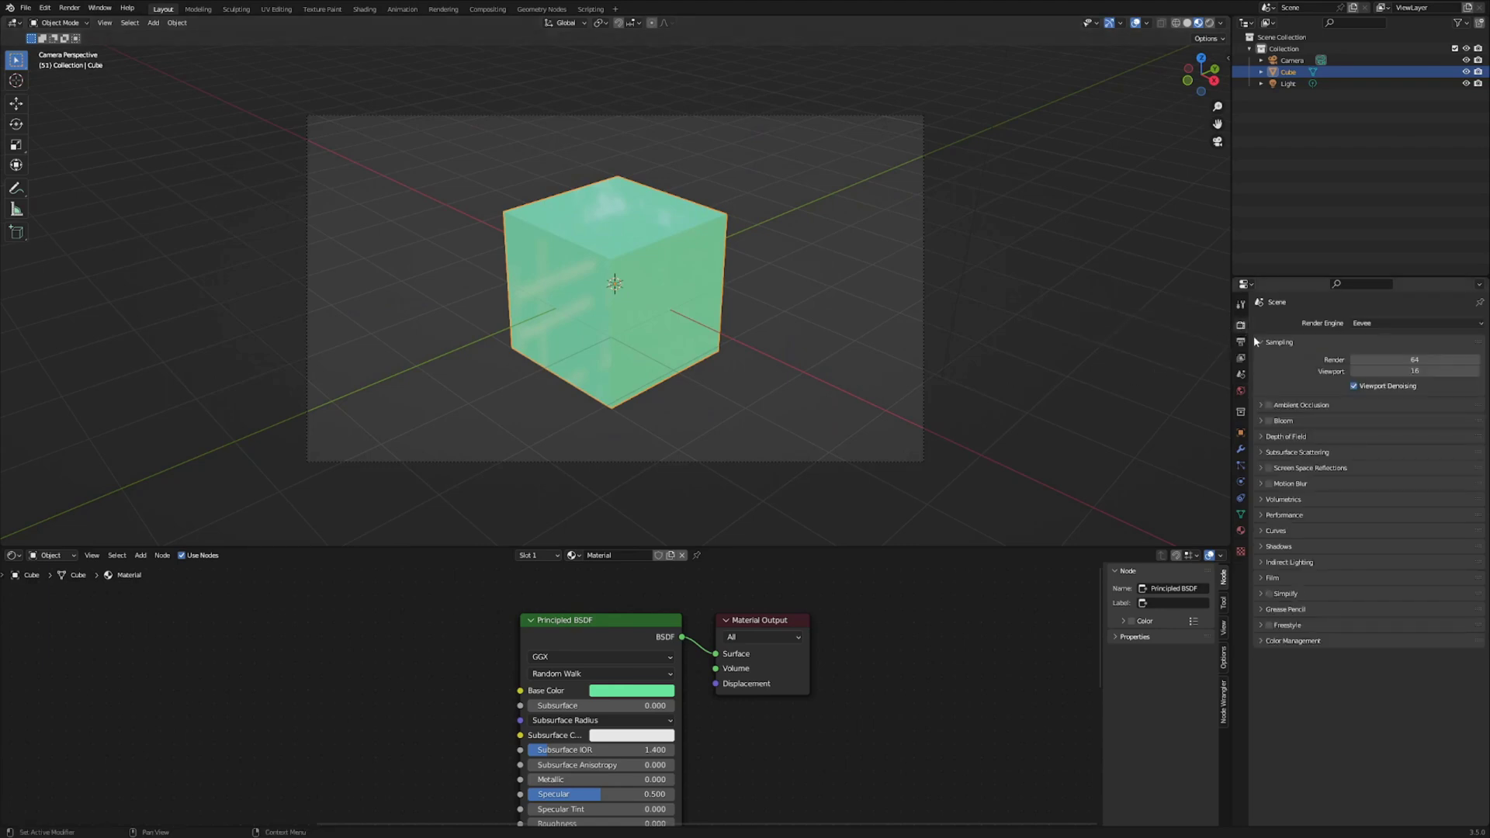
left_click(1448, 324)
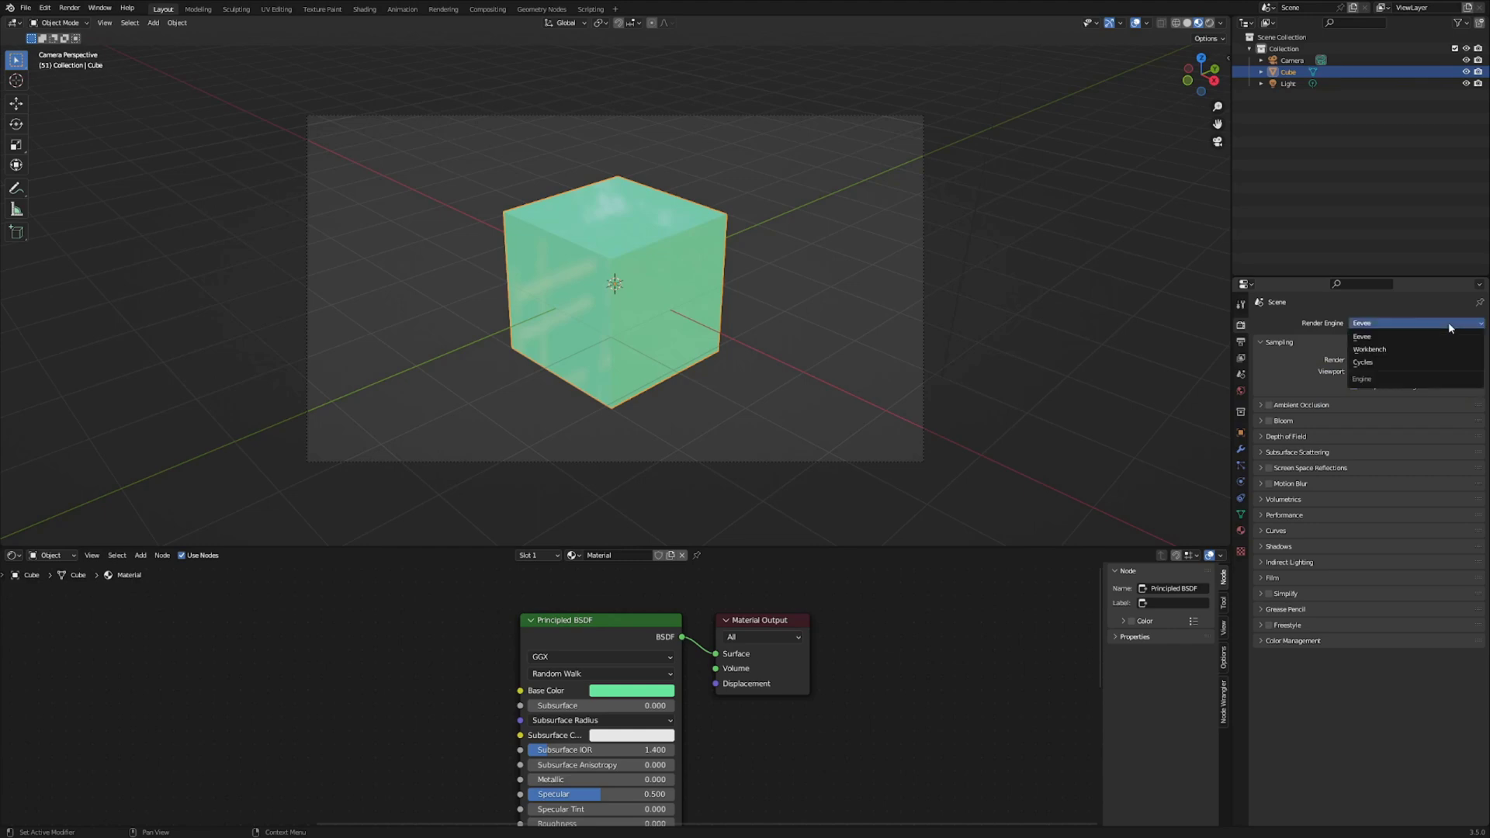
left_click(1446, 361)
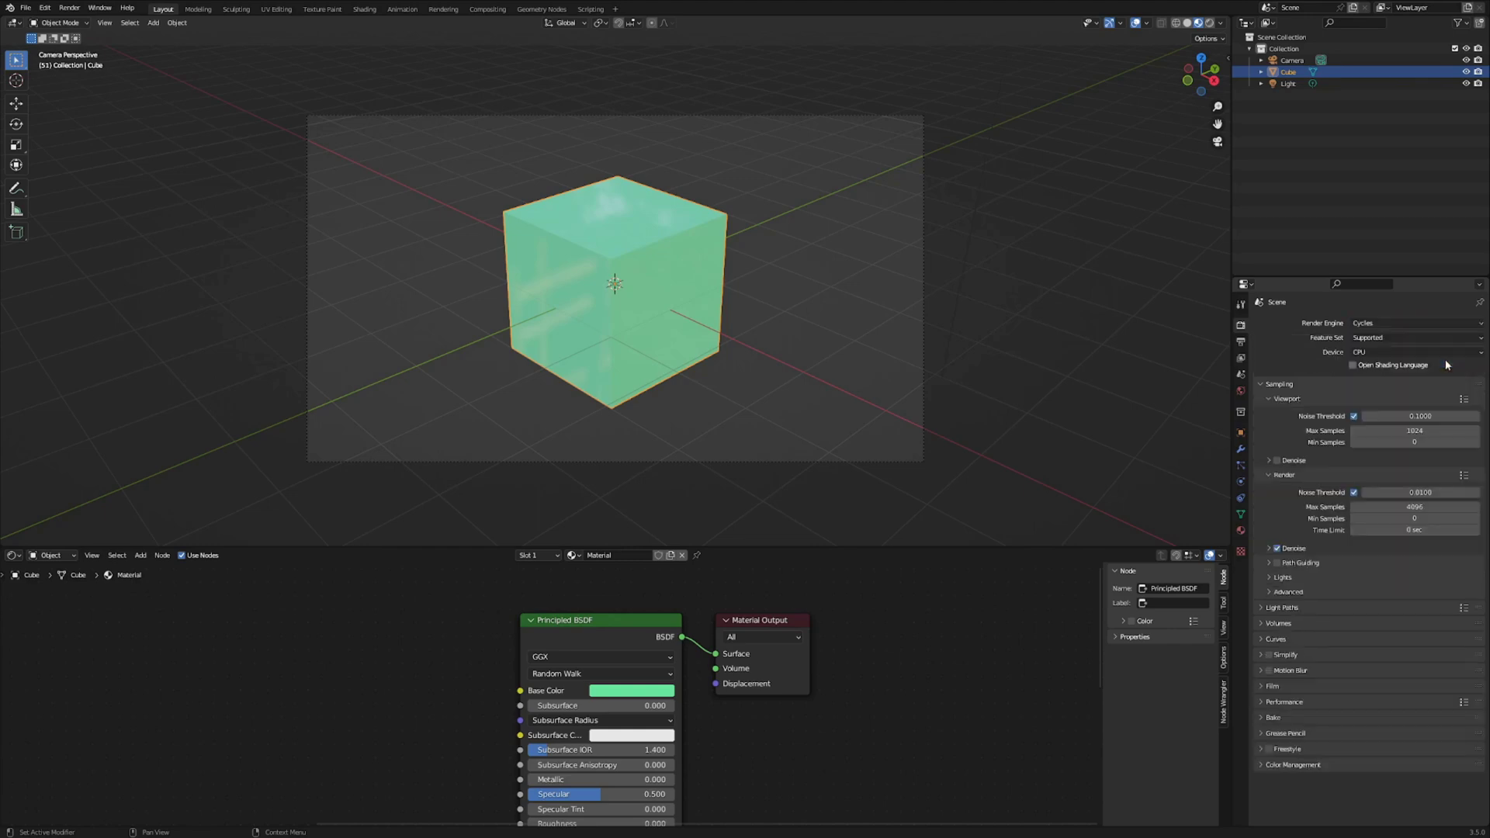
left_click(1400, 353)
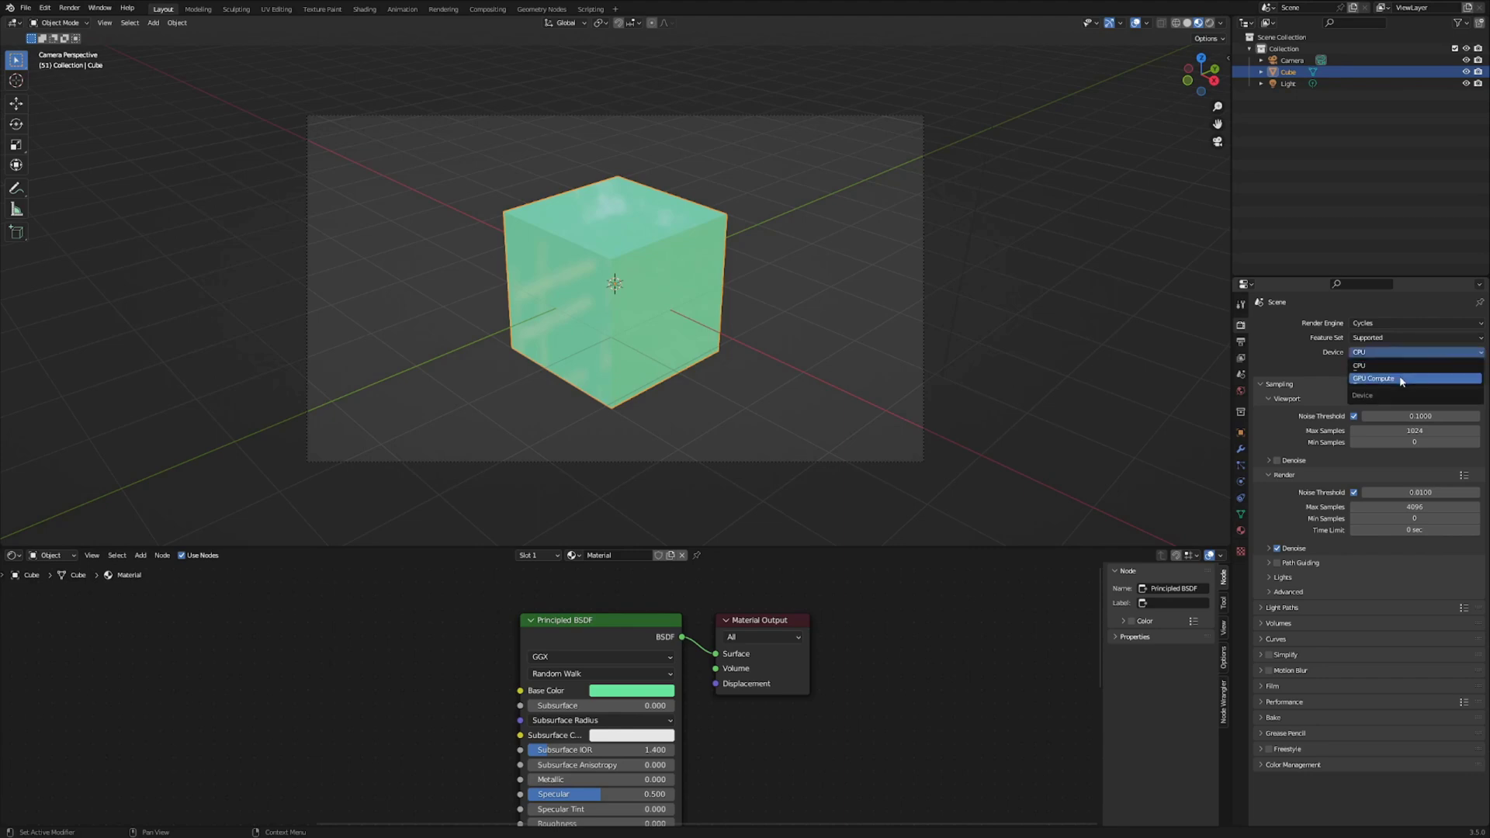
left_click(1402, 378)
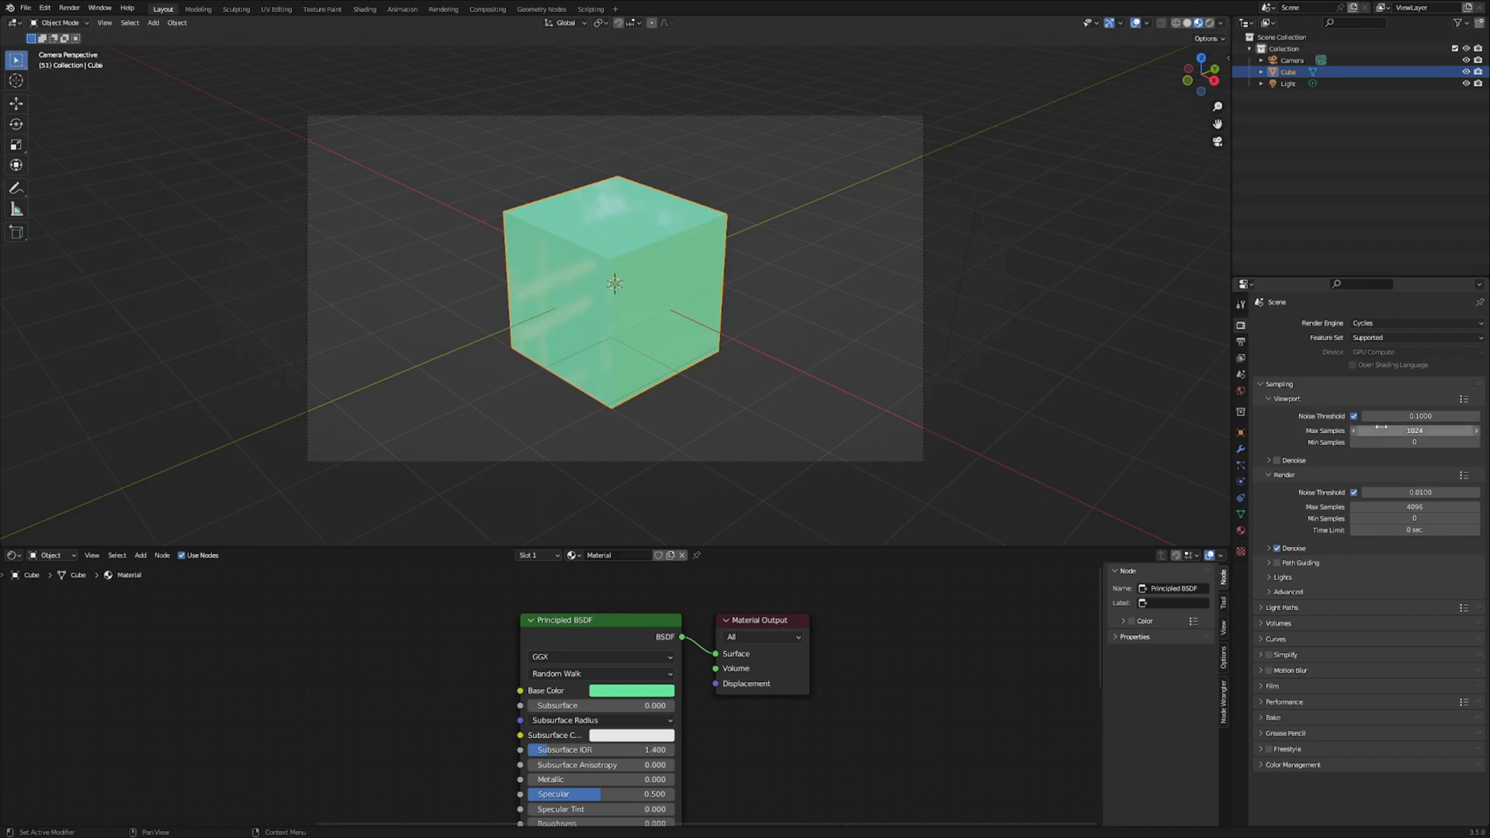
left_click_drag(1424, 431, 1467, 432)
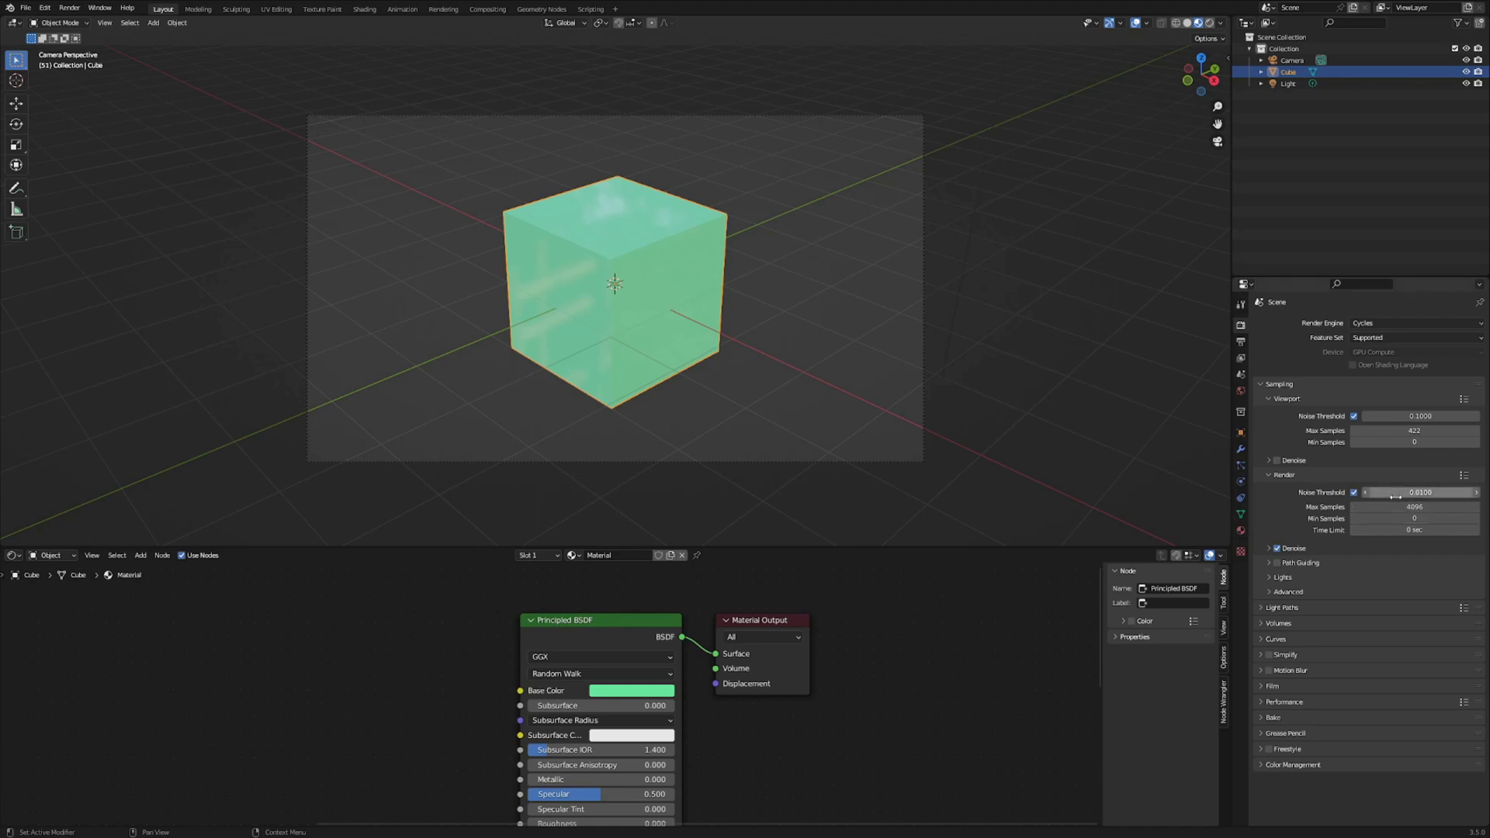
left_click_drag(1427, 508, 1426, 508)
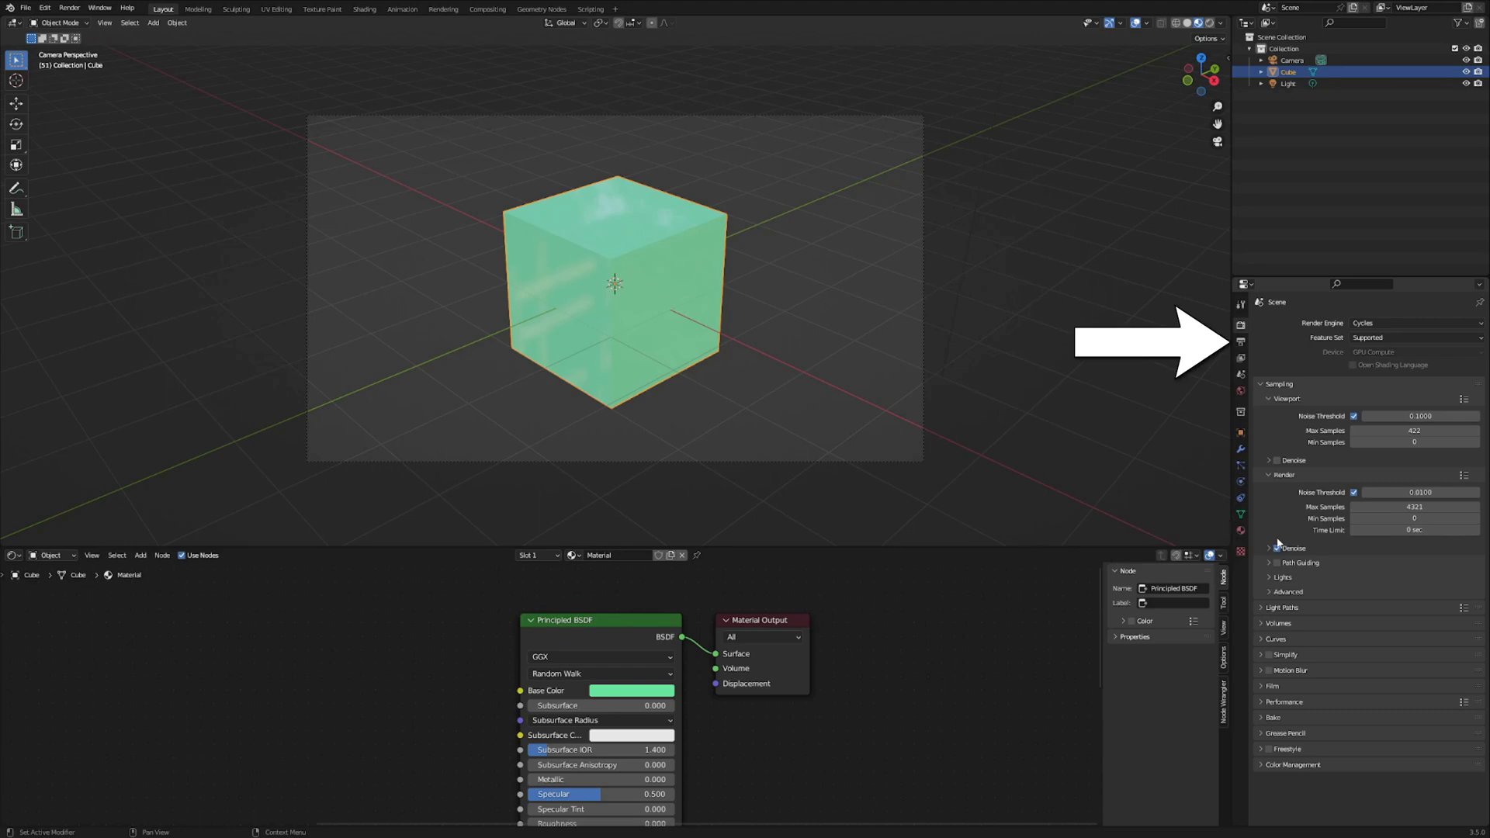
Check output settings (1920×1080, 24 fps, PNG) and make the 3D viewport taller above the node editor
left_click(1241, 349)
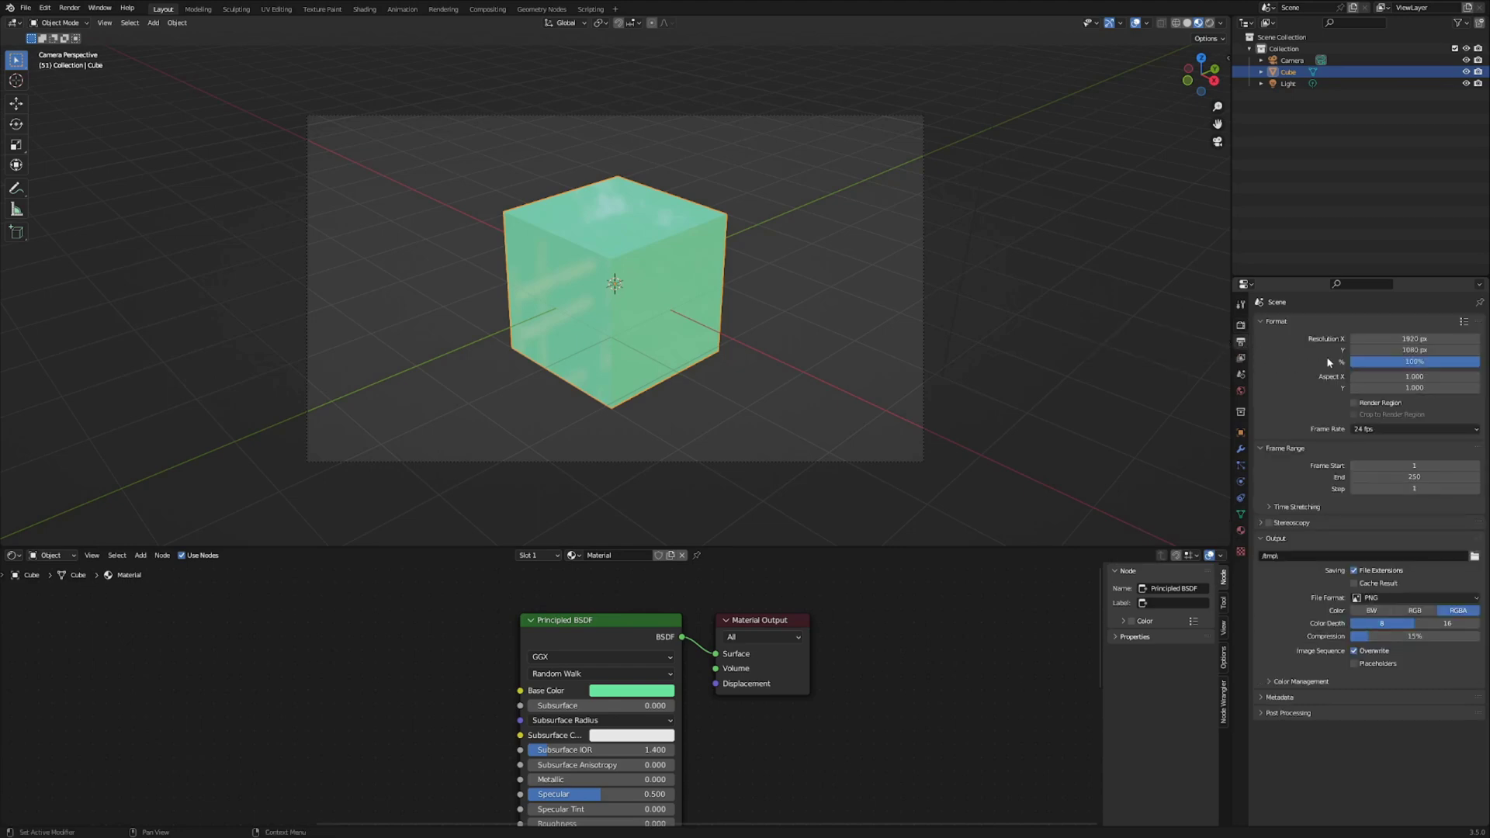
left_click(1397, 429)
left_click(1396, 429)
left_click(1404, 597)
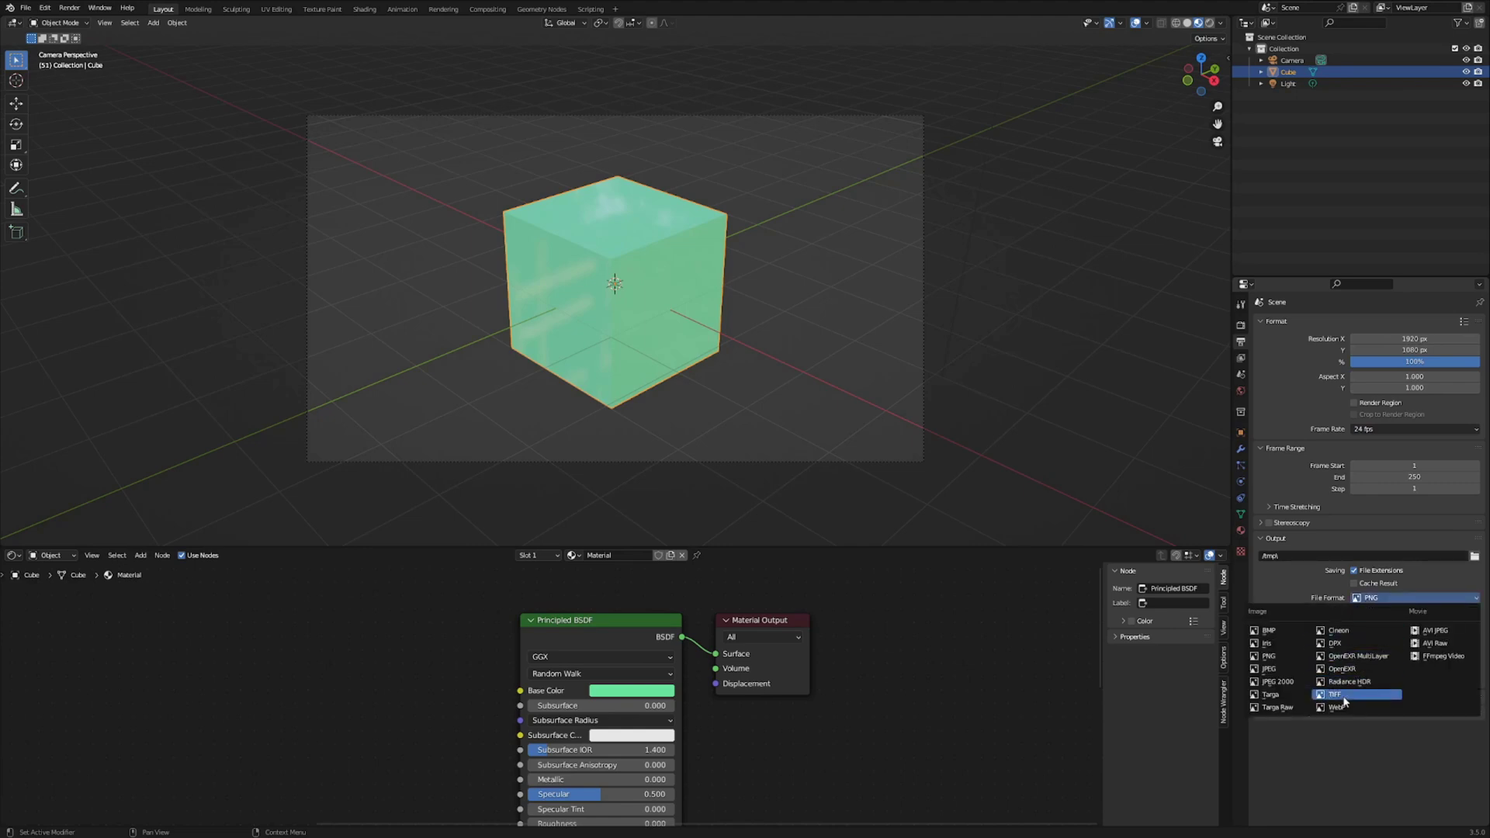
left_click_drag(798, 491, 888, 614)
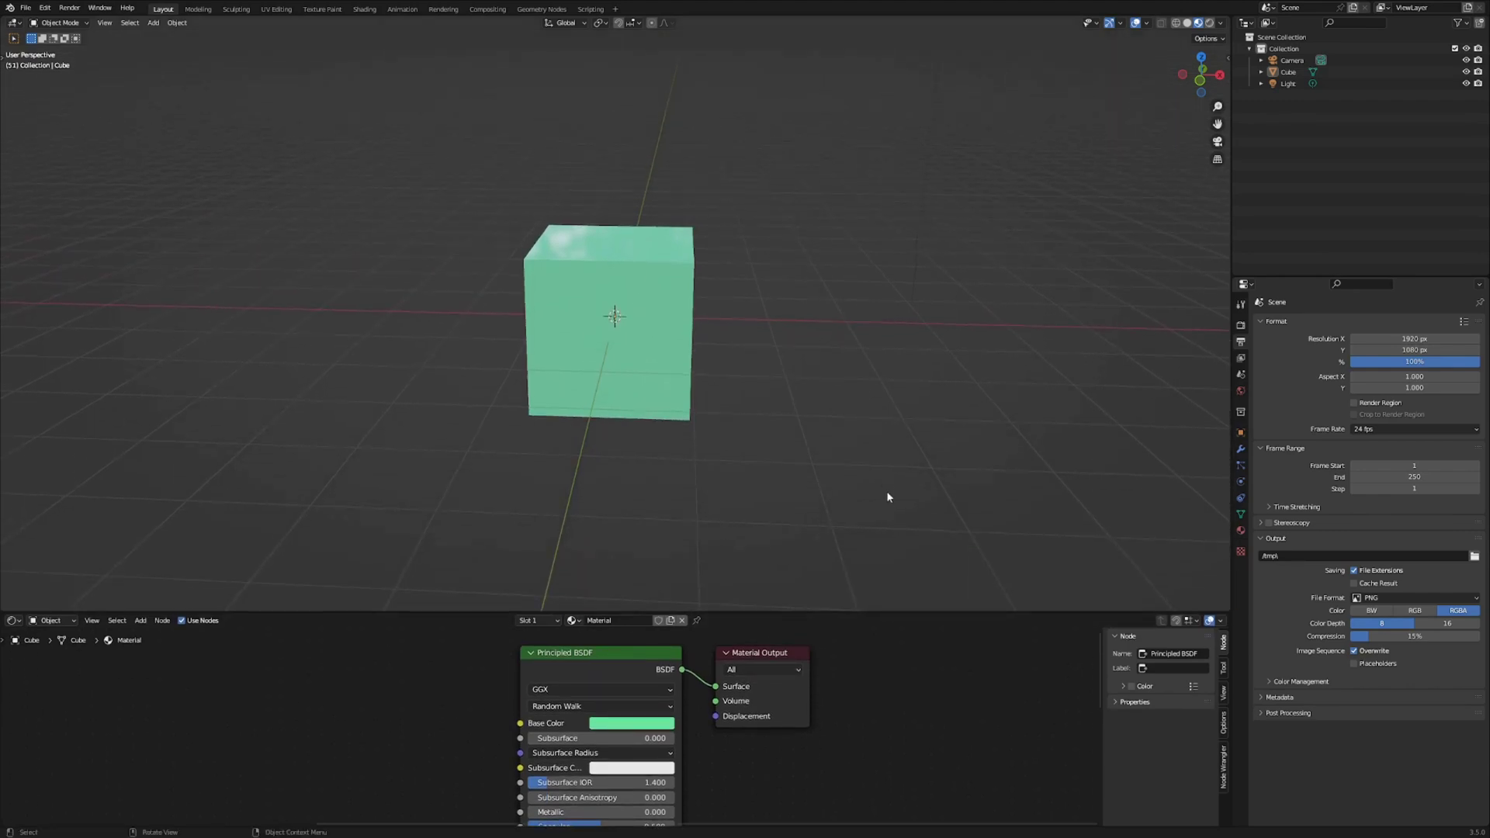
left_click(197, 9)
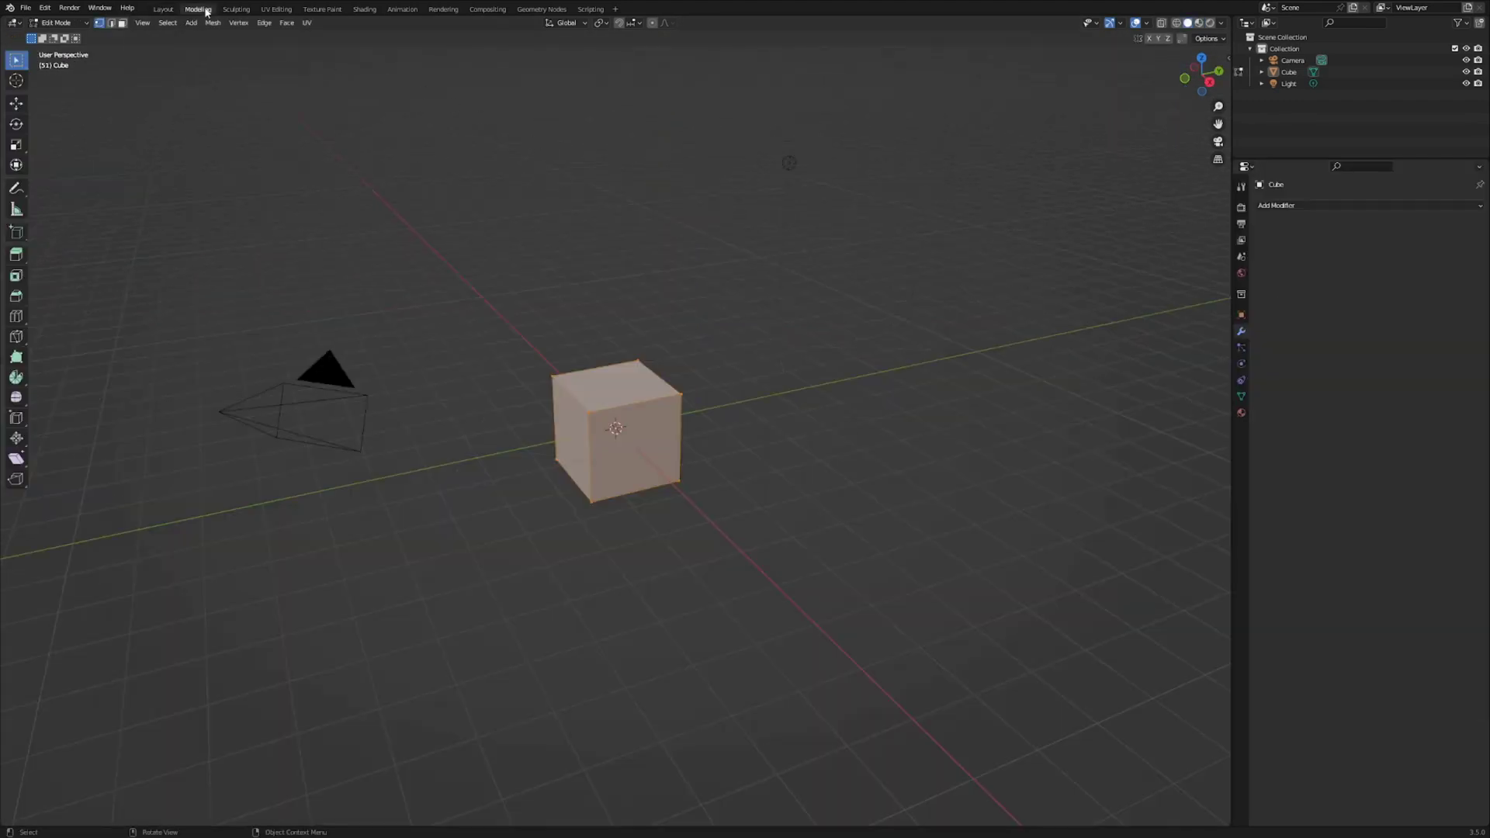
left_click(277, 9)
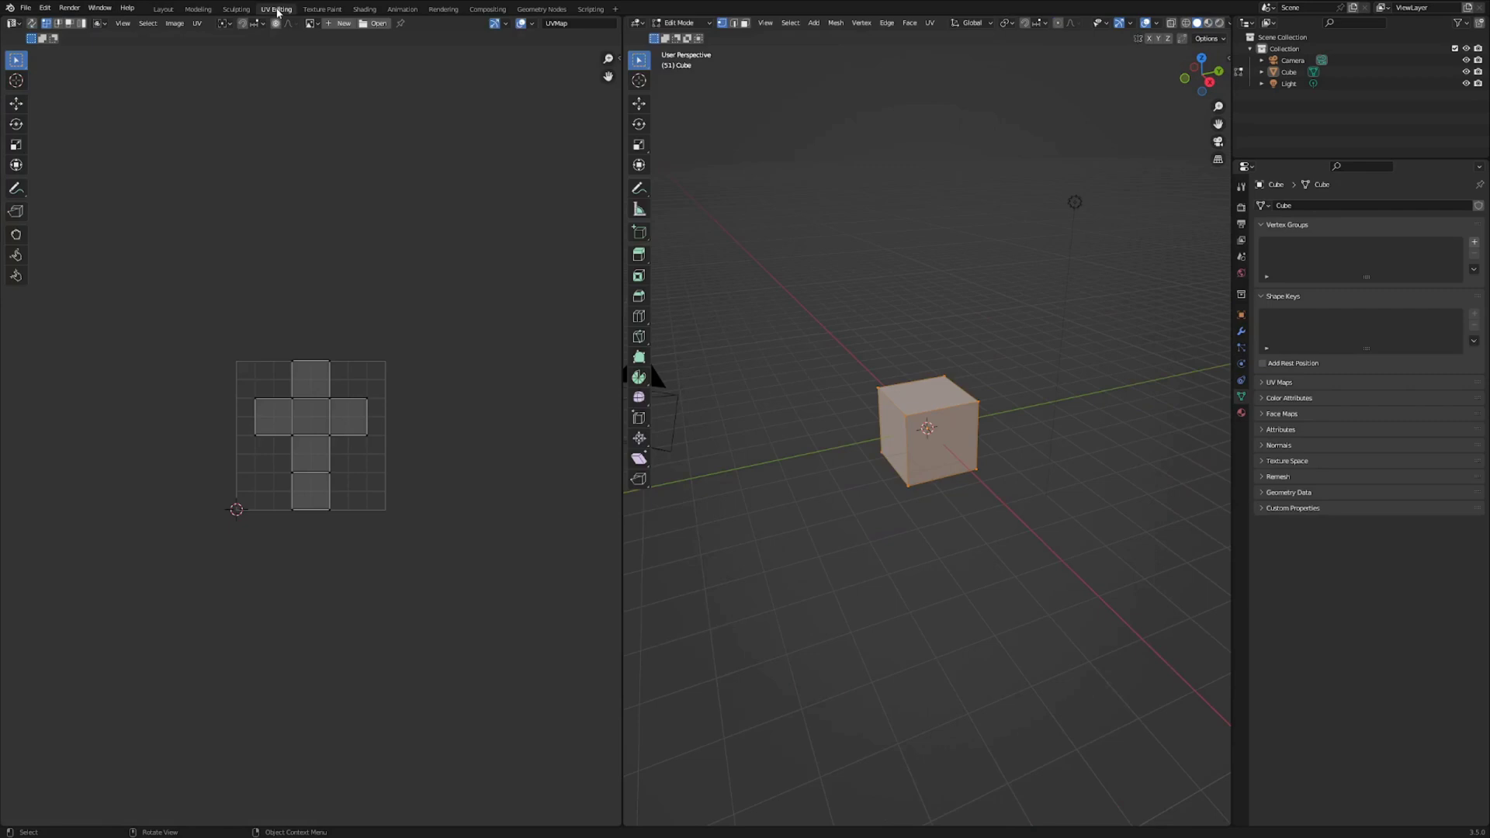
left_click(443, 9)
left_click(163, 9)
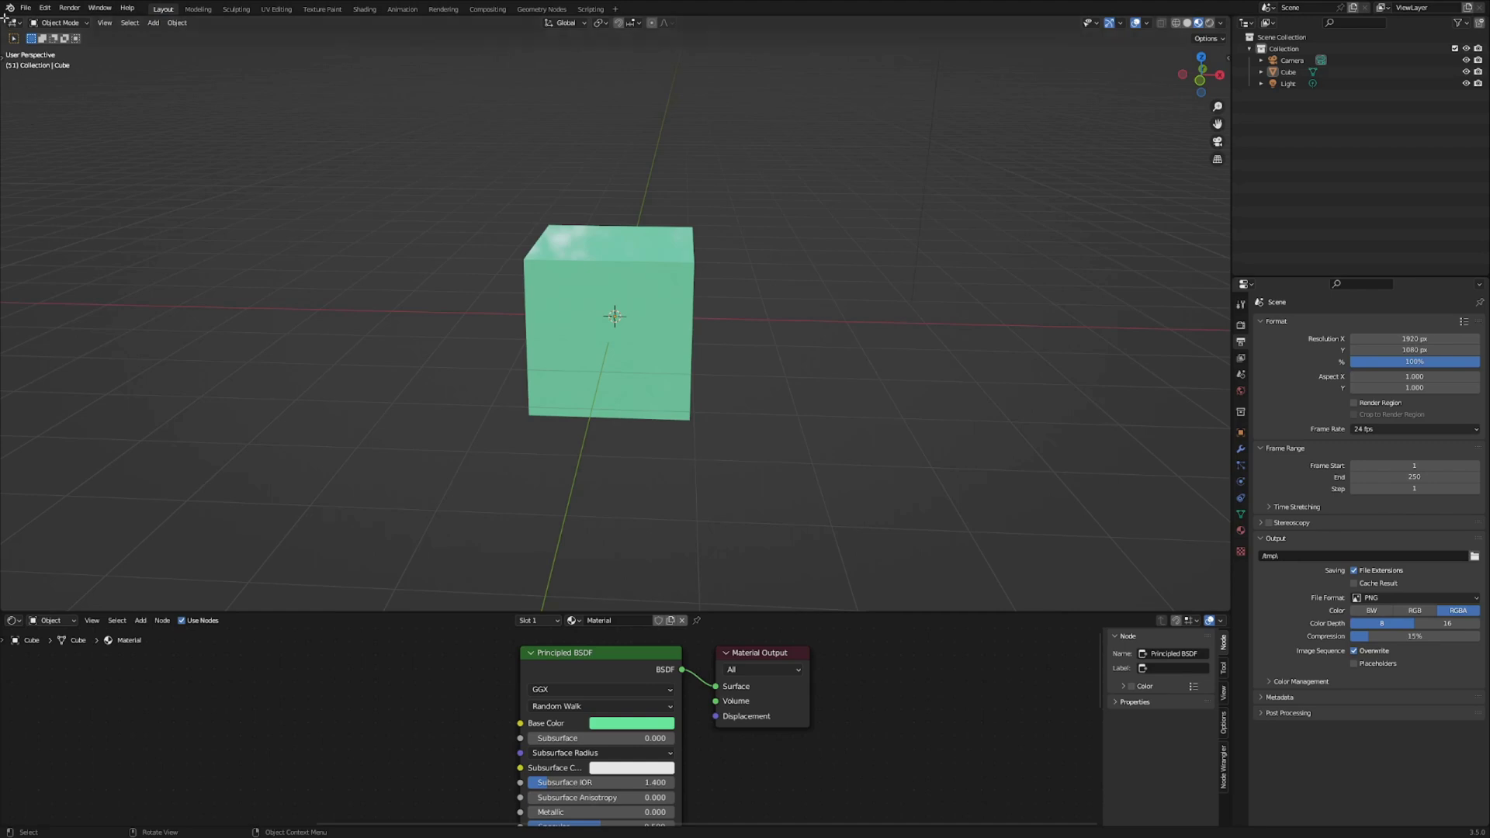
left_click_drag(4, 17, 577, 75)
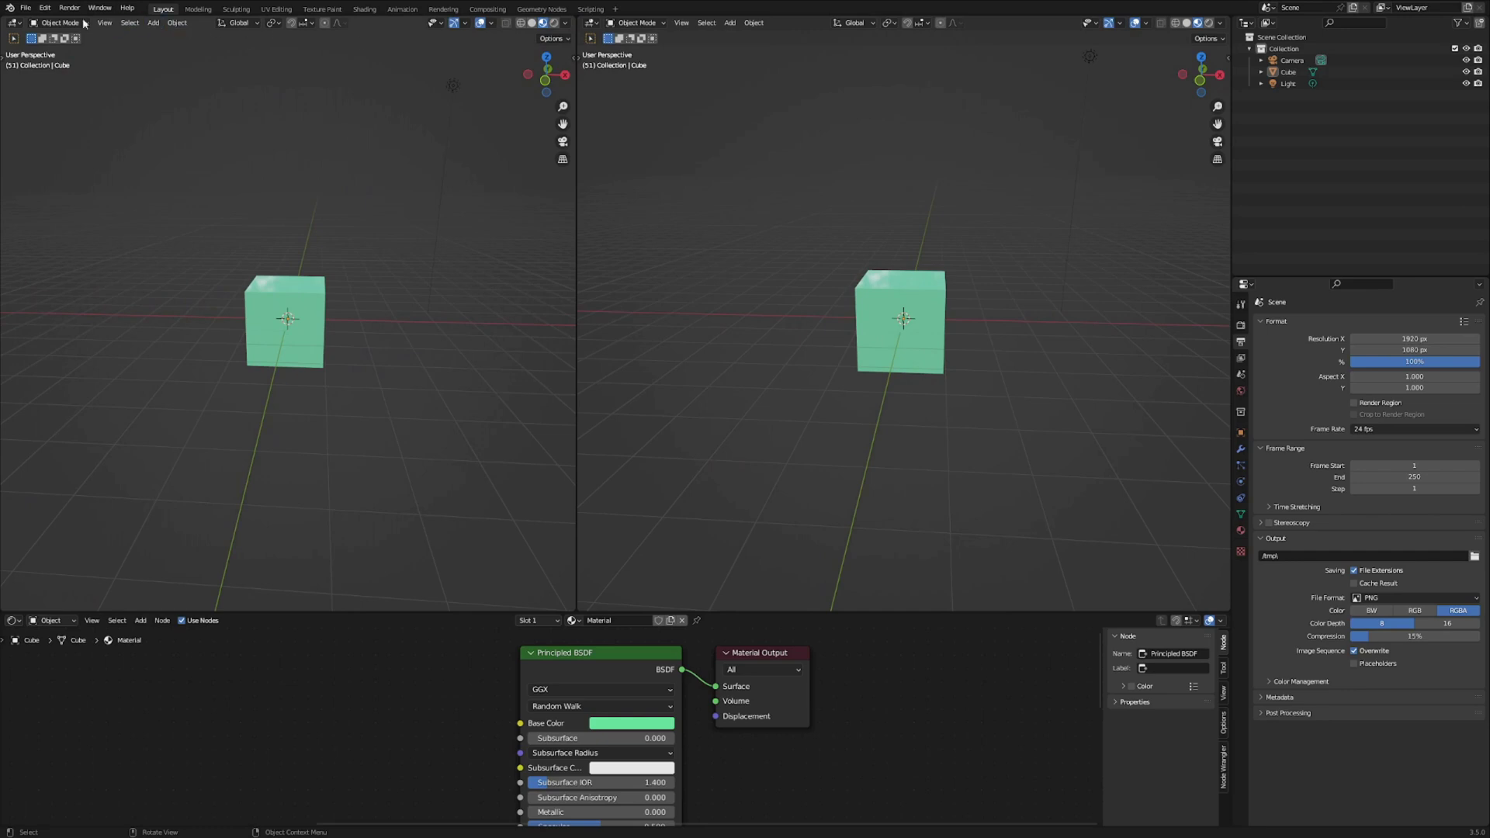
left_click(14, 23)
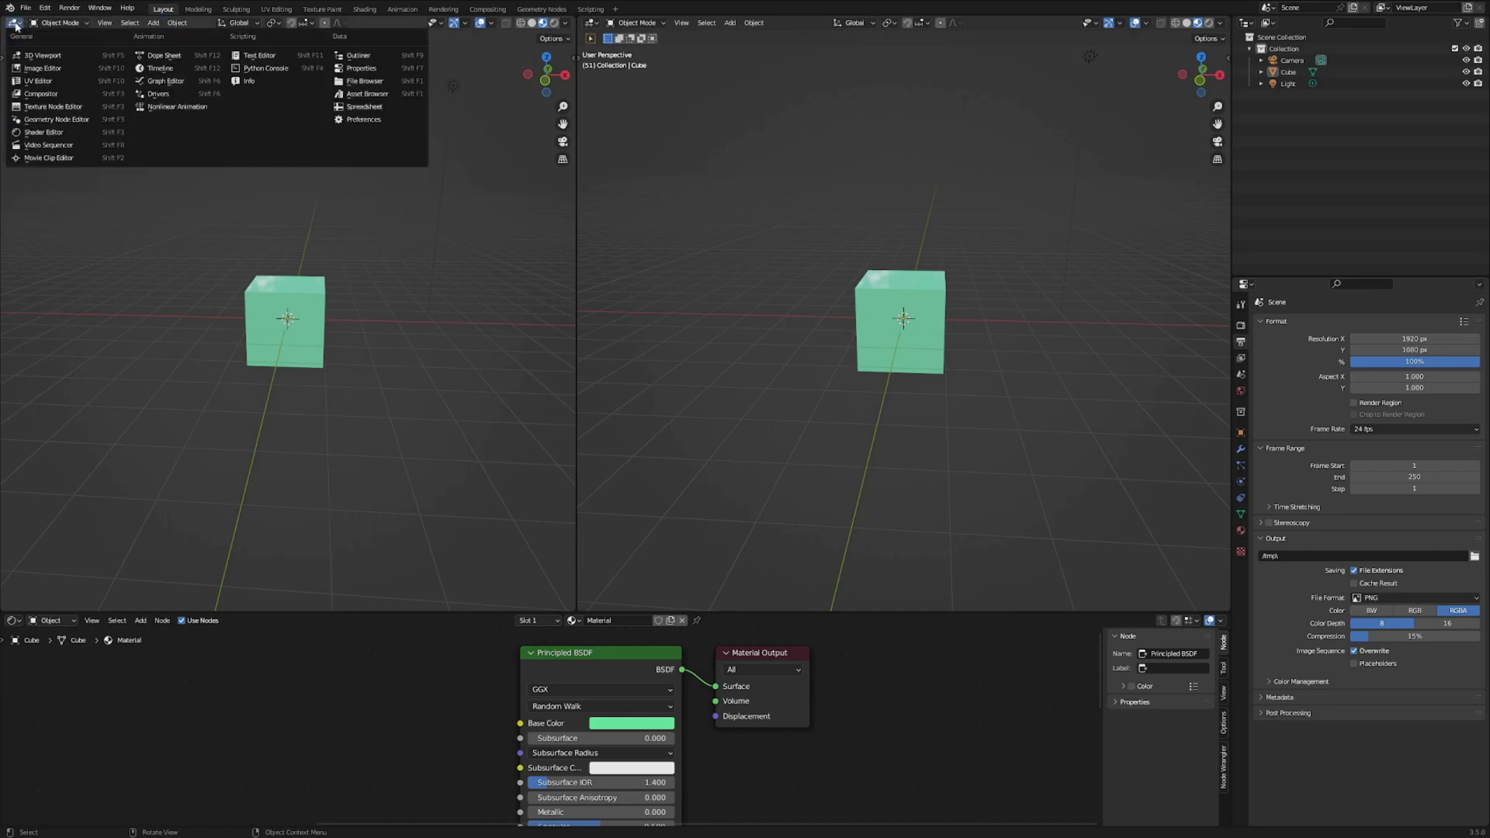
left_click(37, 132)
left_click(15, 25)
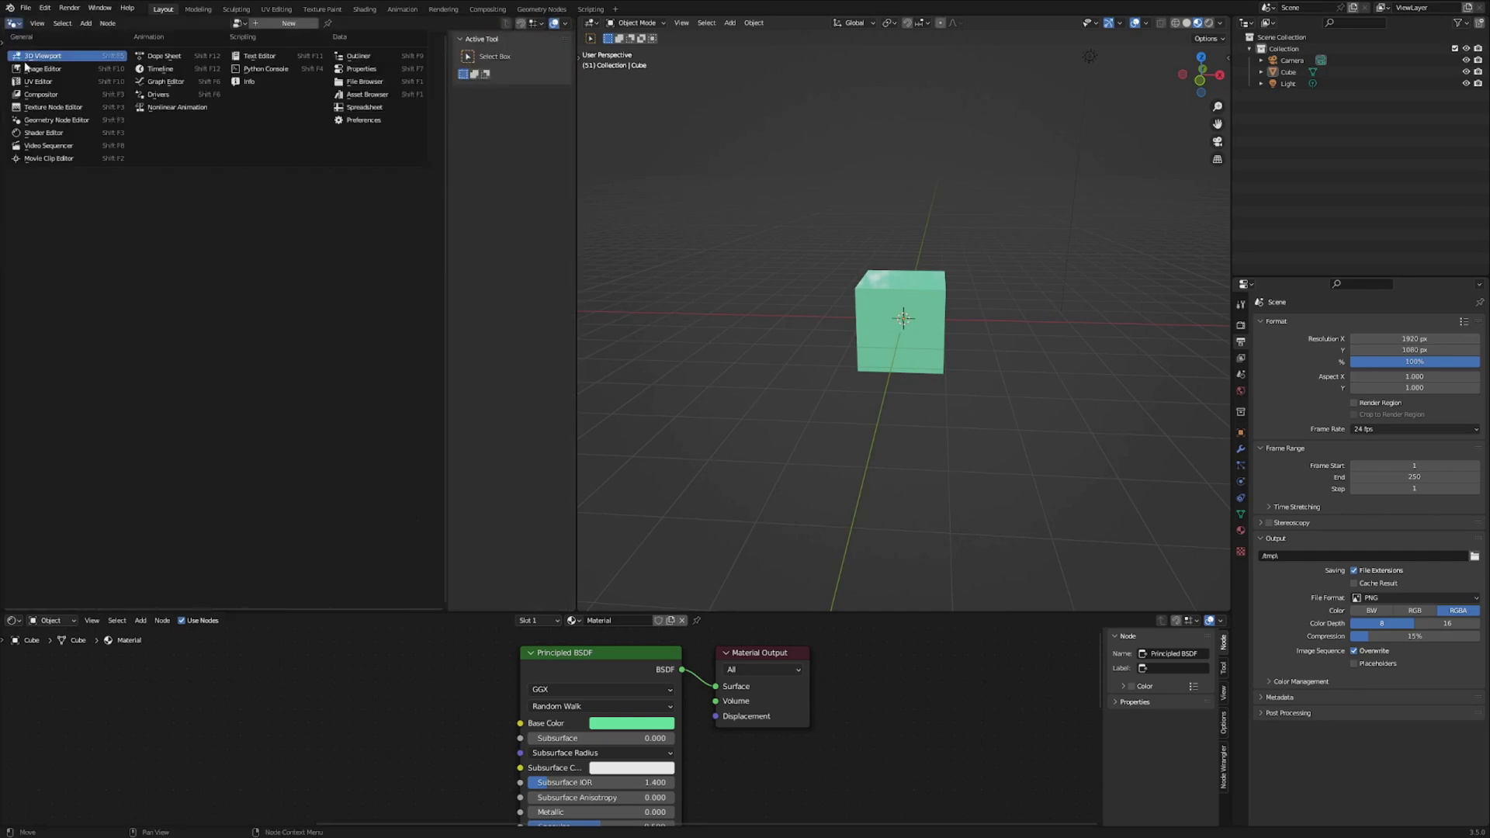
left_click(31, 82)
left_click_drag(577, 185, 378, 185)
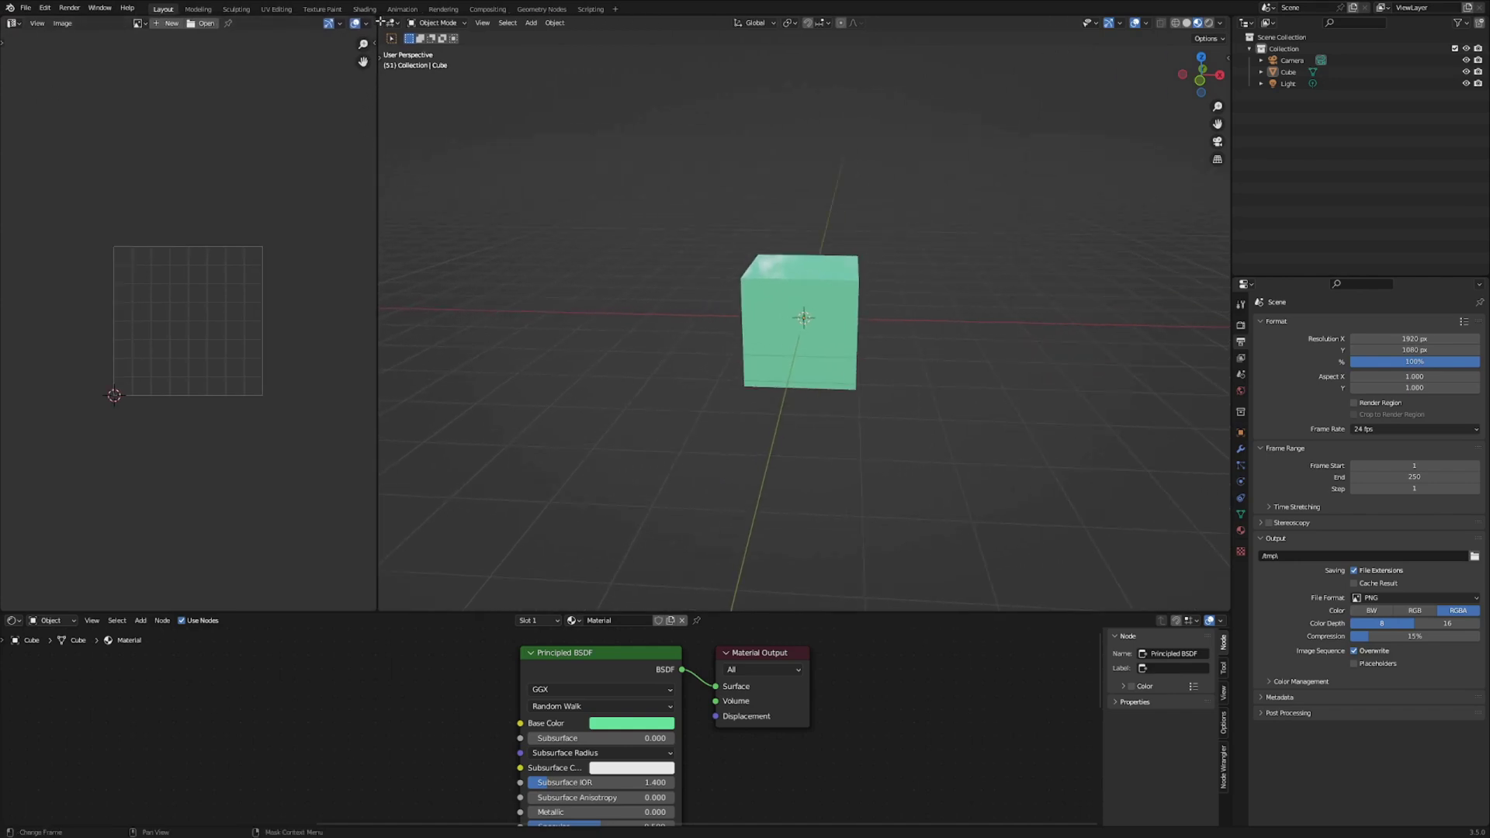
left_click_drag(380, 22, 315, 25)
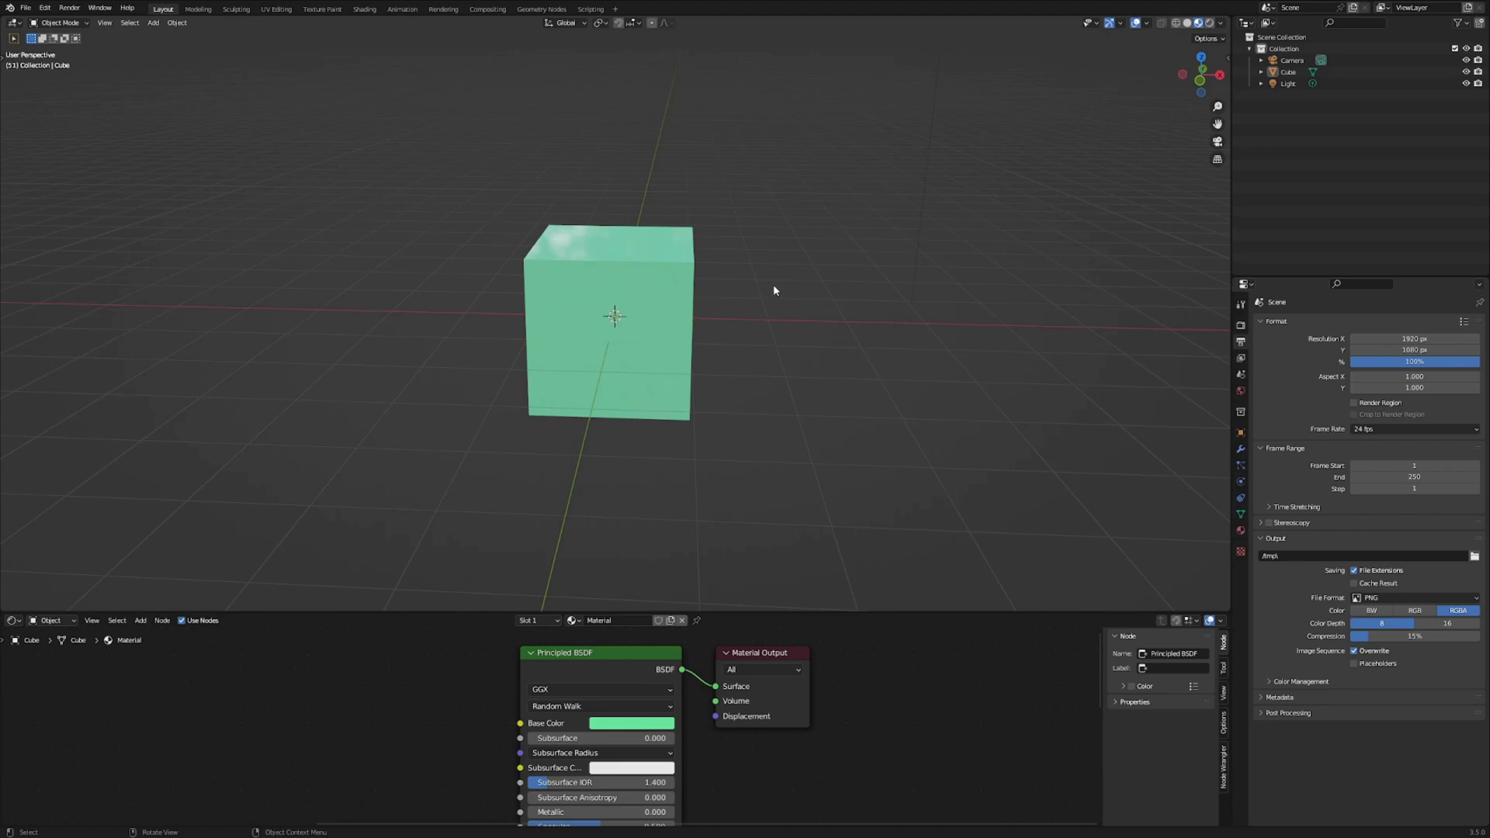
left_click(34, 11)
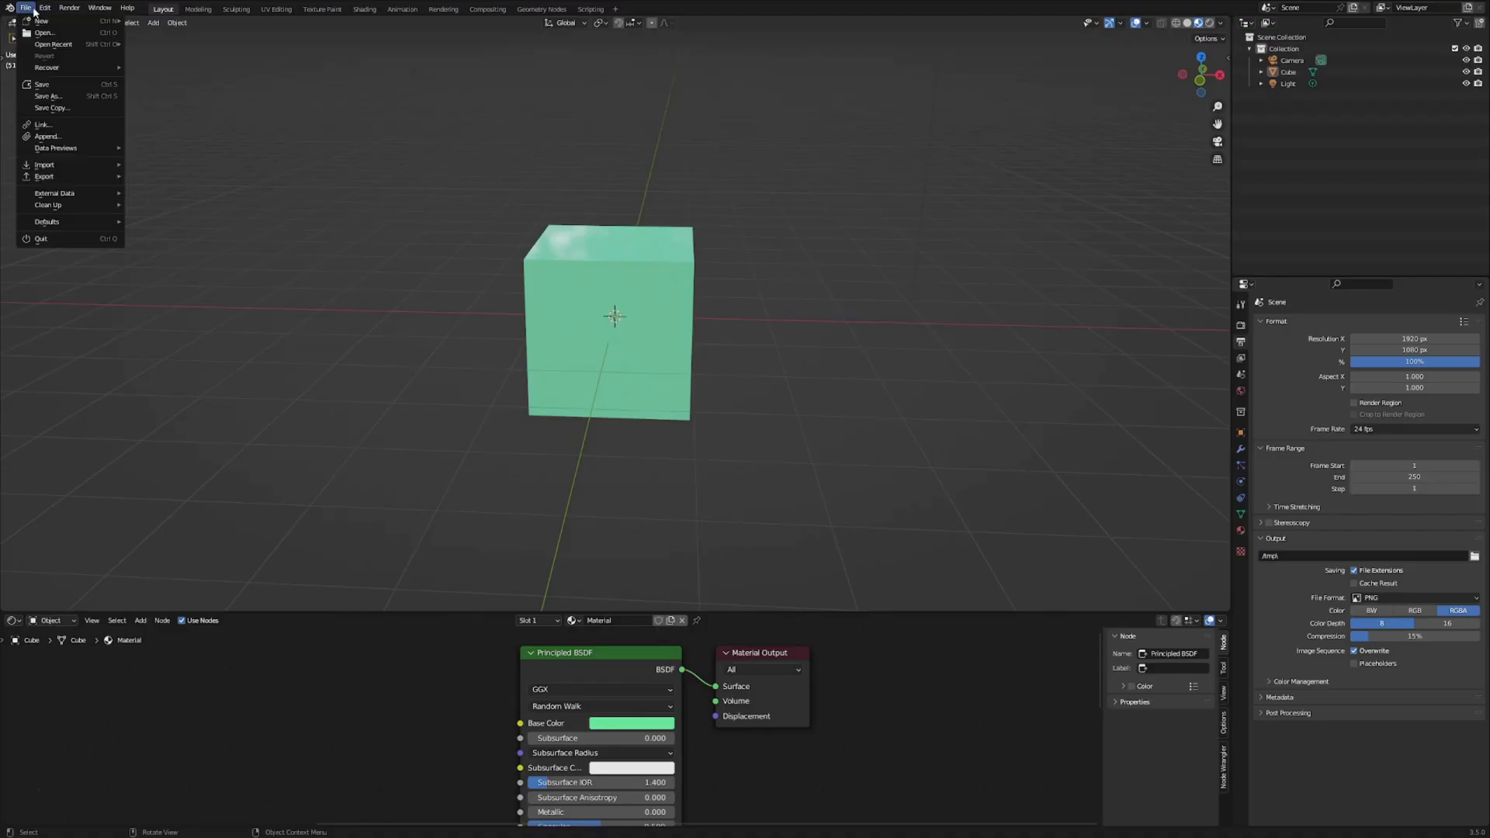
mouse_move(94, 223)
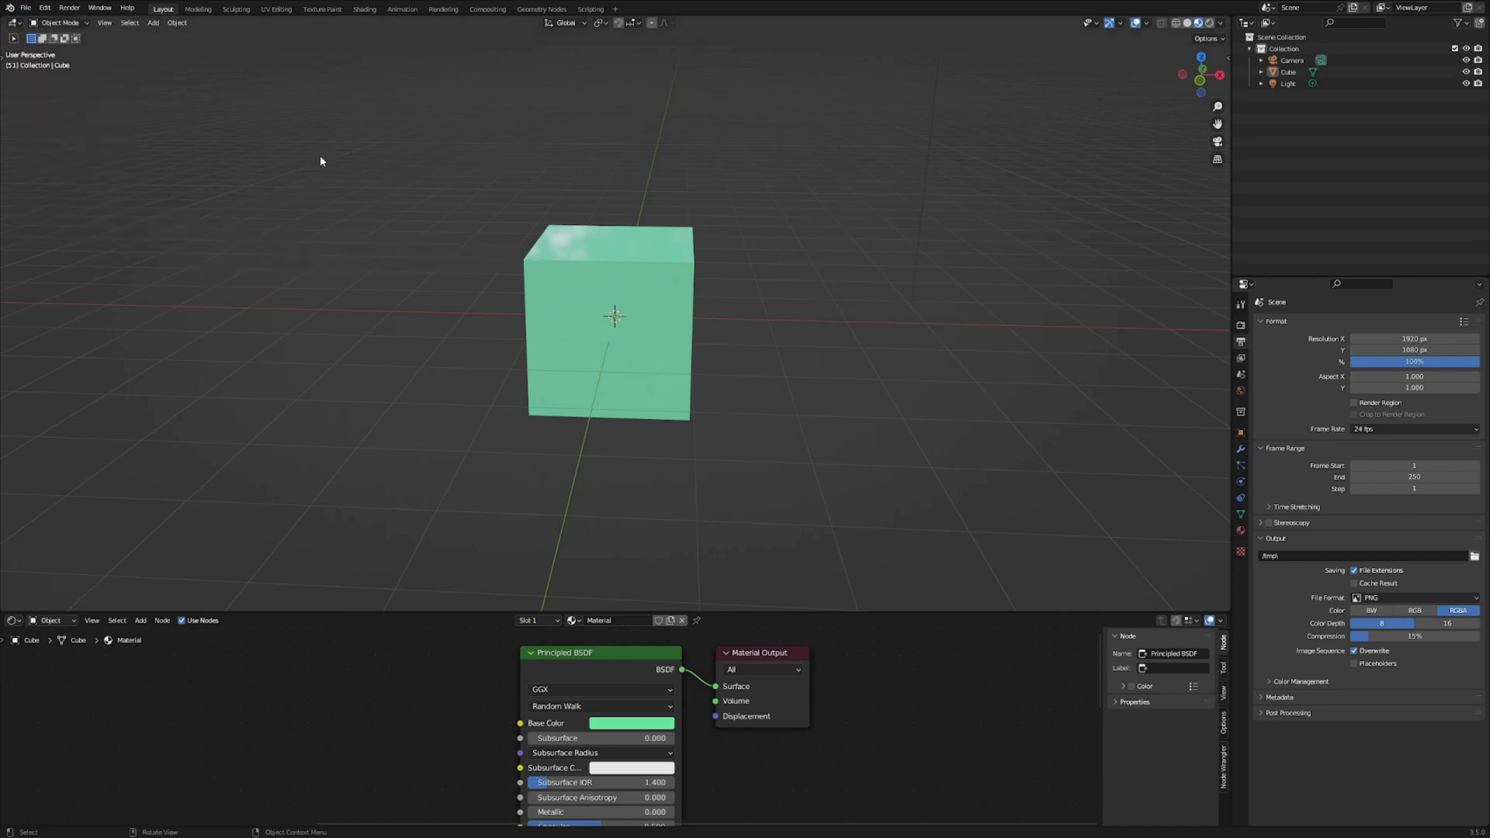
Open Preferences centred on screen, raise Undo Steps to 256, and set Cycles devices to OptiX
left_click(45, 8)
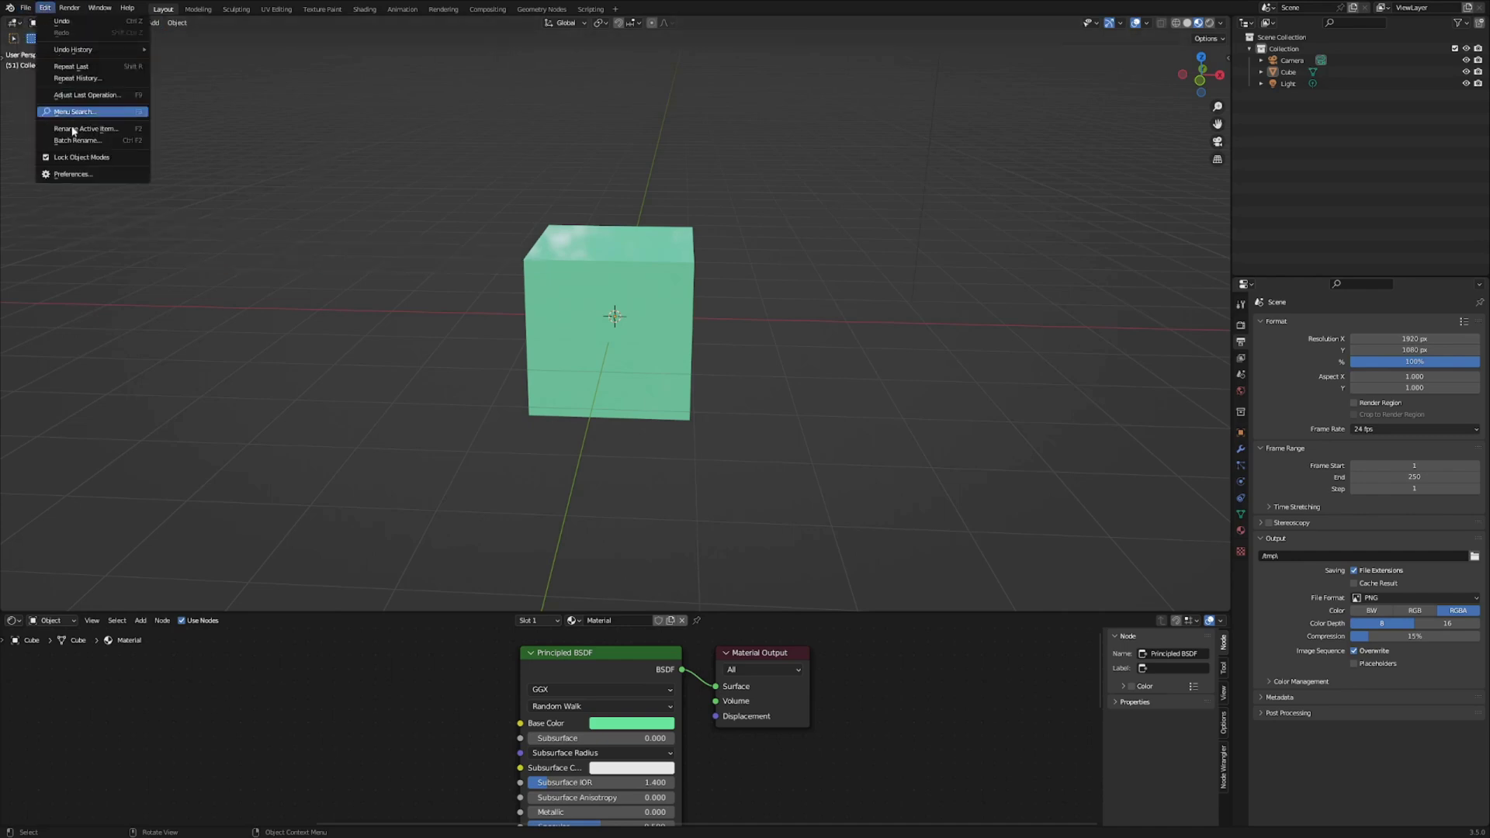
left_click(81, 175)
left_click_drag(220, 18, 484, 108)
left_click_drag(527, 266, 547, 266)
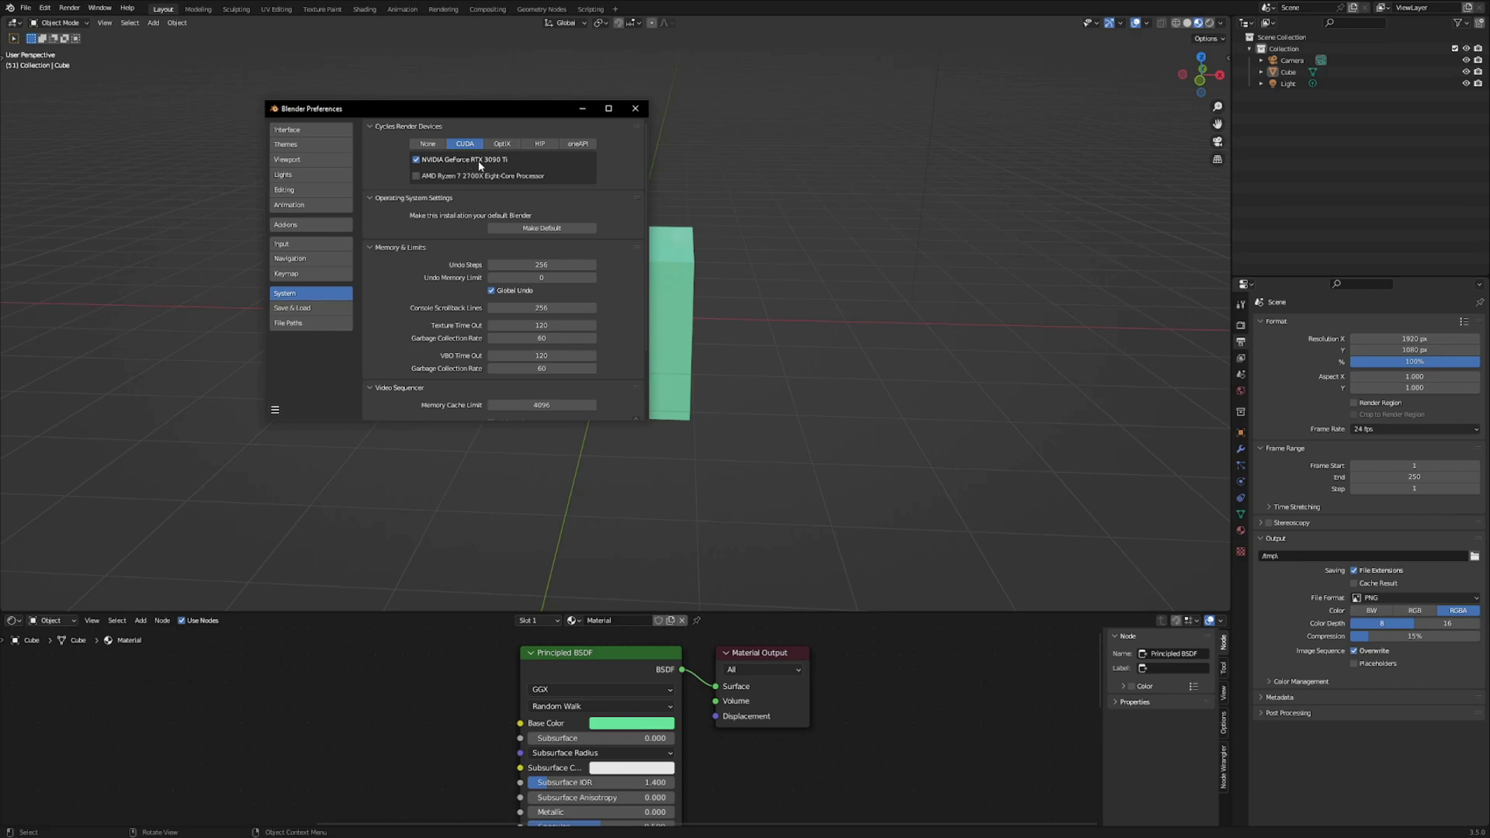
left_click(502, 144)
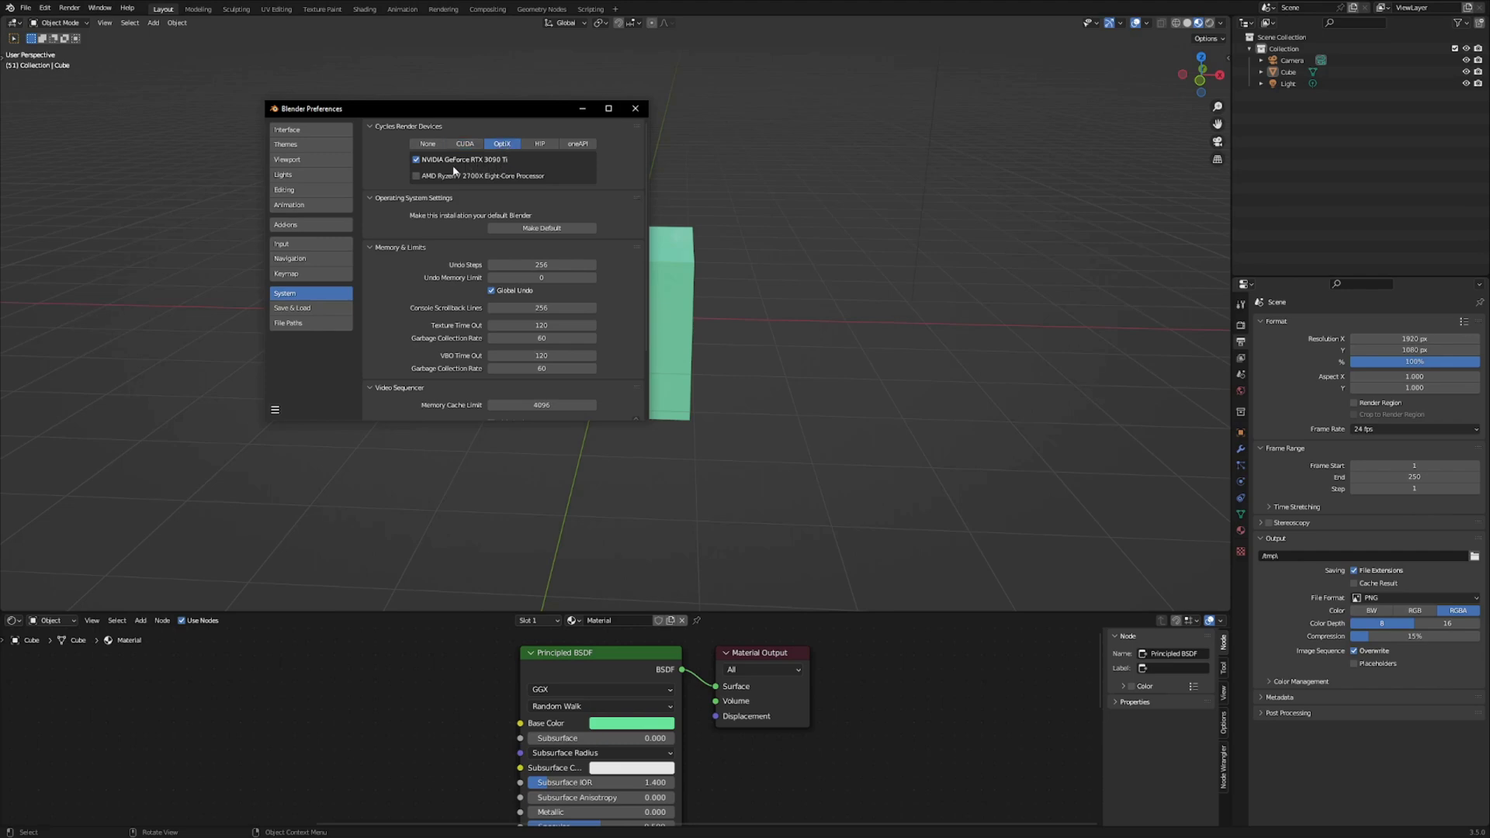